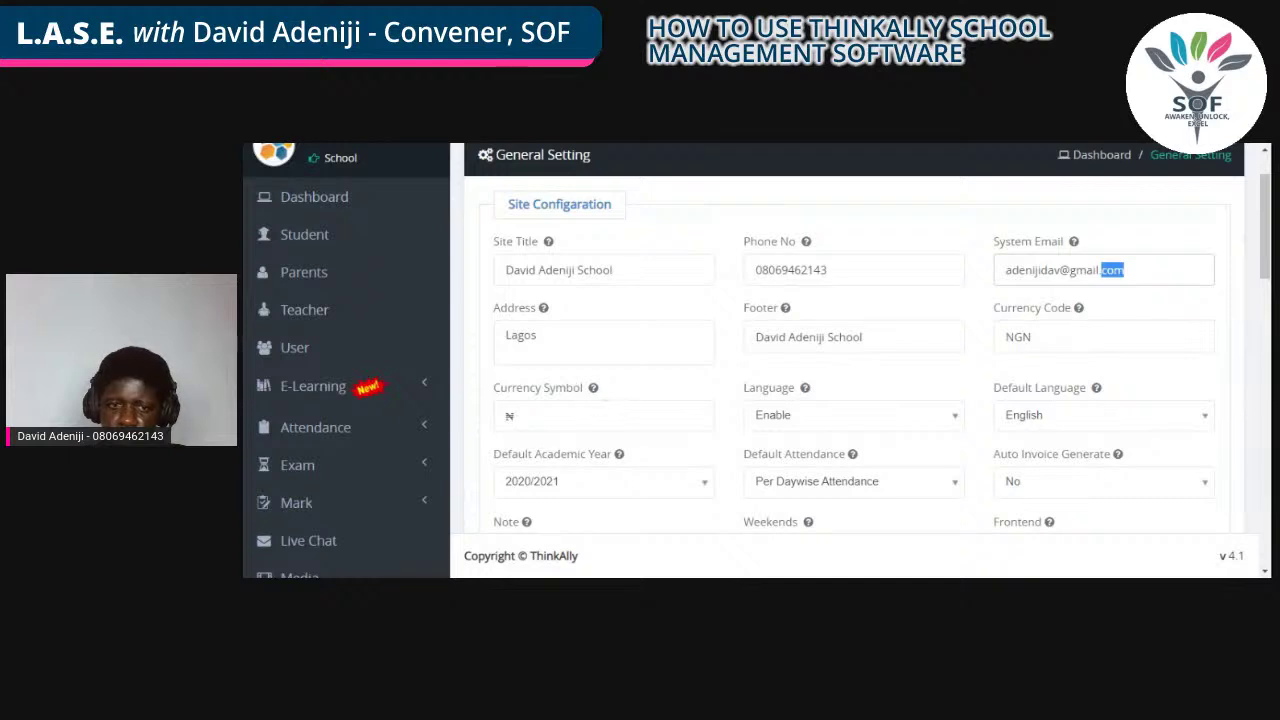
pyautogui.press('Tab')
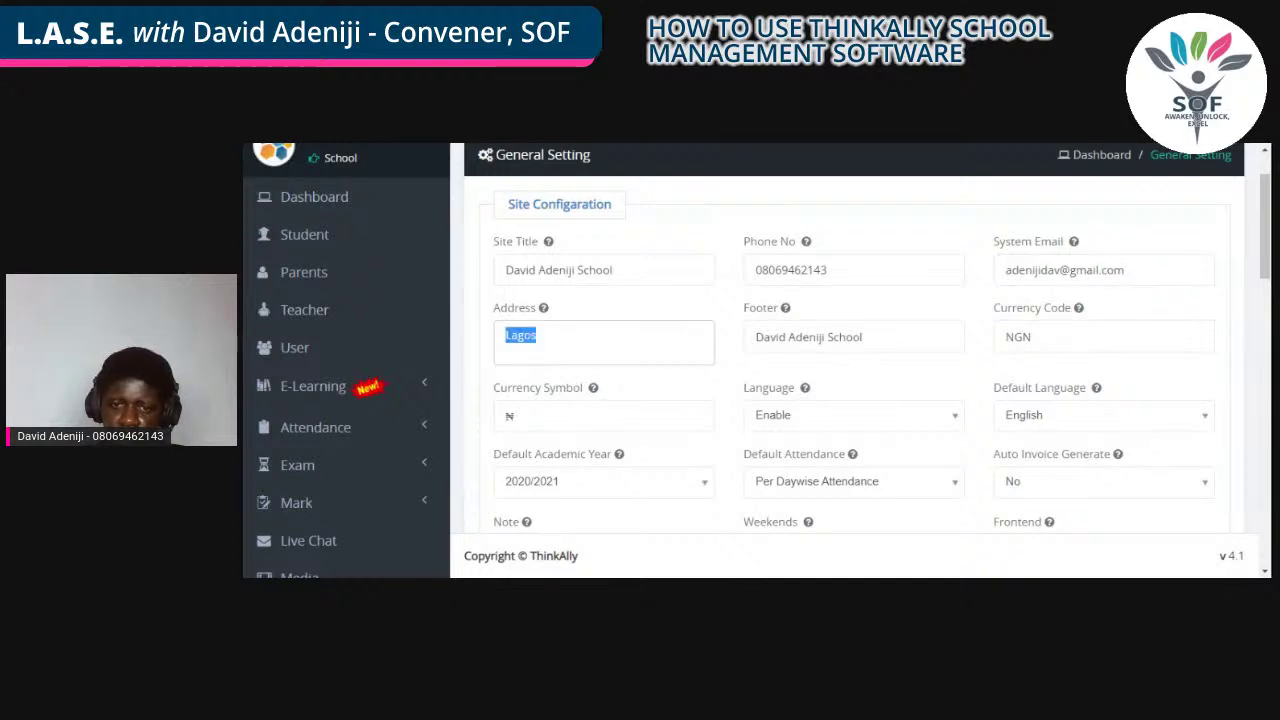
pyautogui.press('Tab')
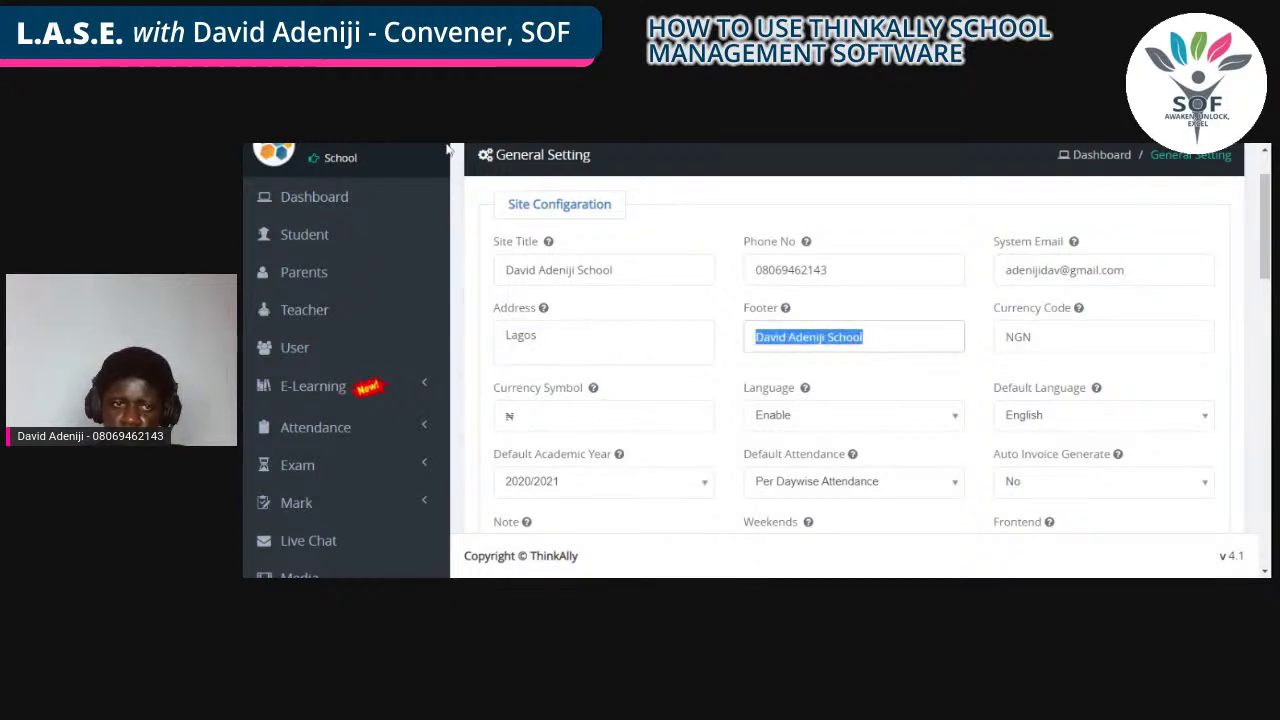
pyautogui.click(447, 148)
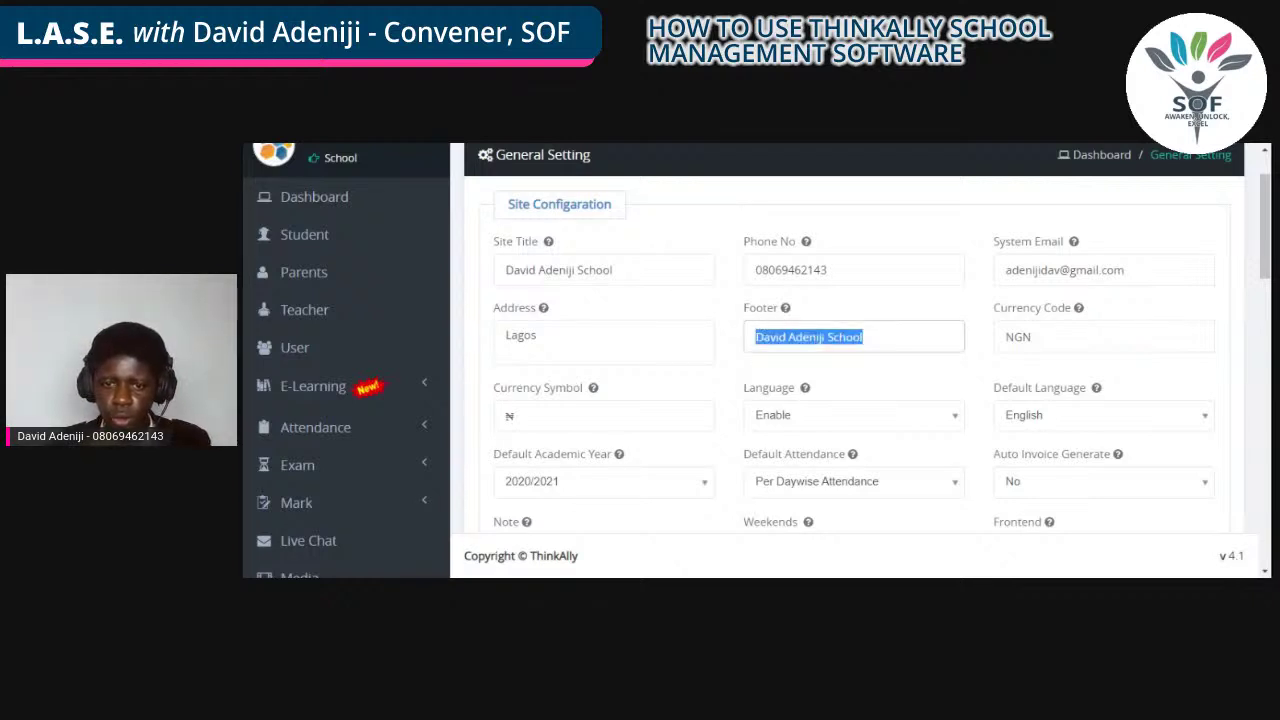
pyautogui.press('End')
pyautogui.hotkey('ctrl', 'shift', 'Left')
pyautogui.press('Tab')
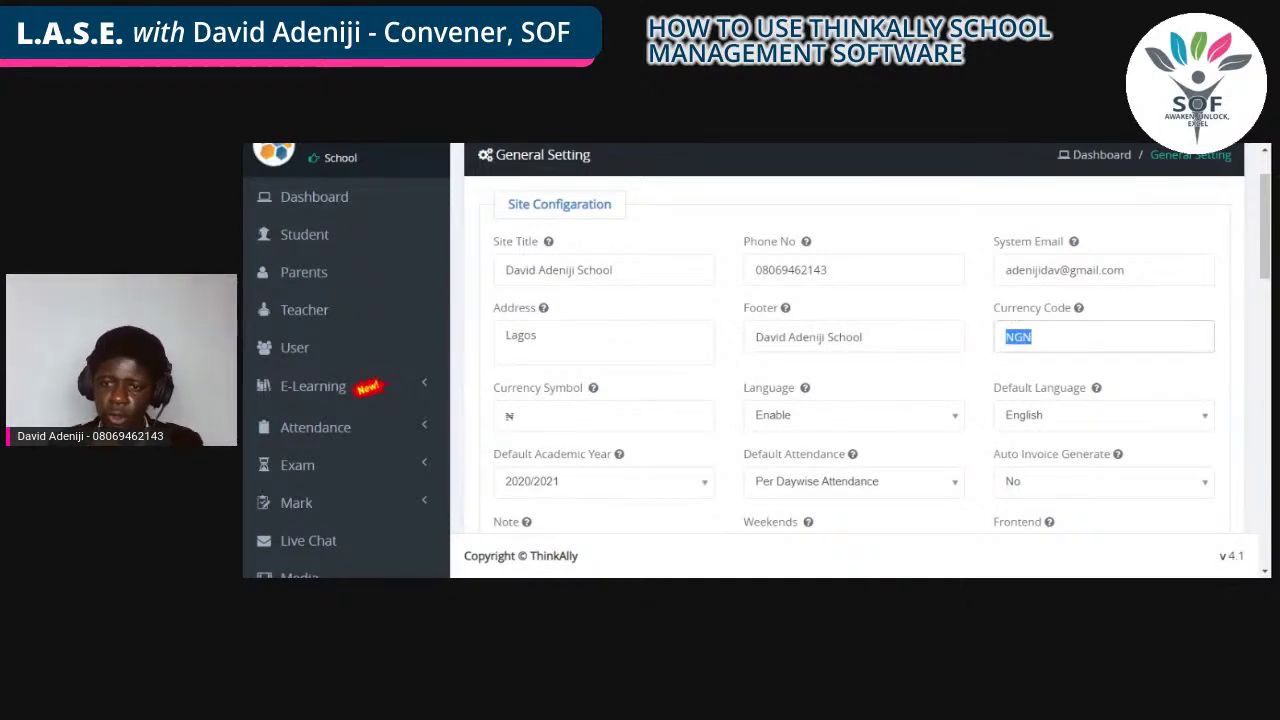
pyautogui.press('Tab')
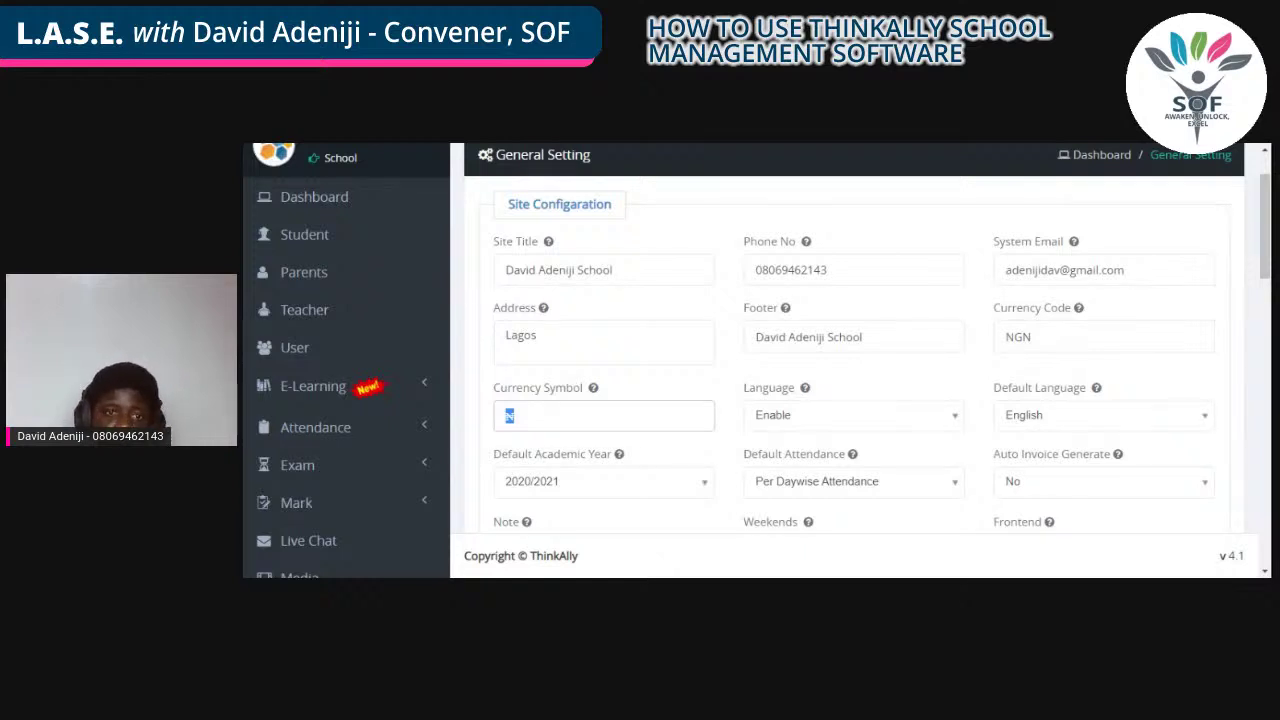
pyautogui.scroll(1, 850, 360)
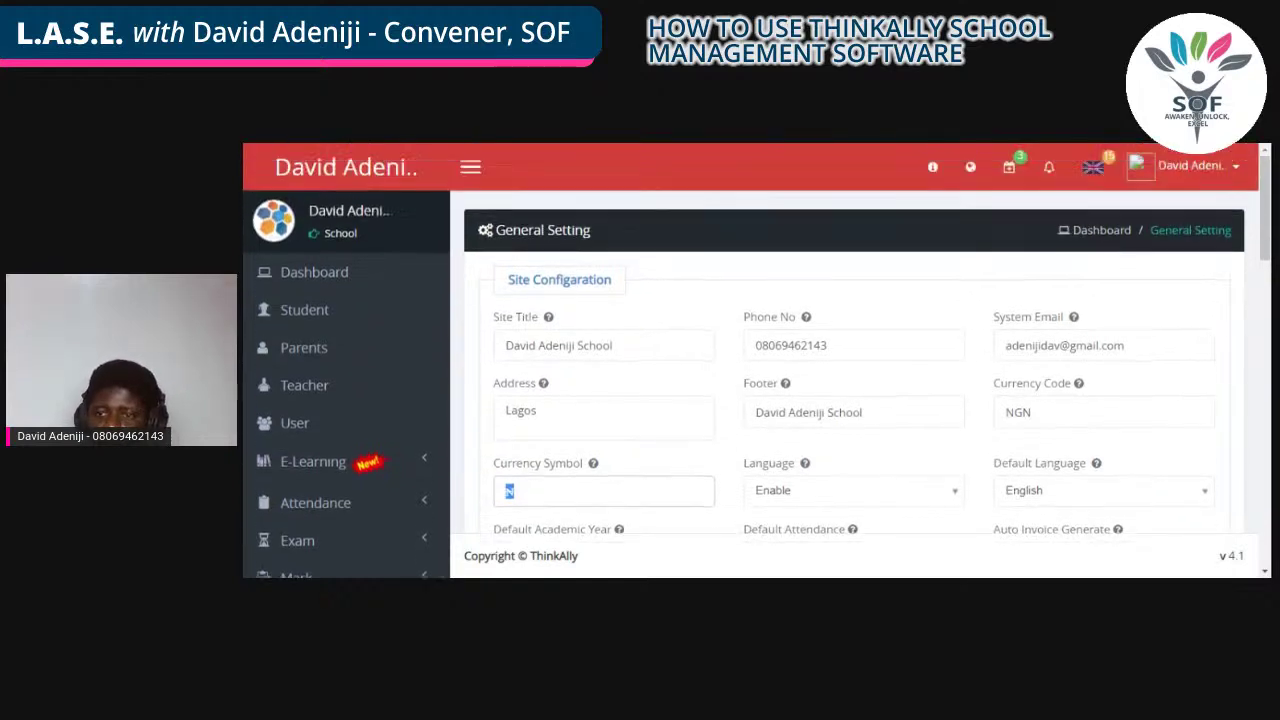
pyautogui.click(1098, 168)
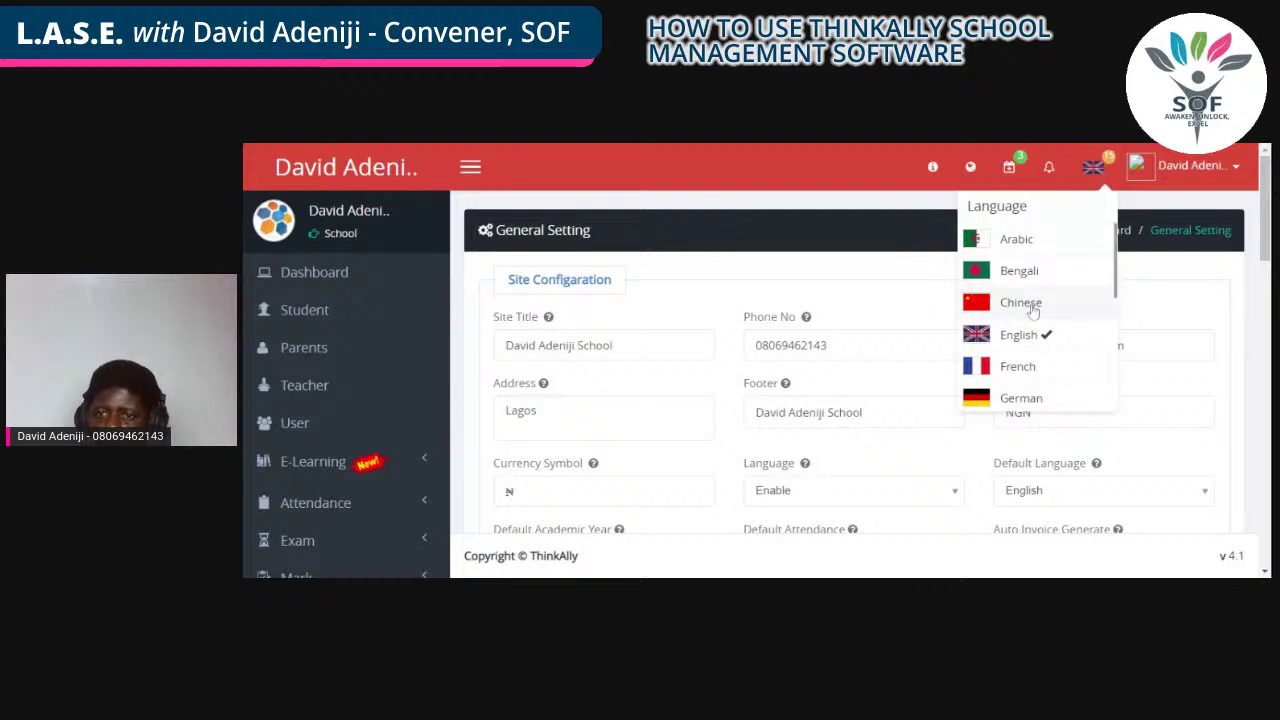
pyautogui.scroll(-5, 1045, 285)
pyautogui.scroll(3, 1042, 308)
pyautogui.scroll(3, 1042, 308)
pyautogui.click(1154, 303)
pyautogui.scroll(-4, 937, 391)
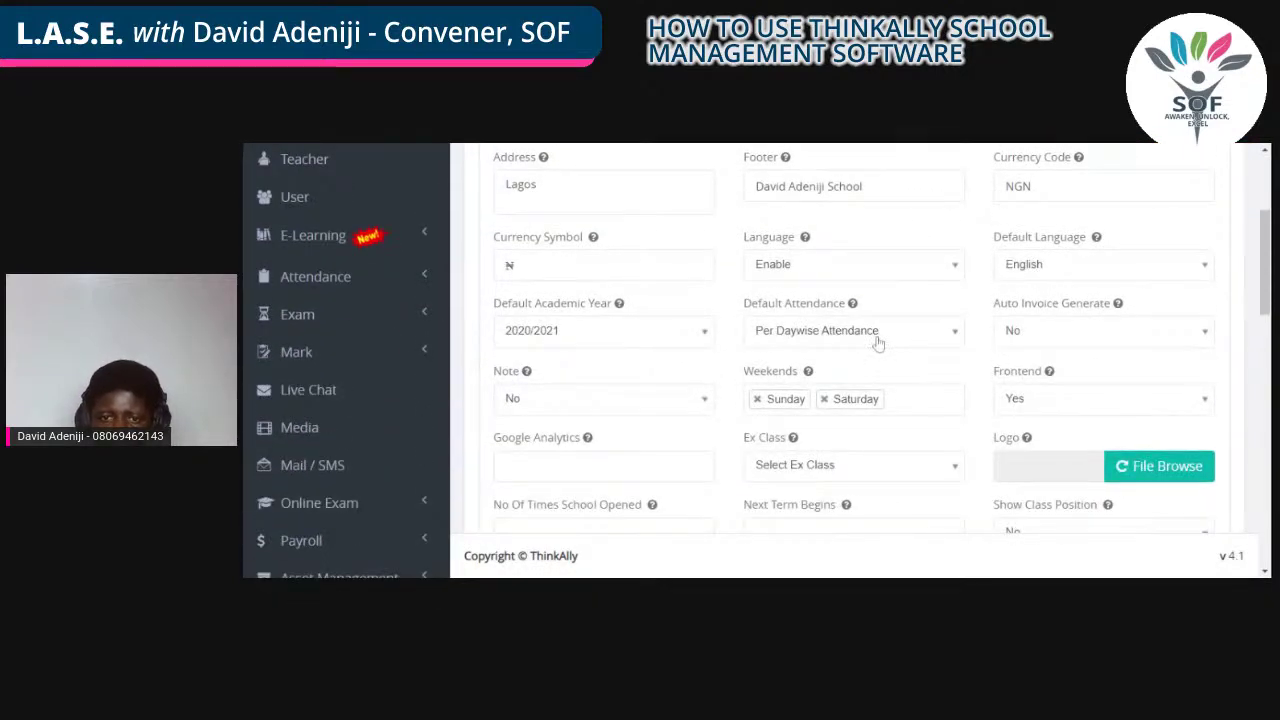
pyautogui.click(557, 338)
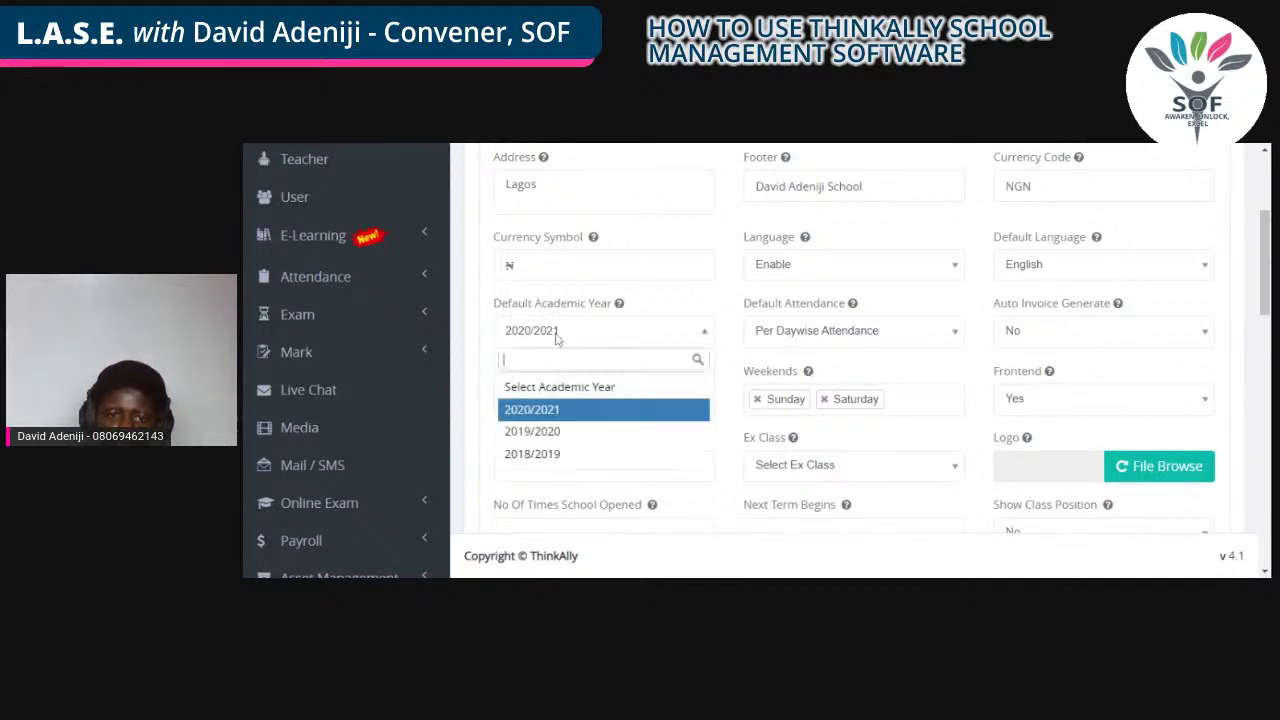
pyautogui.click(572, 412)
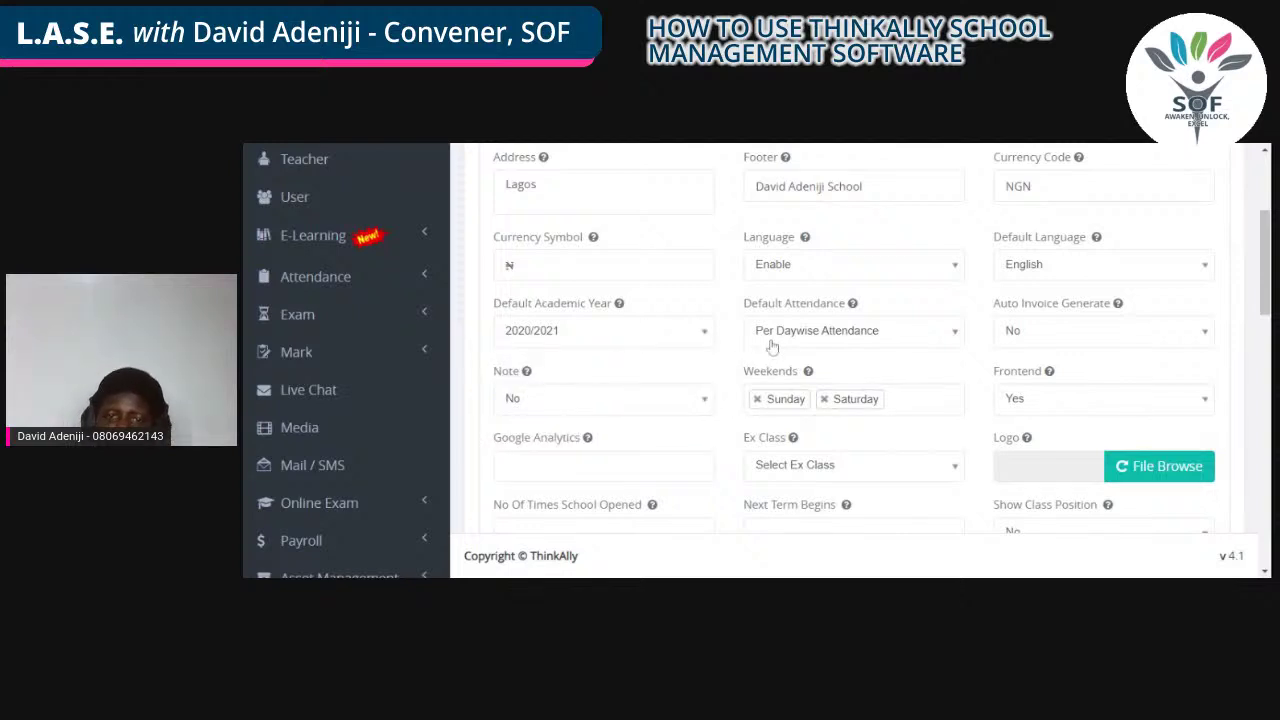
pyautogui.click(840, 340)
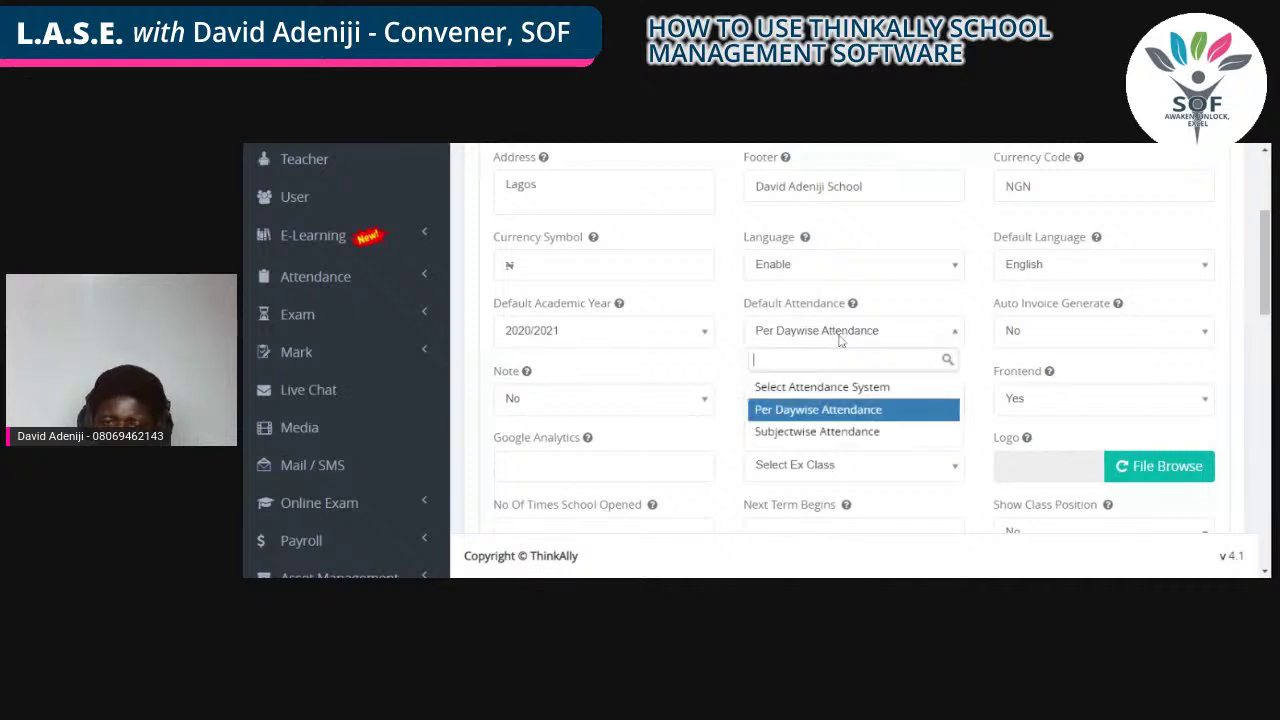
pyautogui.click(823, 410)
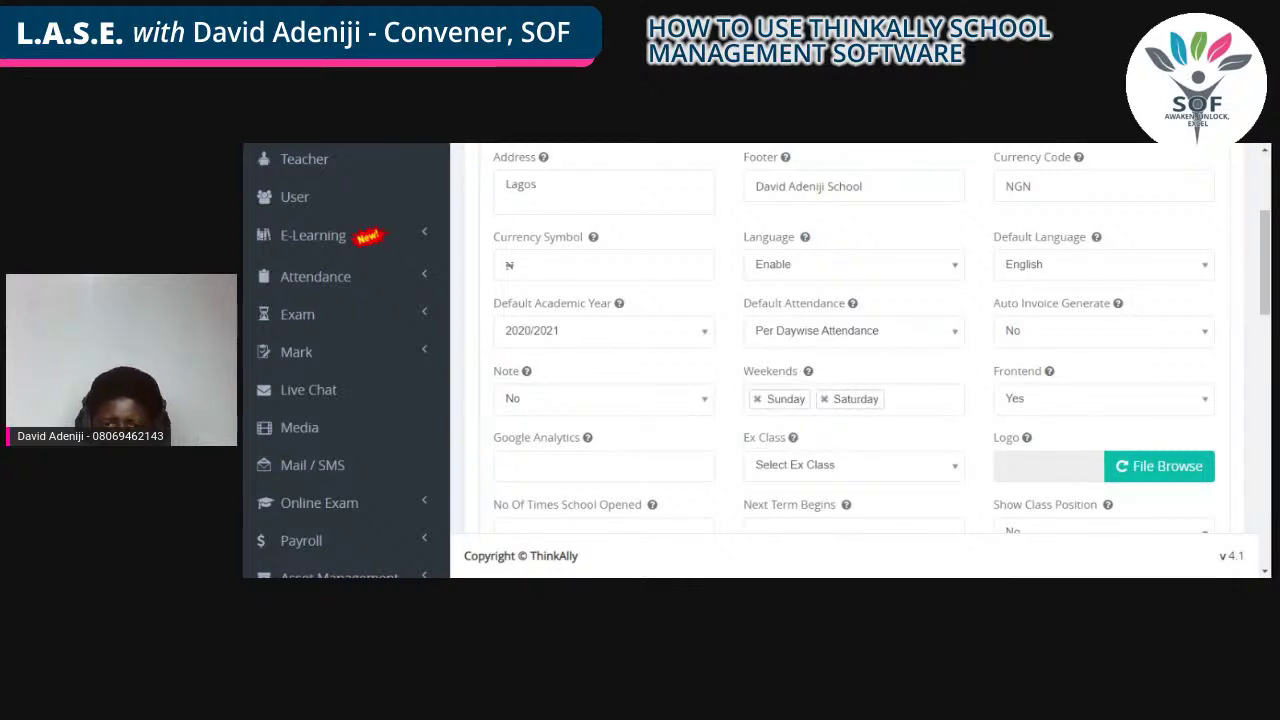
pyautogui.scroll(-1, 840, 410)
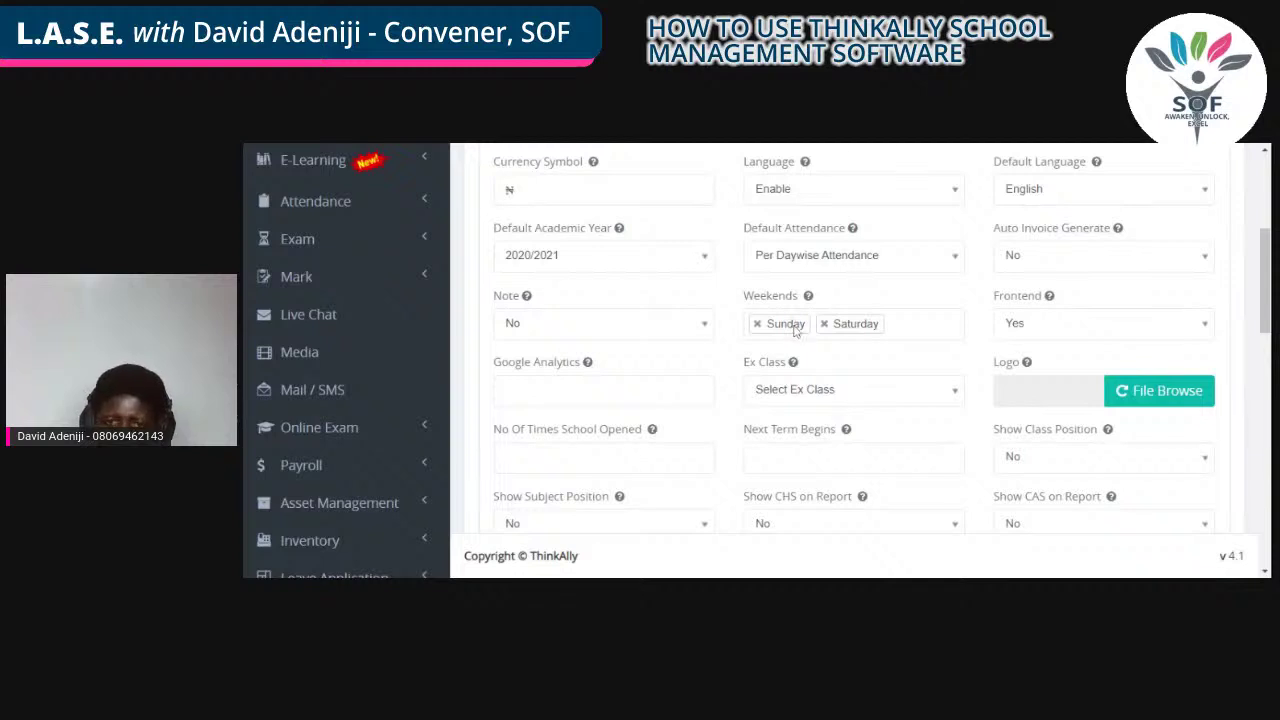
pyautogui.click(908, 325)
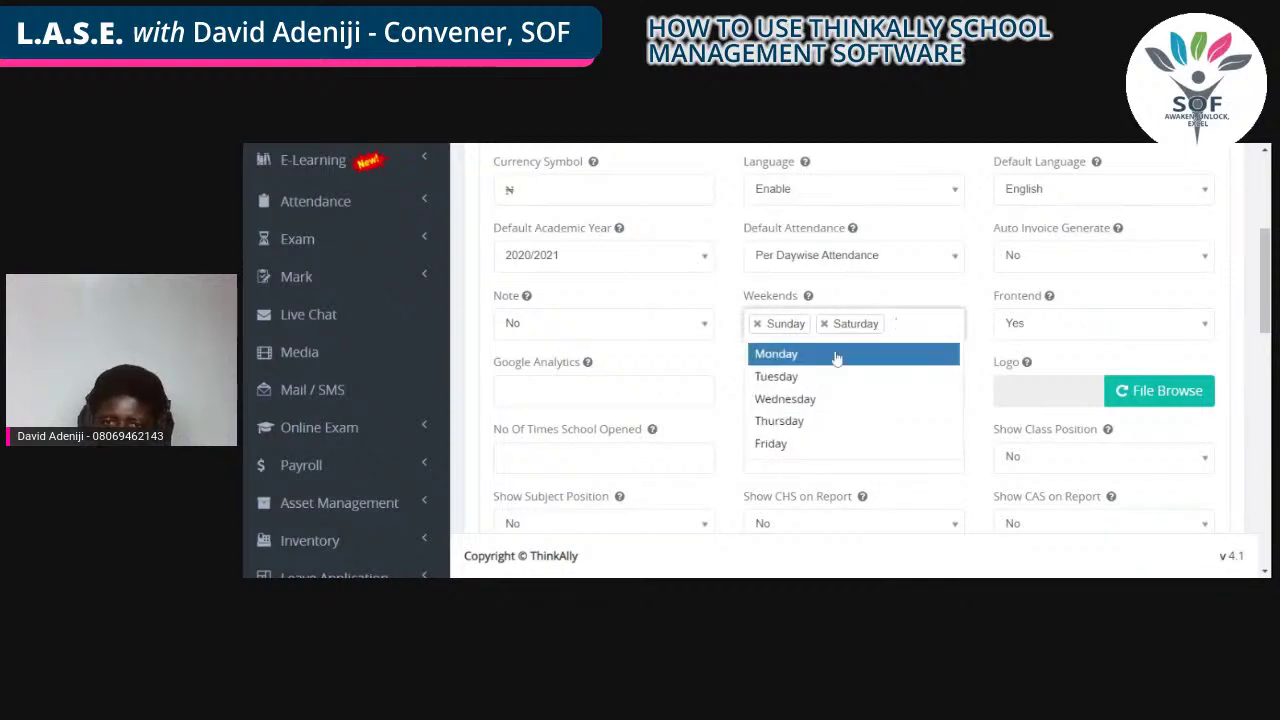
pyautogui.click(908, 338)
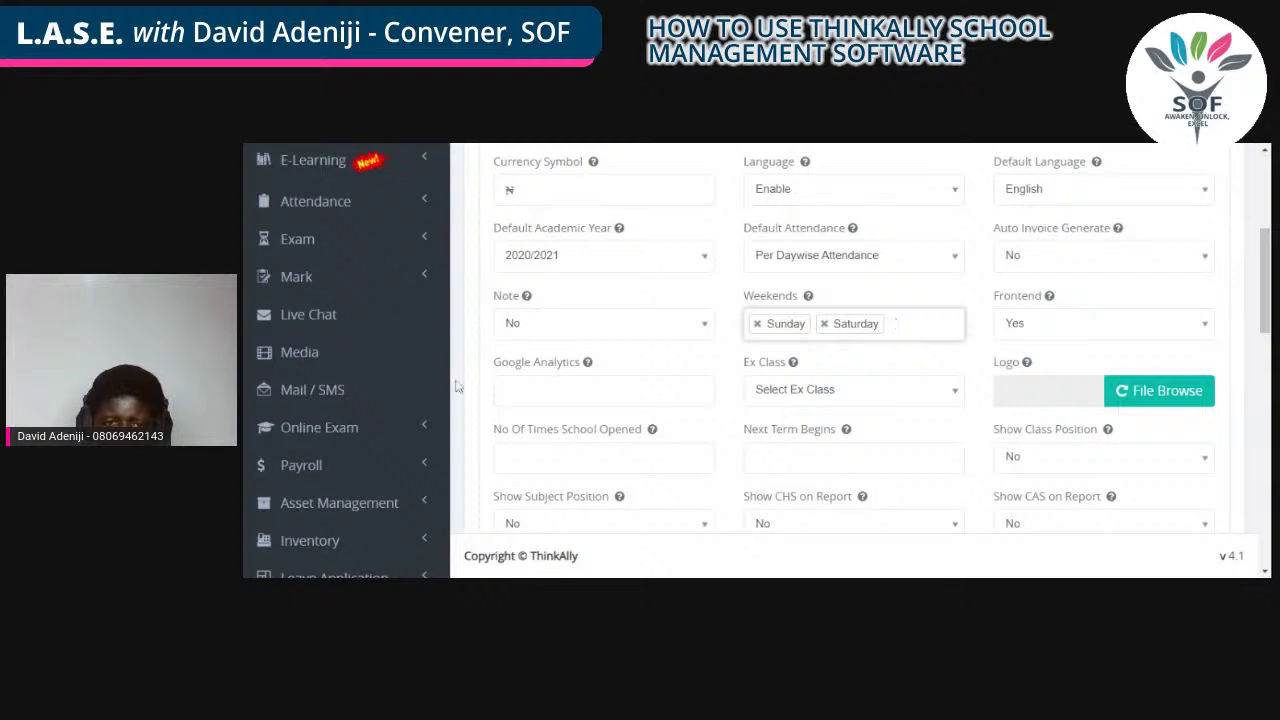
pyautogui.click(705, 390)
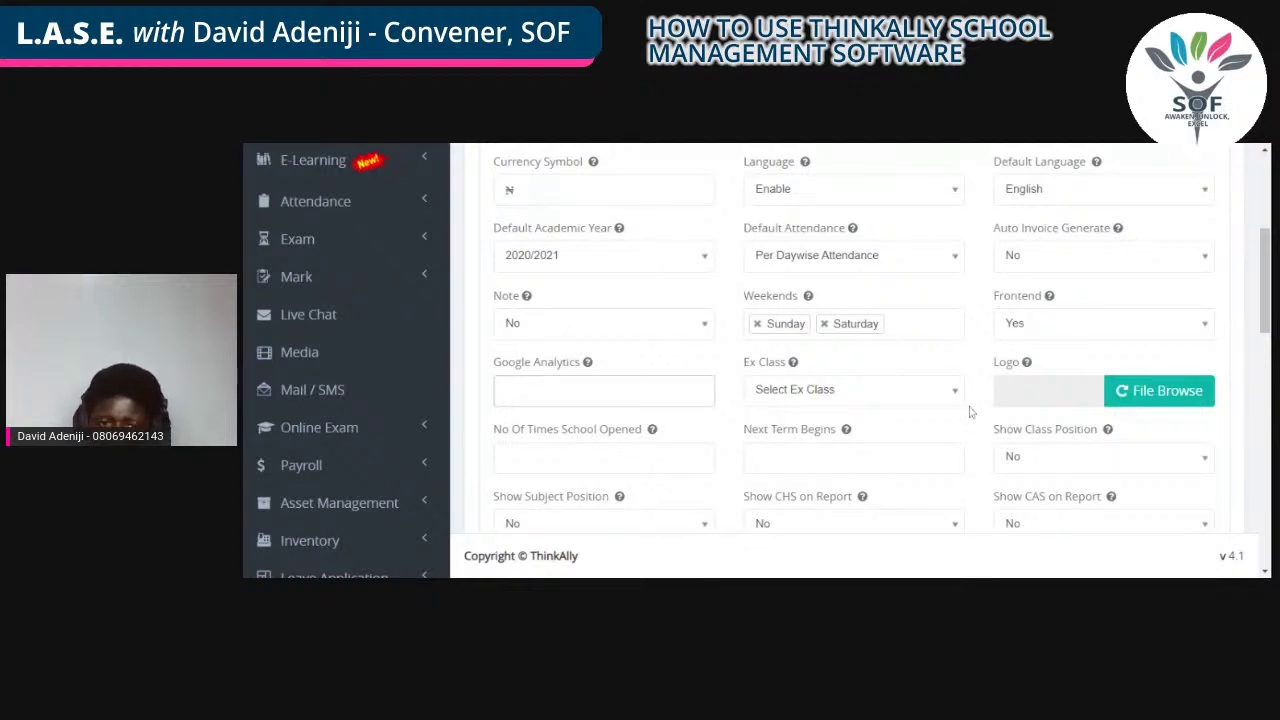
pyautogui.scroll(-1, 969, 411)
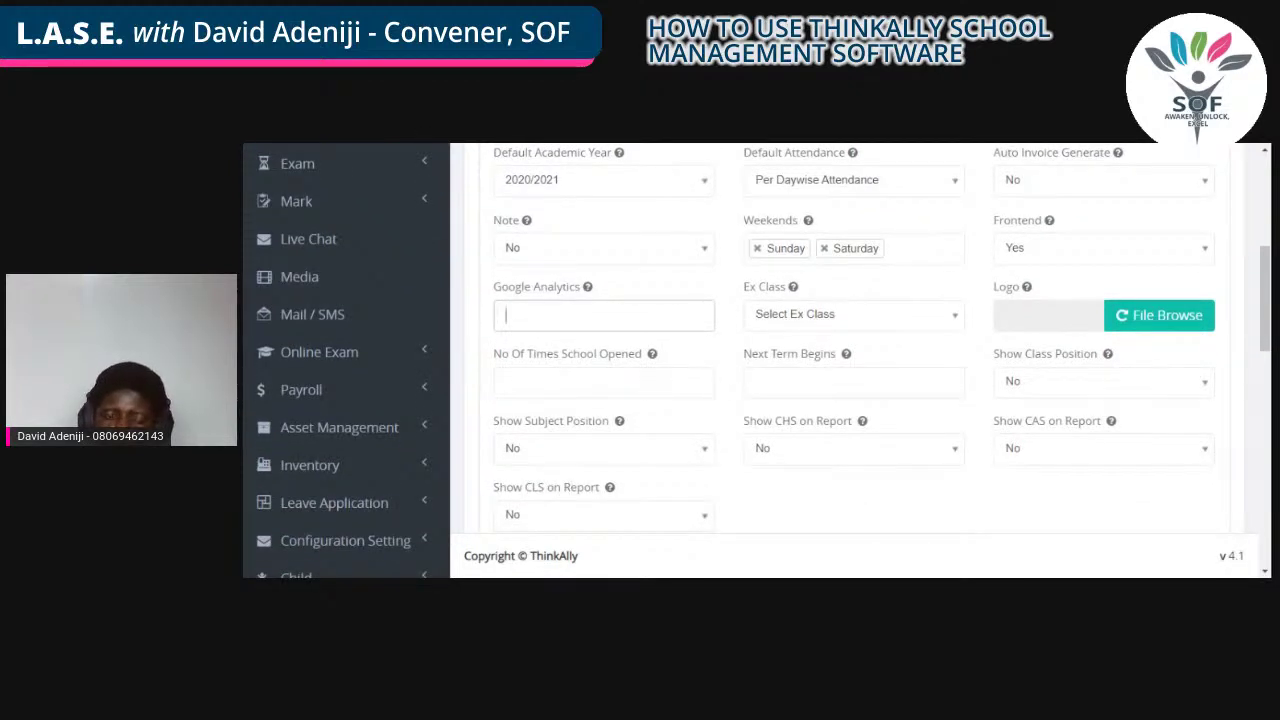
pyautogui.click(603, 382)
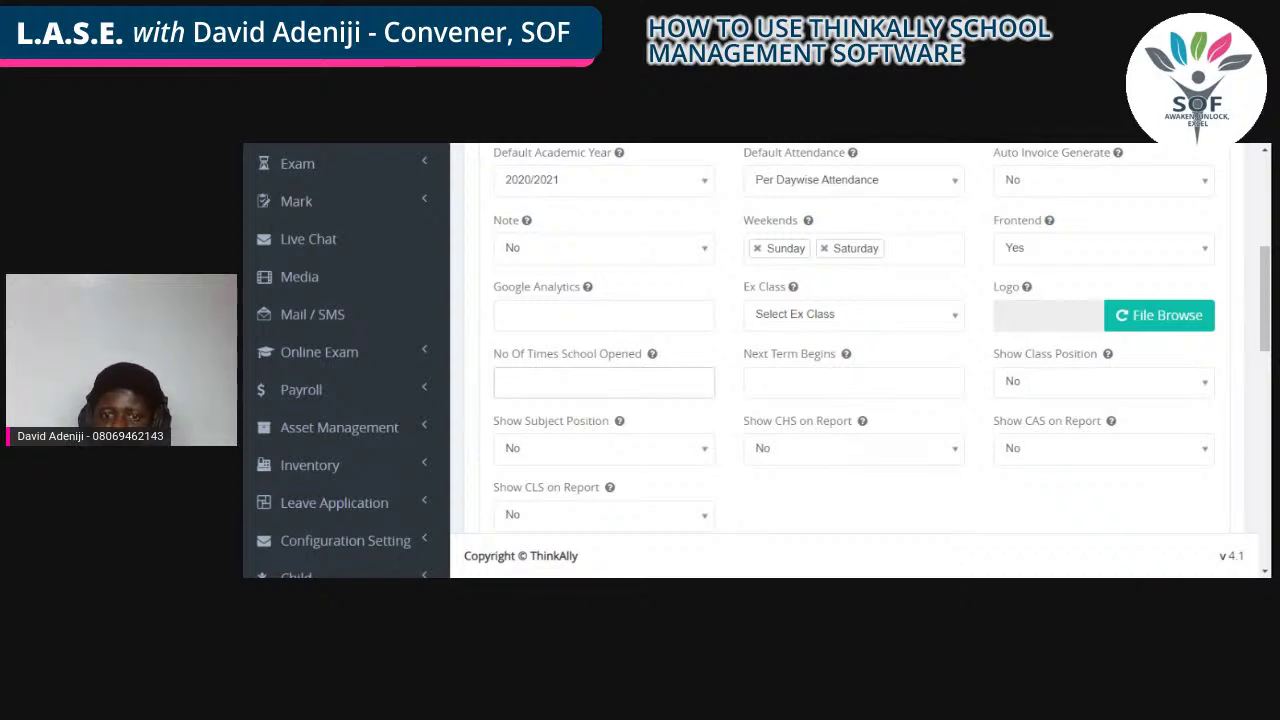
pyautogui.click(853, 382)
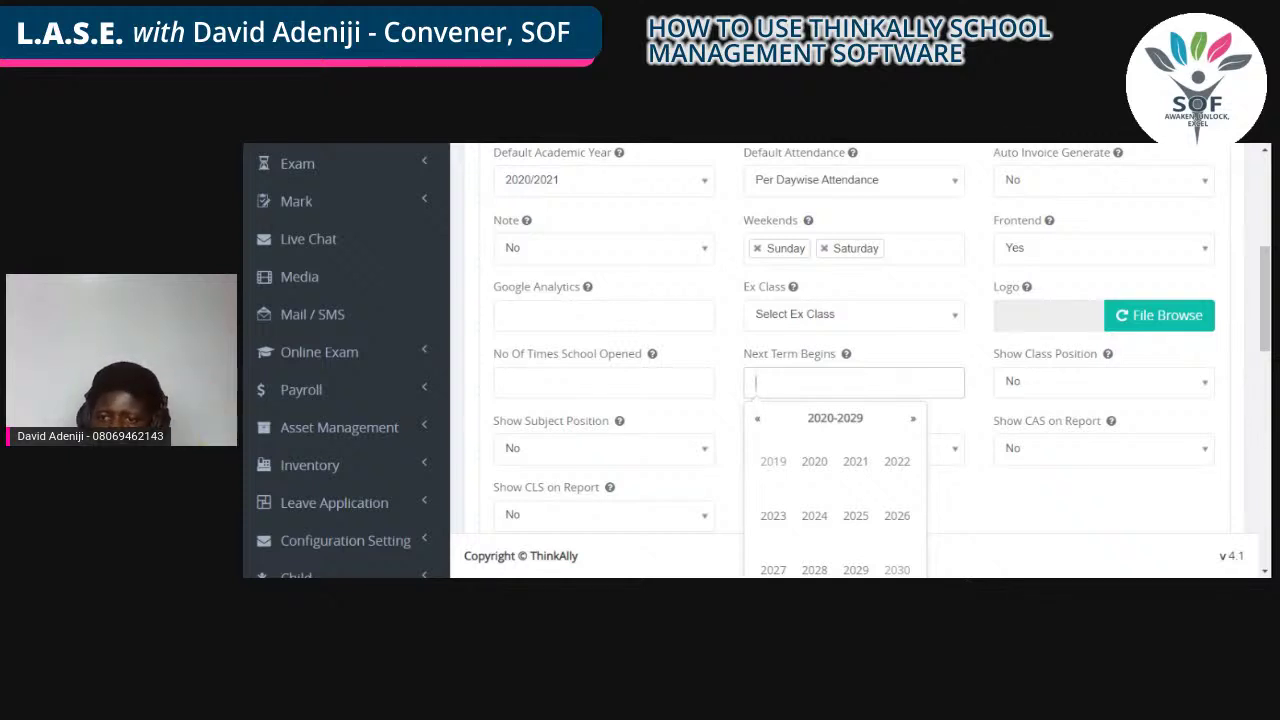
pyautogui.click(1038, 388)
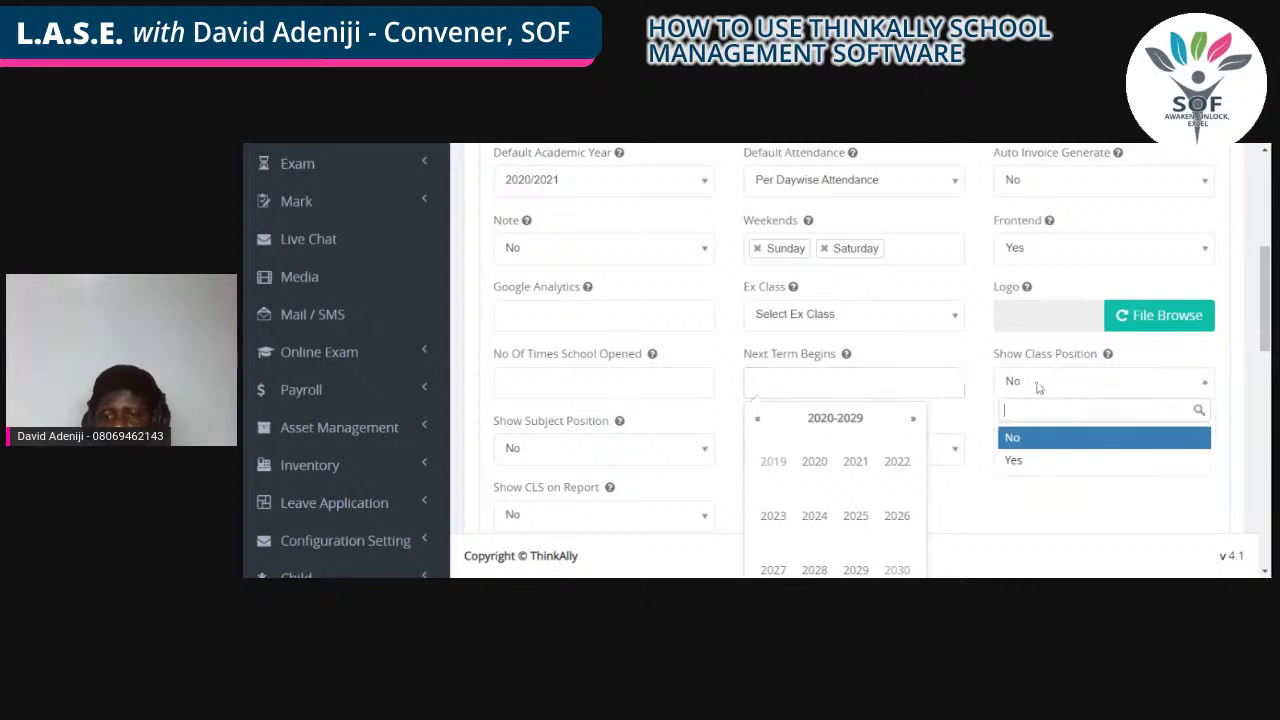
pyautogui.click(1038, 388)
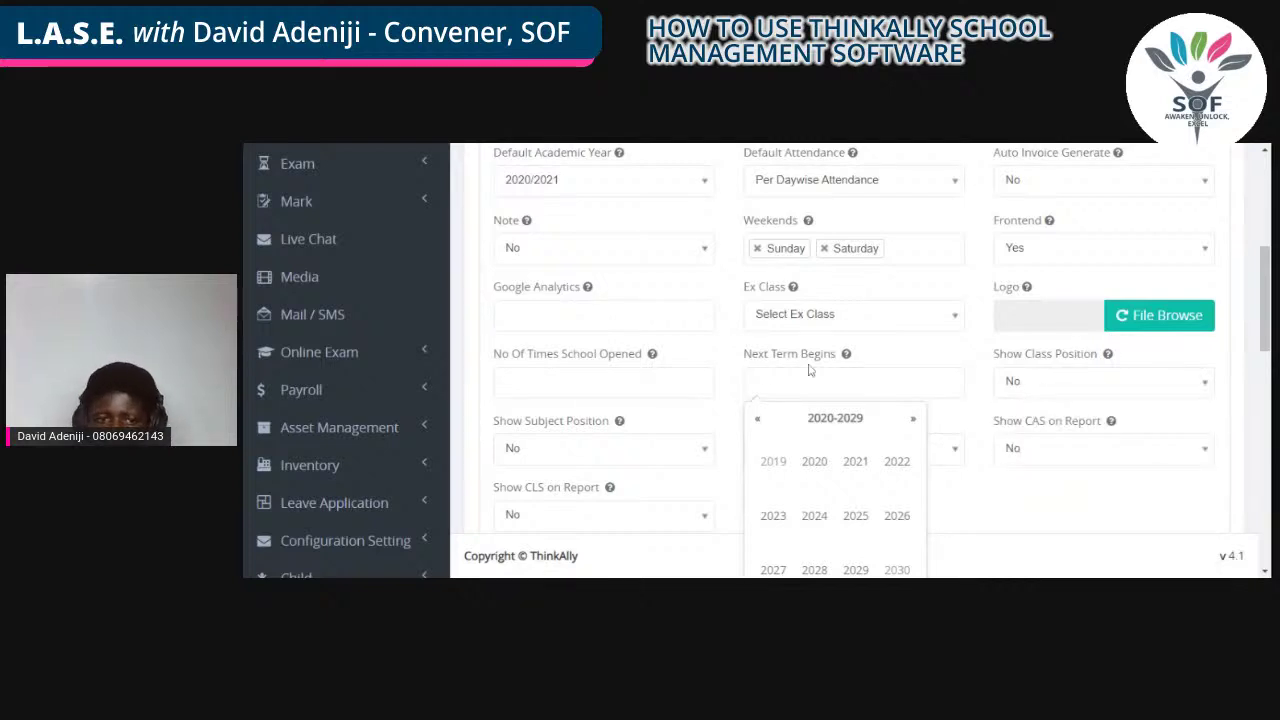
pyautogui.click(677, 449)
pyautogui.click(680, 449)
pyautogui.click(770, 410)
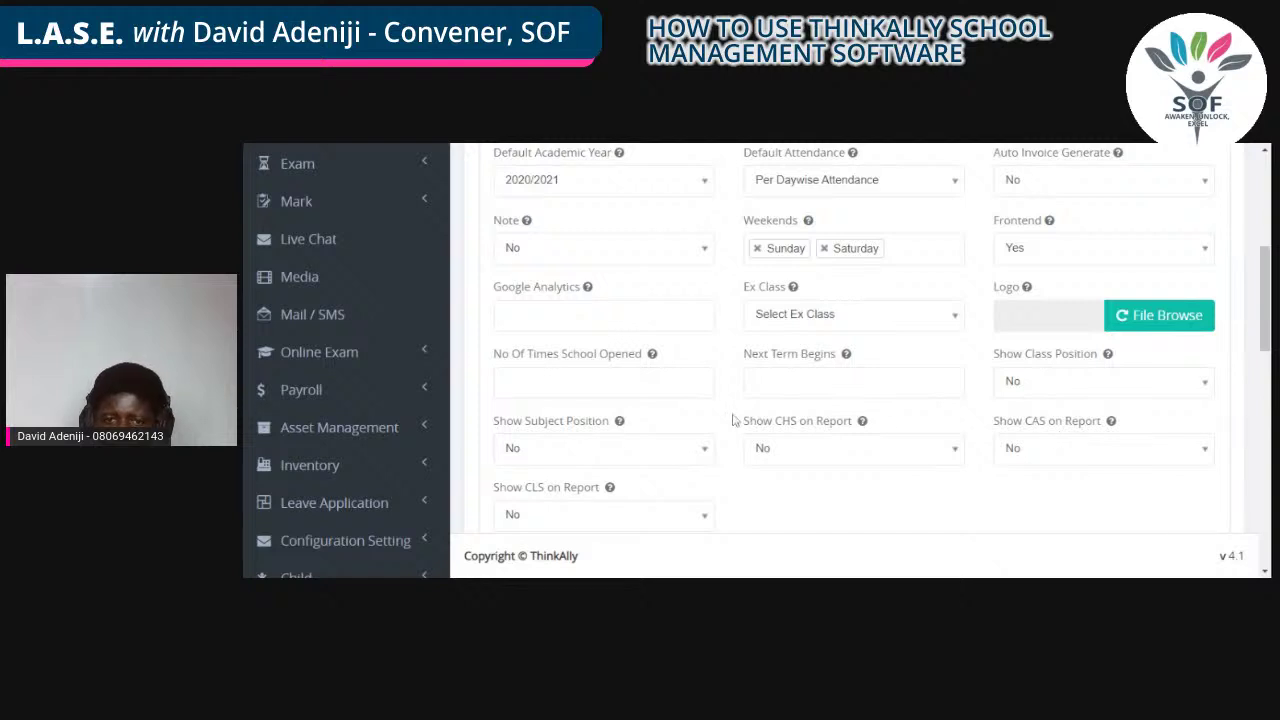
# Switch the Captcha setting to Disable and submit the general settings update.
pyautogui.scroll(-1, 700, 420)
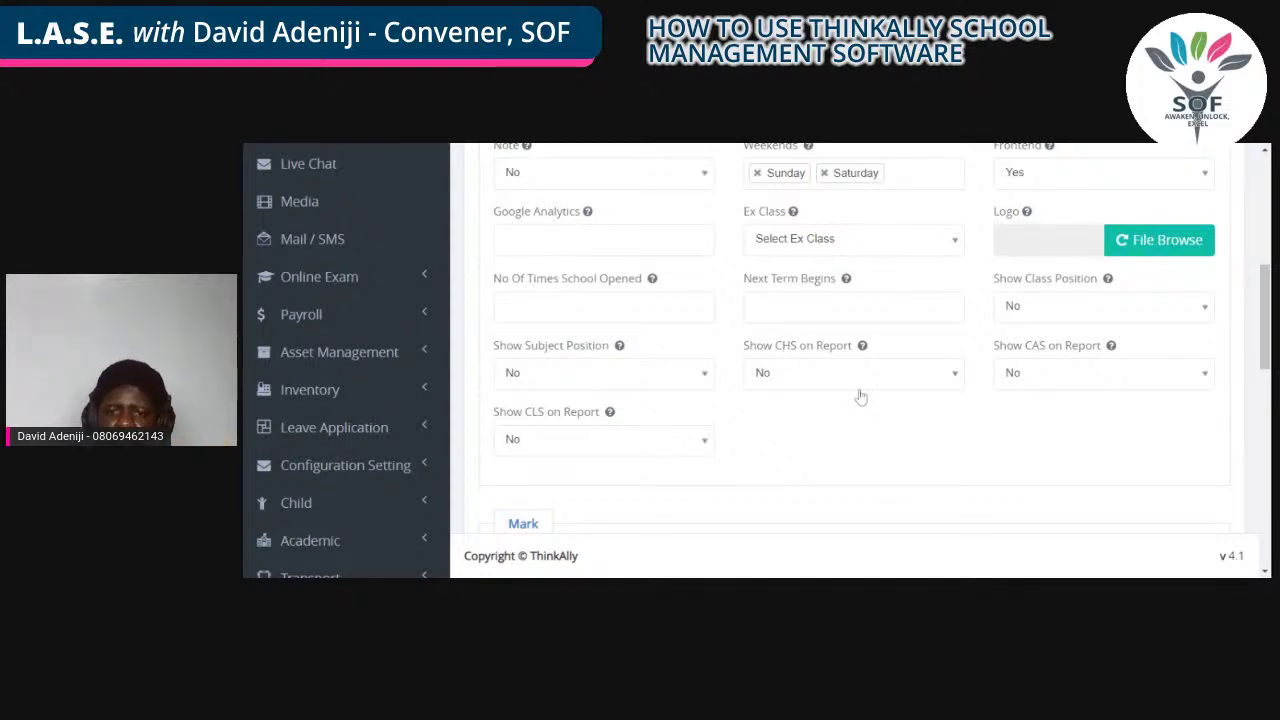
pyautogui.scroll(-3, 858, 410)
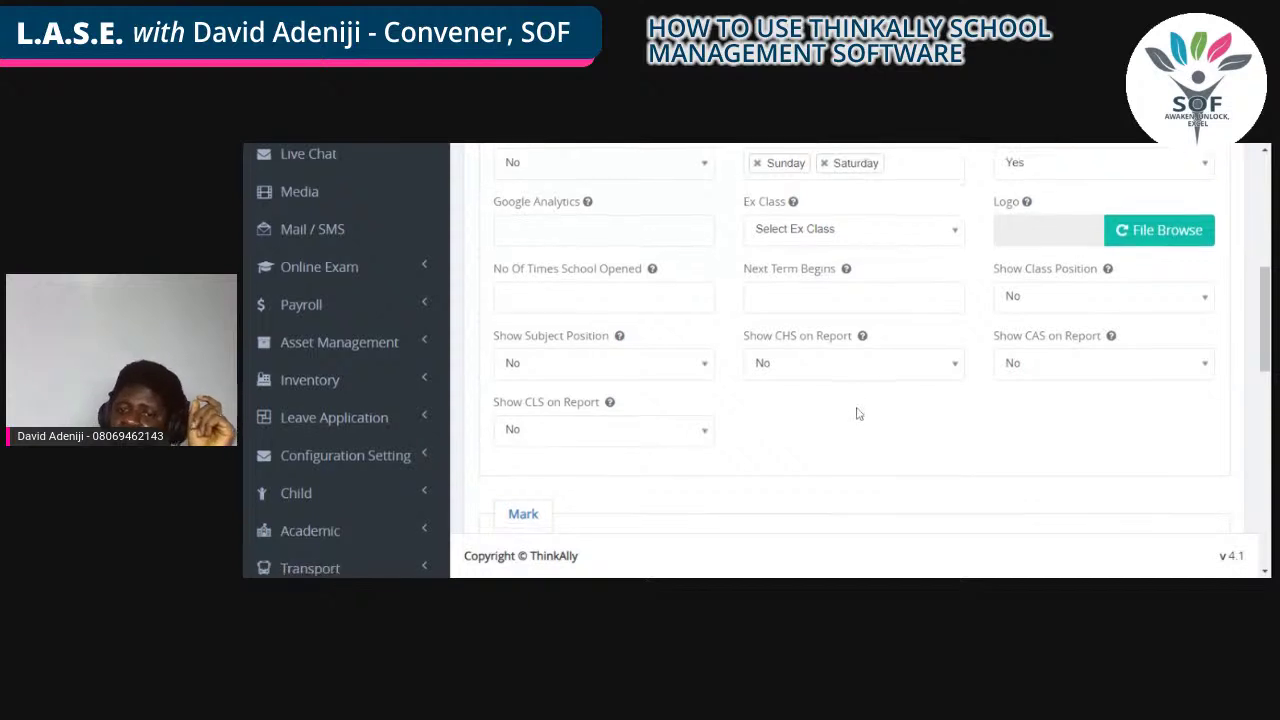
pyautogui.scroll(-1, 858, 420)
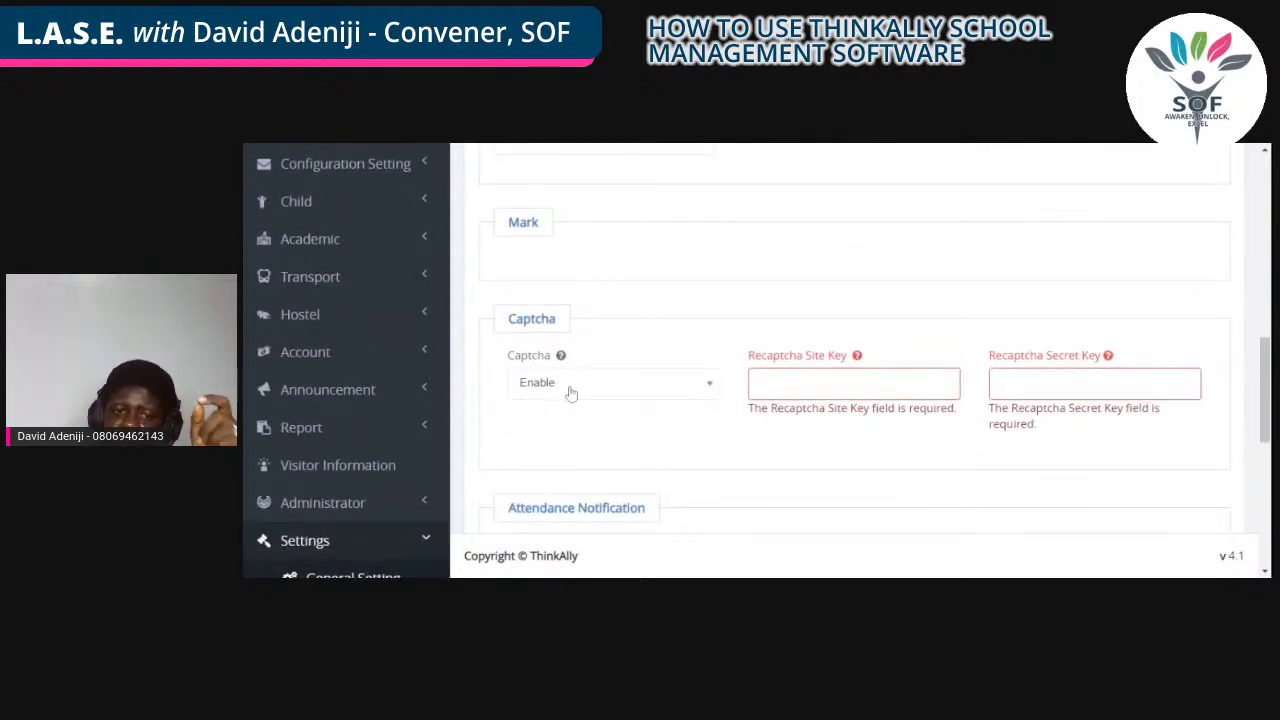
pyautogui.click(571, 394)
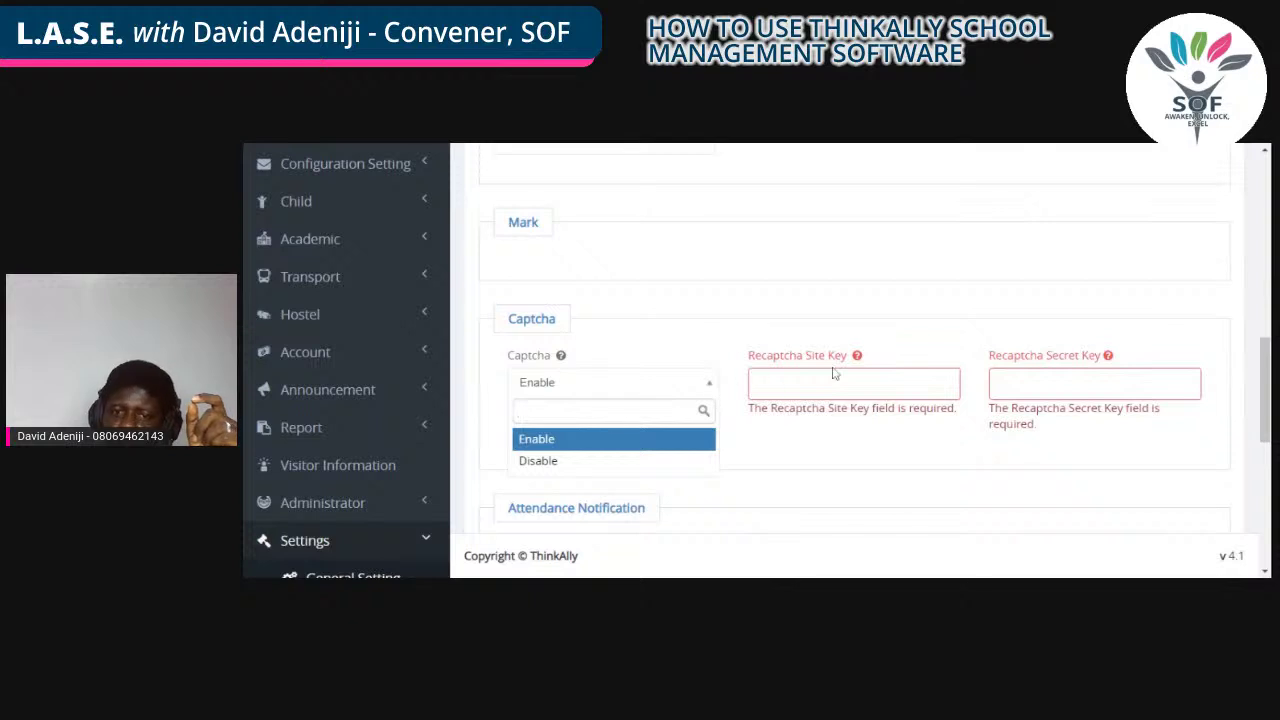
pyautogui.click(558, 461)
pyautogui.scroll(-3, 555, 365)
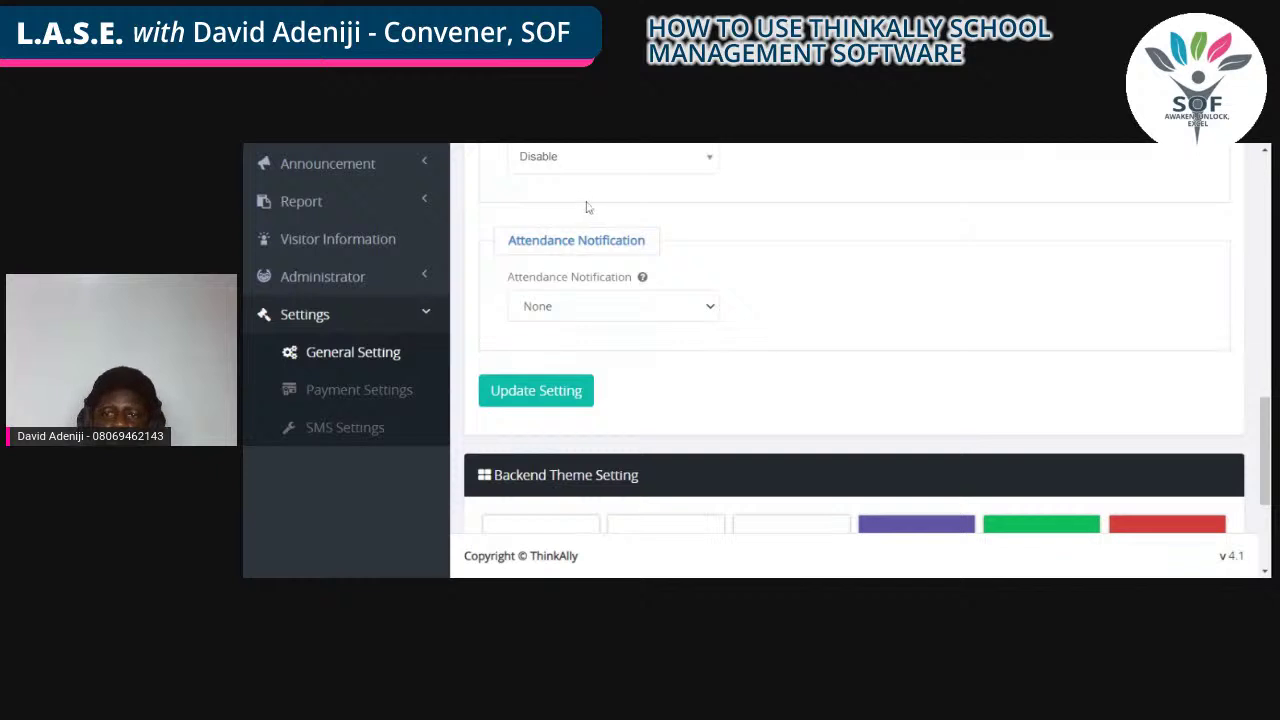
pyautogui.press('F5')
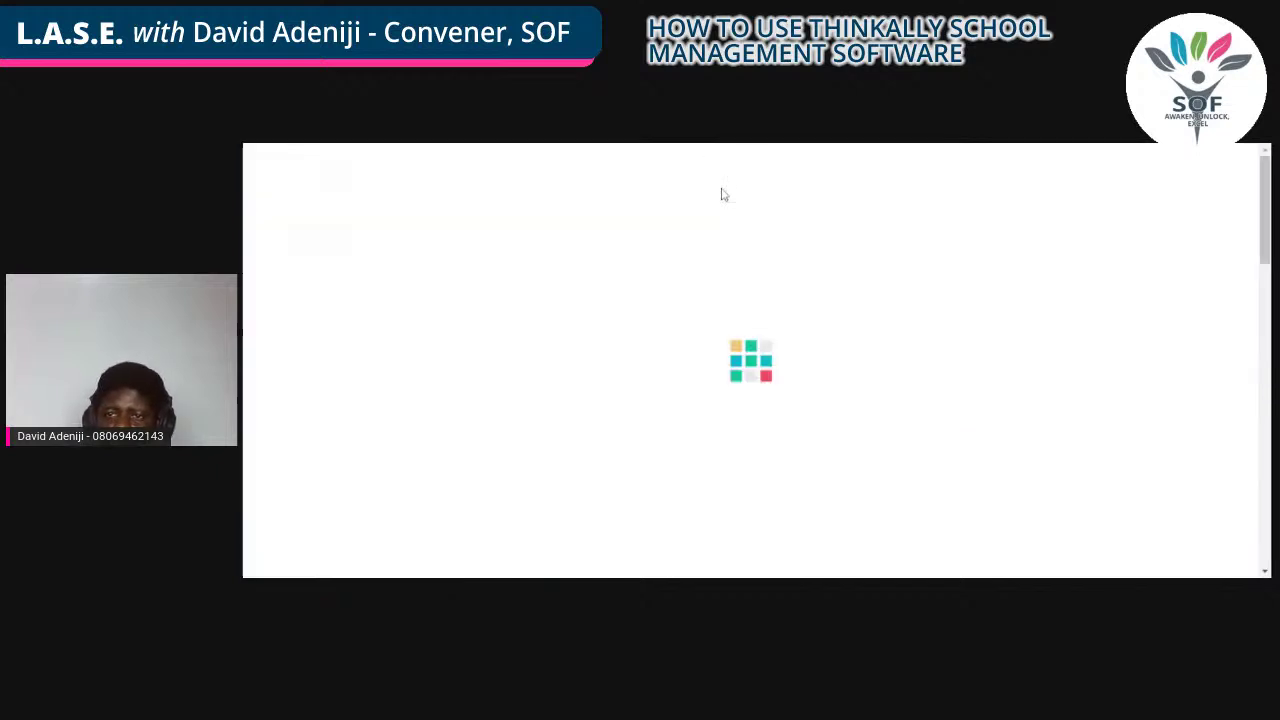
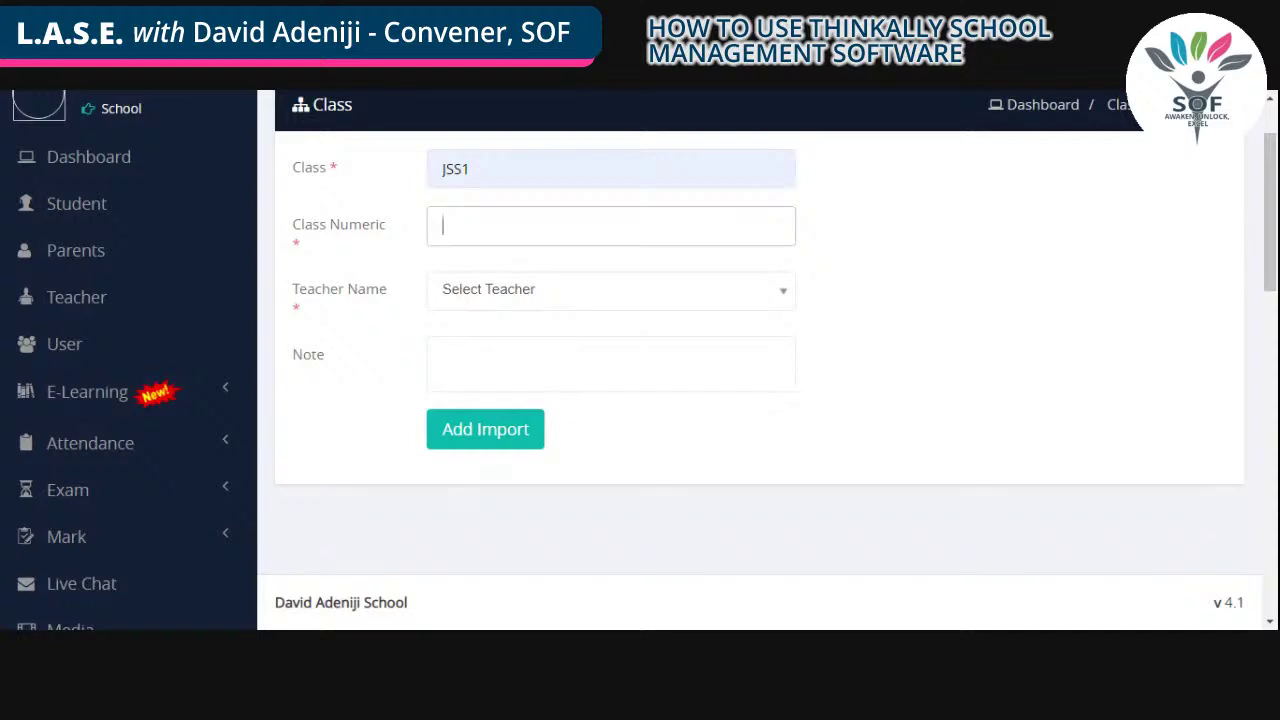
# Enter 09 as JSS1's class numeric value, leaving the Teacher Name list unselected.
pyautogui.write('09')
pyautogui.click(505, 305)
pyautogui.click(505, 305)
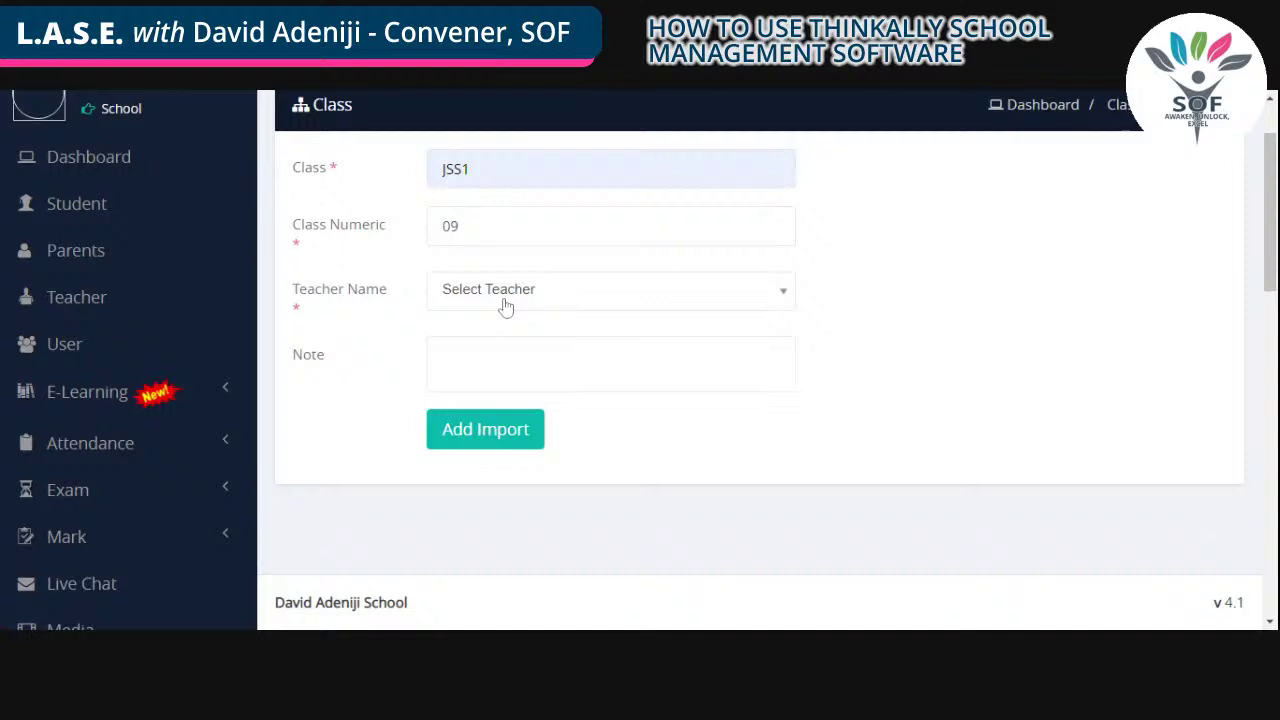
pyautogui.scroll(-3, 503, 306)
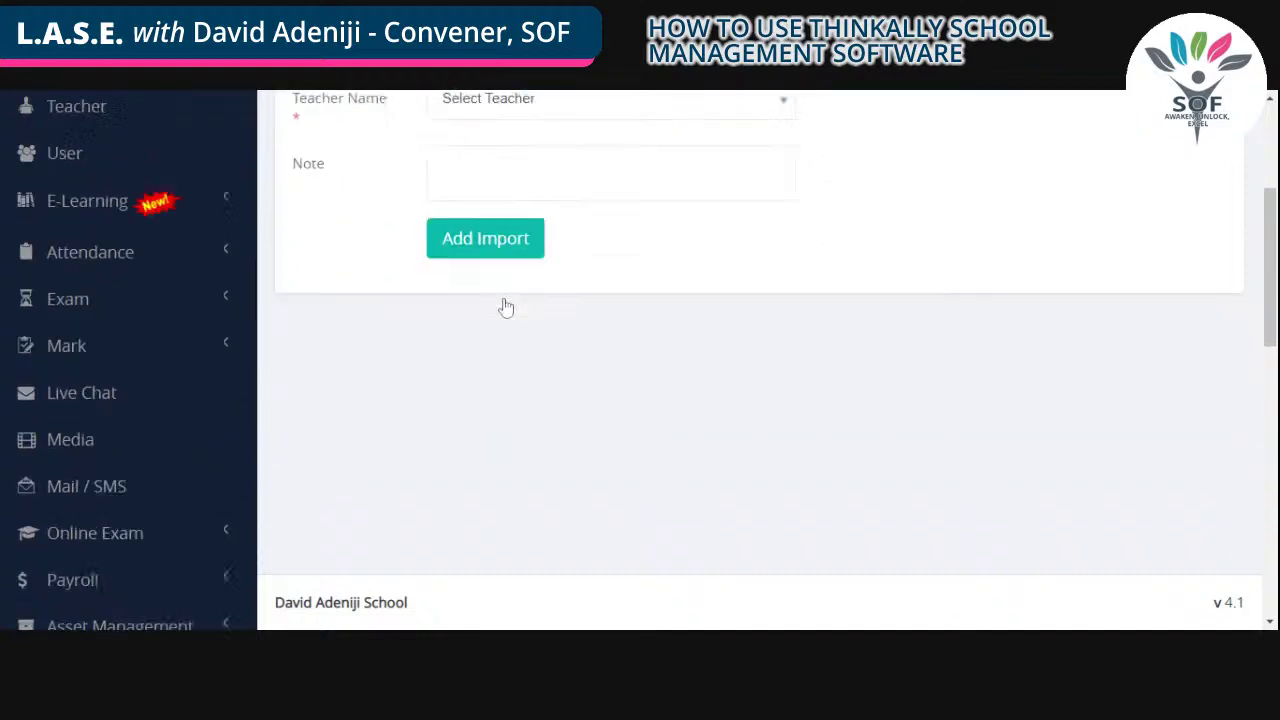
pyautogui.scroll(5, 503, 306)
pyautogui.scroll(-2, 503, 306)
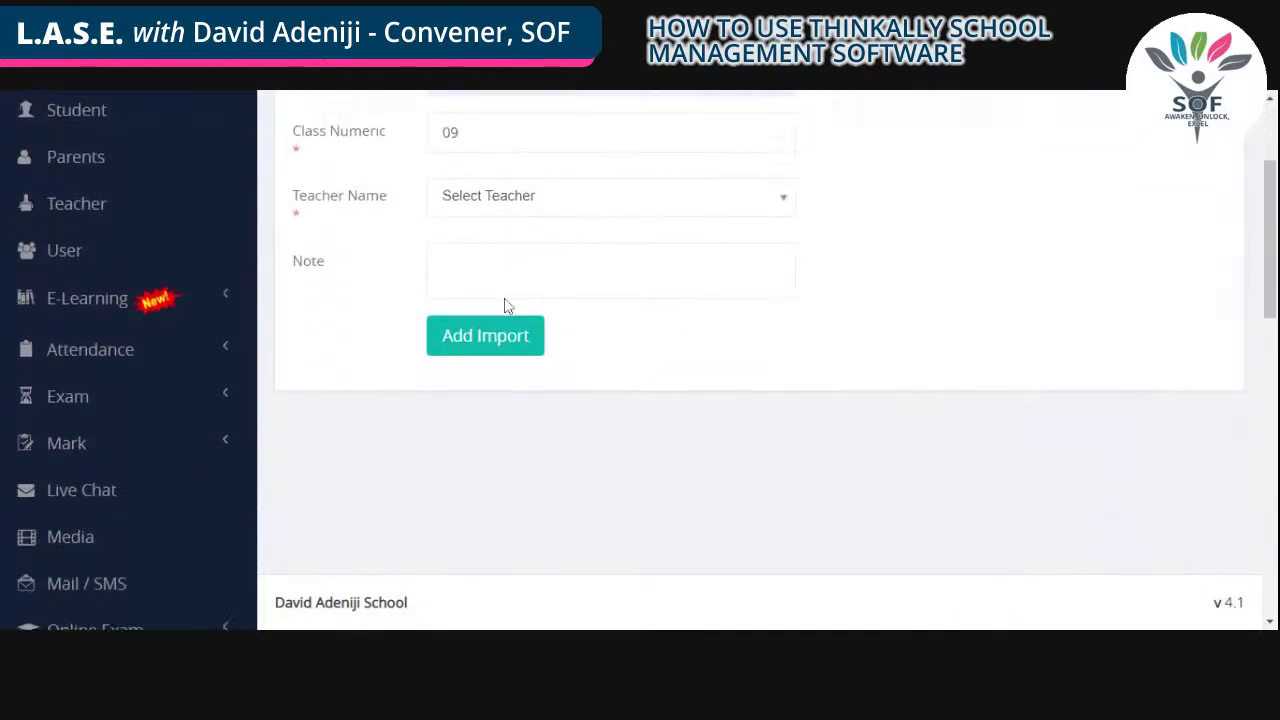
pyautogui.scroll(-2, 297, 343)
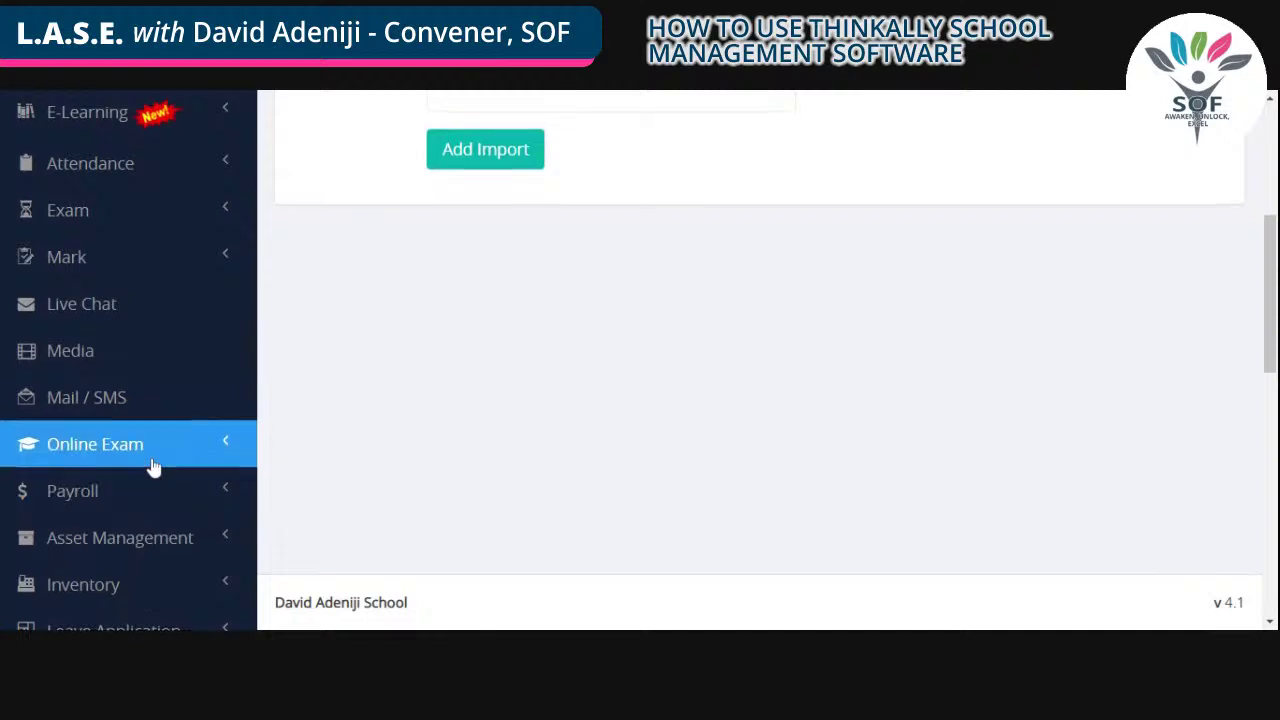
pyautogui.scroll(4, 291, 434)
pyautogui.scroll(-2, 131, 494)
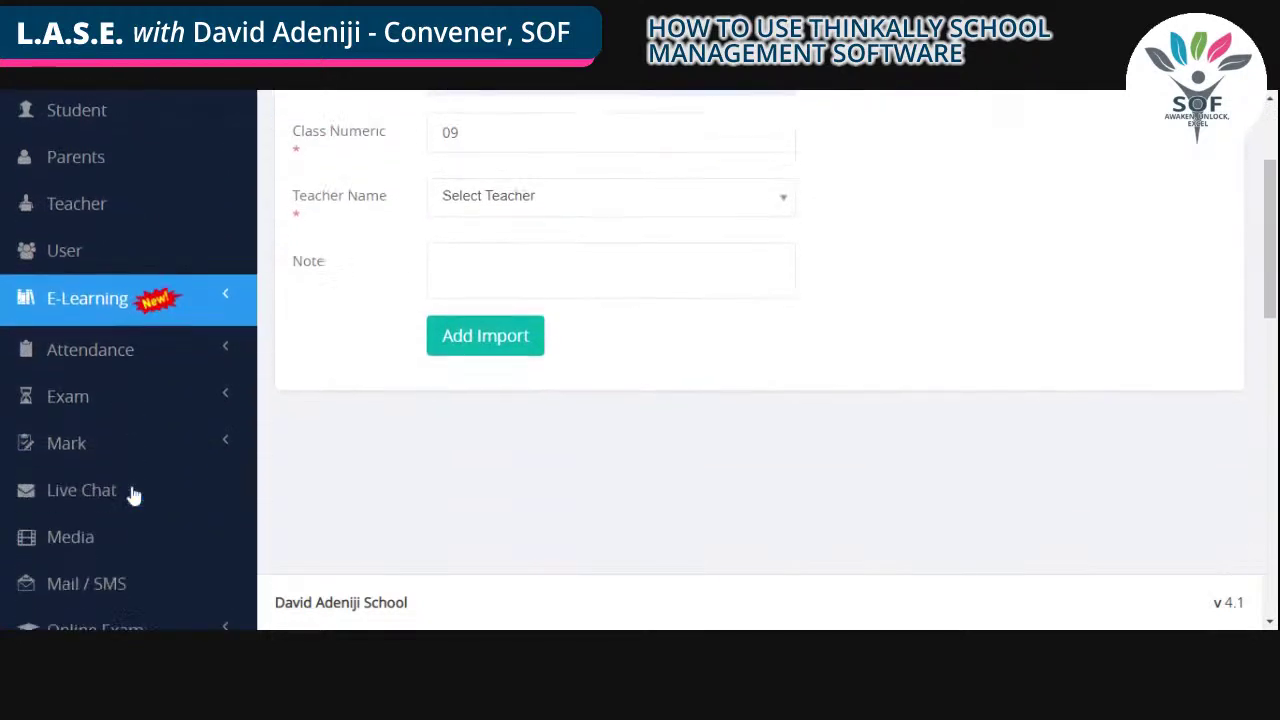
pyautogui.scroll(2, 131, 494)
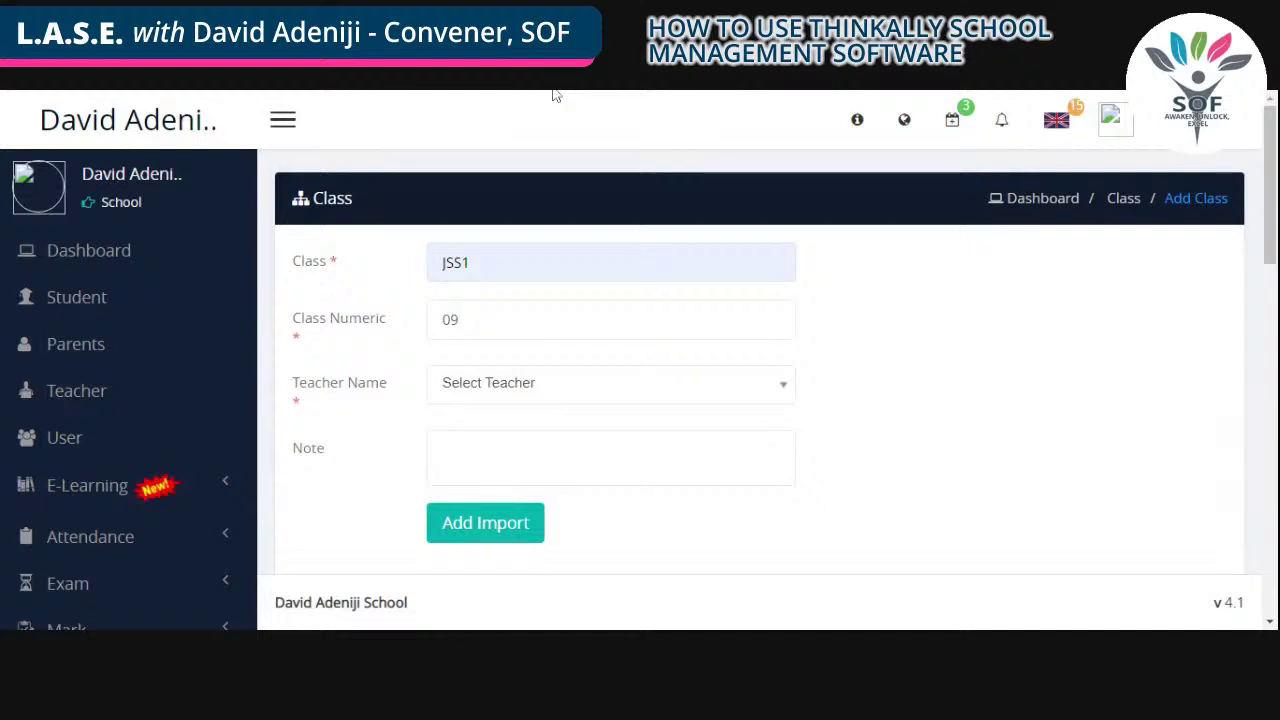
# Reopen the Teacher Name list on the unfinished JSS1 class form.
pyautogui.click(521, 398)
pyautogui.scroll(-1, 908, 143)
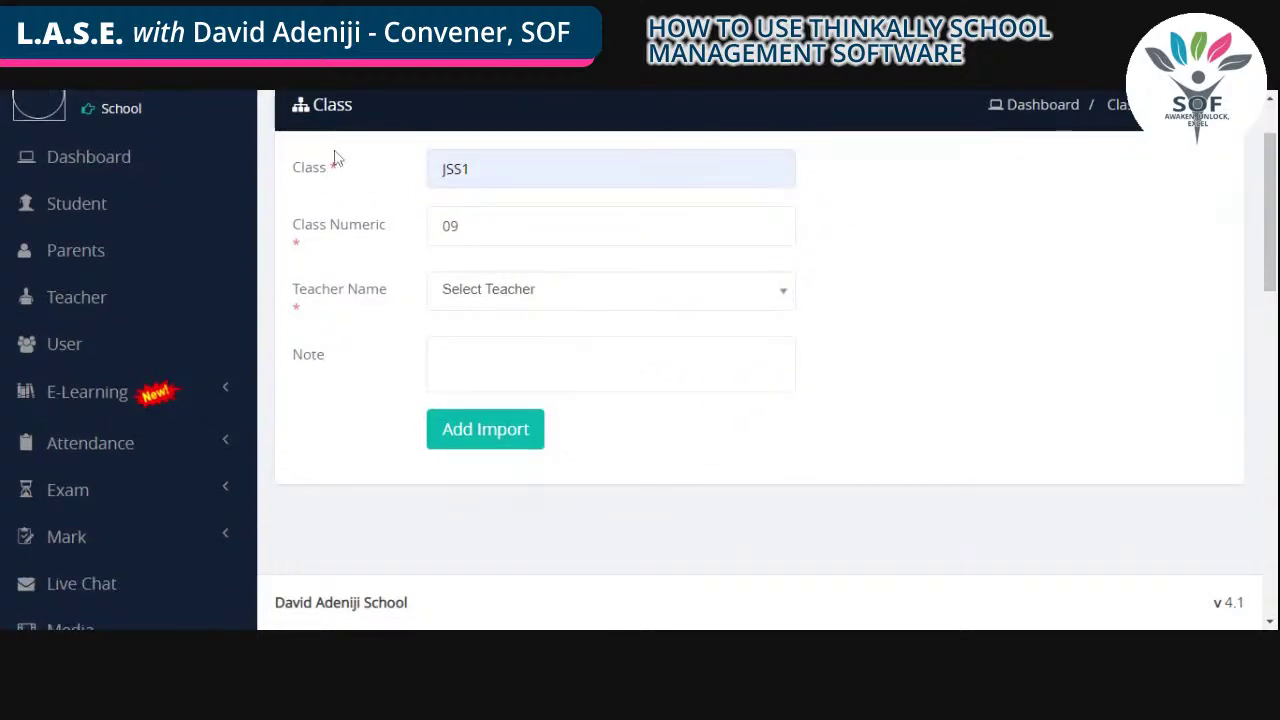
pyautogui.scroll(1, 434, 329)
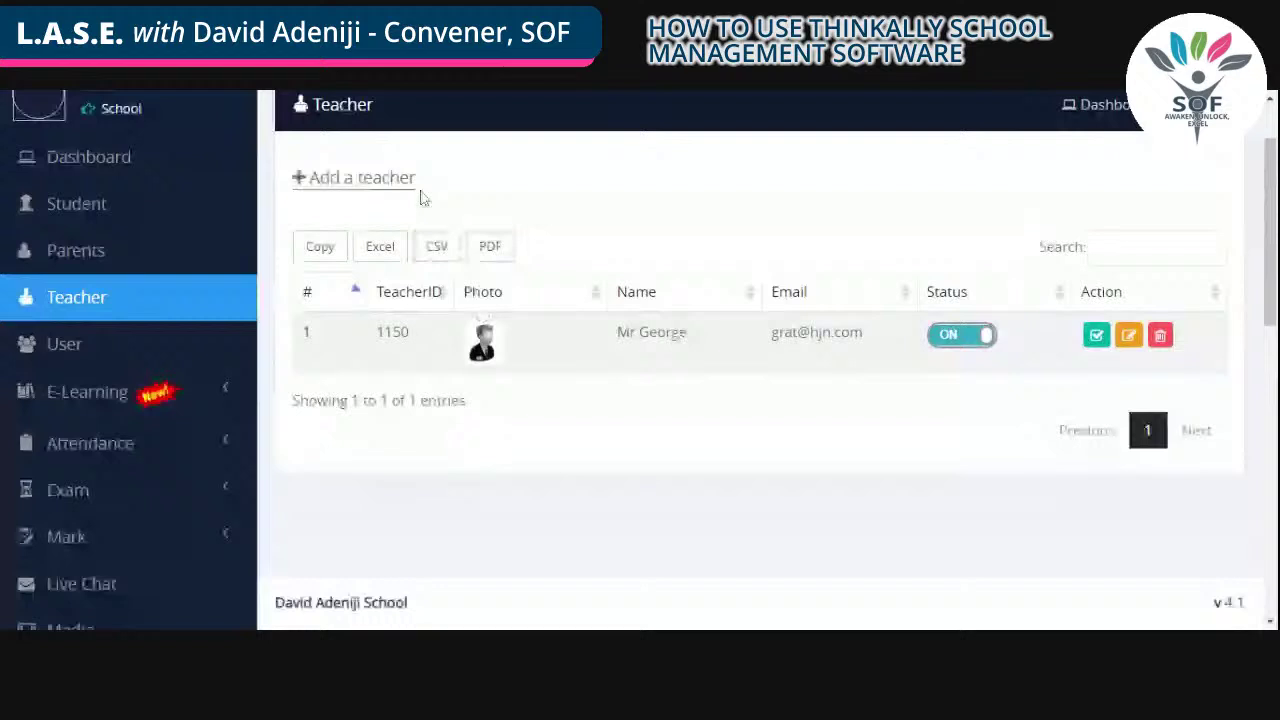
# Bring up the blank Add Teacher form and look over its name, email, username and password fields.
pyautogui.click(418, 194)
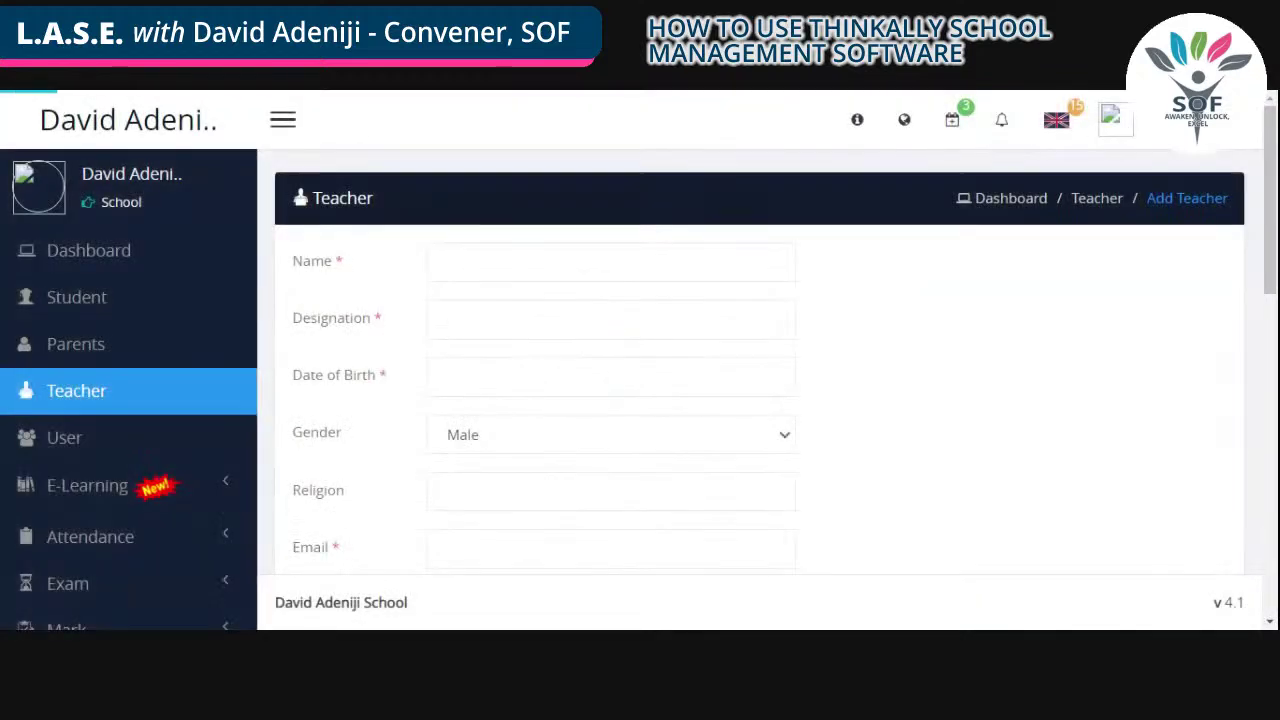
pyautogui.scroll(-1, 454, 266)
pyautogui.scroll(-4, 533, 182)
pyautogui.scroll(5, 530, 182)
pyautogui.scroll(-1, 640, 360)
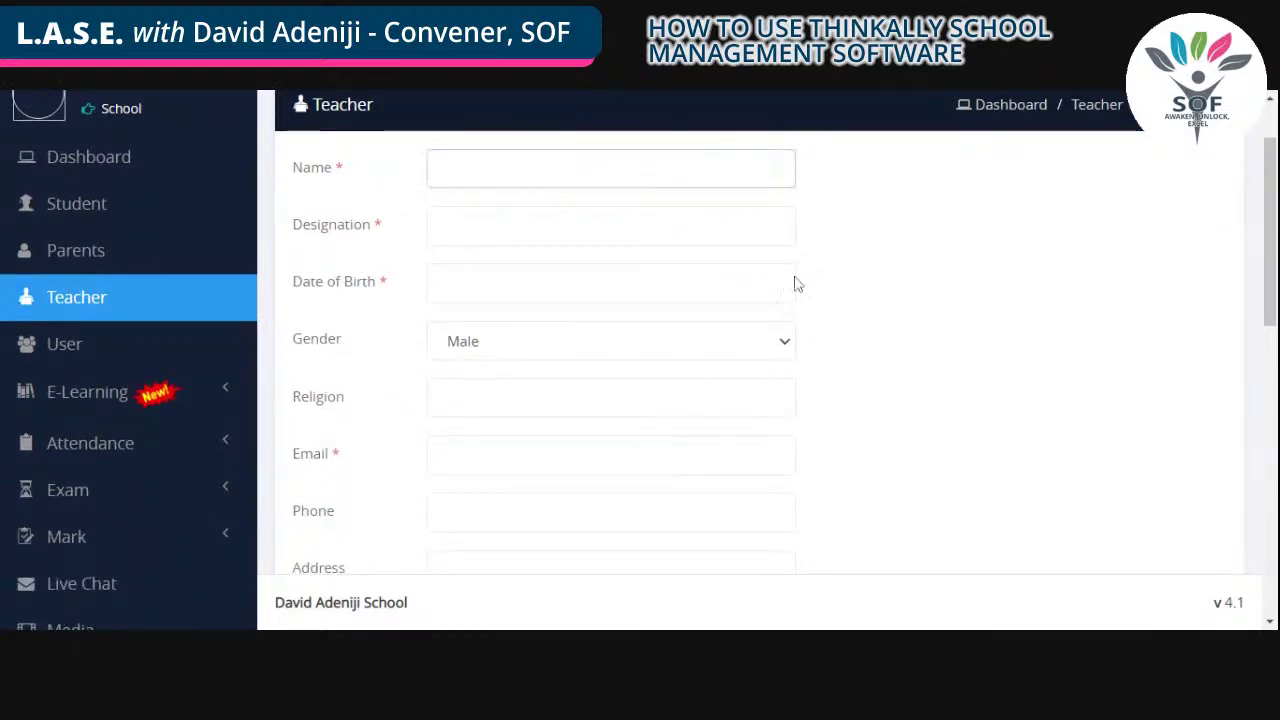
pyautogui.scroll(-2, 914, 266)
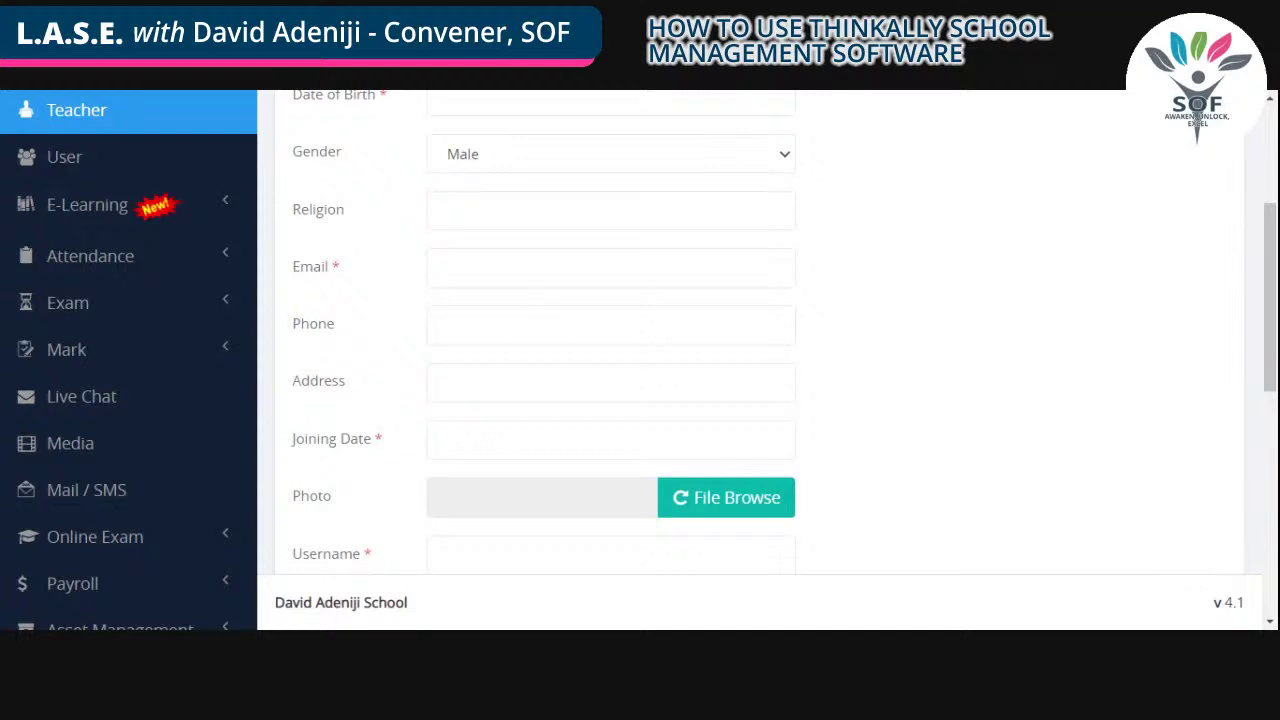
pyautogui.scroll(-3, 534, 314)
pyautogui.scroll(4, 534, 314)
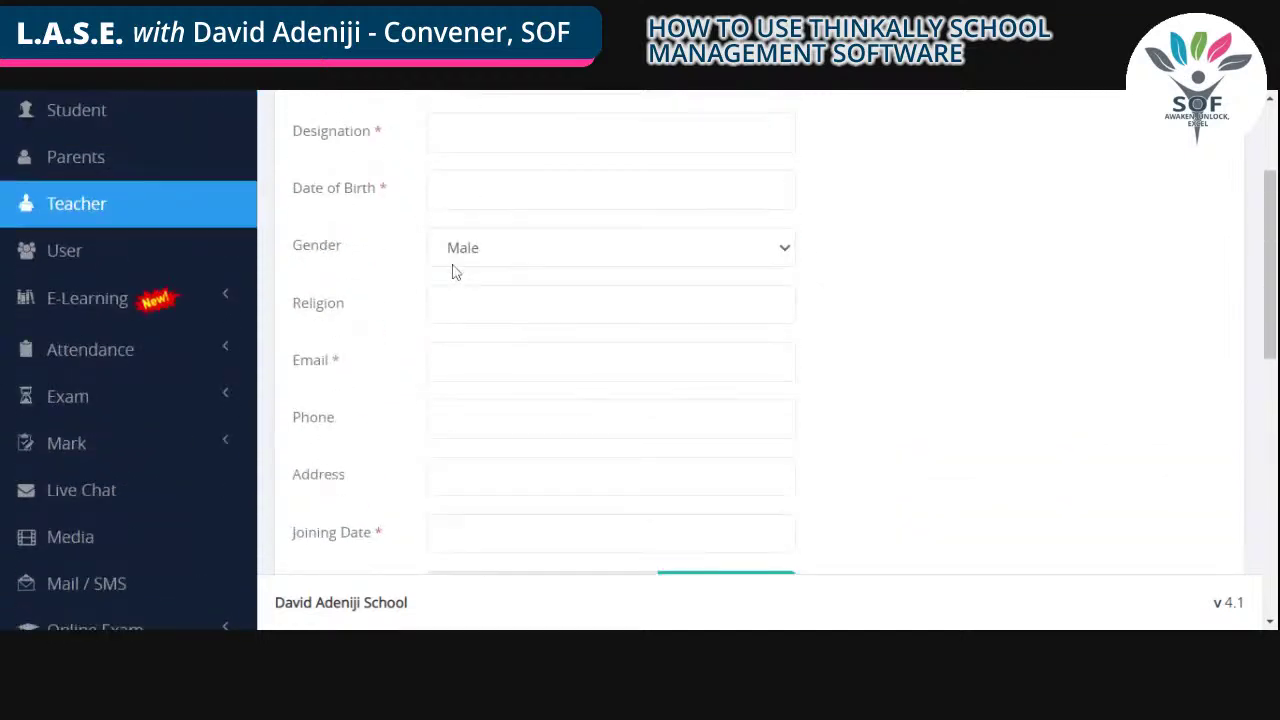
pyautogui.scroll(1, 437, 229)
pyautogui.scroll(-1, 380, 200)
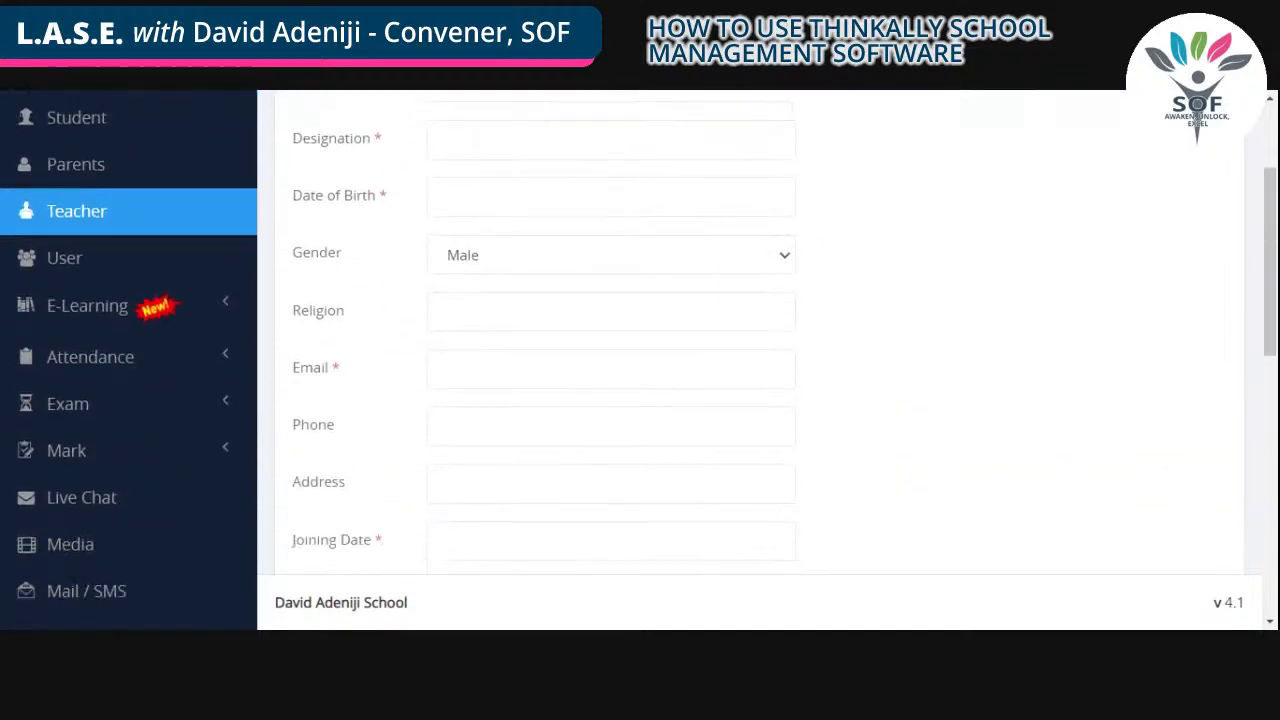
pyautogui.scroll(-5, 473, 315)
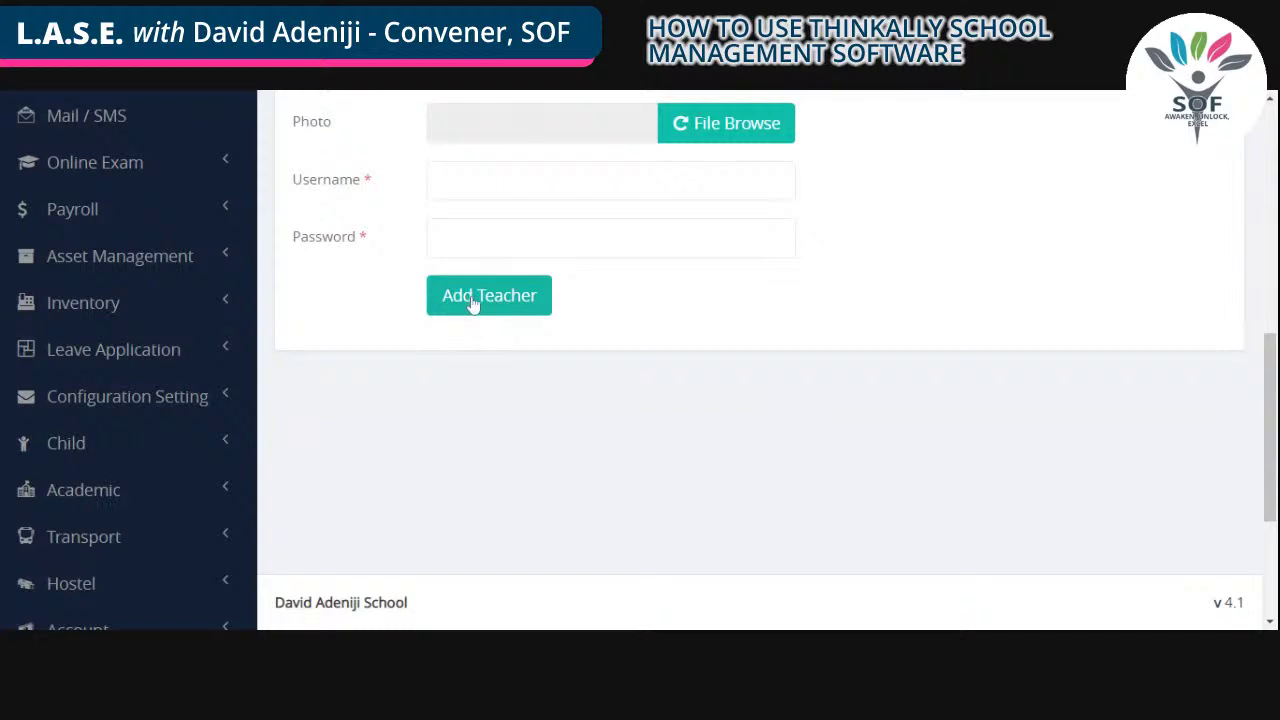
pyautogui.scroll(5, 874, 96)
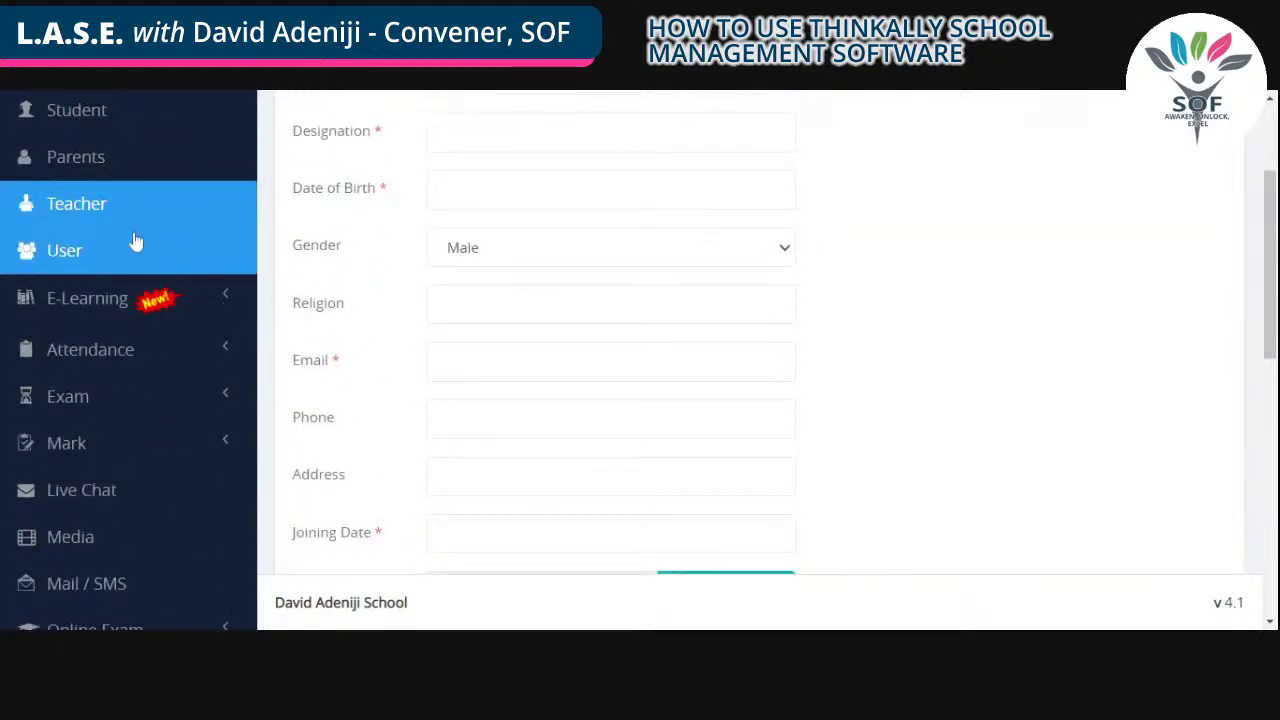
pyautogui.scroll(-4, 86, 306)
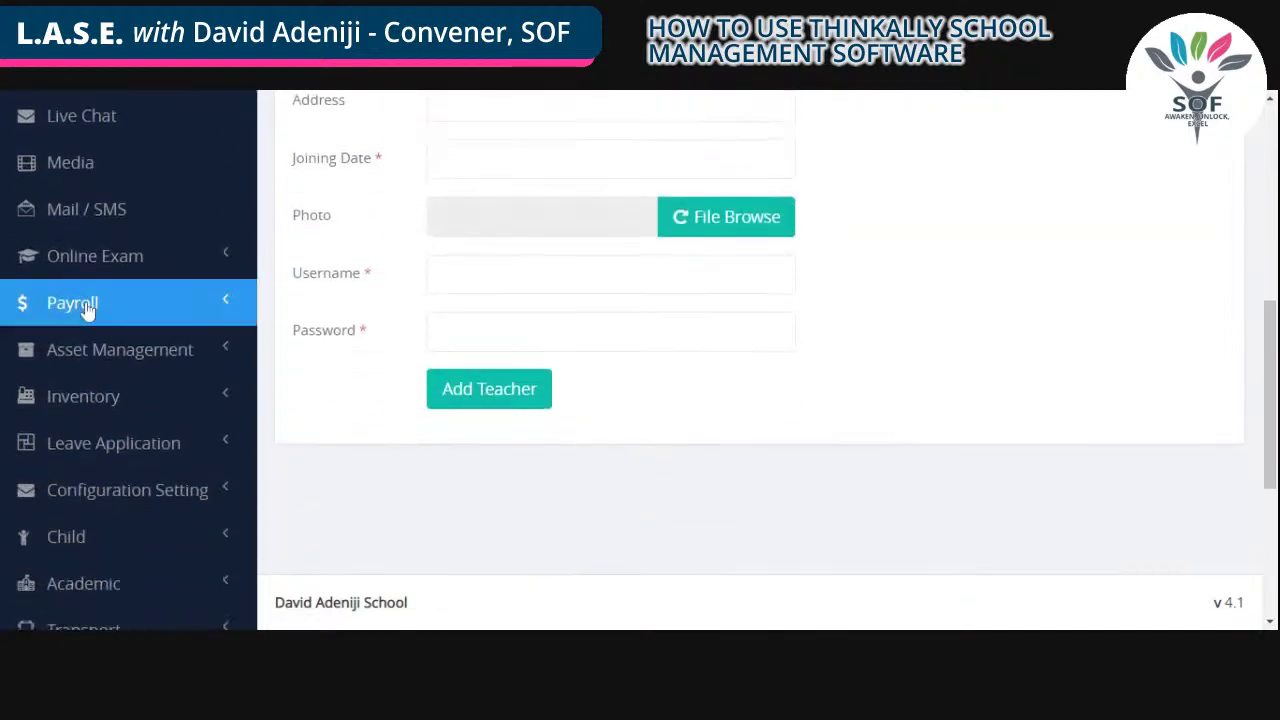
pyautogui.scroll(-2, 86, 310)
# Go to the class list page under Academic > Class.
pyautogui.click(163, 405)
pyautogui.scroll(-2, 153, 401)
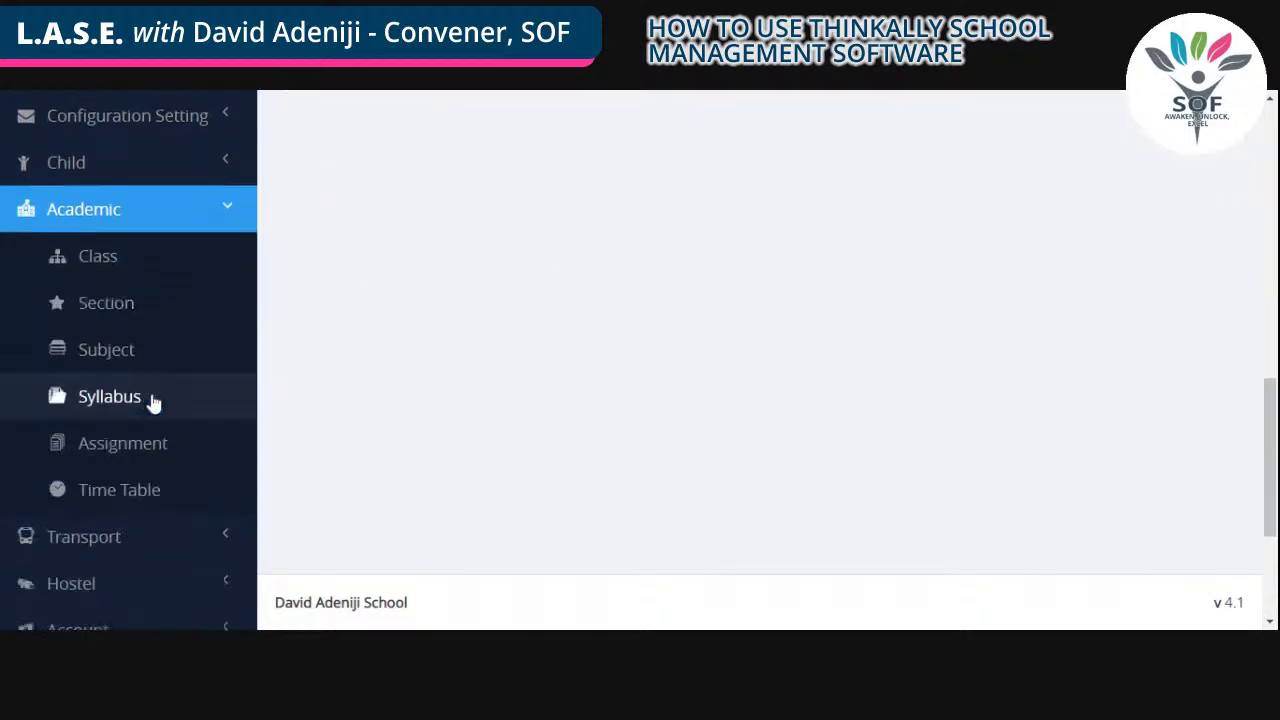
pyautogui.click(110, 257)
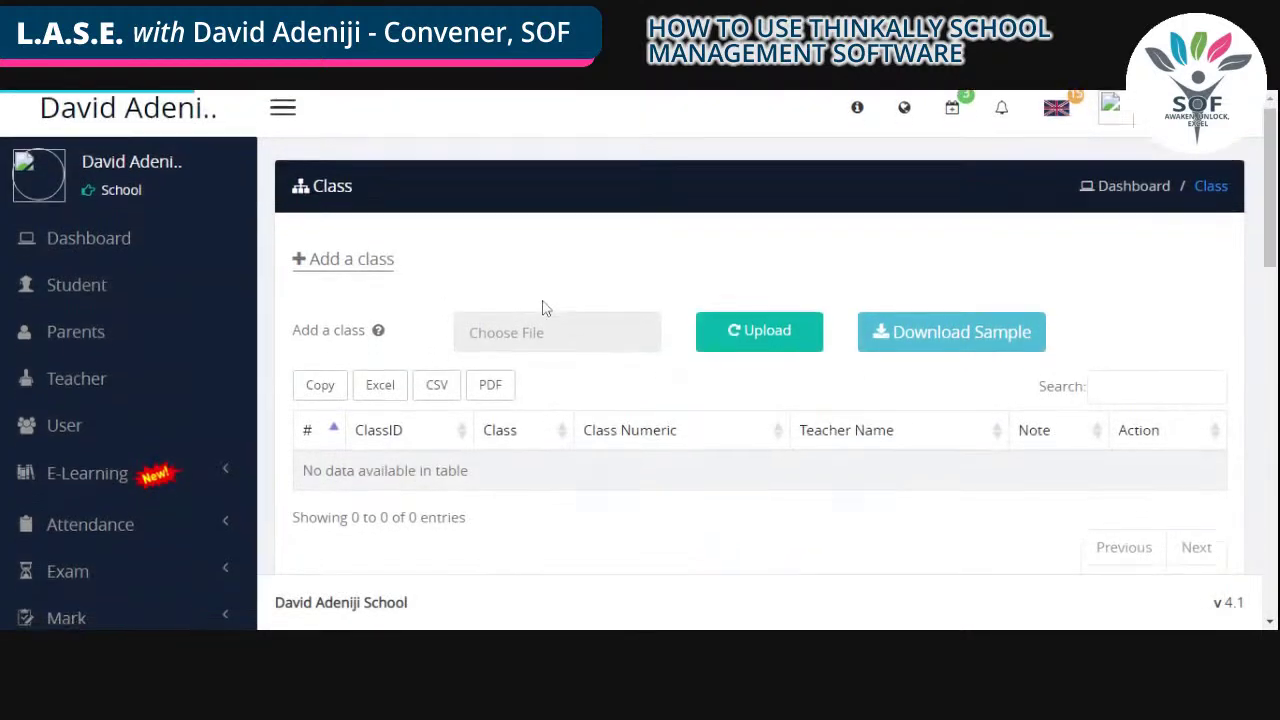
pyautogui.scroll(-1, 544, 308)
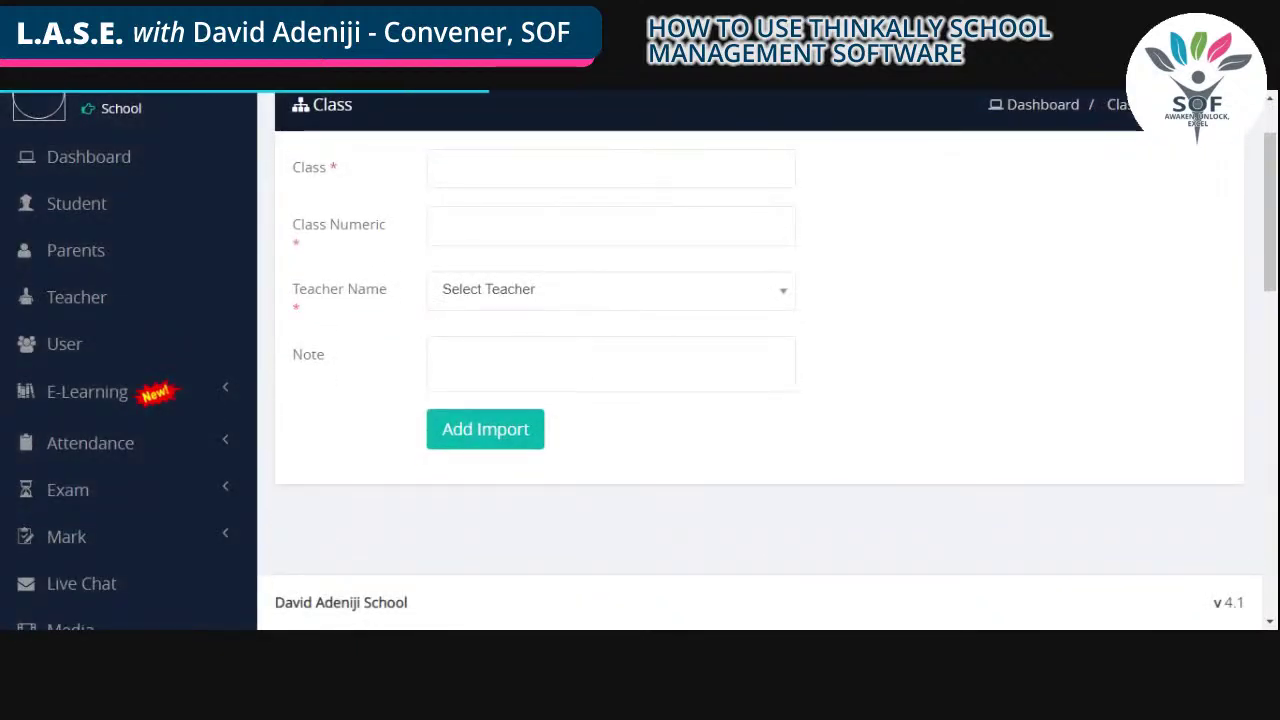
# Save class JSS1 with numeric 03, teacher Mr George and note 'Jss1 Class teacher'.
pyautogui.click(445, 168)
pyautogui.write('JSS1')
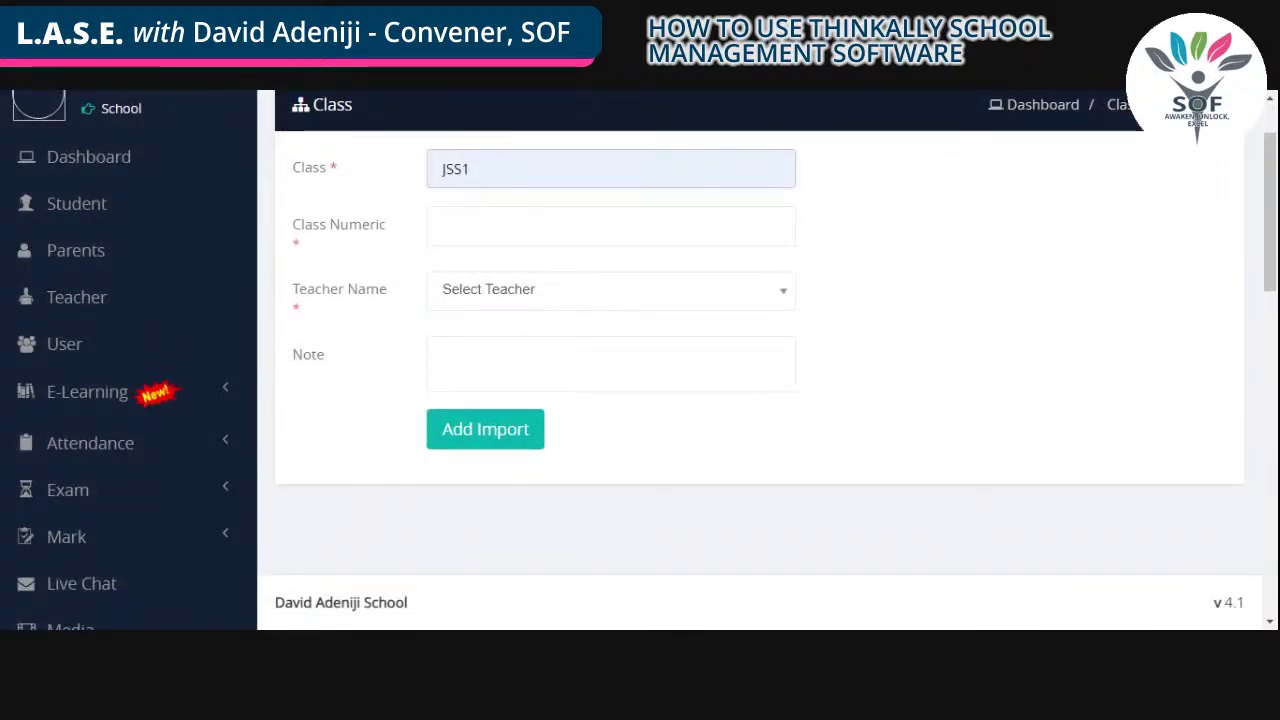
pyautogui.press('Tab')
pyautogui.write('03')
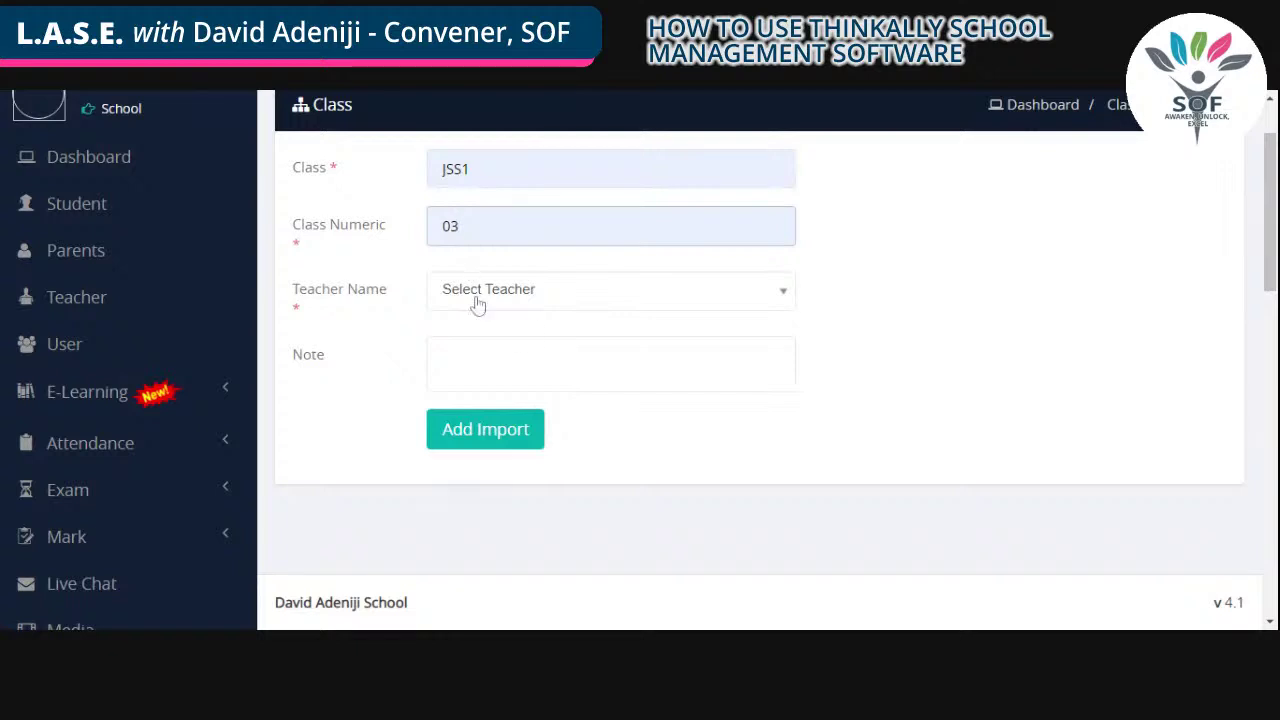
pyautogui.click(478, 300)
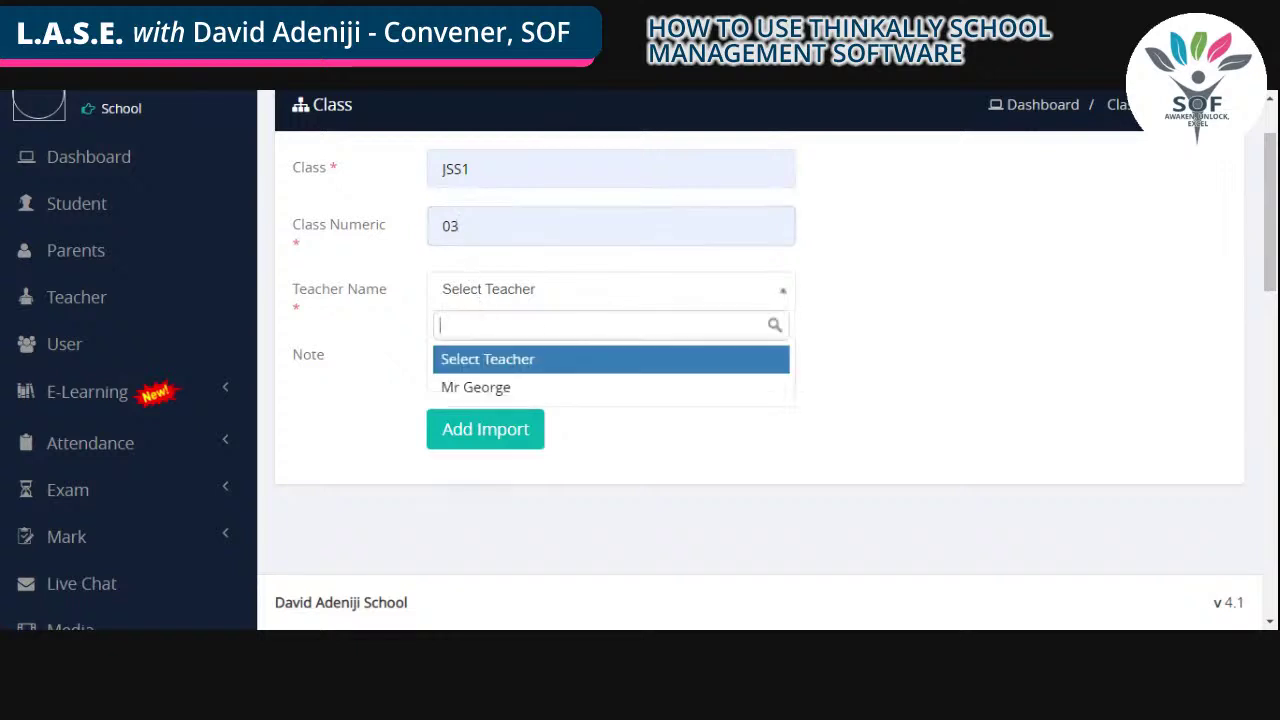
pyautogui.click(508, 392)
pyautogui.click(520, 363)
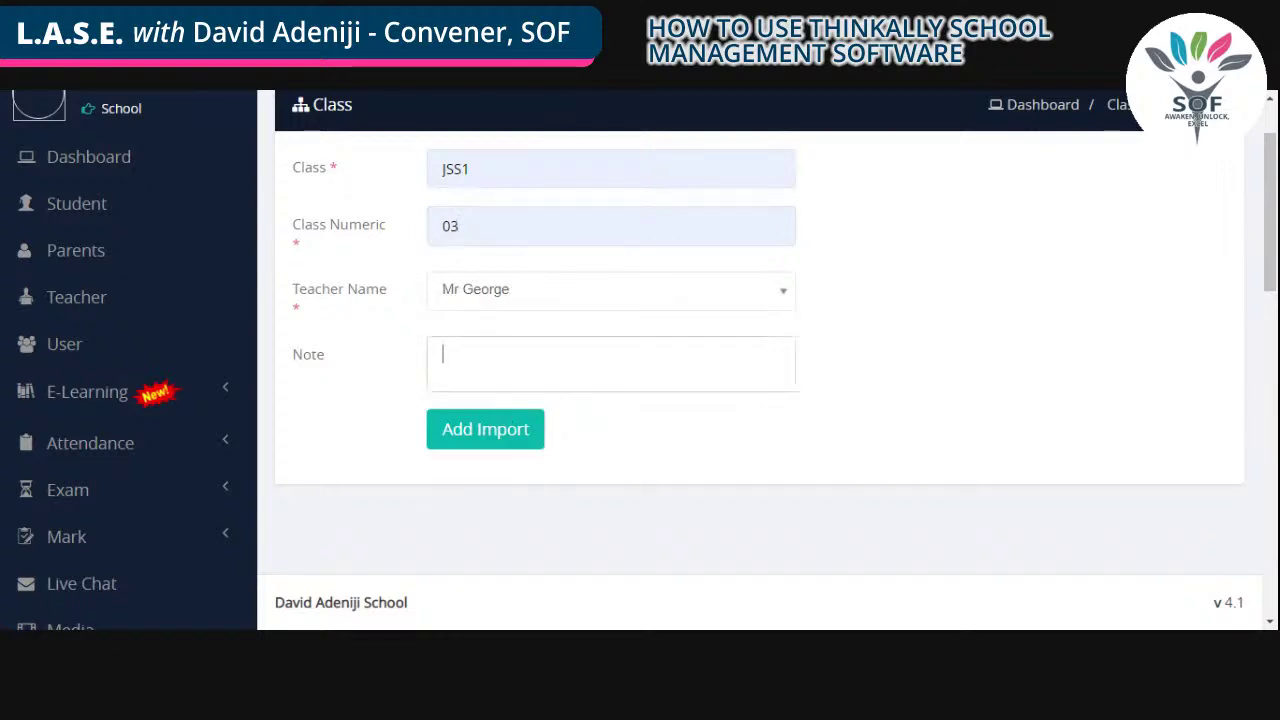
pyautogui.write('Jss1 Class')
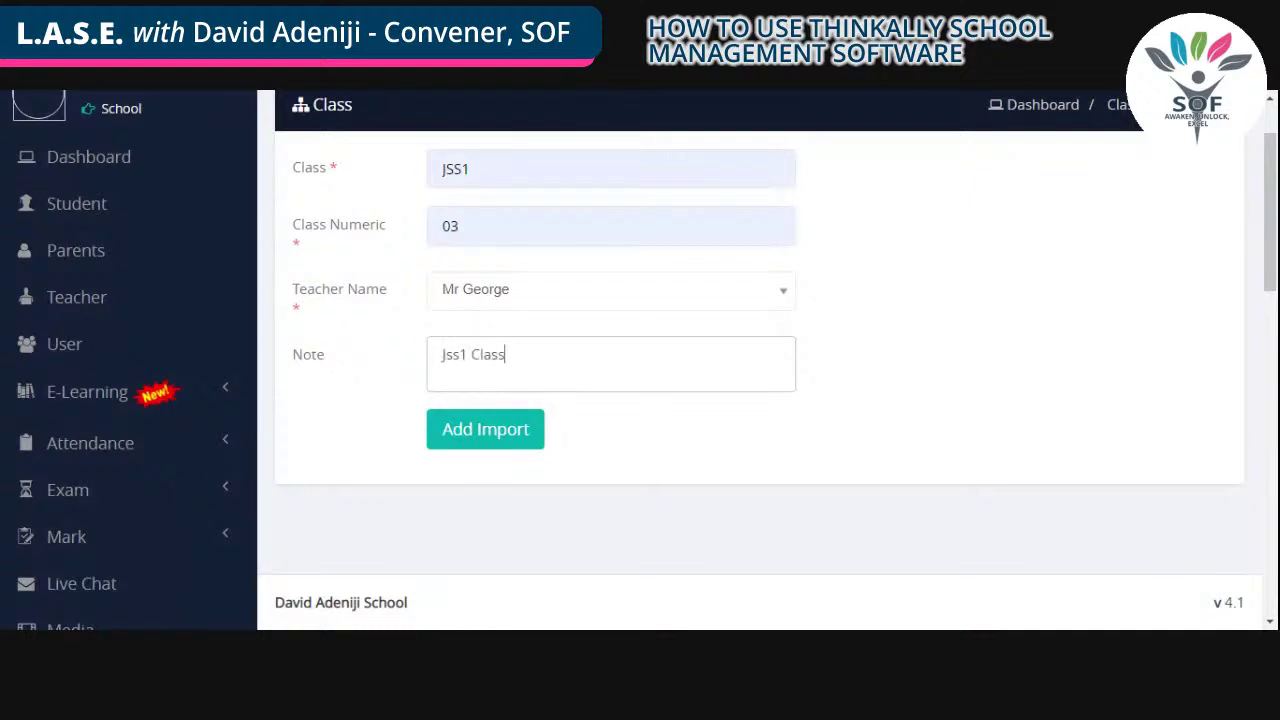
pyautogui.write(' teacher')
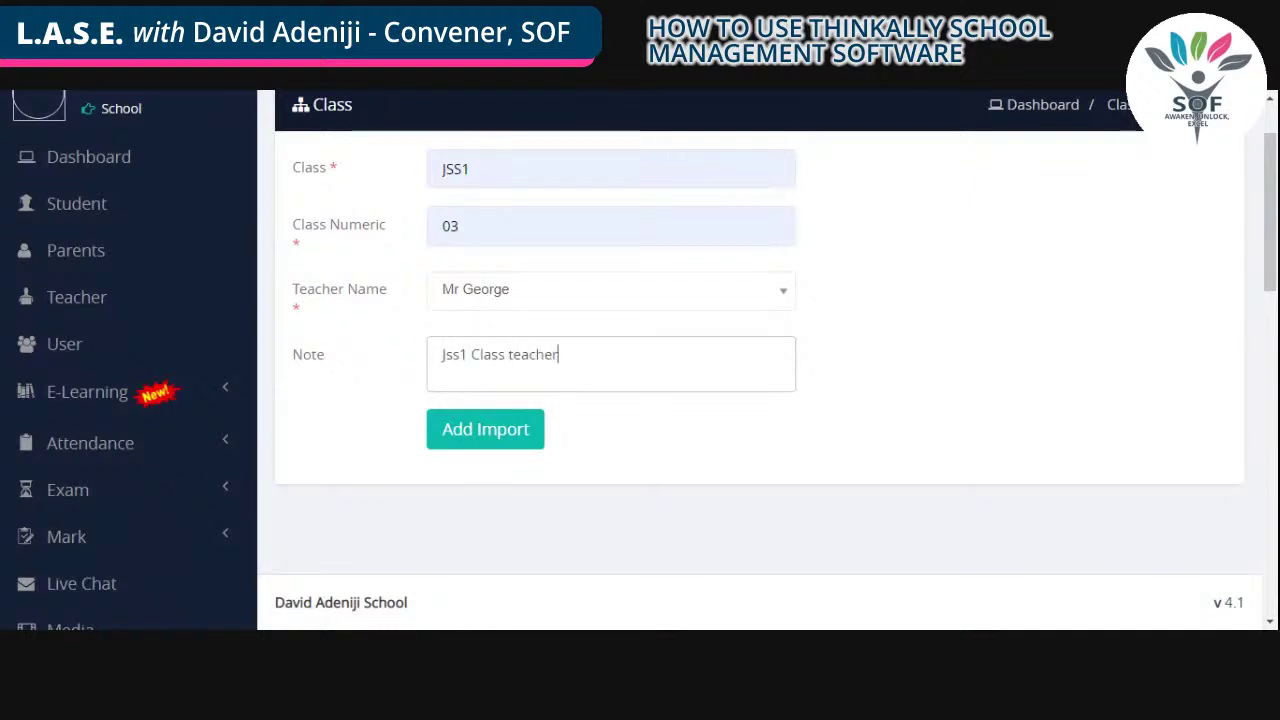
pyautogui.click(466, 437)
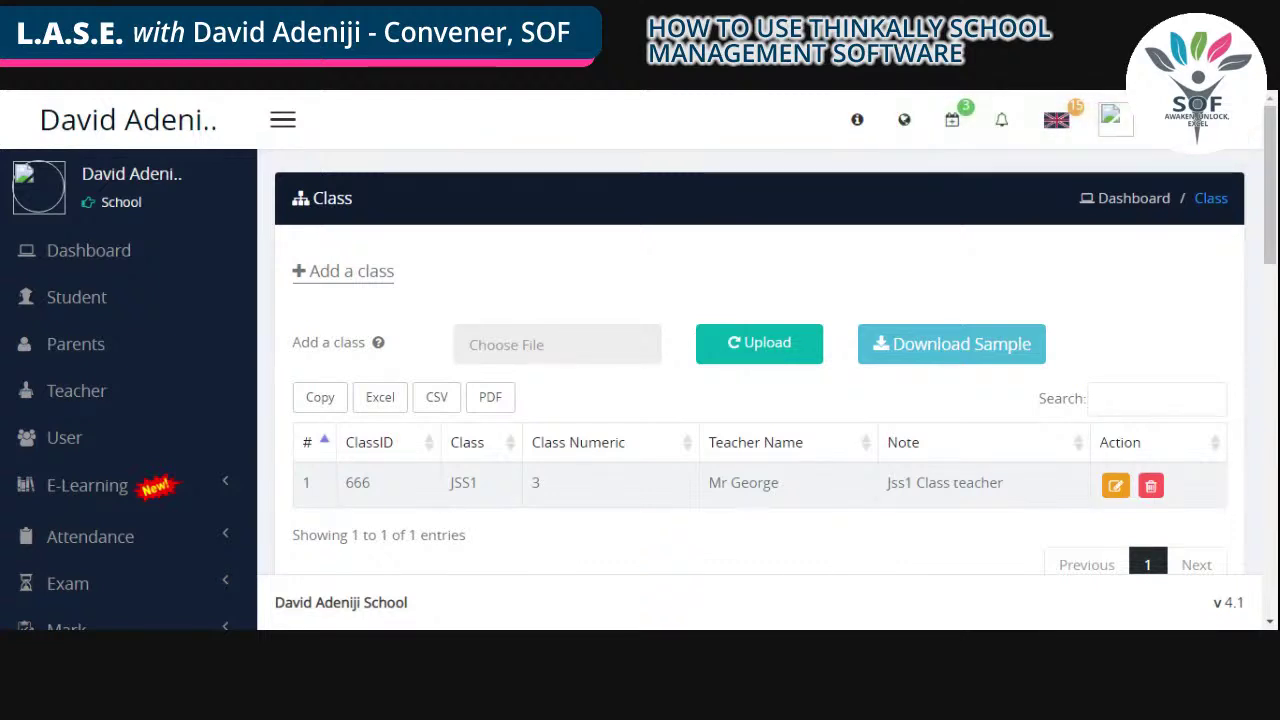
pyautogui.scroll(-1, 660, 280)
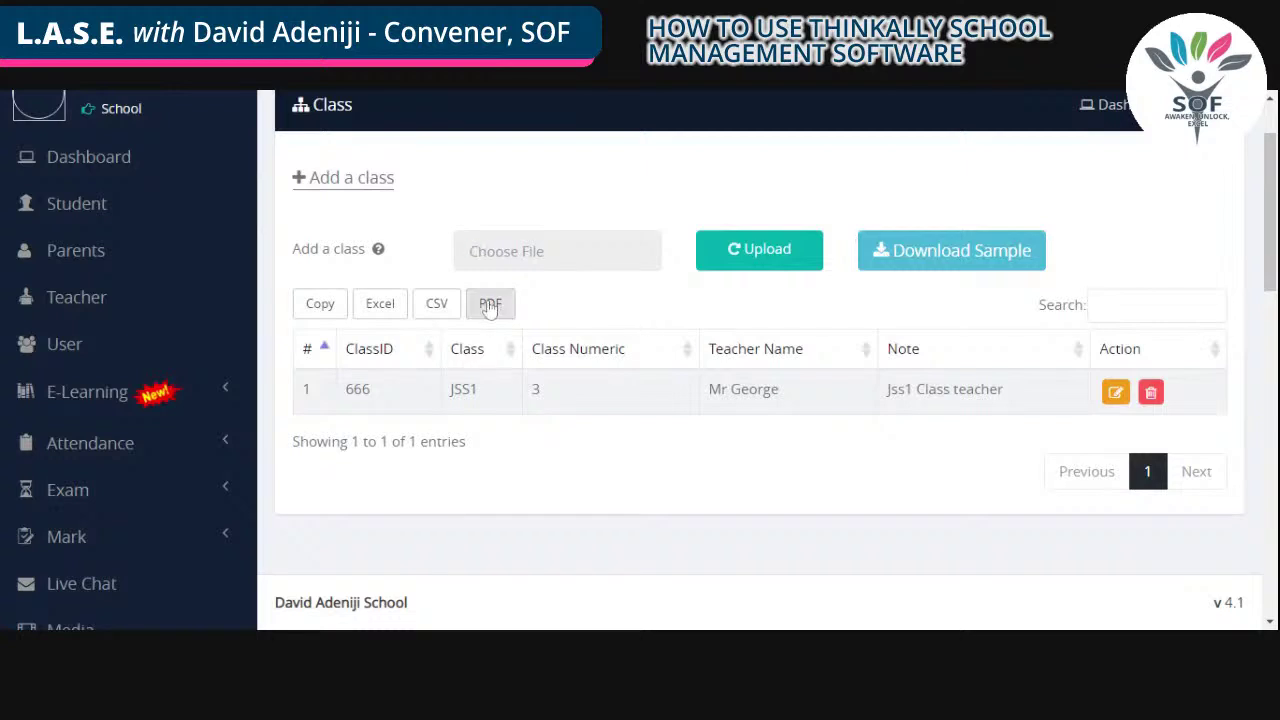
pyautogui.scroll(1, 470, 310)
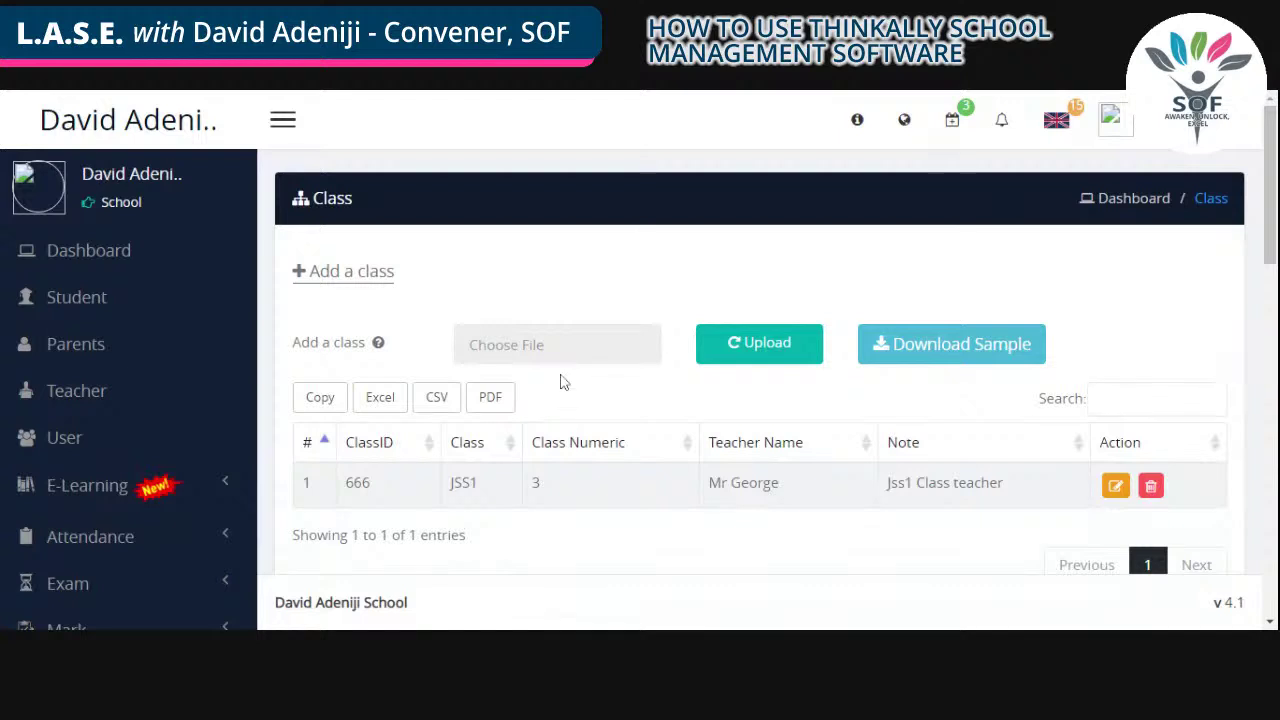
pyautogui.scroll(-3, 245, 435)
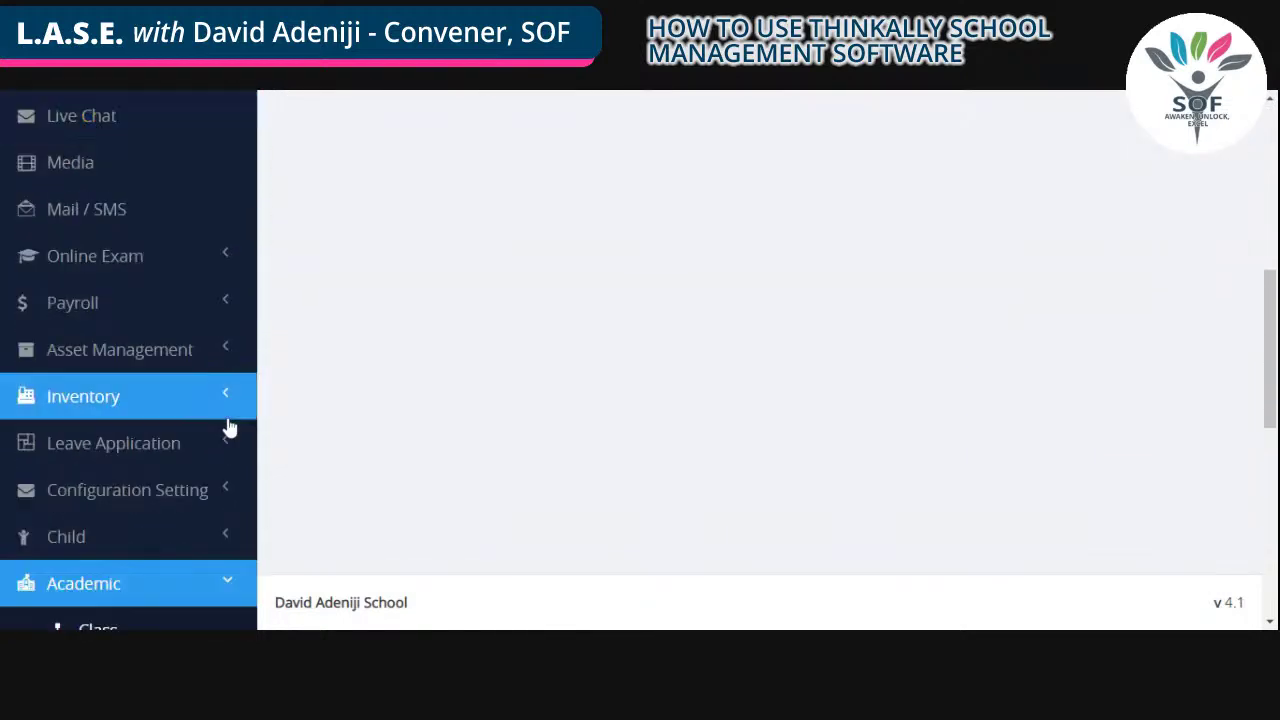
pyautogui.scroll(-2, 229, 426)
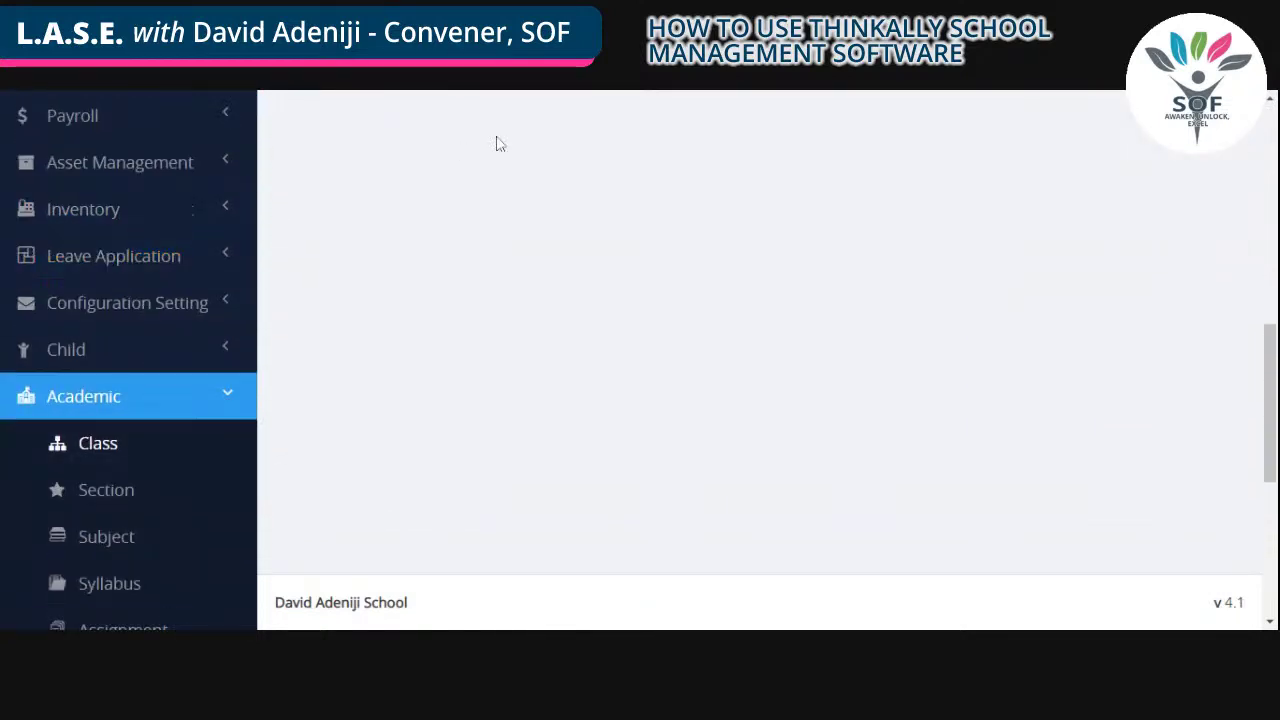
pyautogui.scroll(-2, 106, 491)
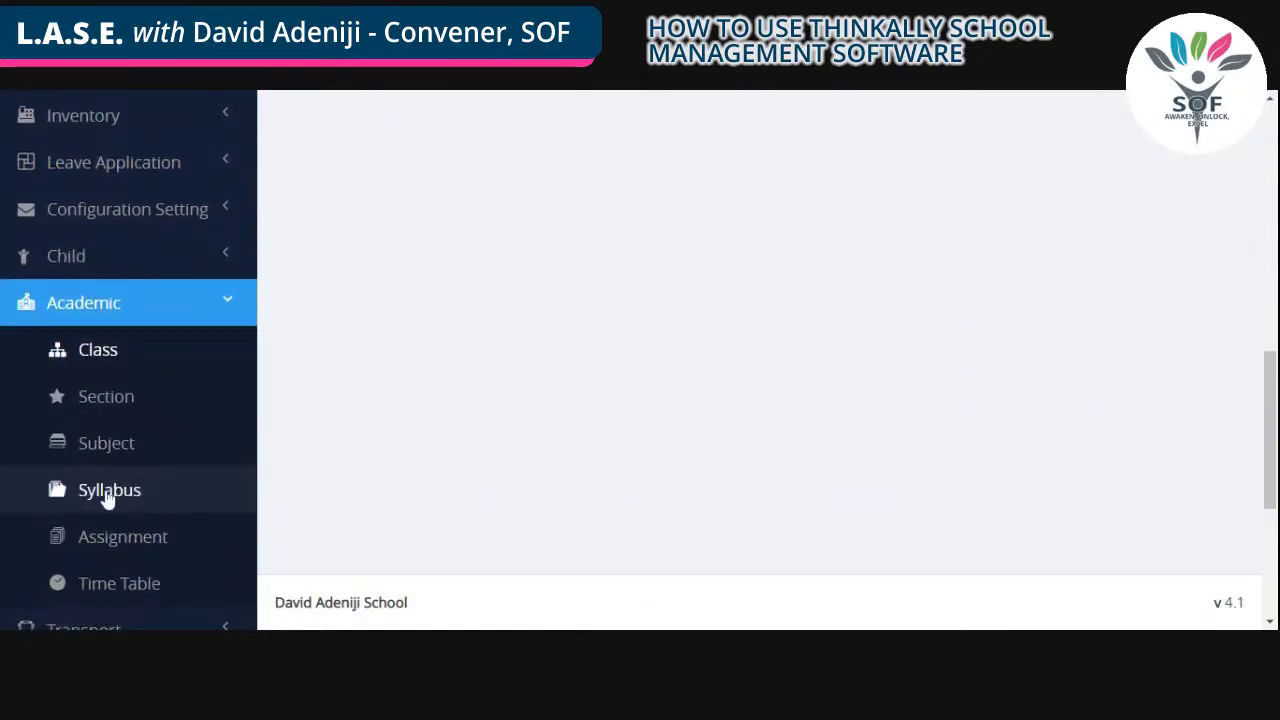
# Start a new section named JSS1 with category JSS1 and capacity 49.
pyautogui.click(129, 380)
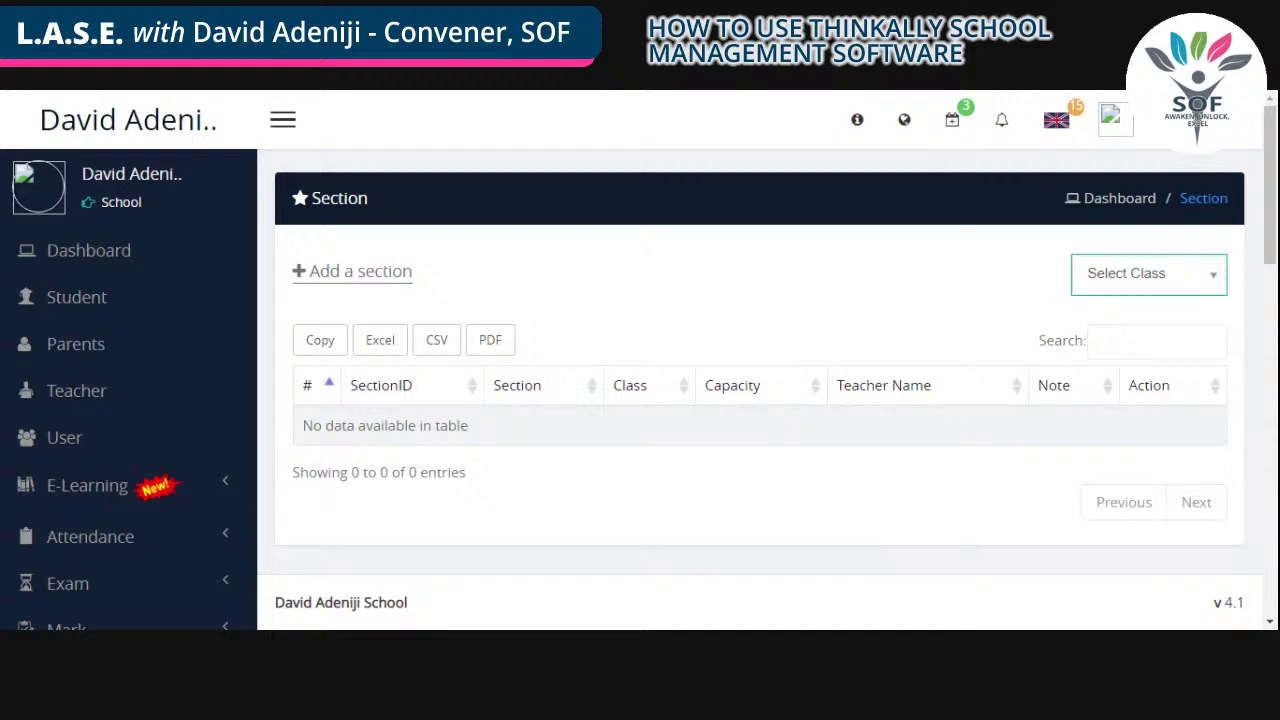
pyautogui.click(394, 272)
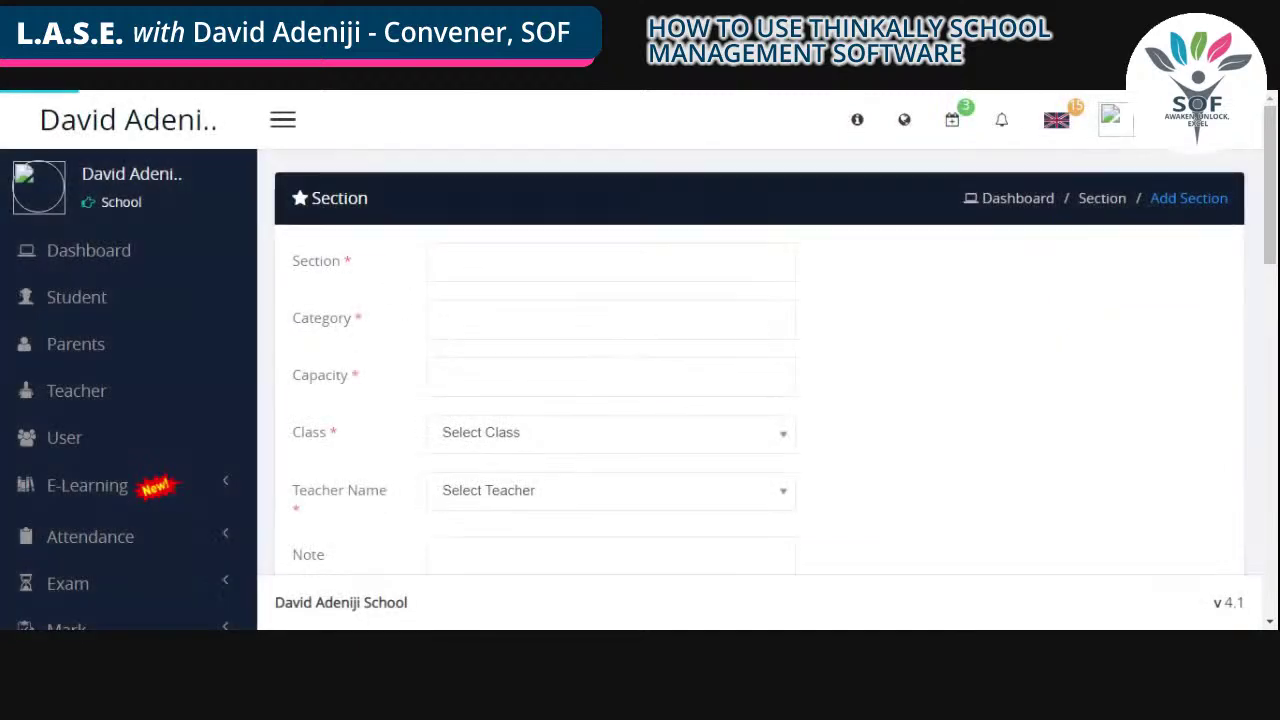
pyautogui.scroll(-2, 486, 320)
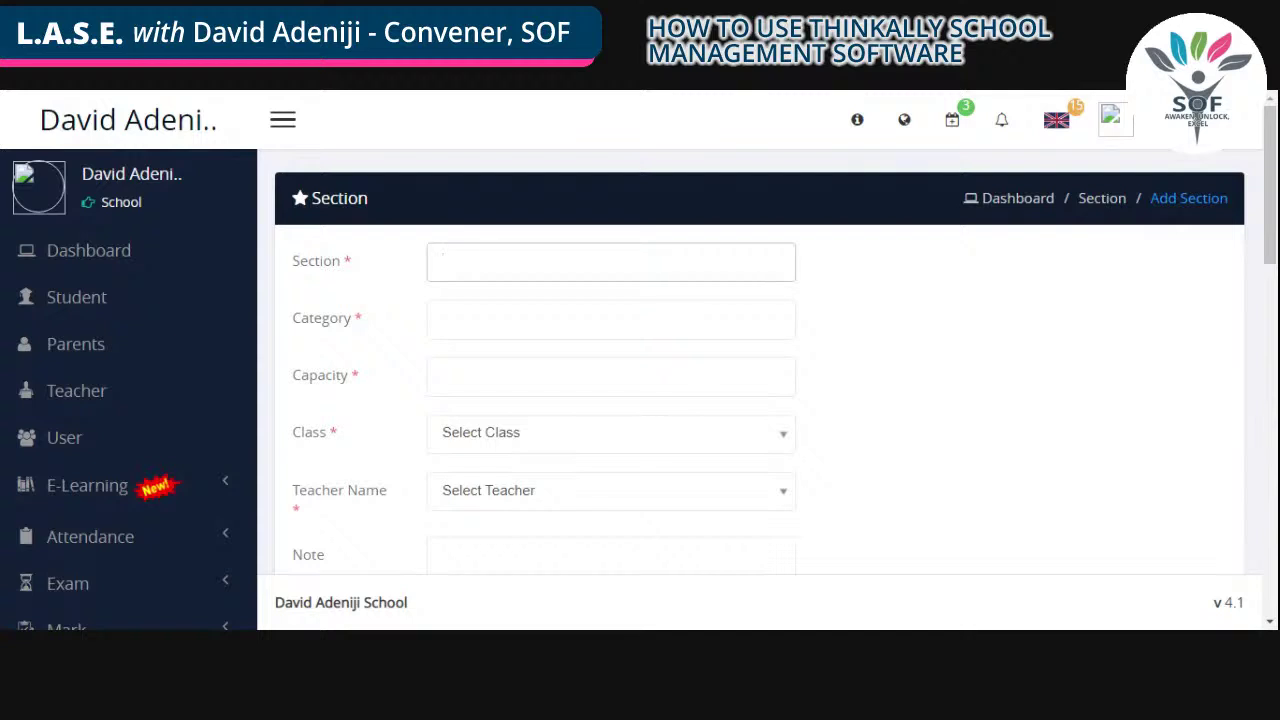
pyautogui.write('JSS1')
pyautogui.click(445, 319)
pyautogui.write('JSS1')
pyautogui.click(445, 376)
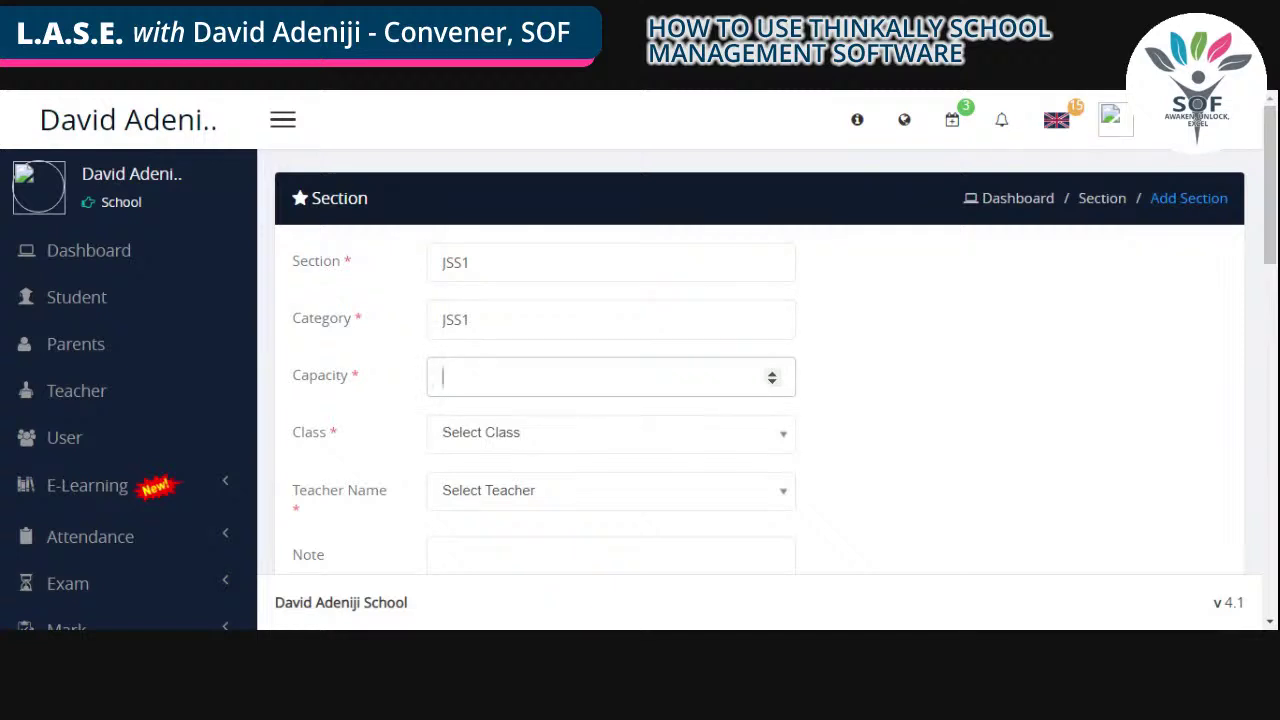
pyautogui.write('50')
# Attach the section to class JSS1 with teacher Mr George and note JSS1, then save it.
pyautogui.scroll(-2, 486, 377)
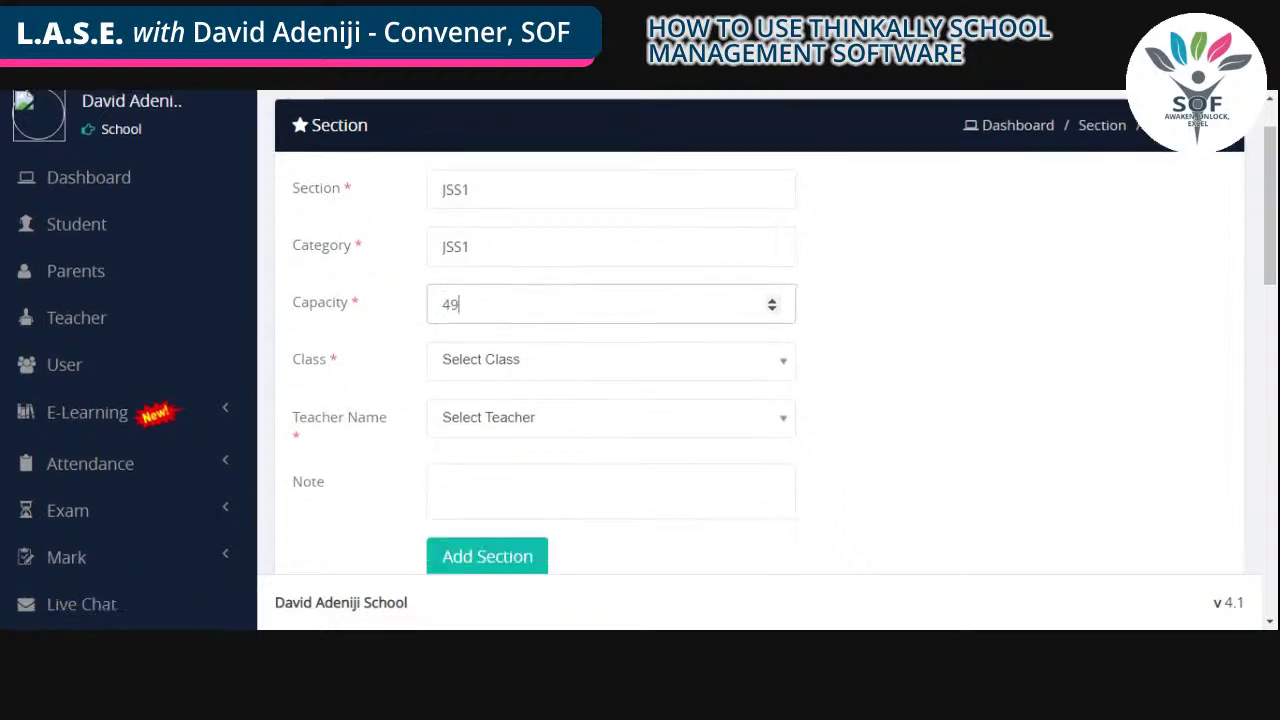
pyautogui.click(484, 358)
pyautogui.click(480, 437)
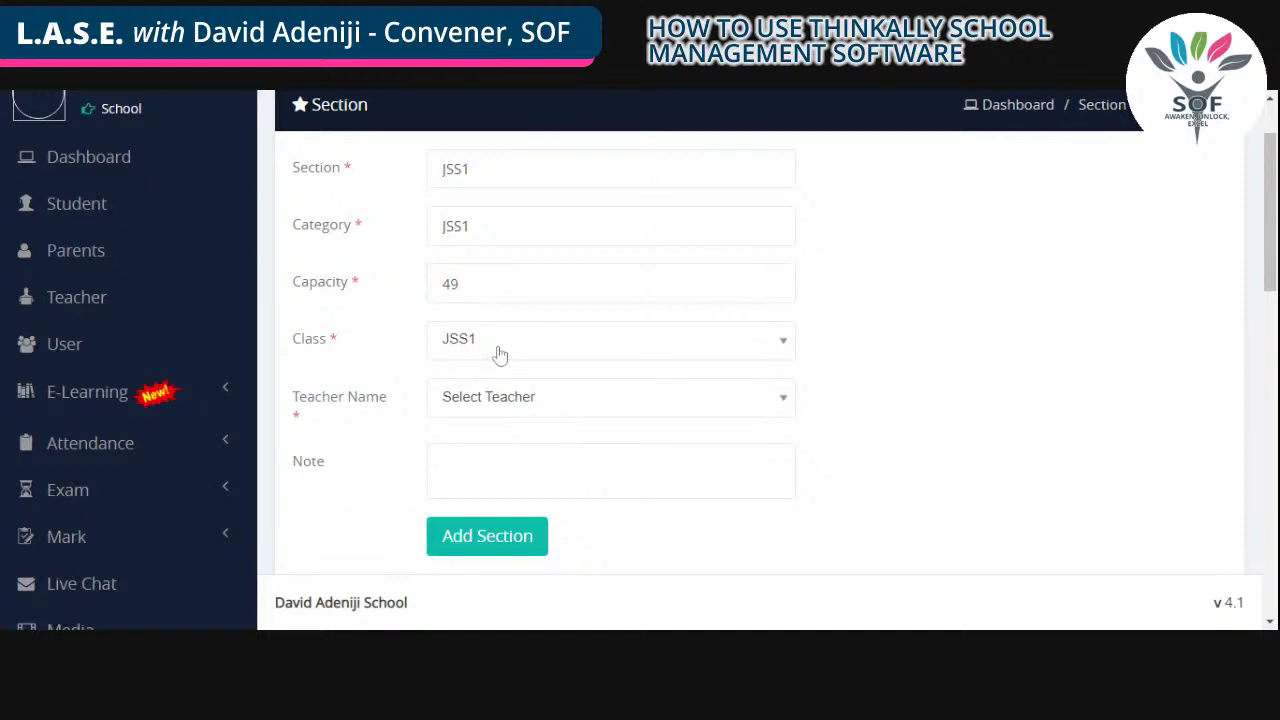
pyautogui.click(514, 404)
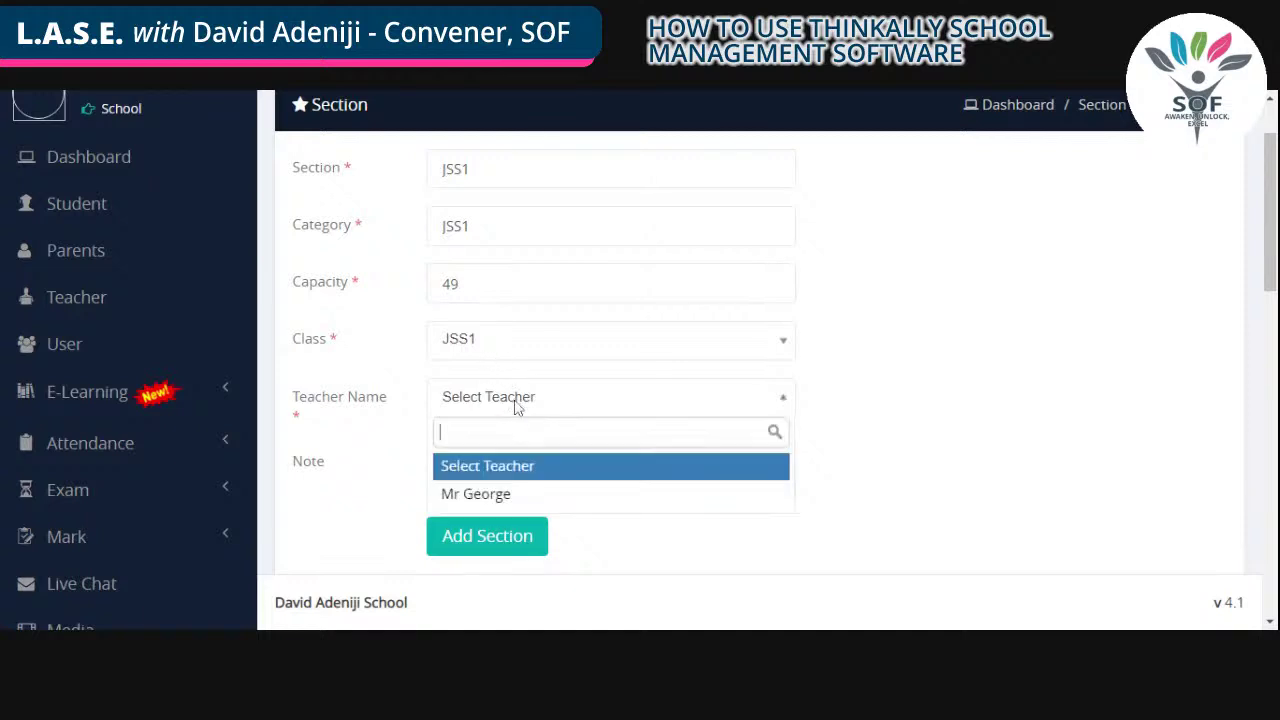
pyautogui.click(476, 494)
pyautogui.scroll(-1, 500, 434)
pyautogui.click(500, 378)
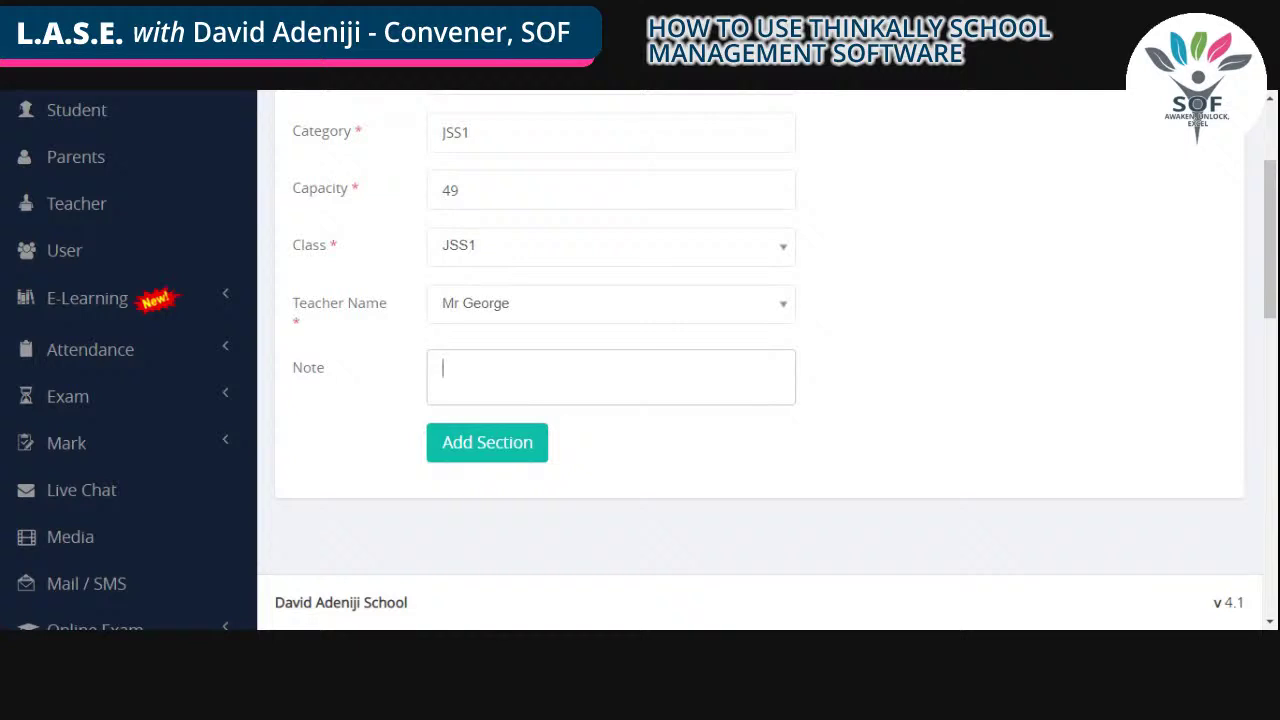
pyautogui.write('JSS1')
pyautogui.click(530, 442)
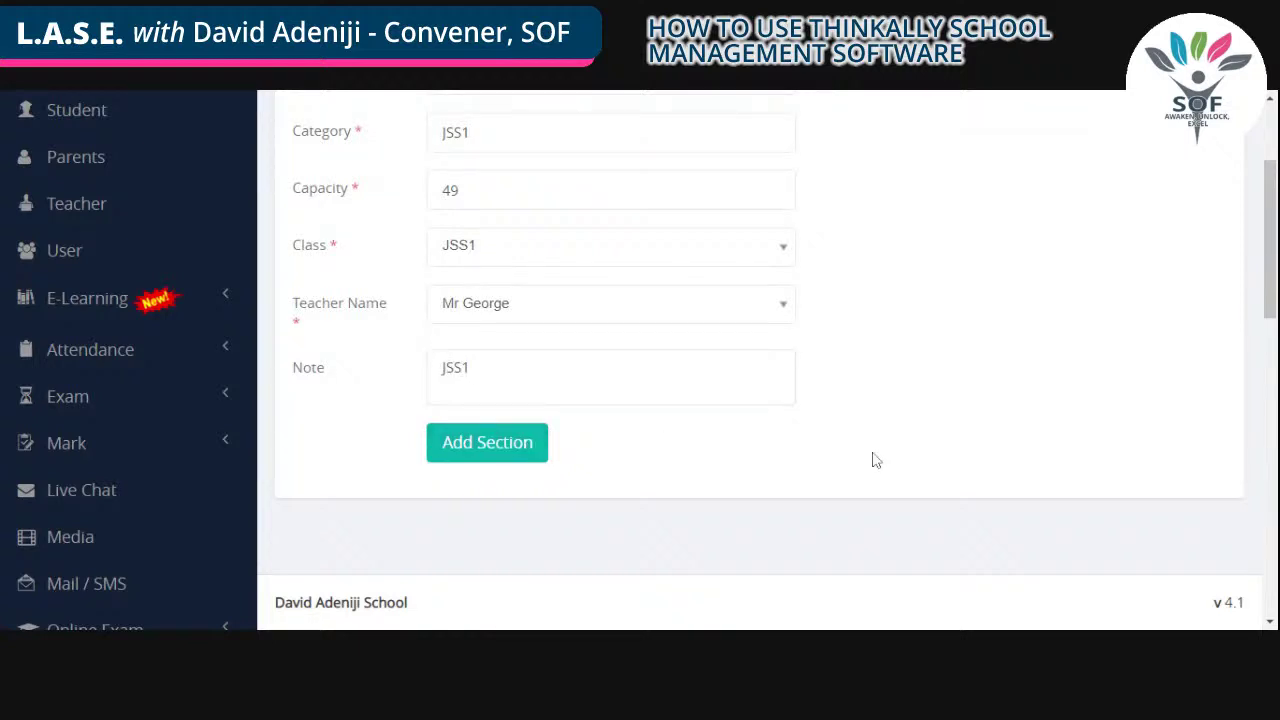
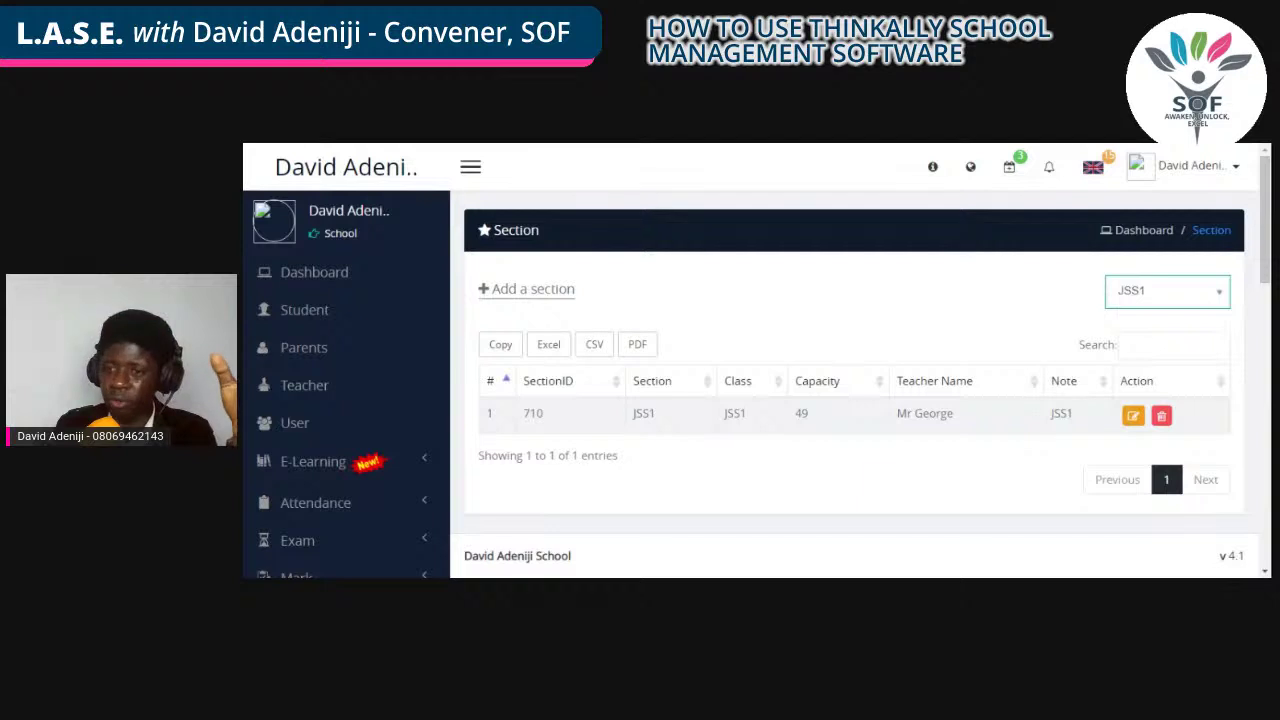
# Upload an image as the school logo in General Setting and choose the Purple backend theme.
pyautogui.scroll(-6, 337, 380)
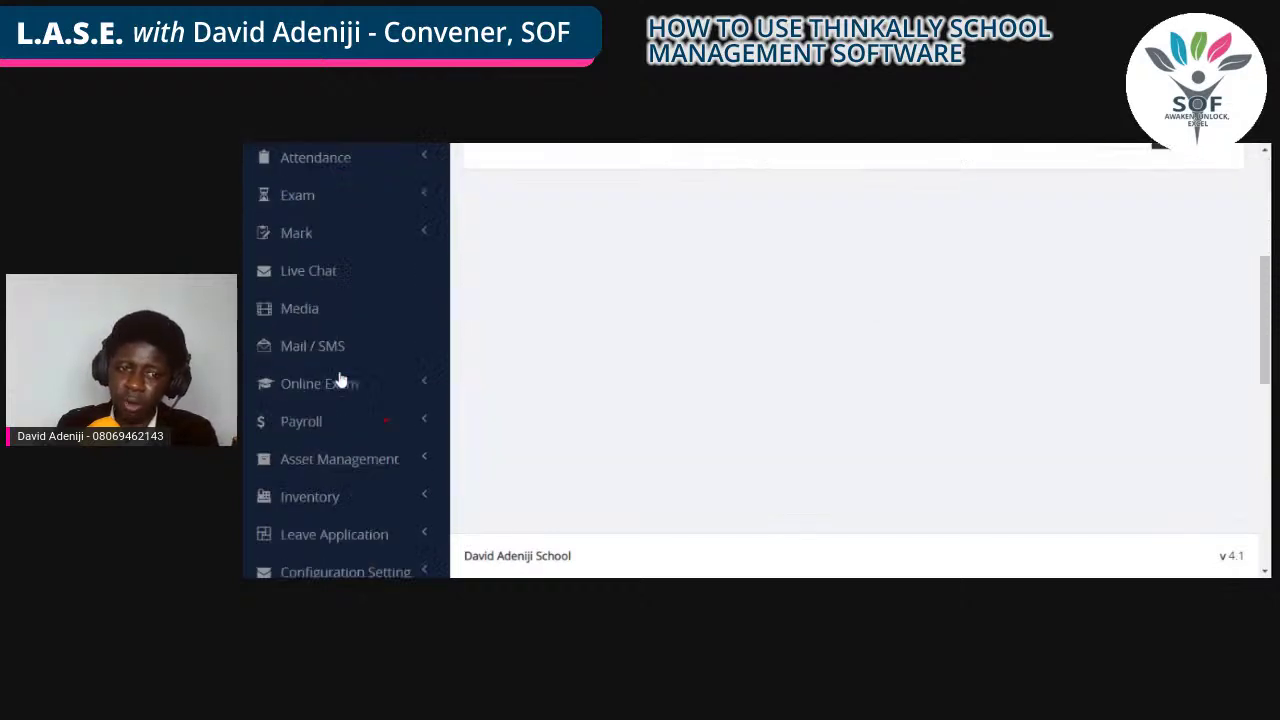
pyautogui.scroll(-2, 415, 505)
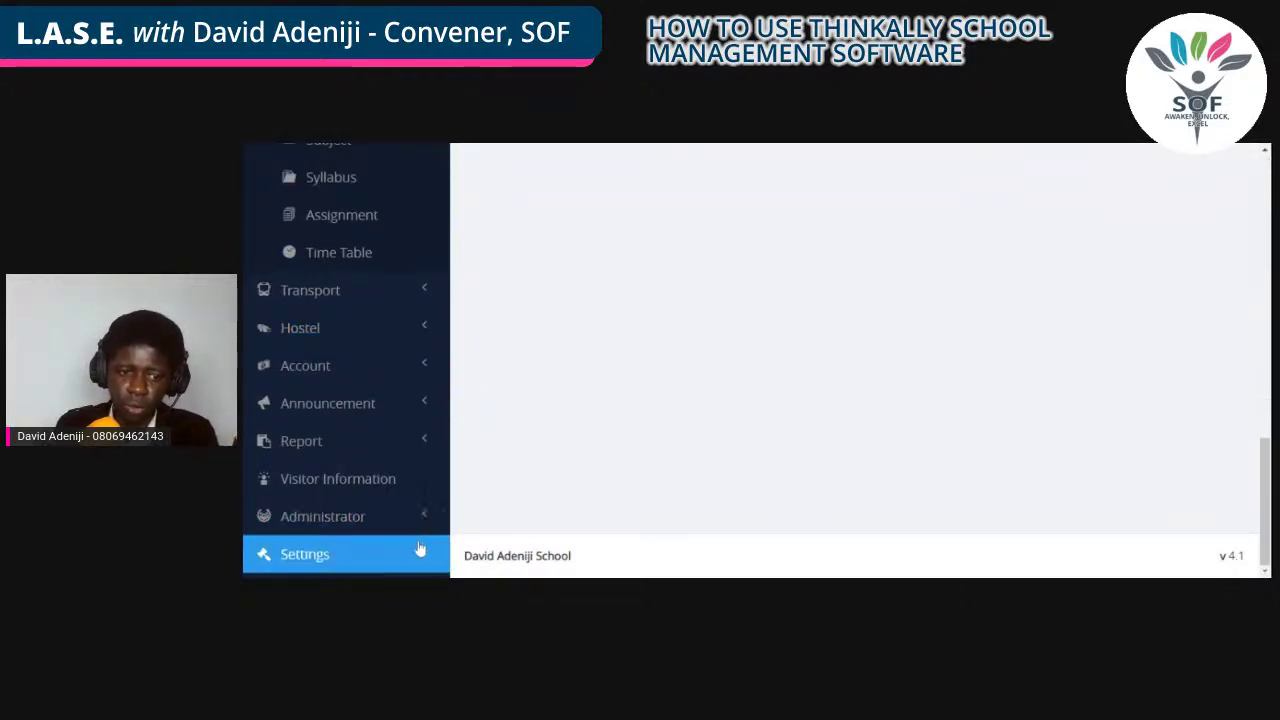
pyautogui.click(421, 549)
pyautogui.scroll(-2, 389, 563)
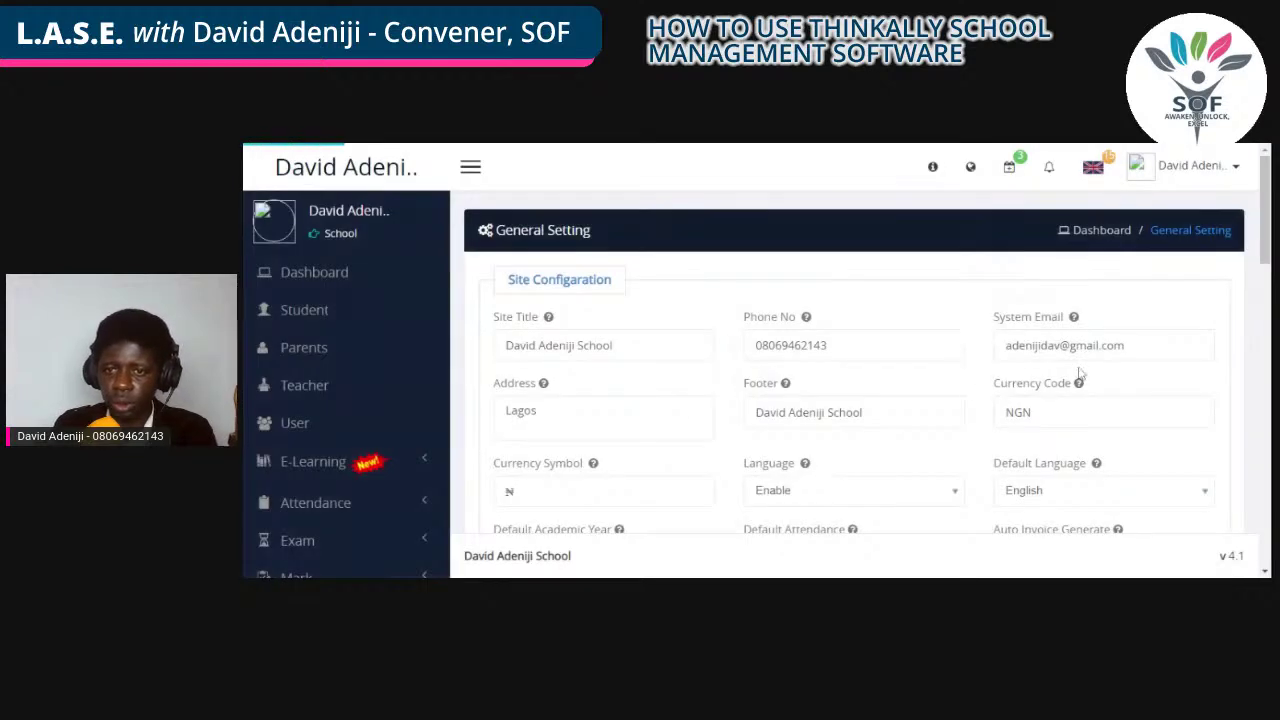
pyautogui.scroll(-3, 1088, 385)
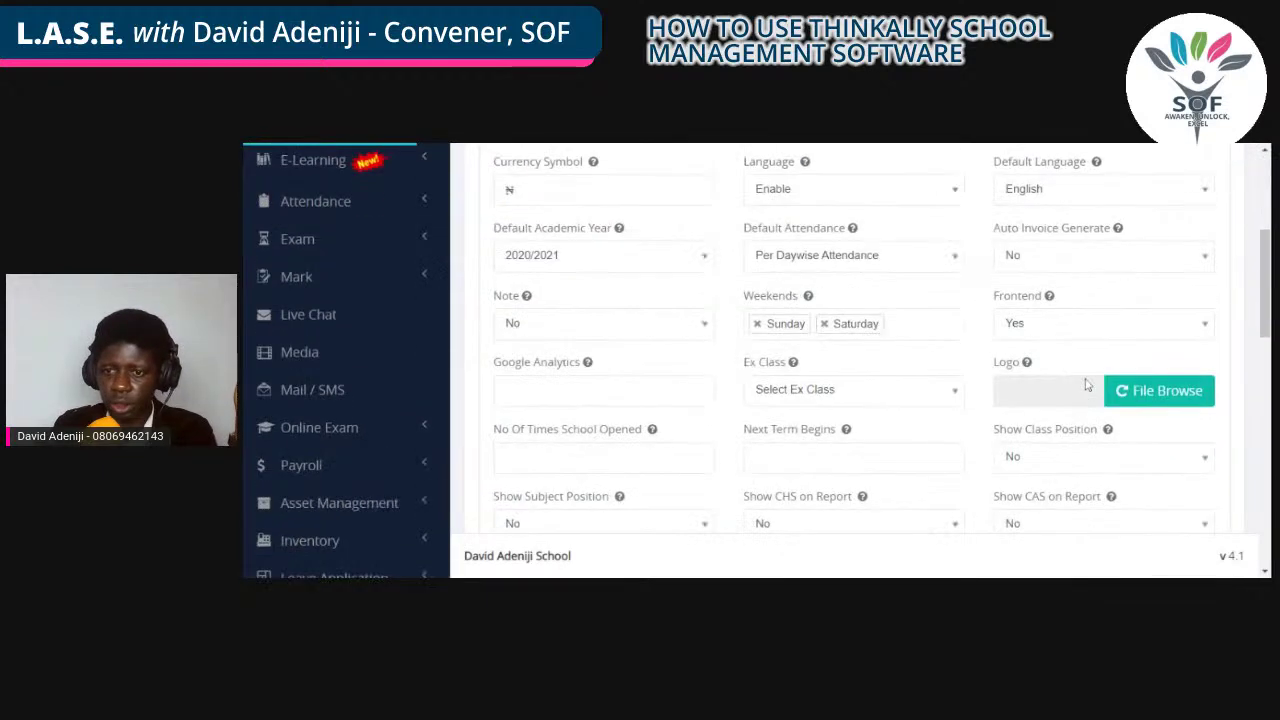
pyautogui.click(1162, 396)
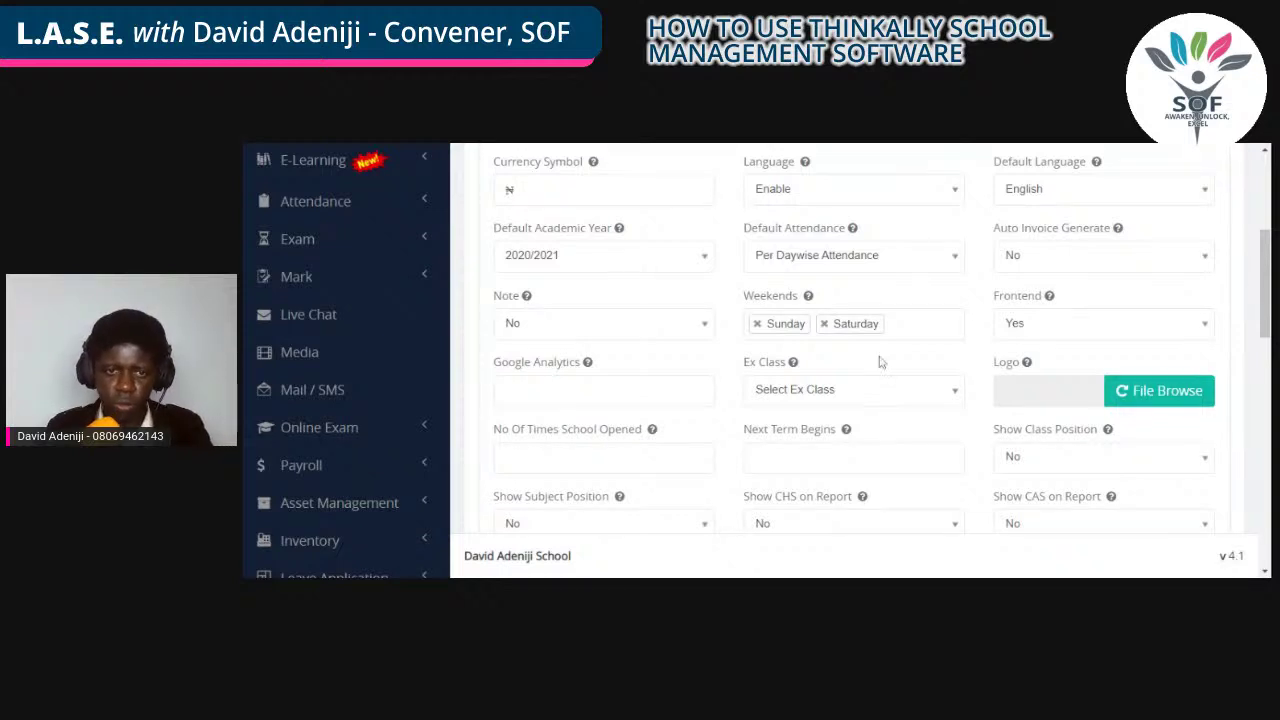
pyautogui.scroll(-15, 877, 363)
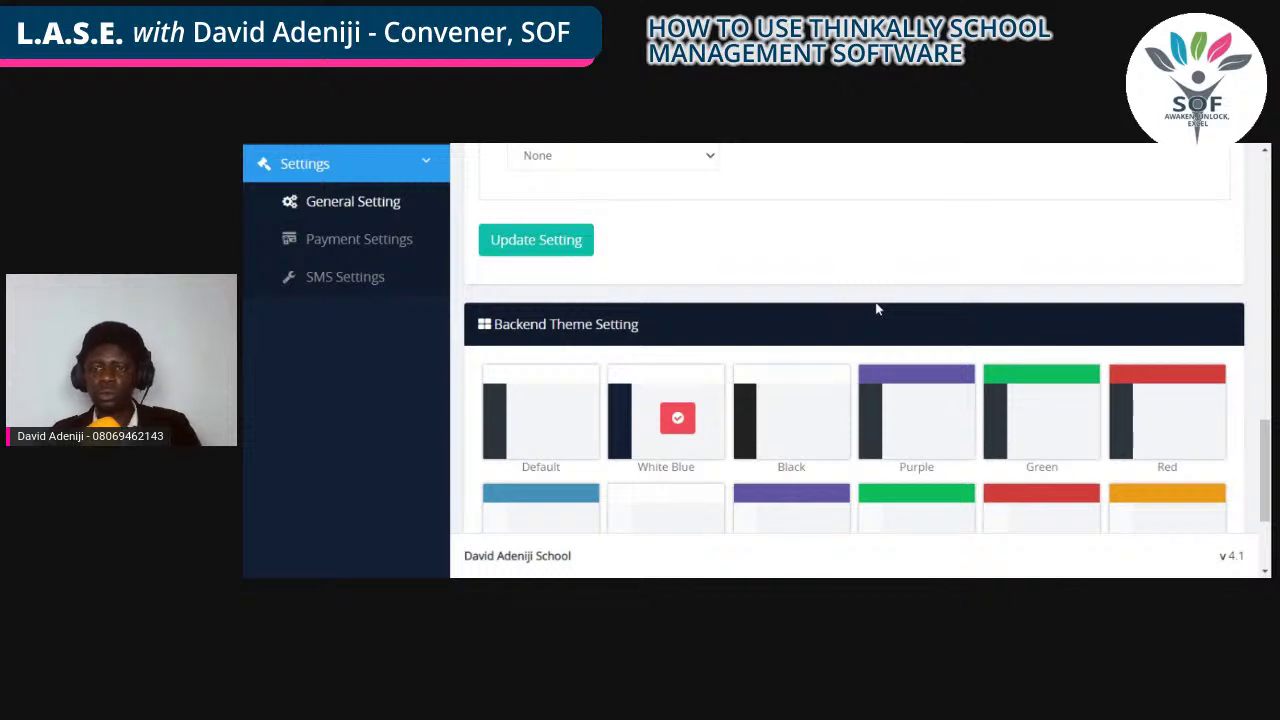
pyautogui.click(911, 420)
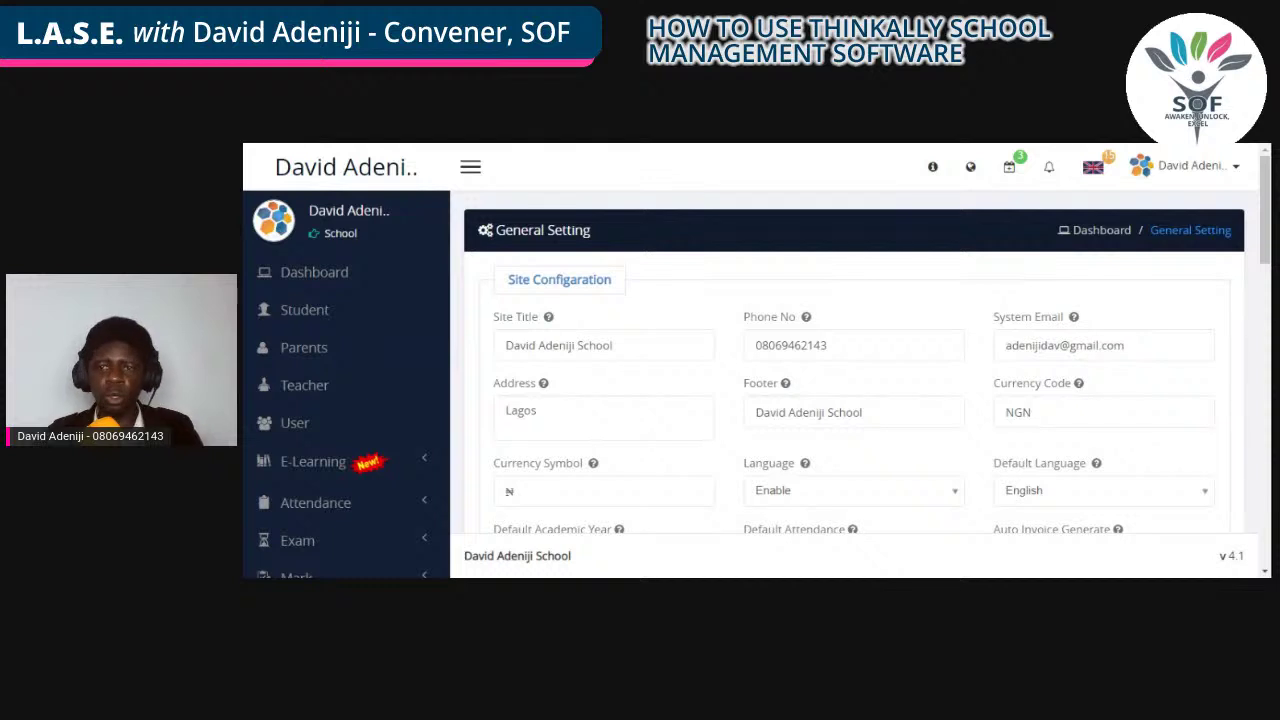
# Go to the Student page to reach the Add Student option.
pyautogui.click(304, 309)
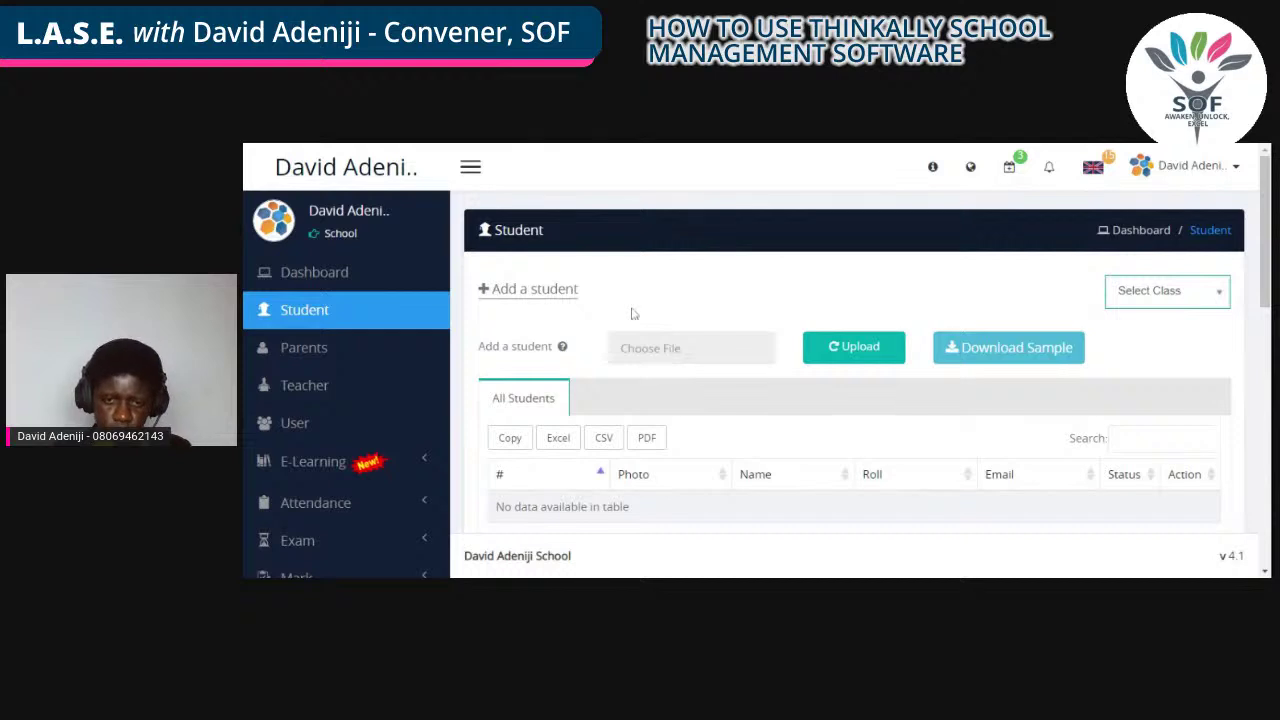
pyautogui.scroll(-1, 631, 313)
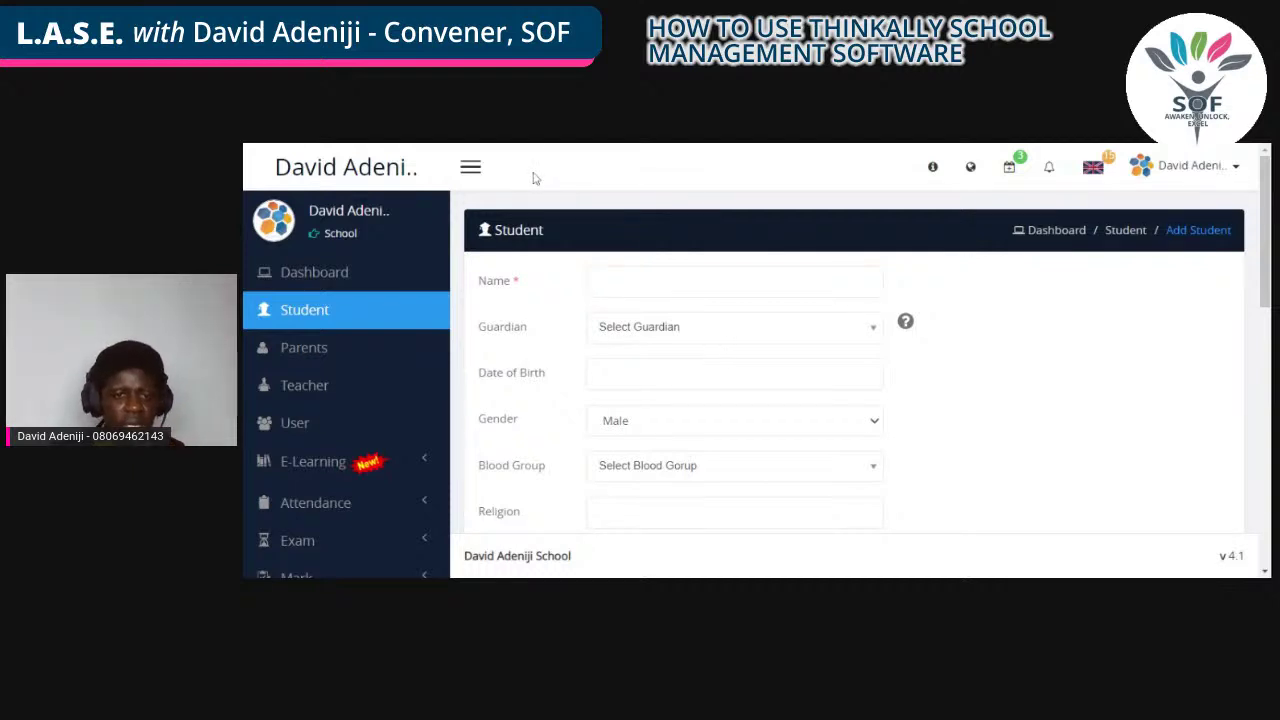
# Enter the new student's full name in proper capitalisation.
pyautogui.click(640, 282)
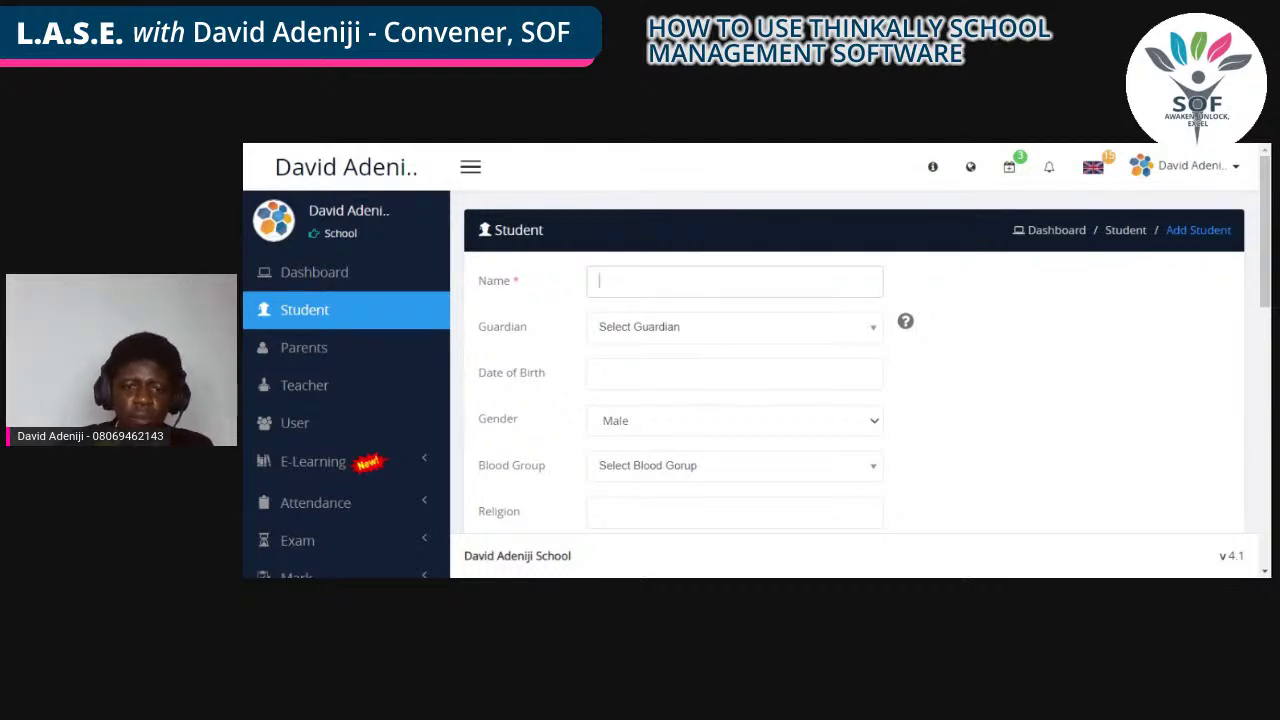
pyautogui.click(714, 336)
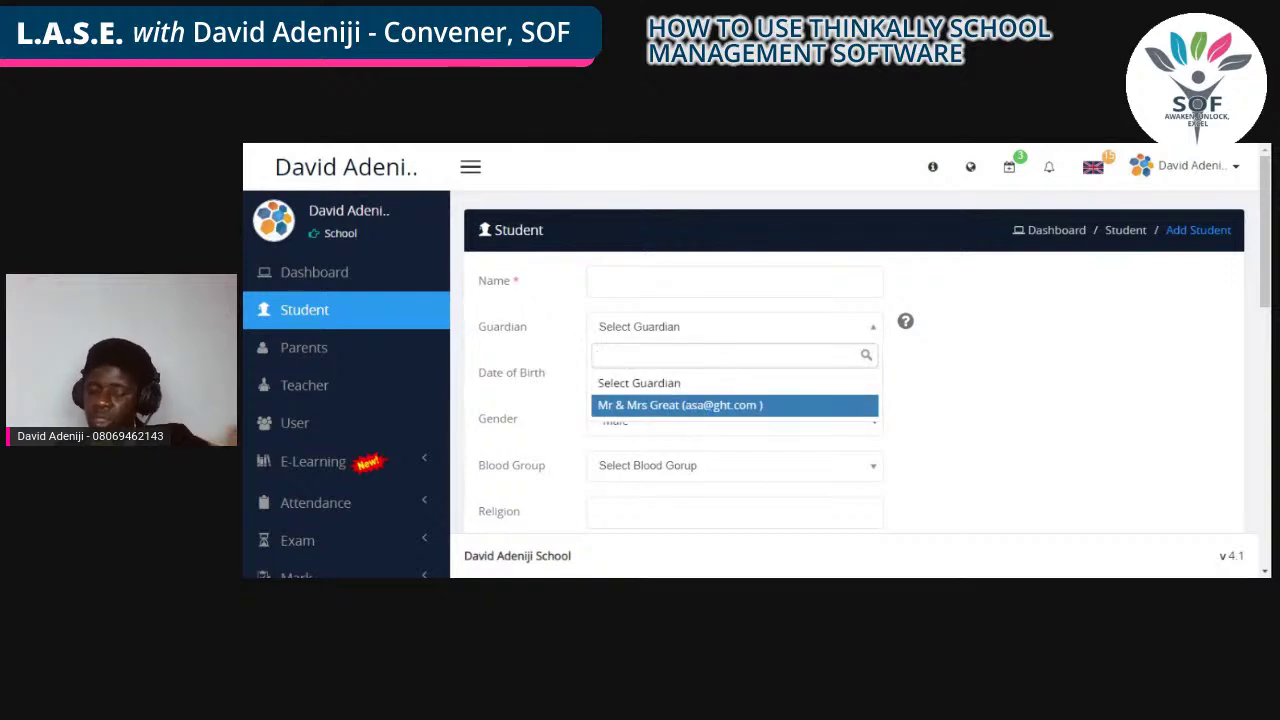
pyautogui.click(679, 279)
pyautogui.click(679, 279)
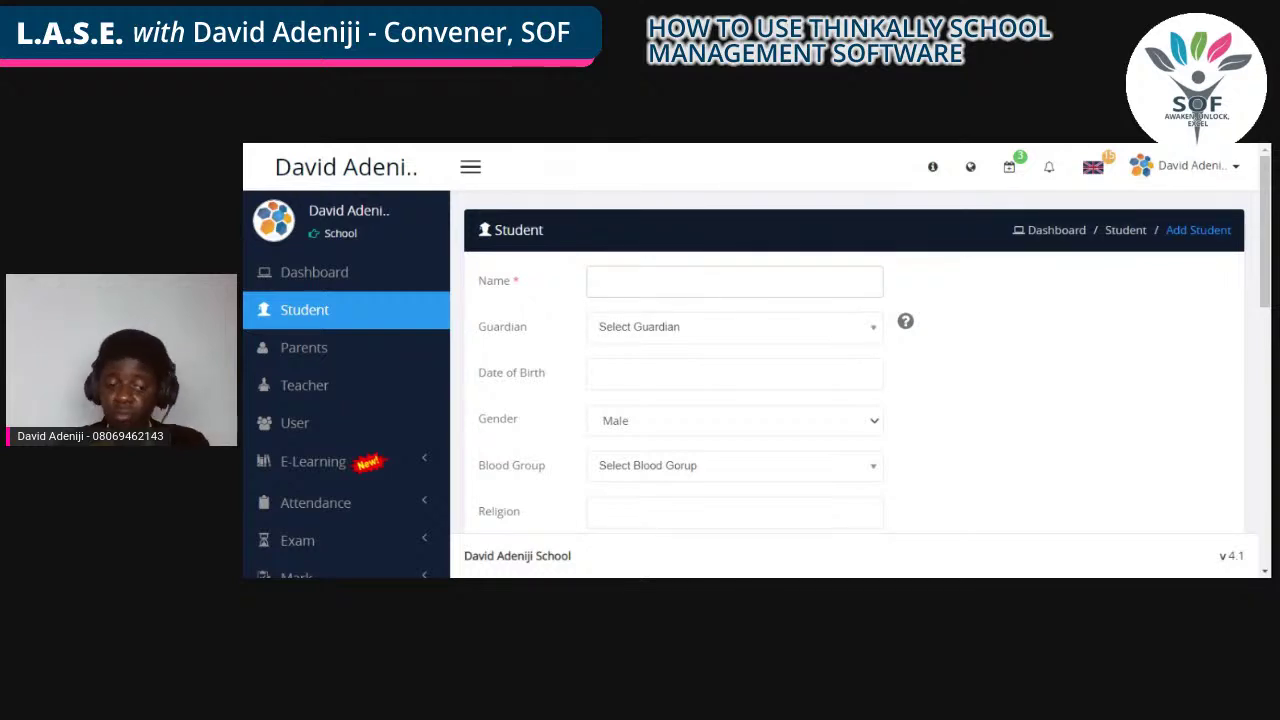
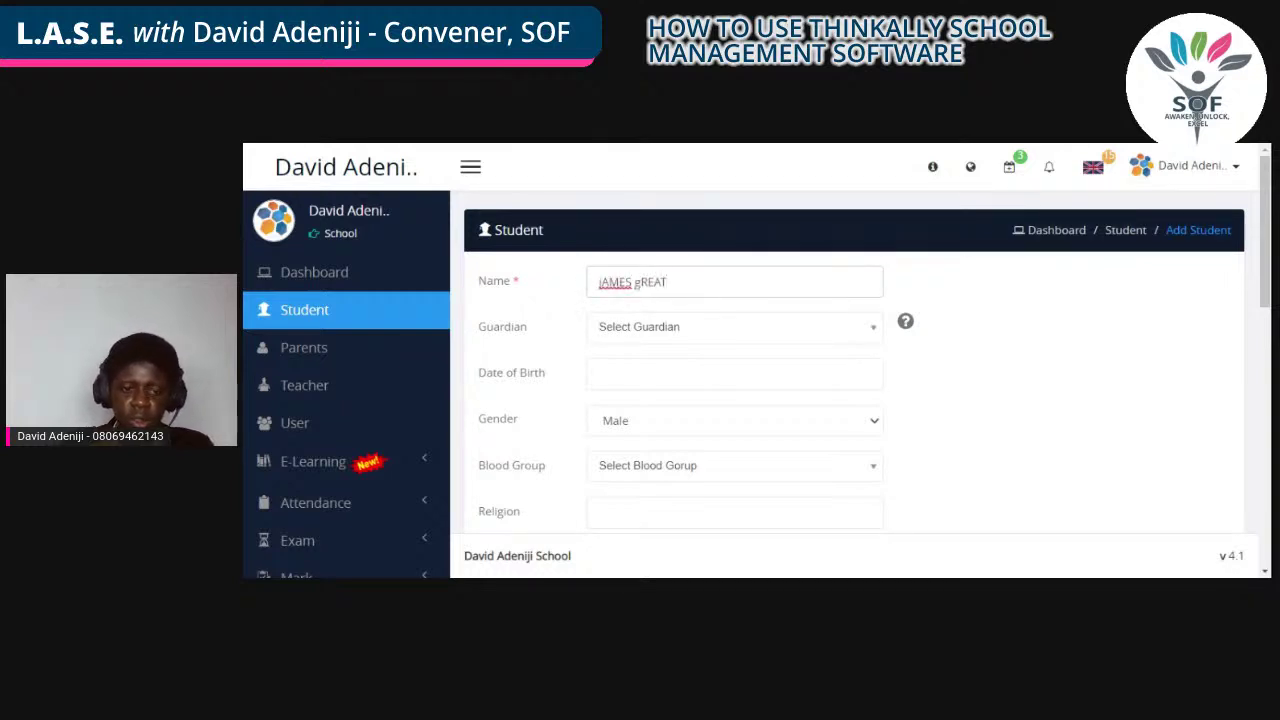
pyautogui.hotkey('ctrl', 'a')
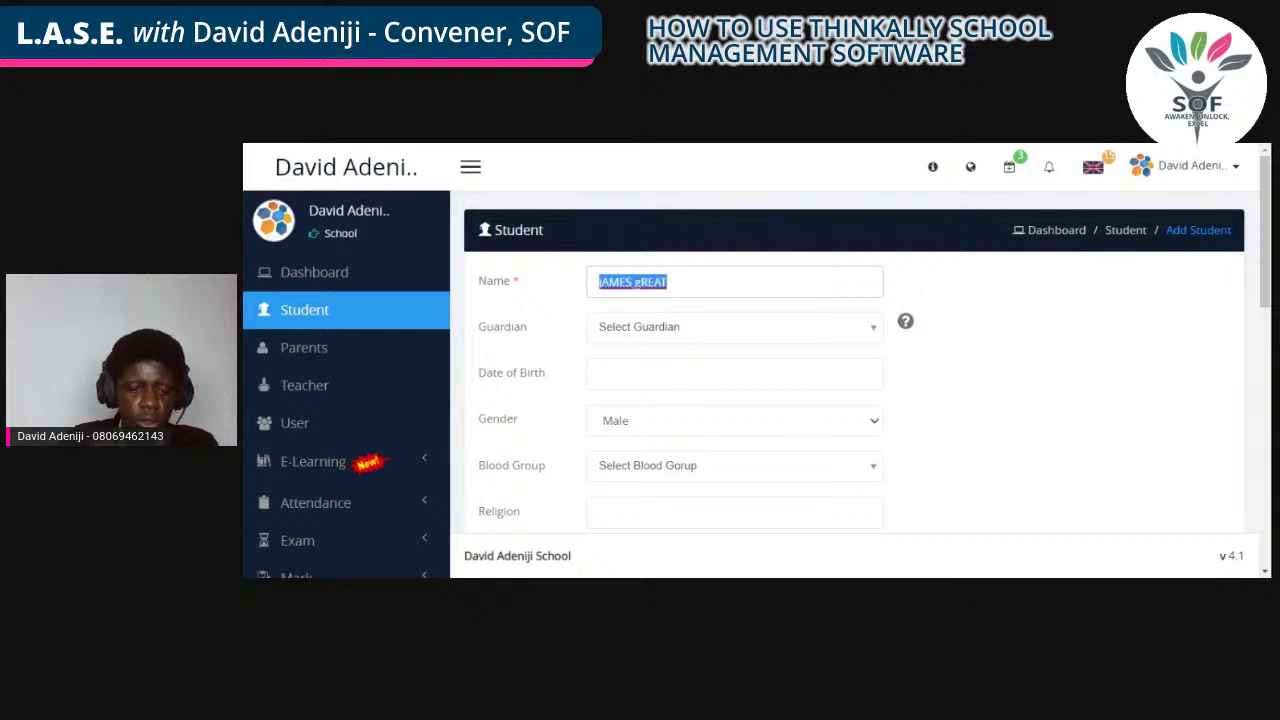
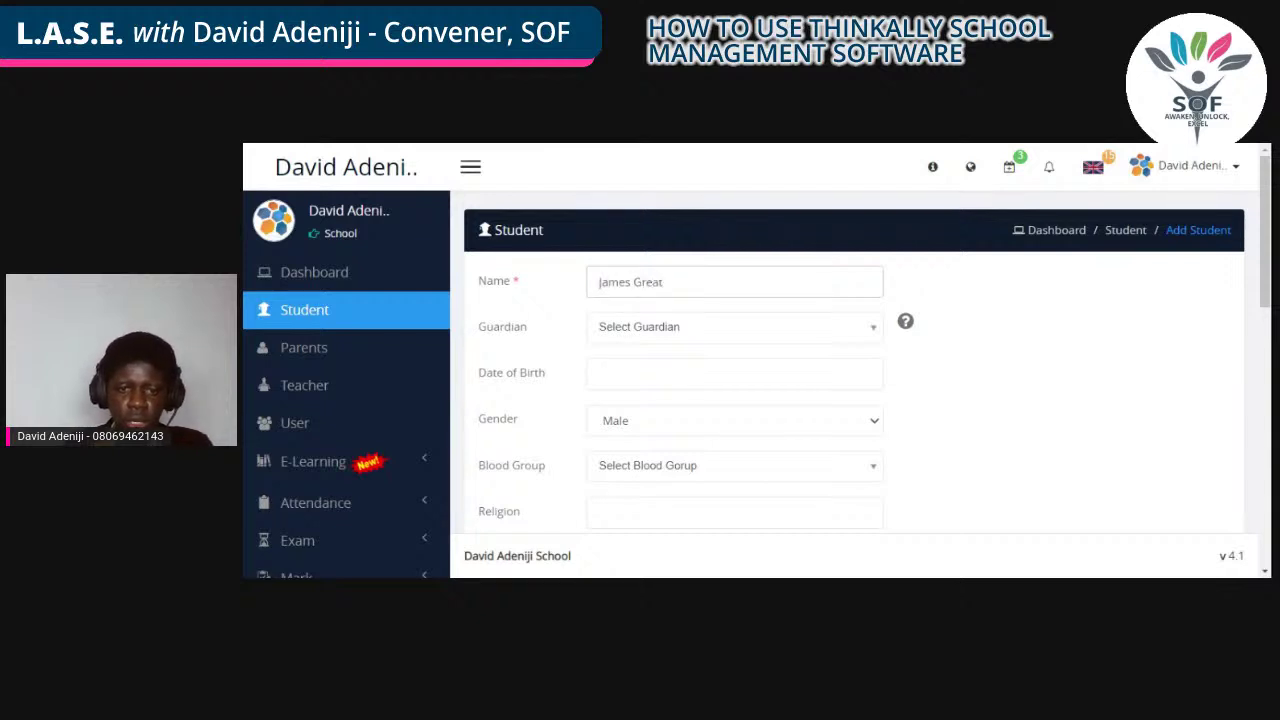
pyautogui.click(662, 337)
pyautogui.click(668, 408)
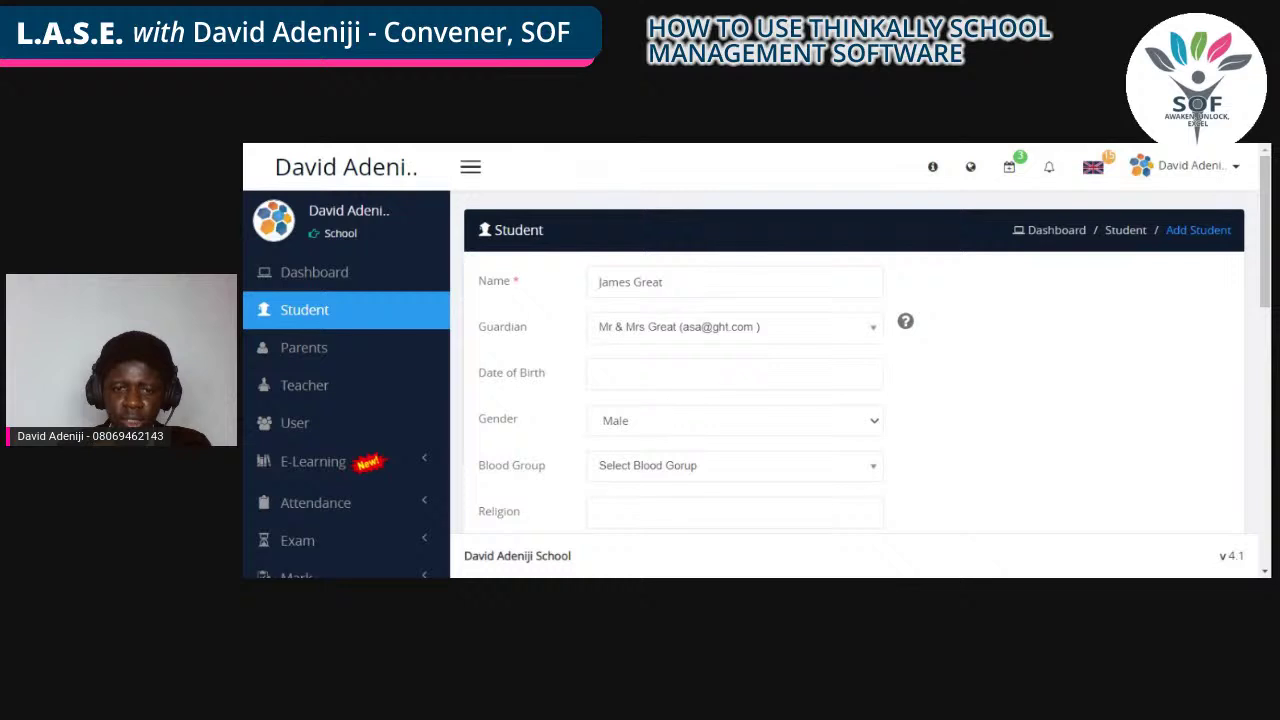
pyautogui.scroll(-1, 612, 320)
pyautogui.click(610, 298)
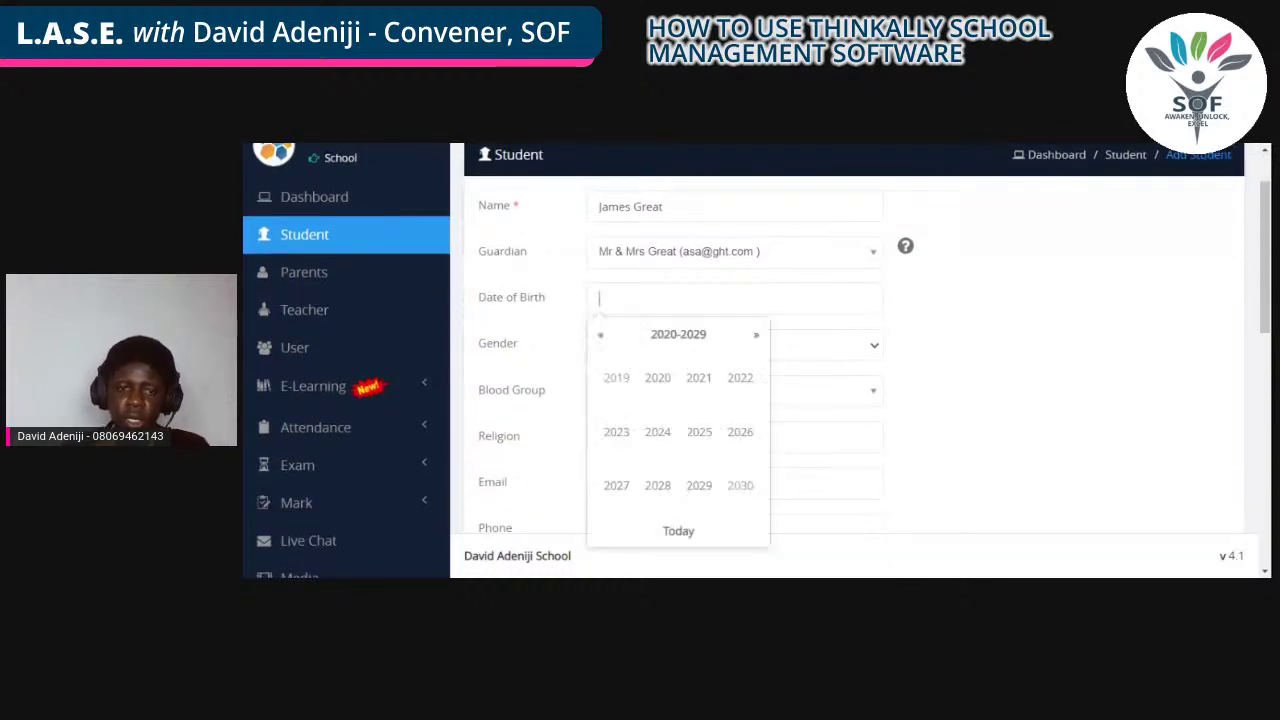
pyautogui.write('28-12-1998')
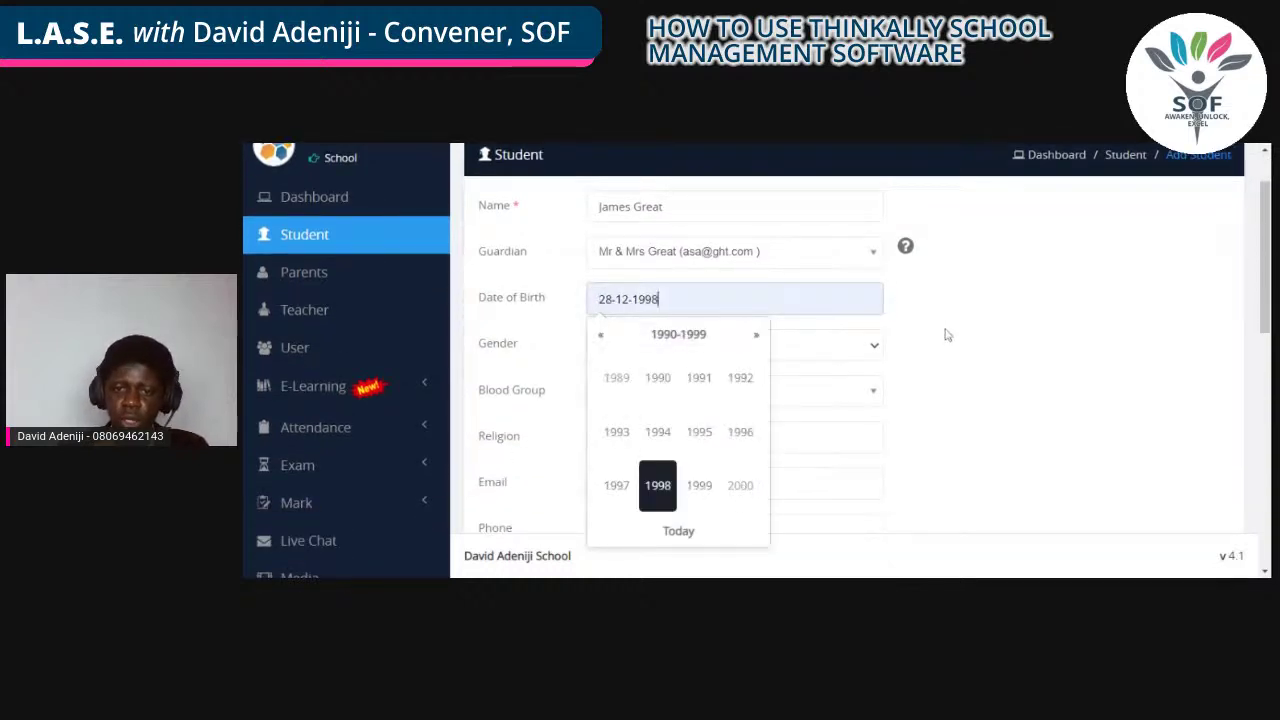
pyautogui.click(994, 317)
# Set both the class and the section to JSS1.
pyautogui.scroll(-1, 700, 360)
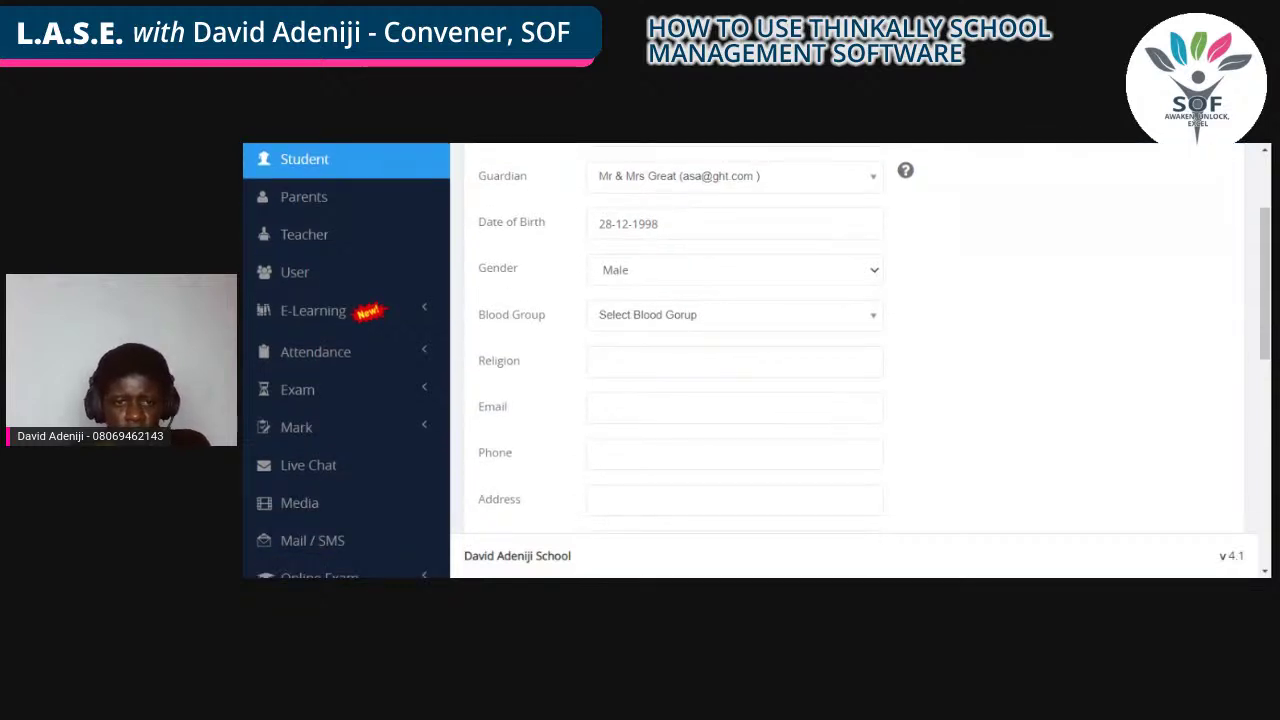
pyautogui.scroll(-1, 635, 324)
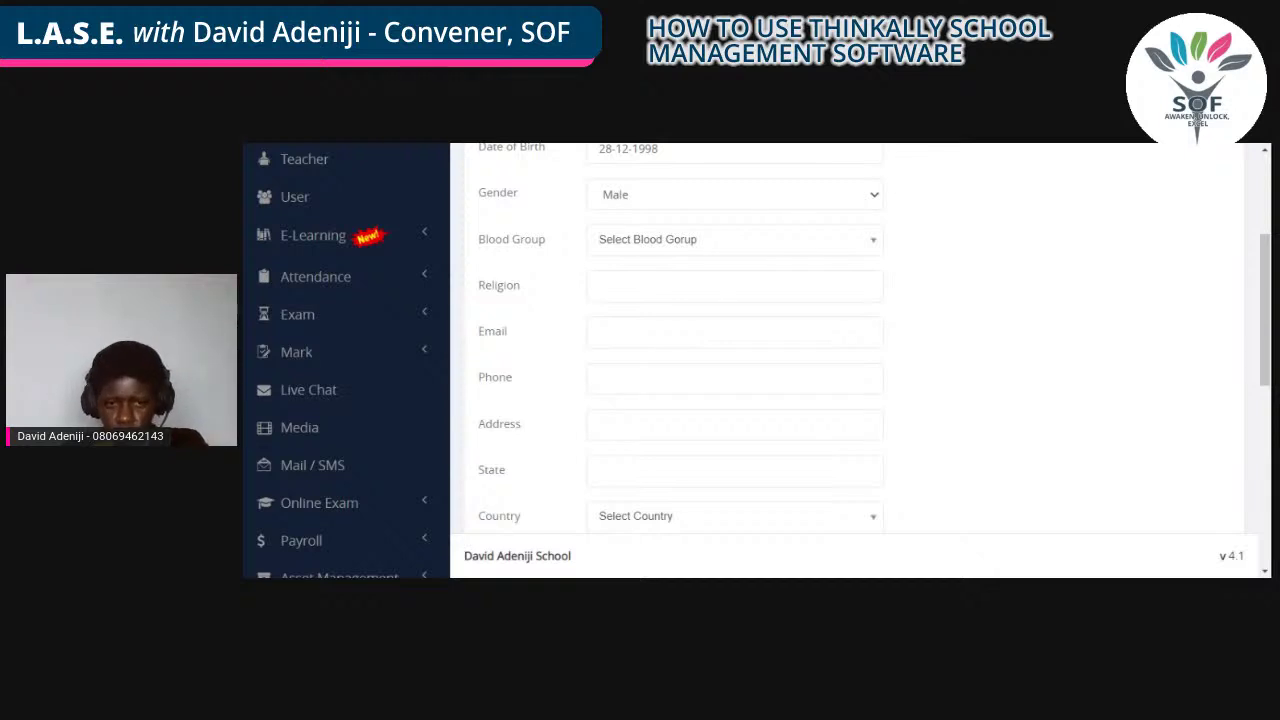
pyautogui.scroll(-2, 750, 360)
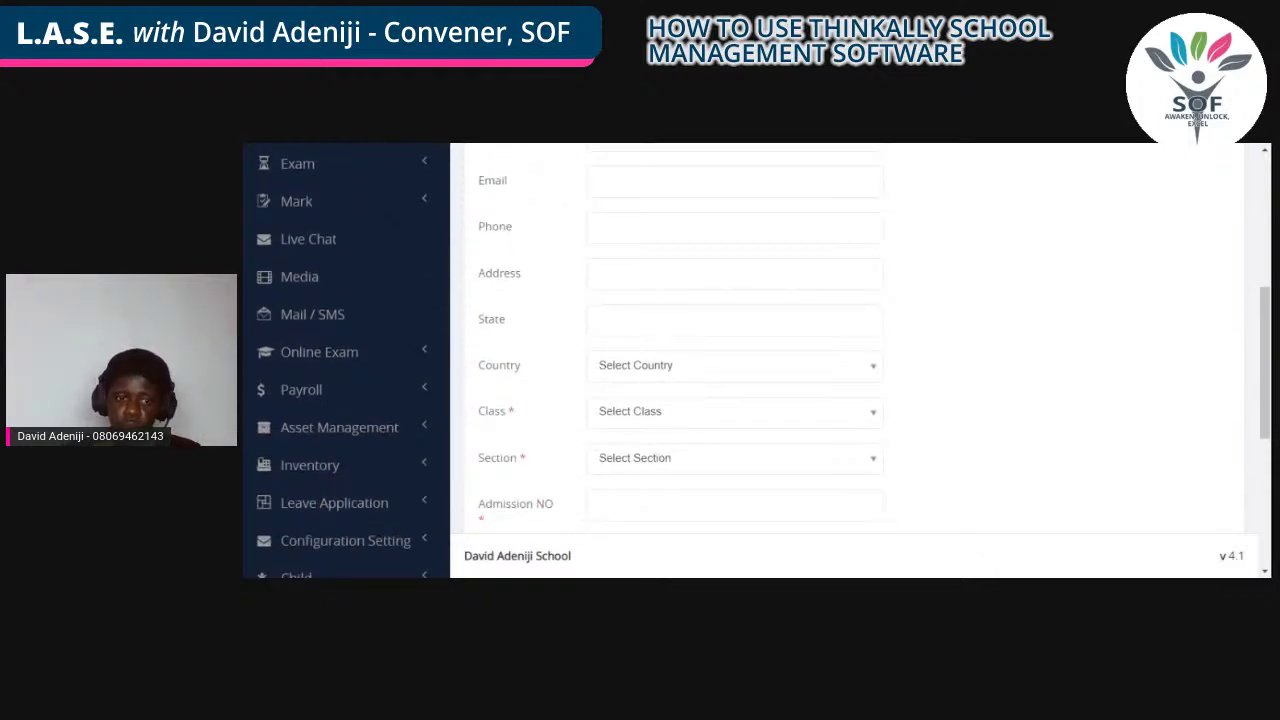
pyautogui.scroll(-1, 637, 298)
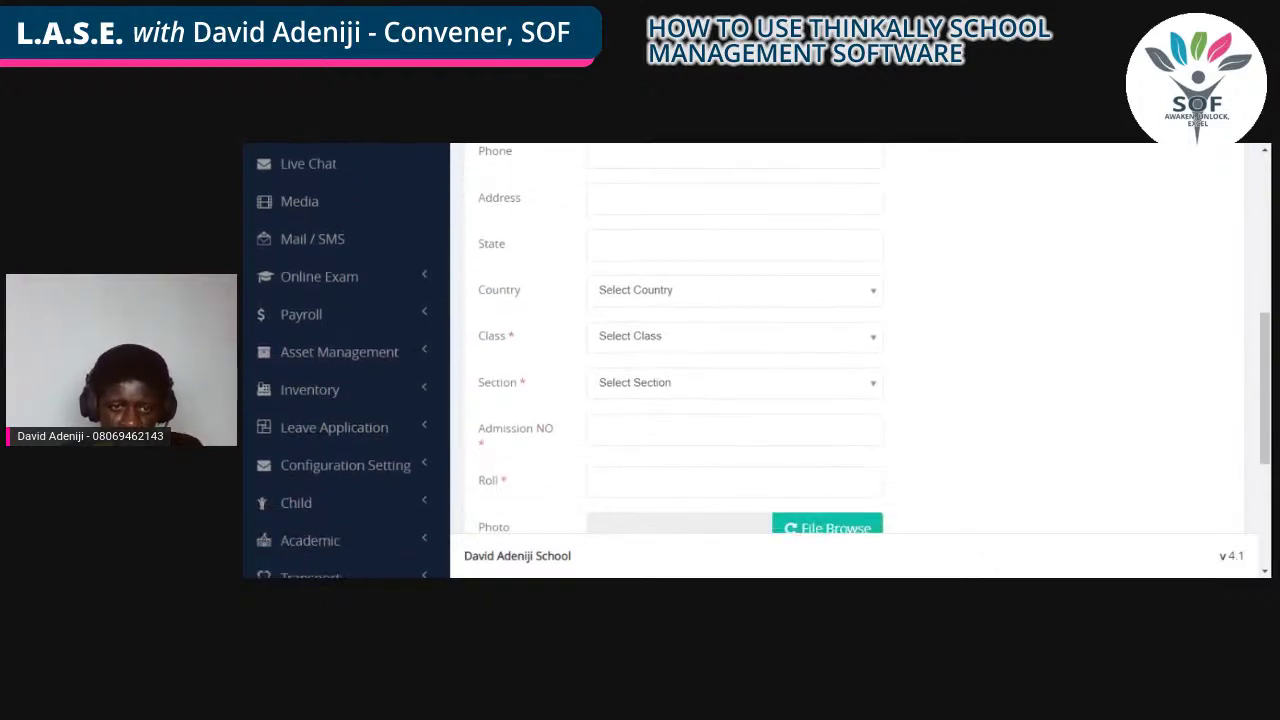
pyautogui.click(637, 341)
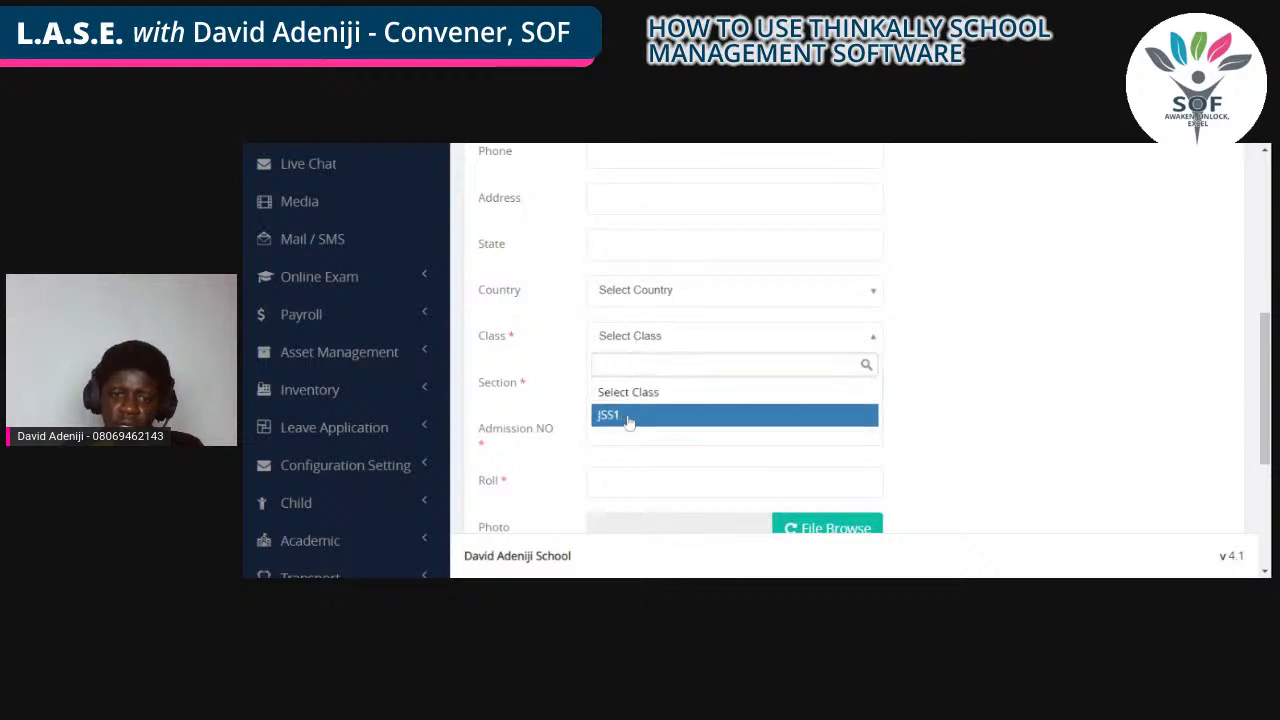
pyautogui.press('Return')
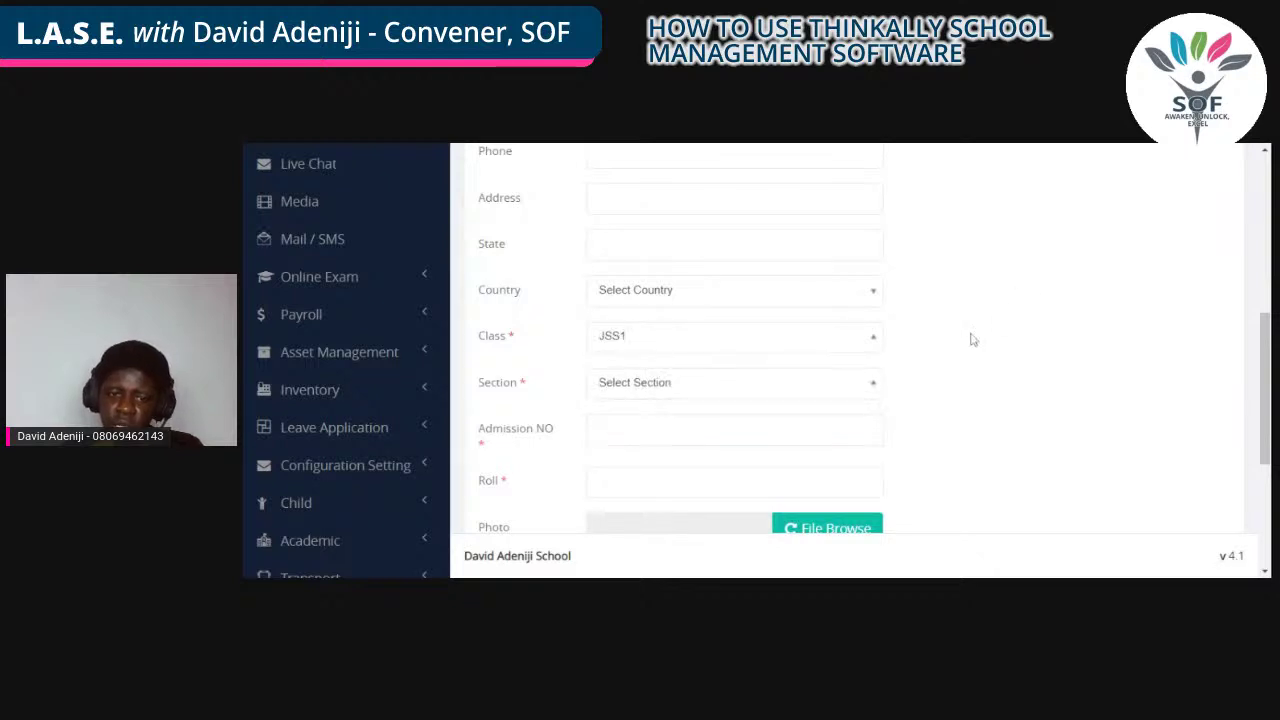
pyautogui.click(650, 388)
pyautogui.click(621, 462)
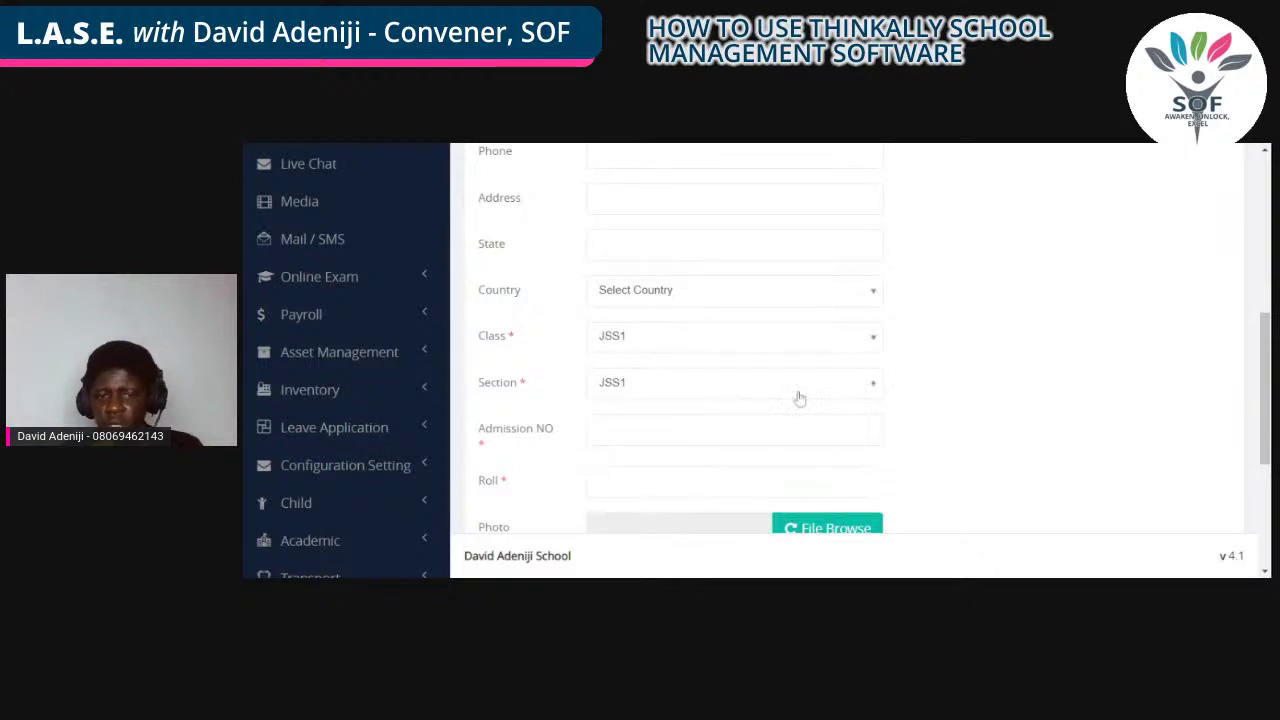
# Enter the admission number and roll 1, leaving activities and remarks blank.
pyautogui.click(786, 428)
pyautogui.scroll(-1, 786, 428)
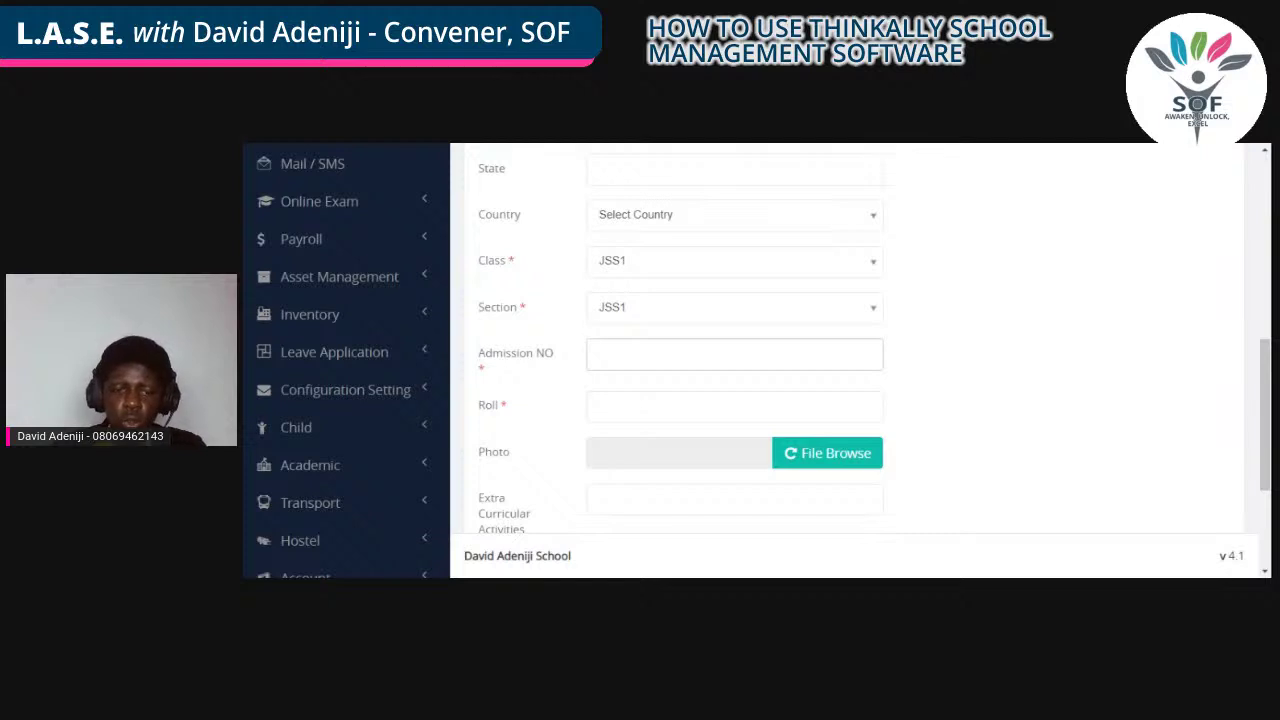
pyautogui.write('das')
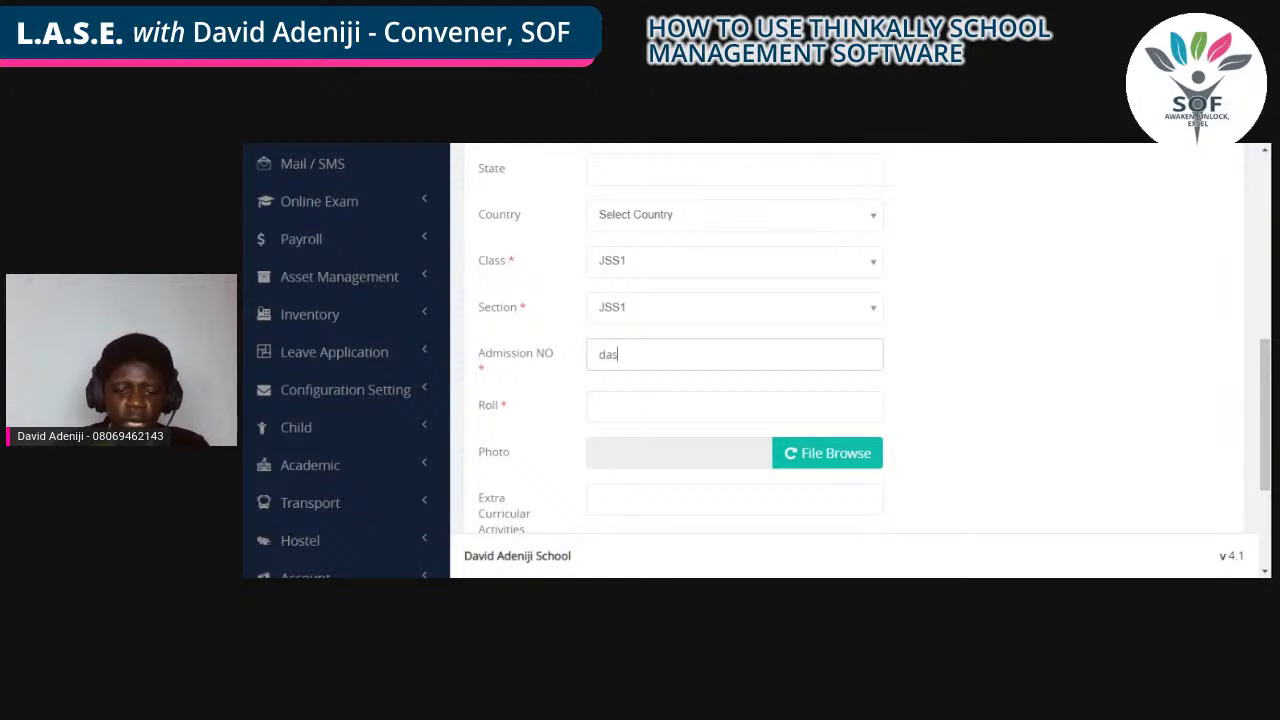
pyautogui.write('/001')
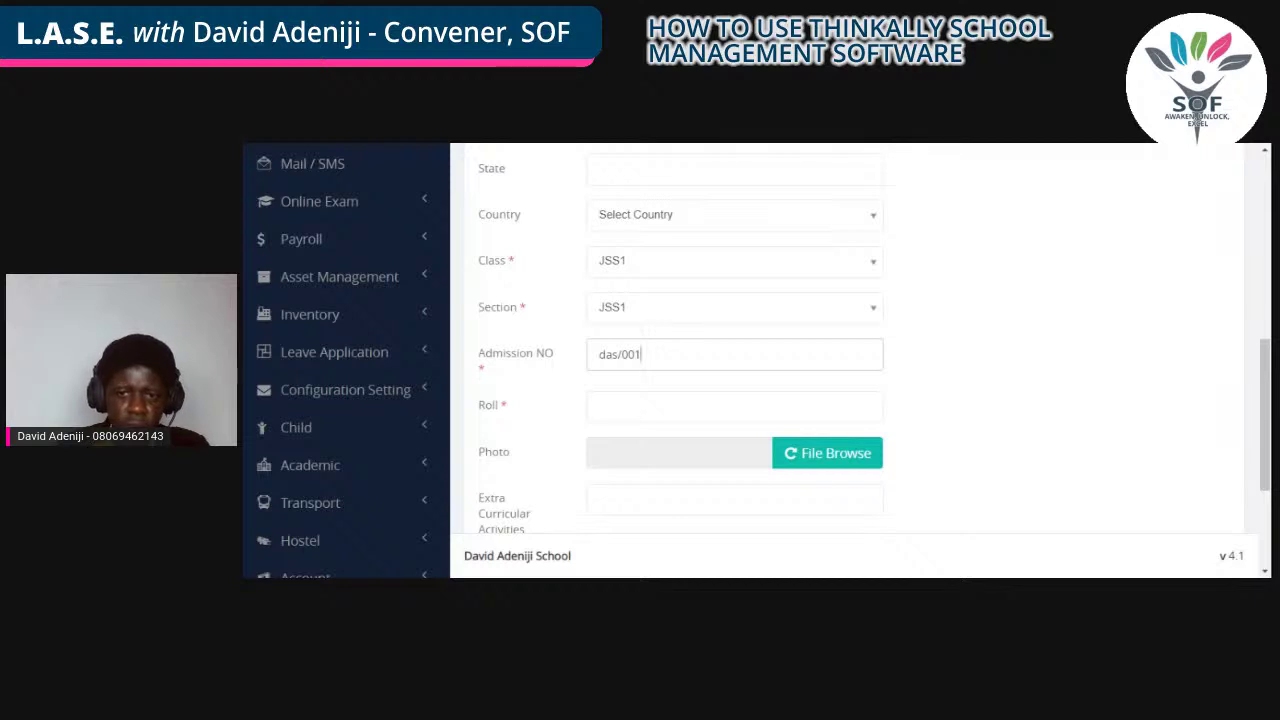
pyautogui.click(734, 405)
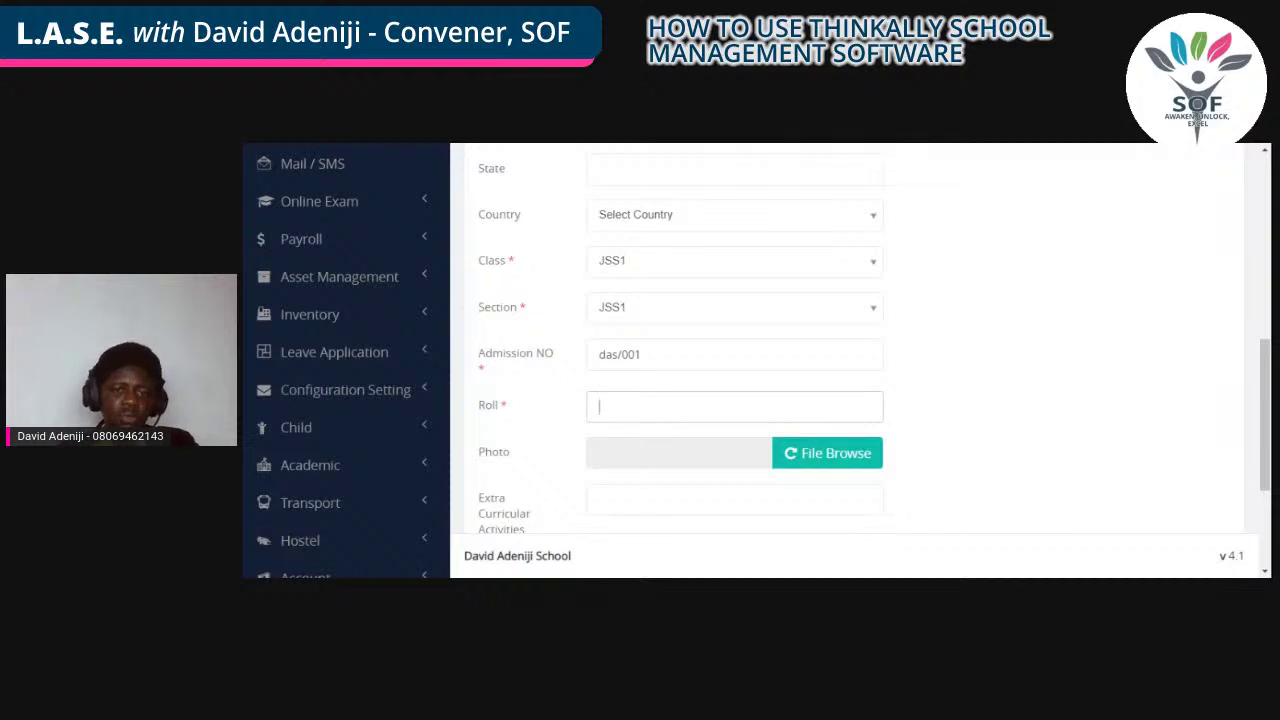
pyautogui.write('1')
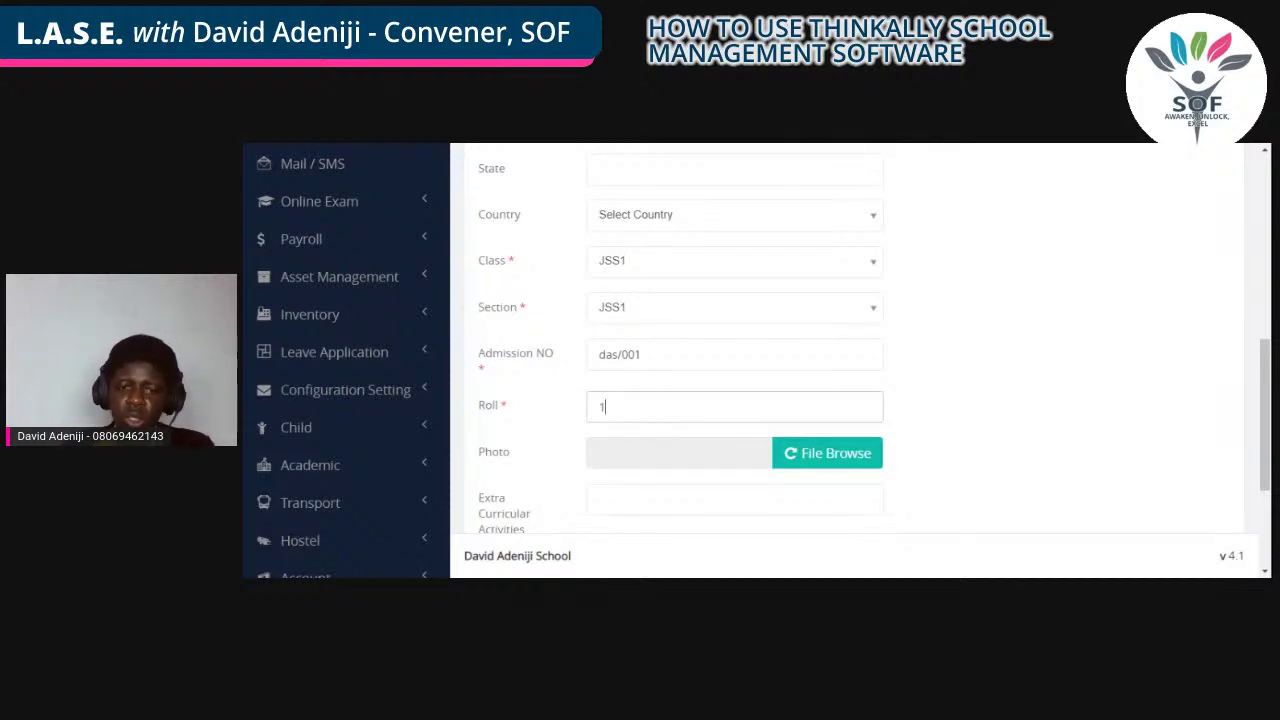
pyautogui.scroll(-1, 740, 455)
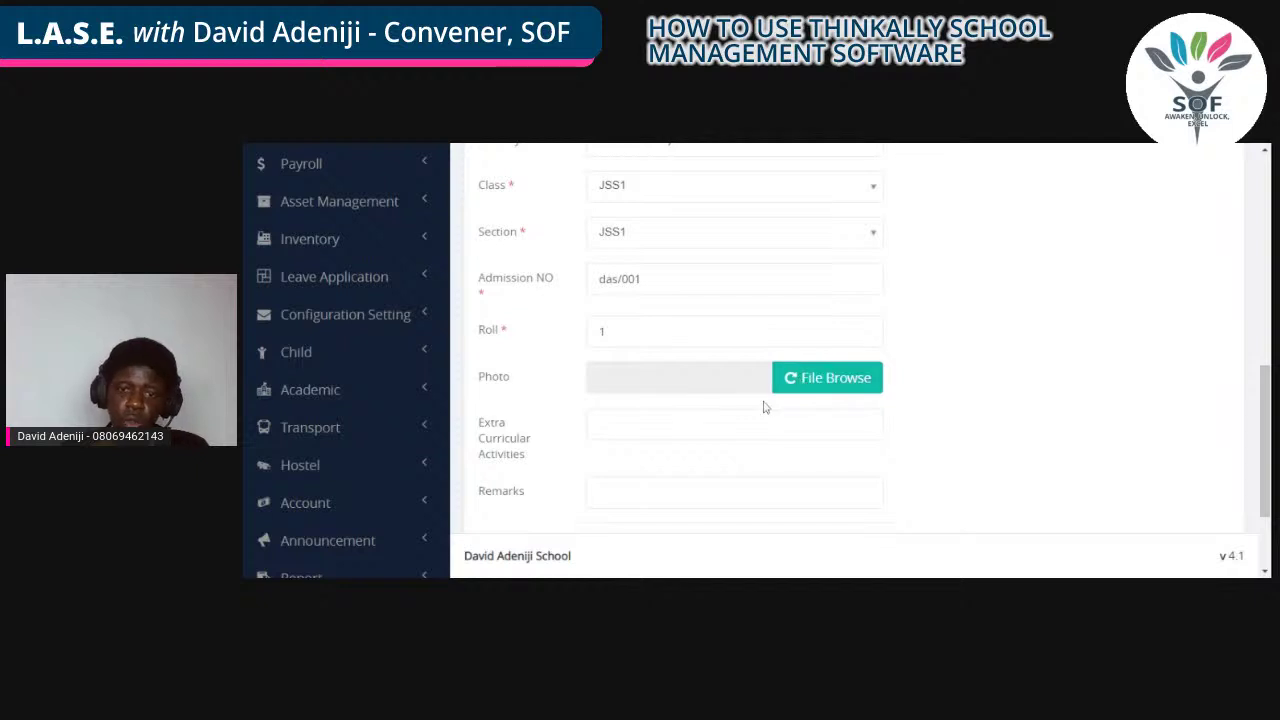
pyautogui.scroll(-1, 765, 406)
pyautogui.click(600, 348)
pyautogui.scroll(-1, 574, 431)
pyautogui.click(600, 356)
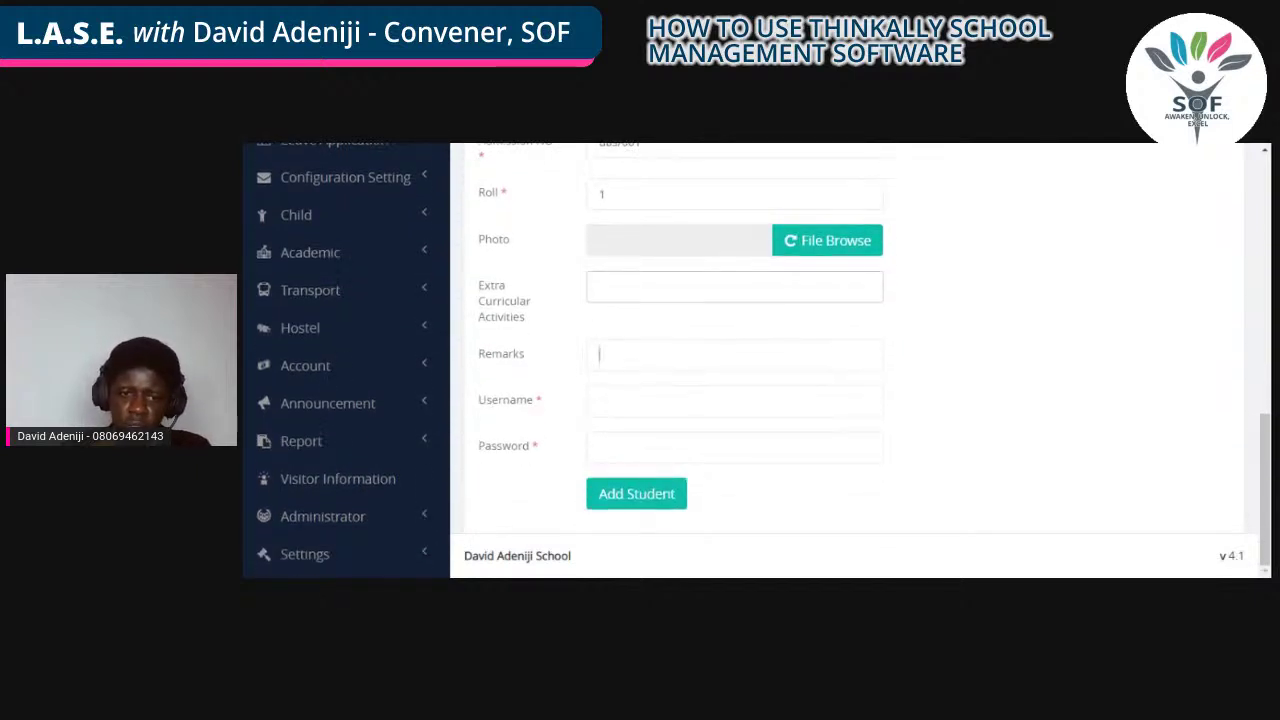
# Reuse the admission number as the username, enter the password, and add the student.
pyautogui.click(635, 401)
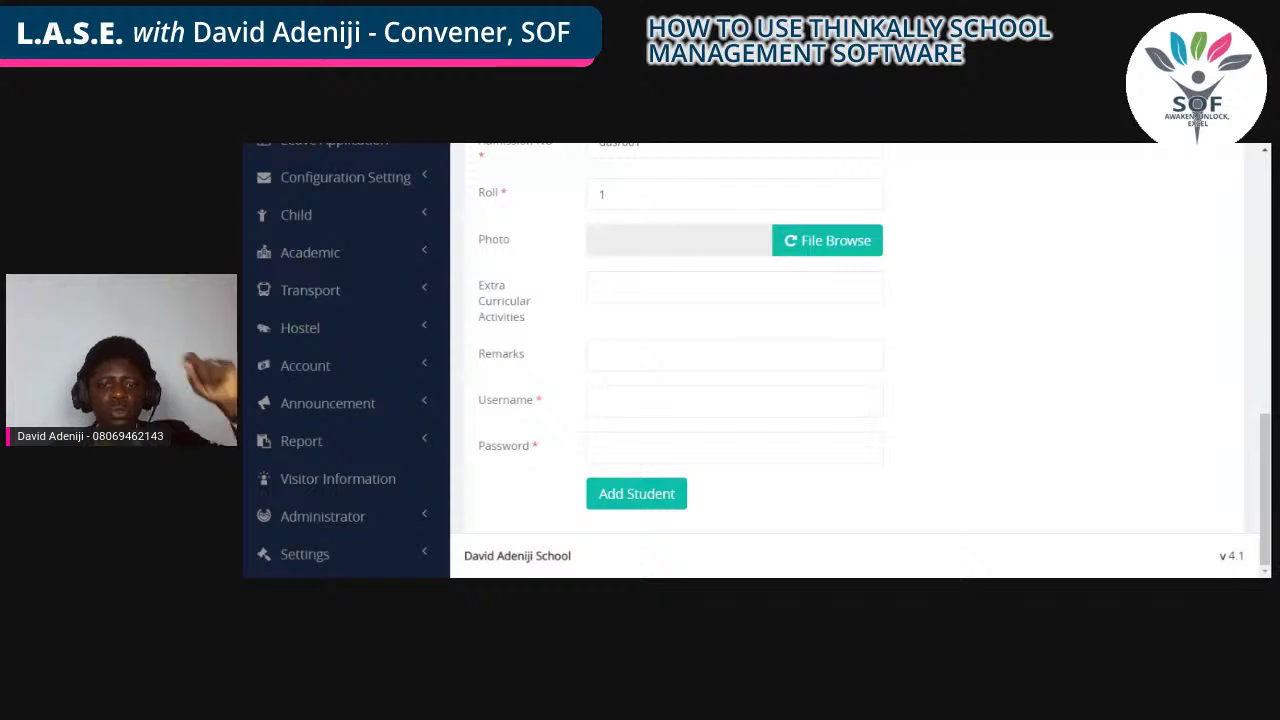
pyautogui.click(734, 400)
pyautogui.scroll(2, 630, 455)
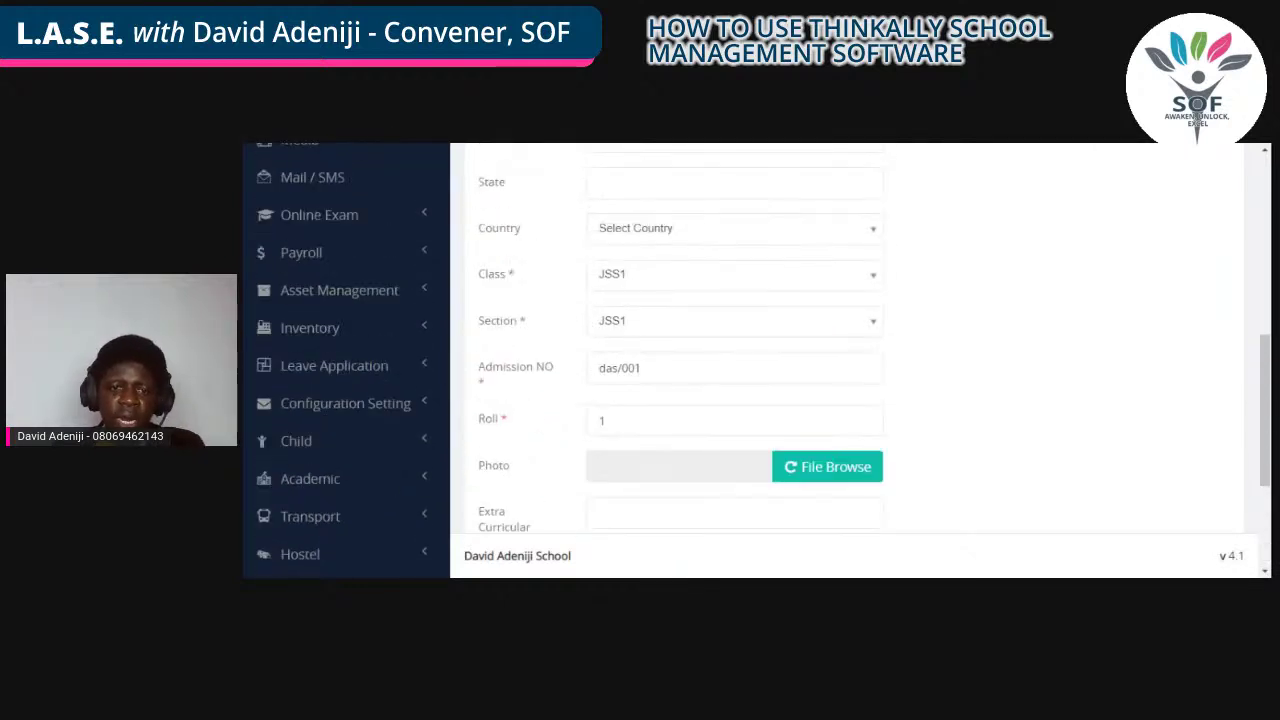
pyautogui.scroll(-2, 630, 469)
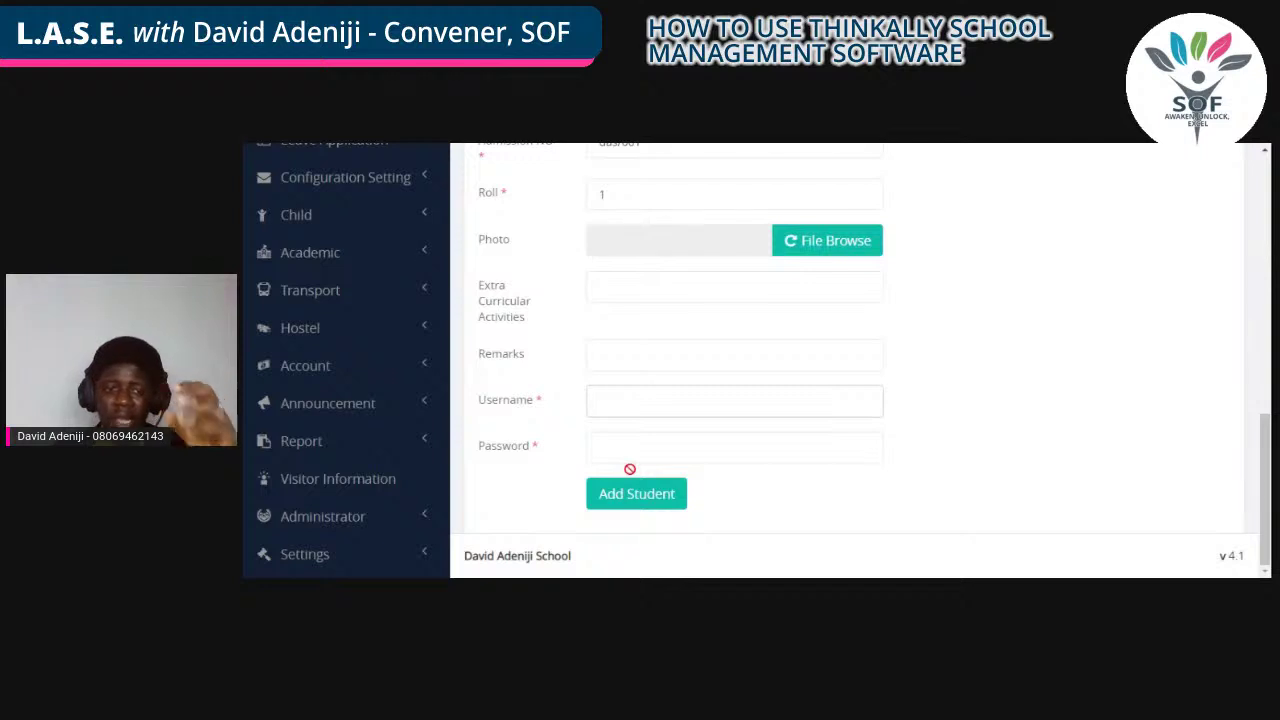
pyautogui.scroll(2, 630, 469)
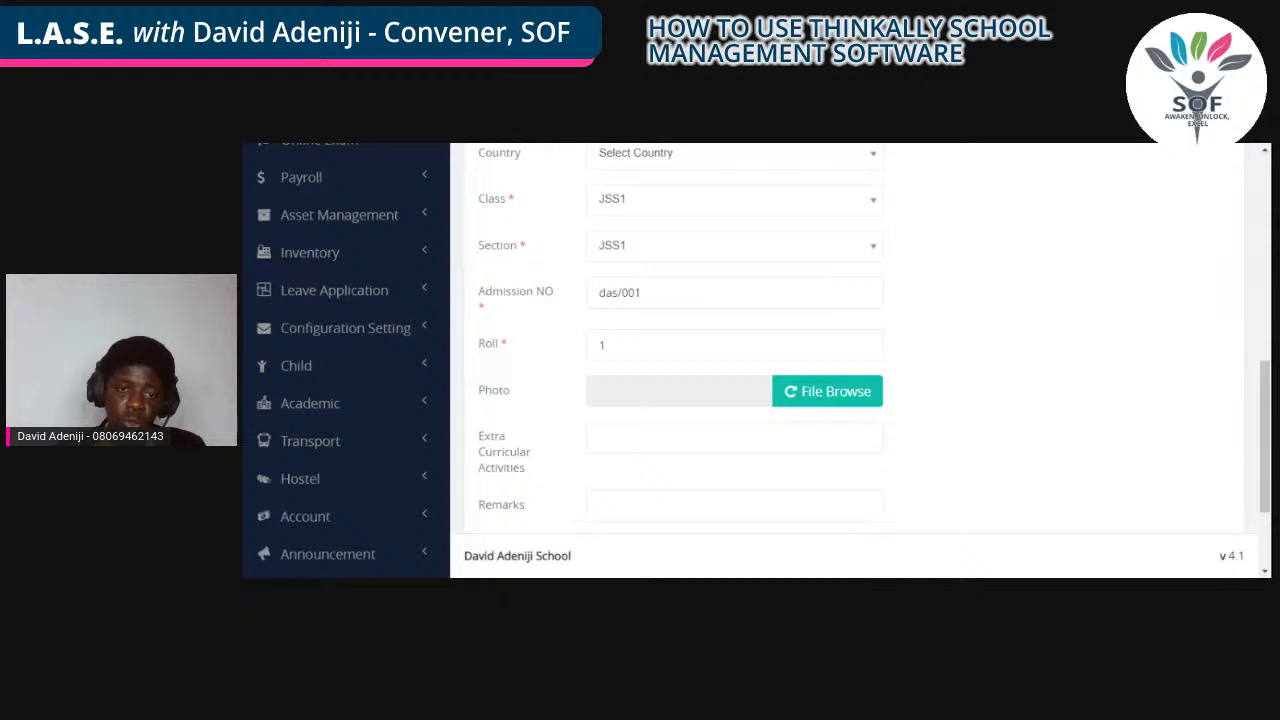
pyautogui.tripleClick(622, 303)
pyautogui.hotkey('ctrl', 'c')
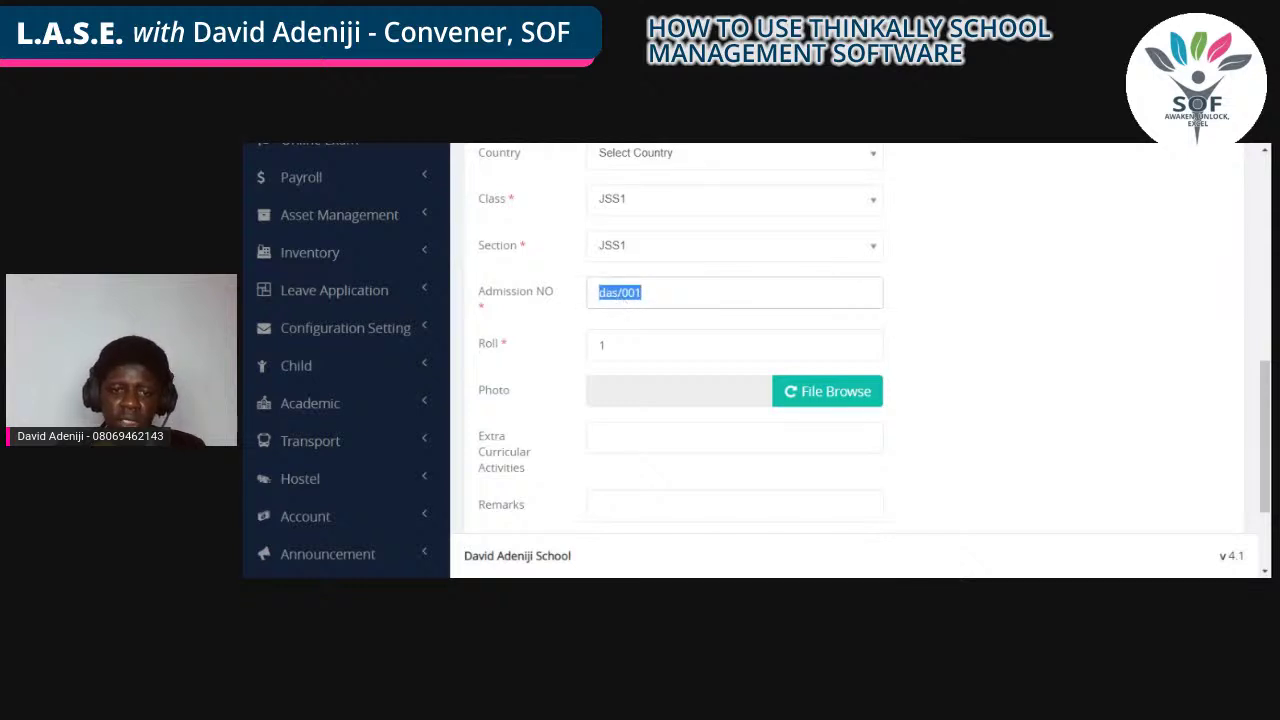
pyautogui.scroll(-2, 735, 360)
pyautogui.click(650, 400)
pyautogui.hotkey('ctrl', 'v')
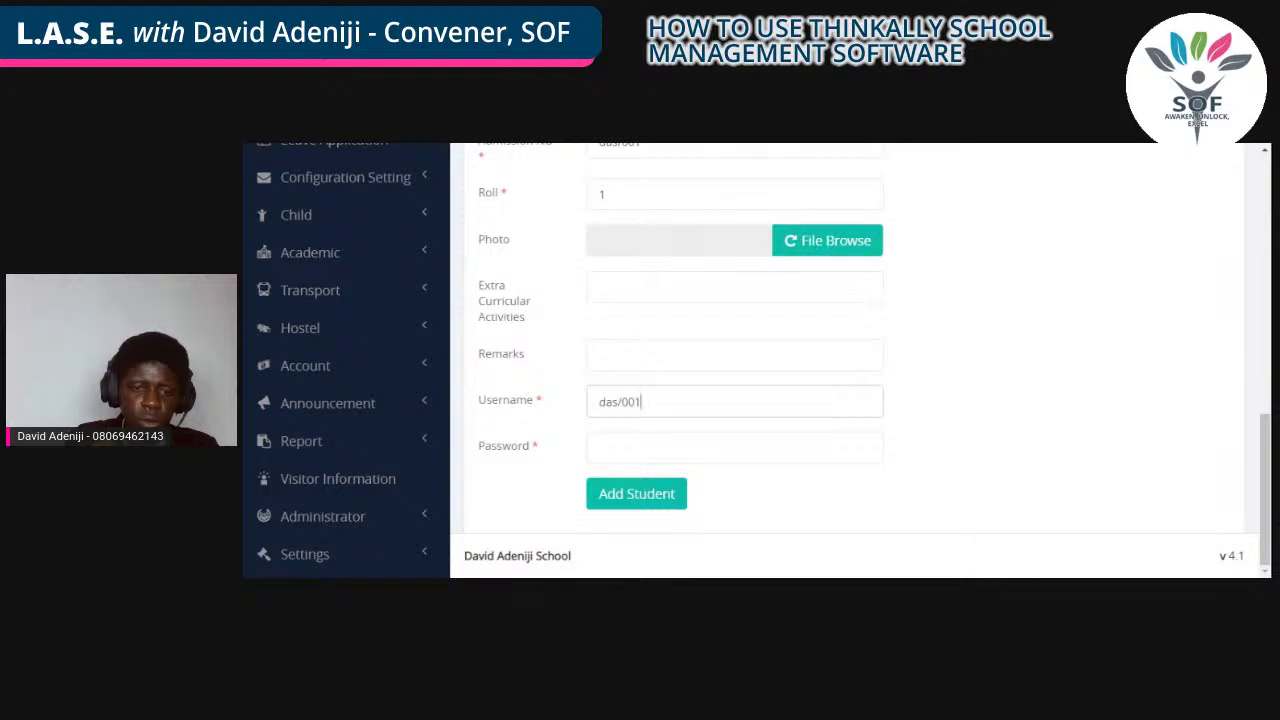
pyautogui.click(650, 446)
pyautogui.hotkey('ctrl', 'v')
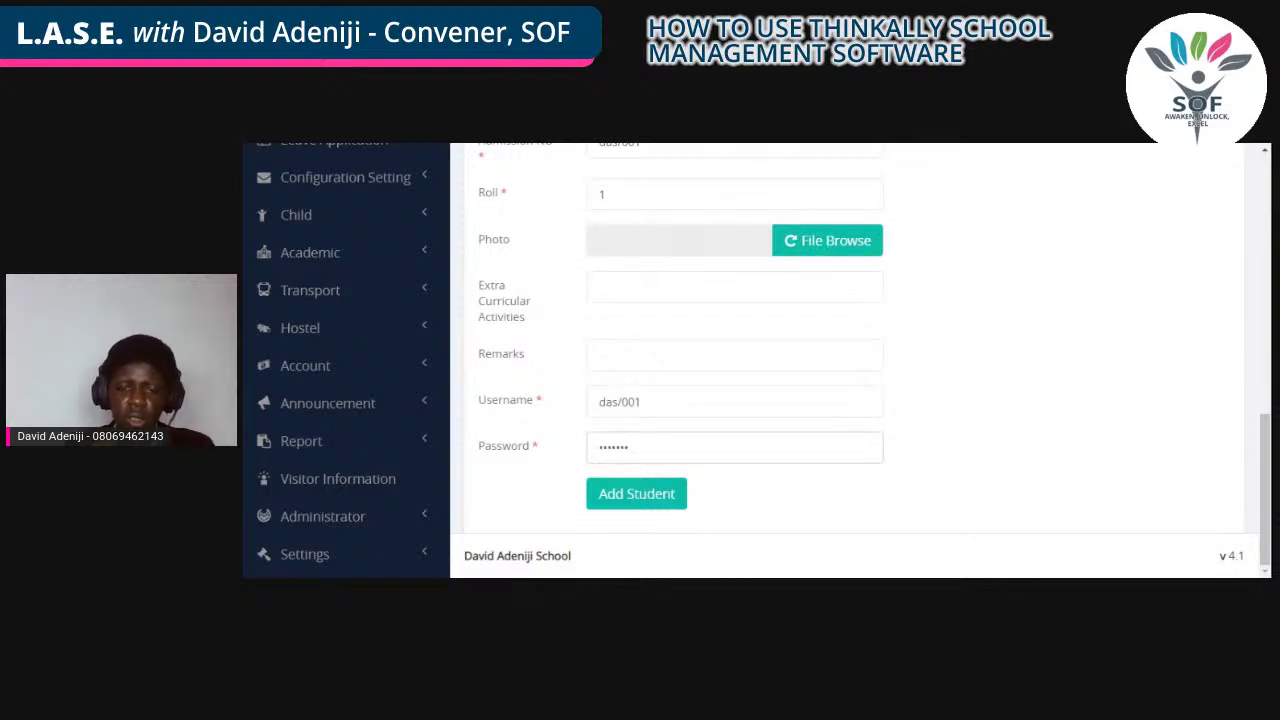
pyautogui.click(911, 431)
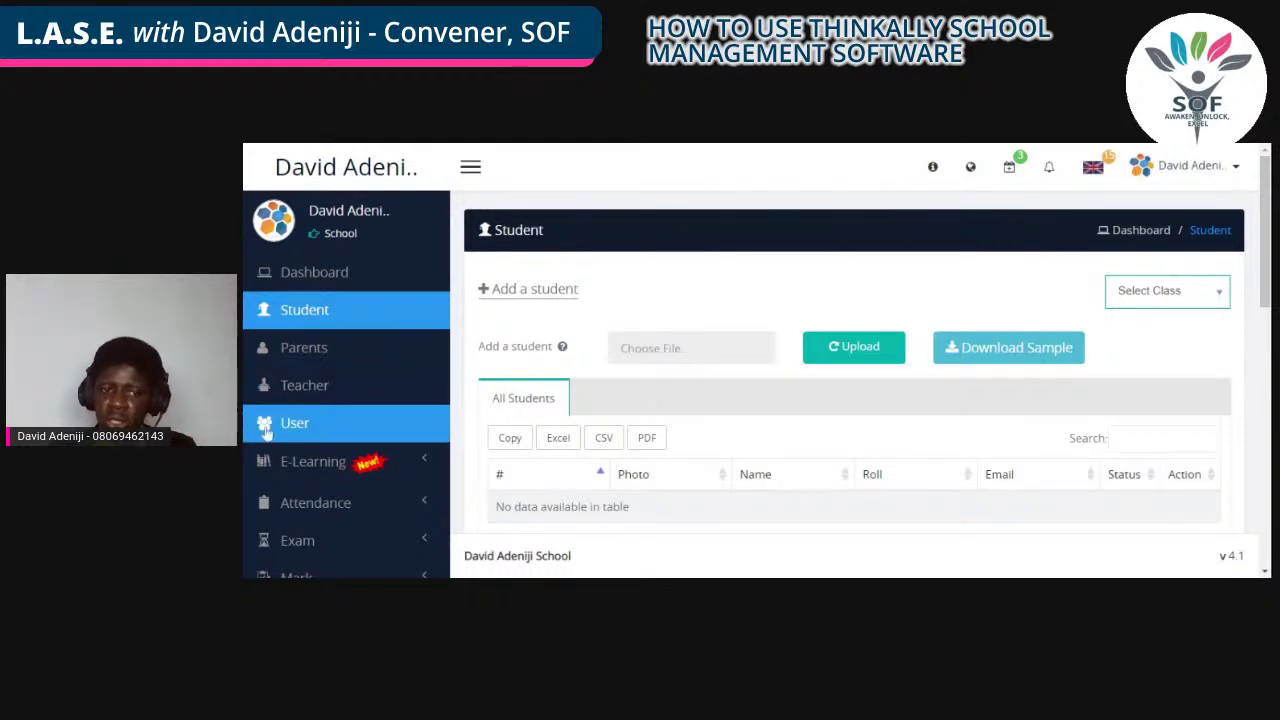
# Expand Academic in the sidebar and go to the Subject setup page.
pyautogui.scroll(-3, 331, 399)
pyautogui.scroll(-4, 331, 399)
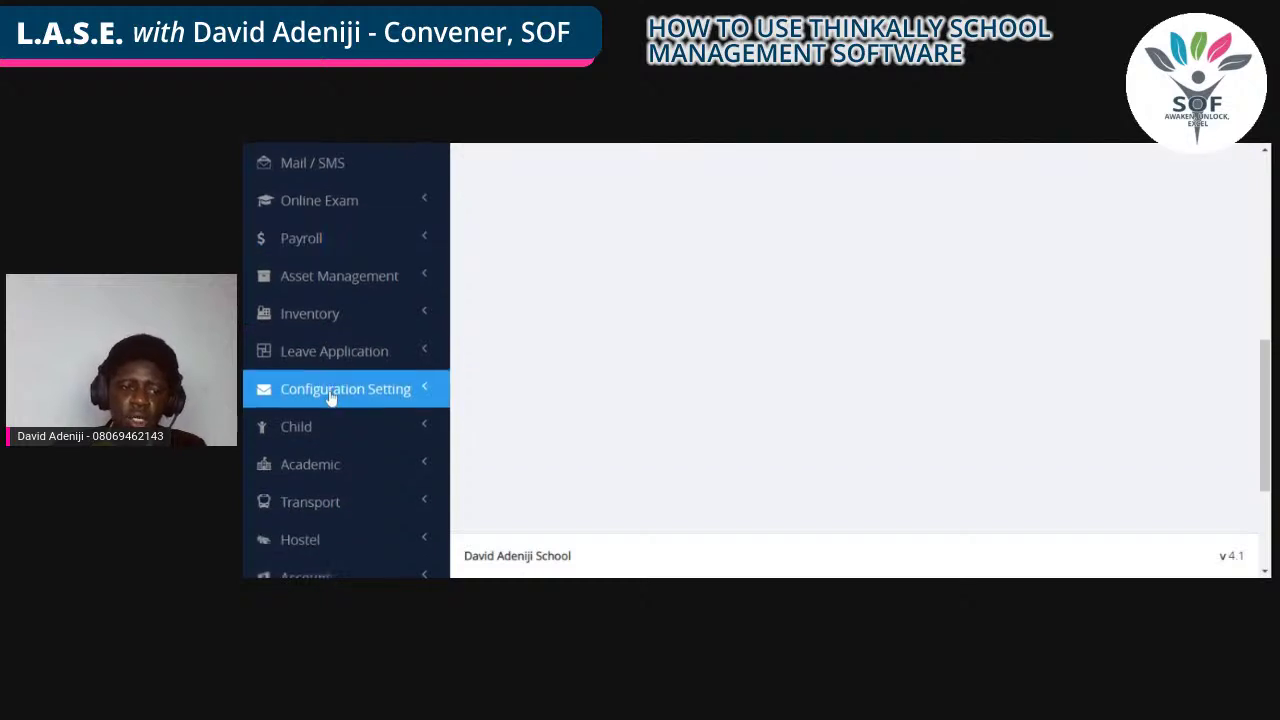
pyautogui.click(394, 325)
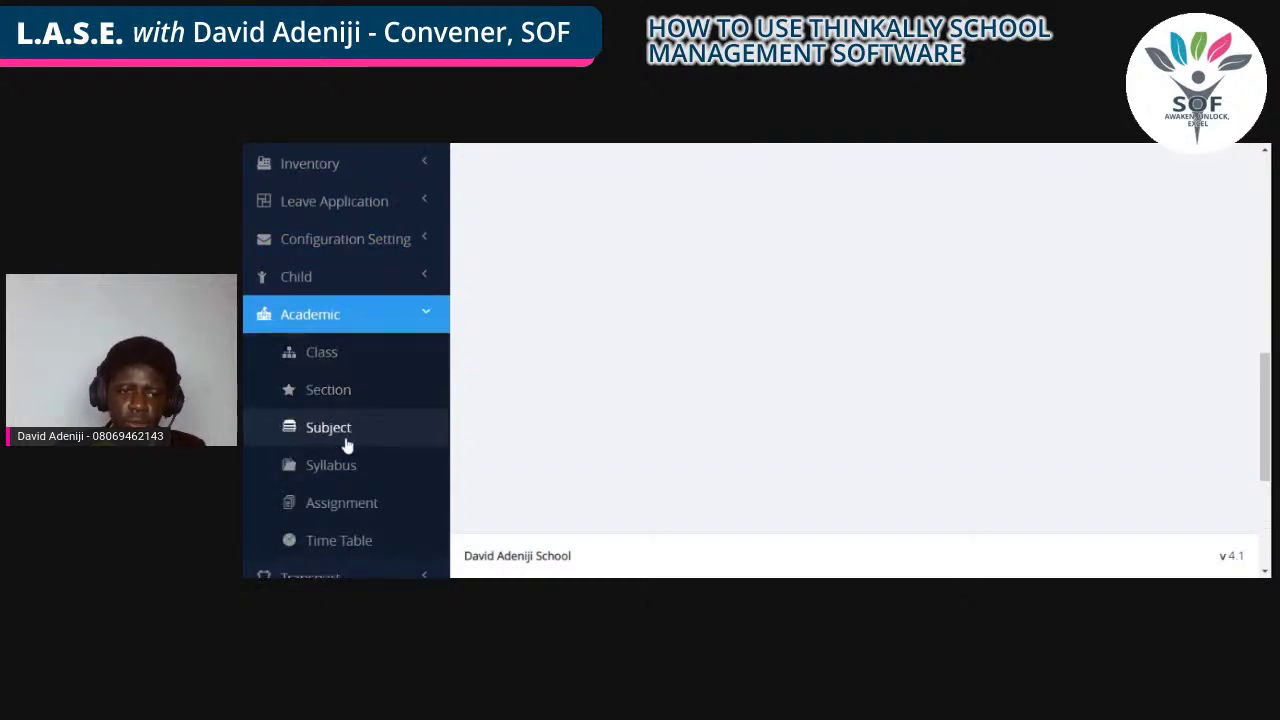
pyautogui.click(428, 440)
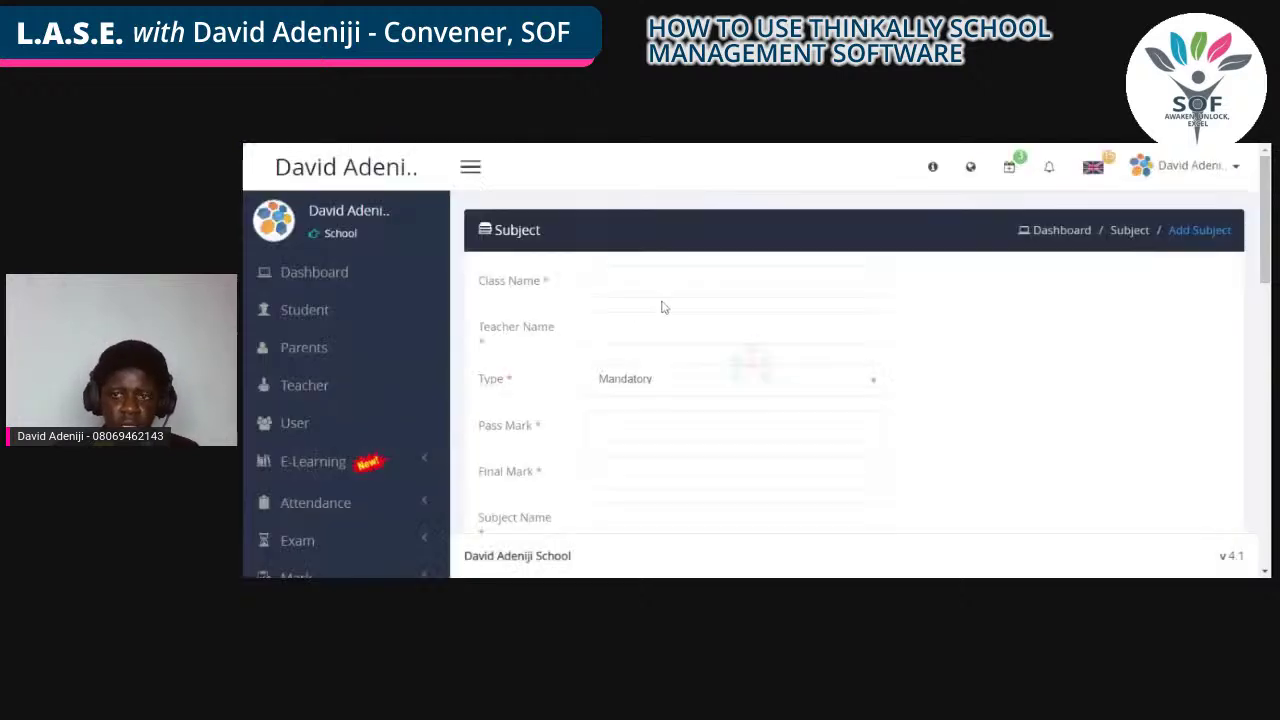
# Assign the new subject to class JSS1 and to the listed teacher.
pyautogui.scroll(-2, 662, 308)
pyautogui.scroll(-2, 662, 308)
pyautogui.scroll(3, 662, 310)
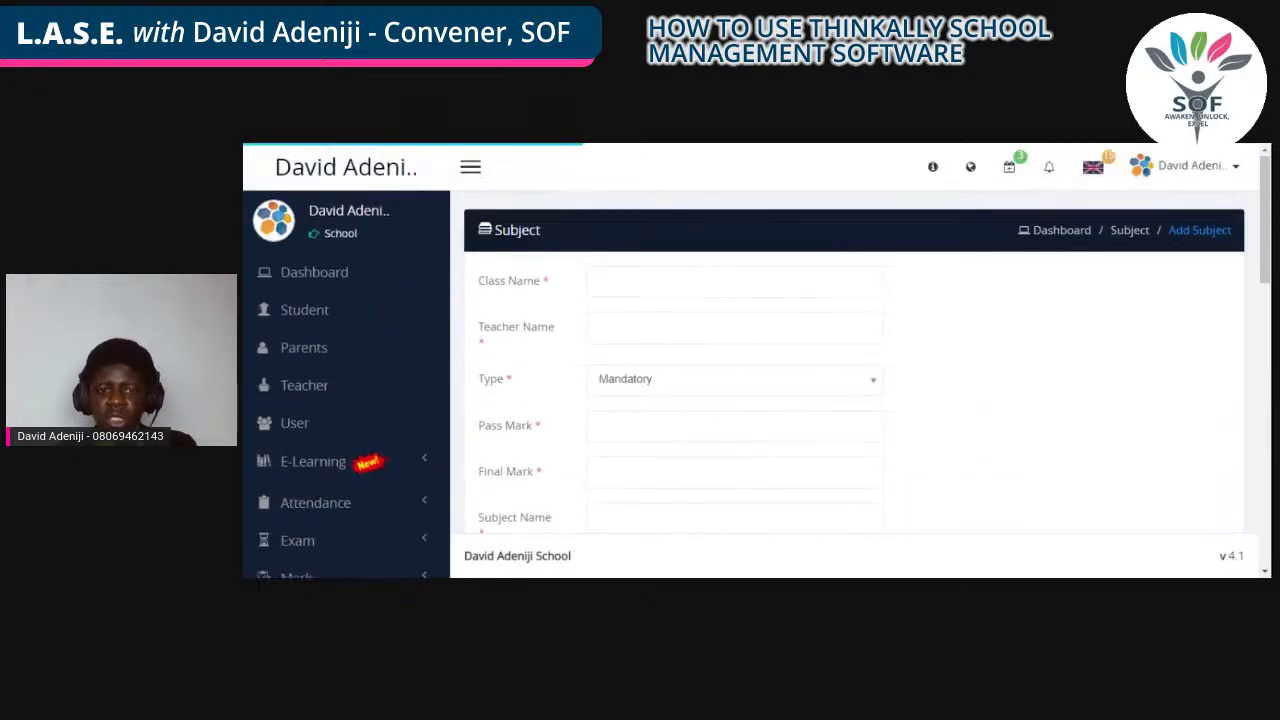
pyautogui.scroll(-1, 664, 330)
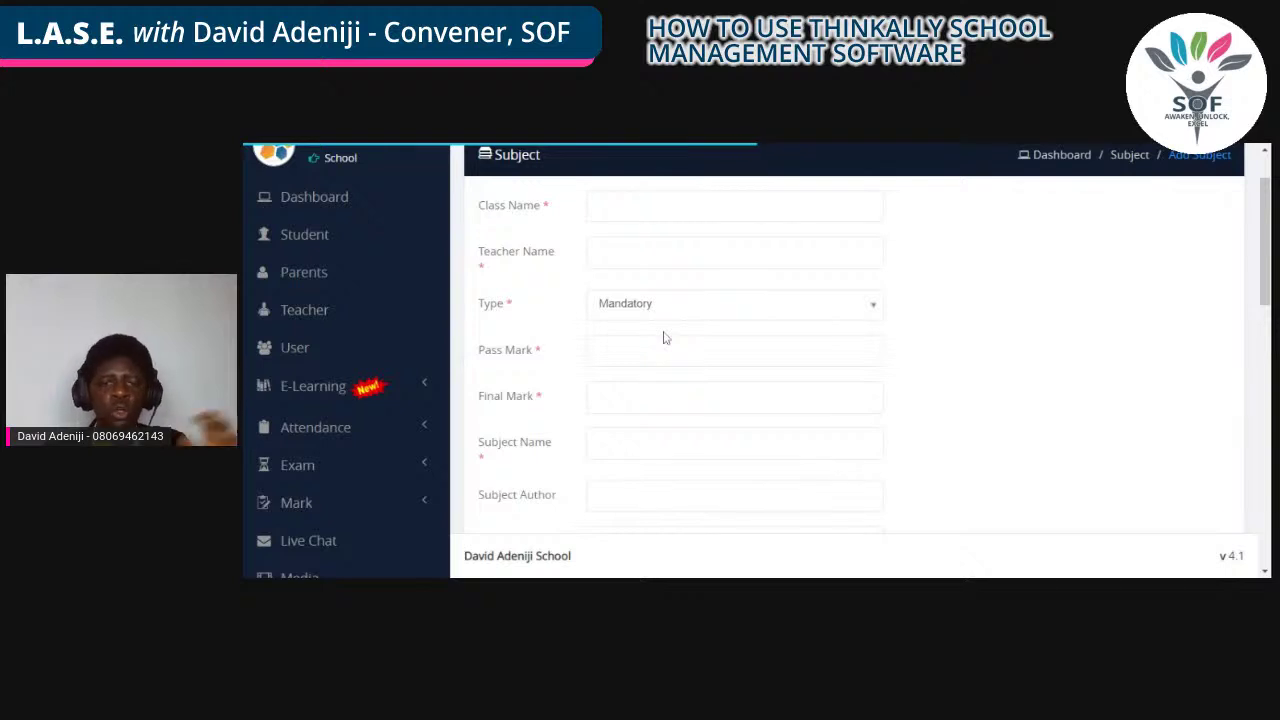
pyautogui.scroll(1, 663, 338)
pyautogui.click(640, 281)
pyautogui.click(634, 331)
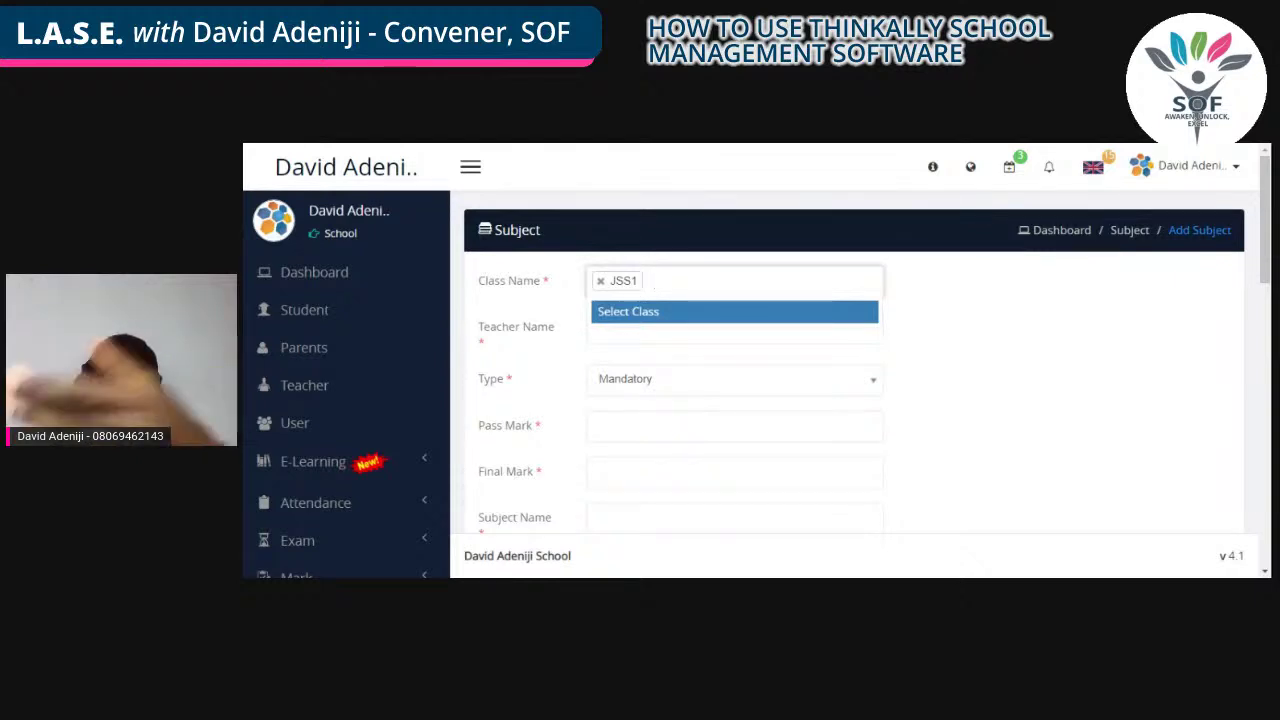
pyautogui.click(948, 312)
pyautogui.click(630, 330)
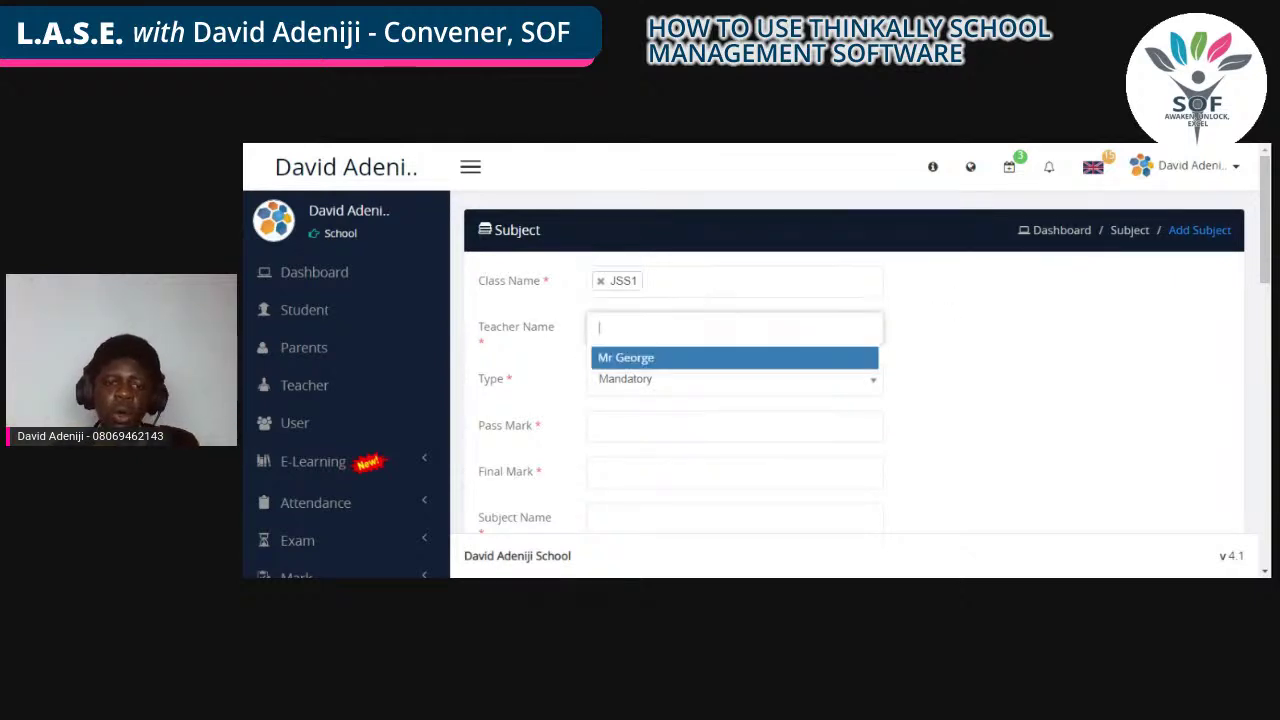
pyautogui.click(648, 358)
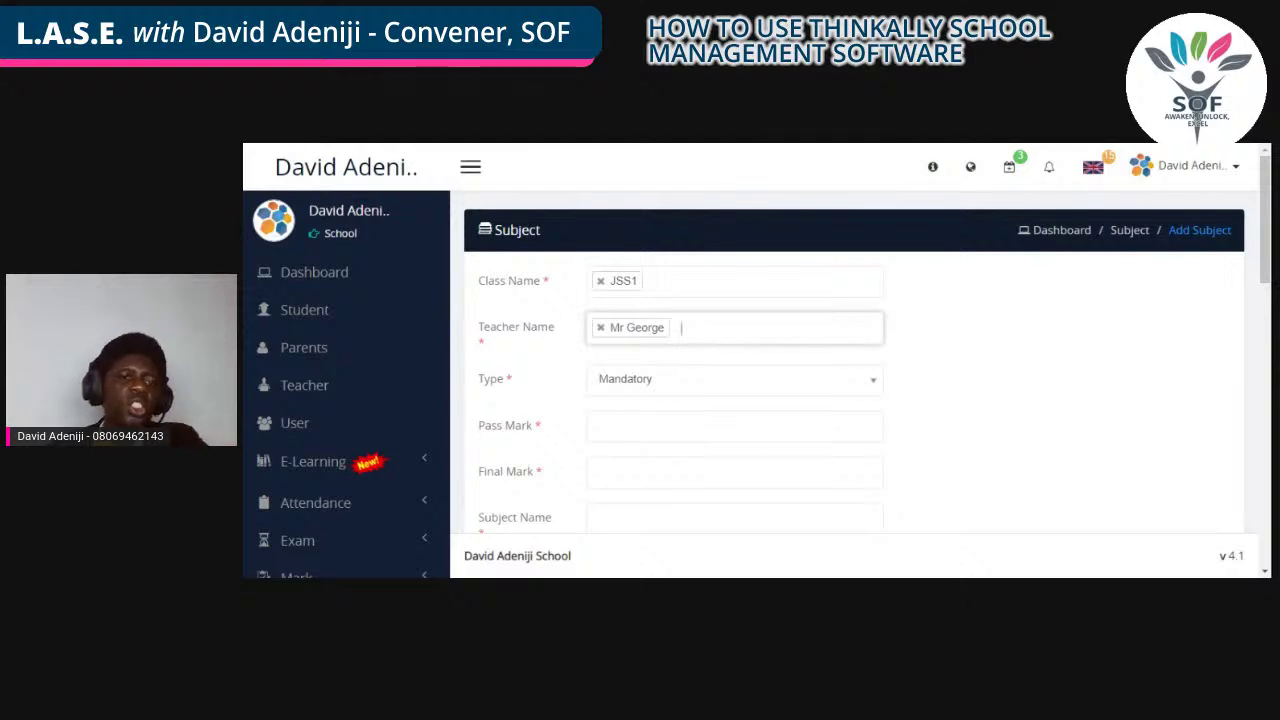
# Enter pass mark 10, then type and clear subject code mtn1010.
pyautogui.scroll(-3, 757, 360)
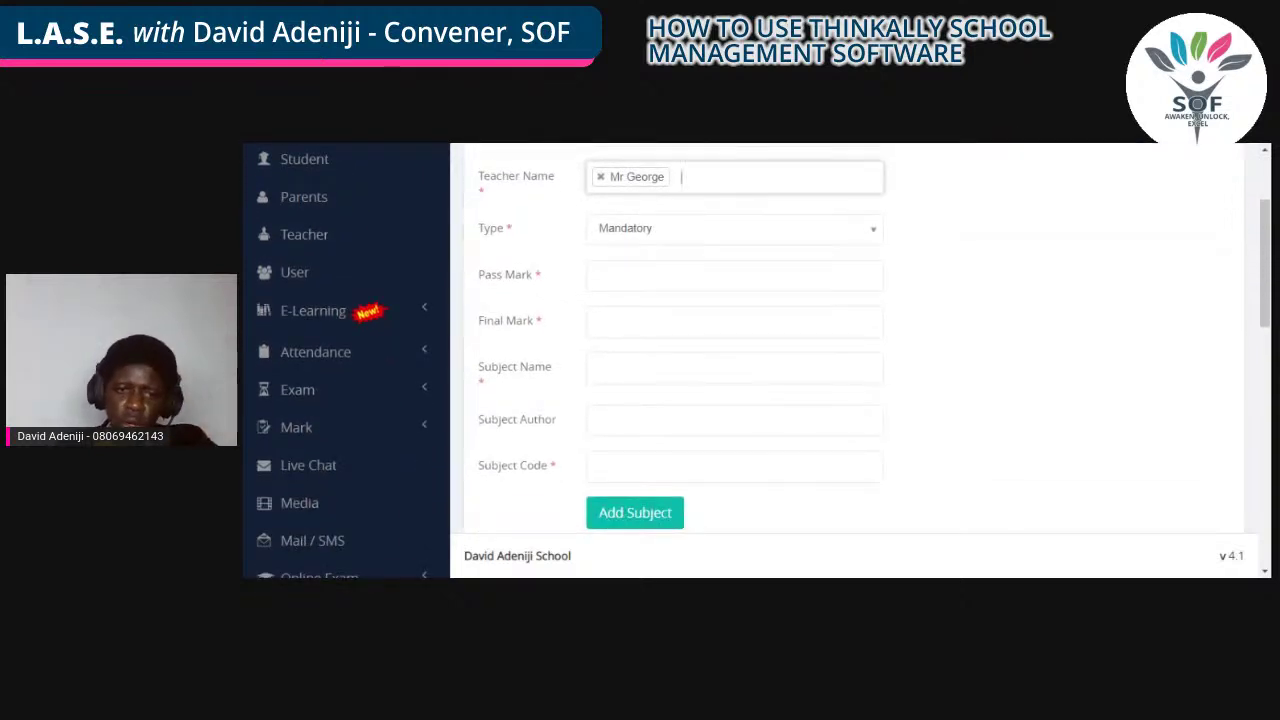
pyautogui.click(734, 275)
pyautogui.write('10')
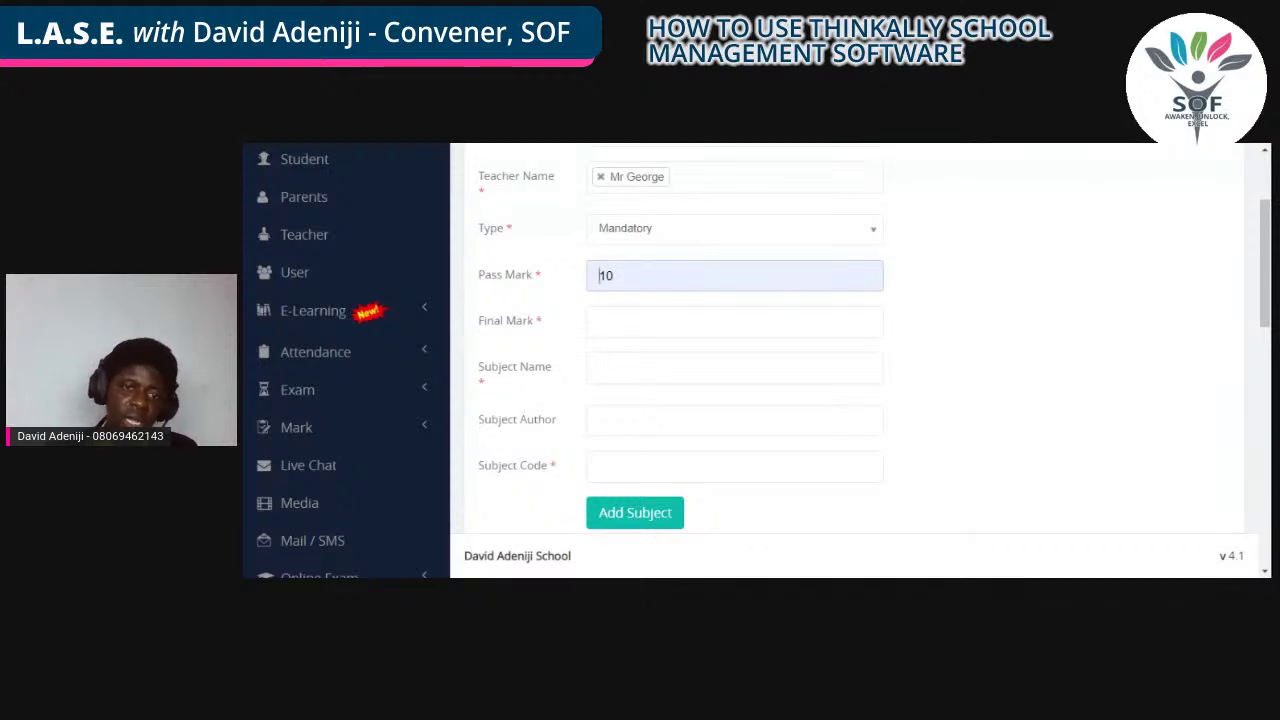
pyautogui.click(596, 326)
pyautogui.click(600, 368)
pyautogui.click(600, 466)
pyautogui.click(600, 420)
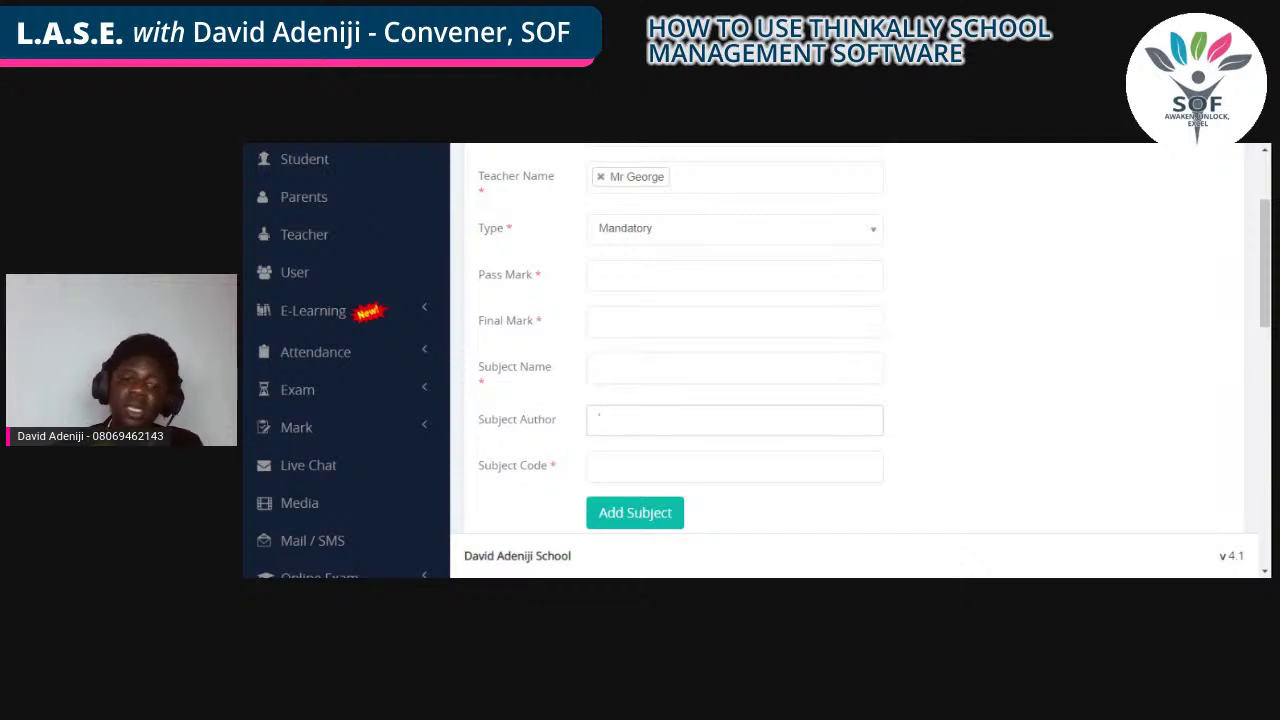
pyautogui.click(1115, 336)
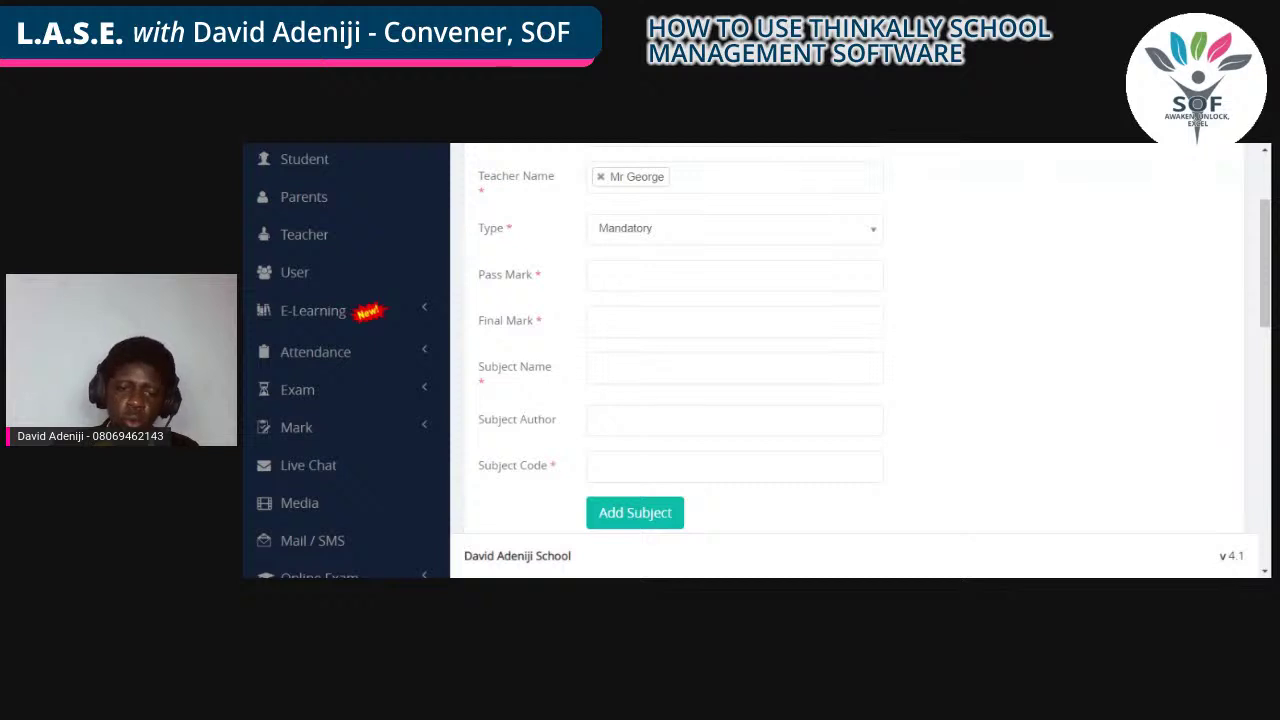
pyautogui.write('mtn')
pyautogui.write('1010')
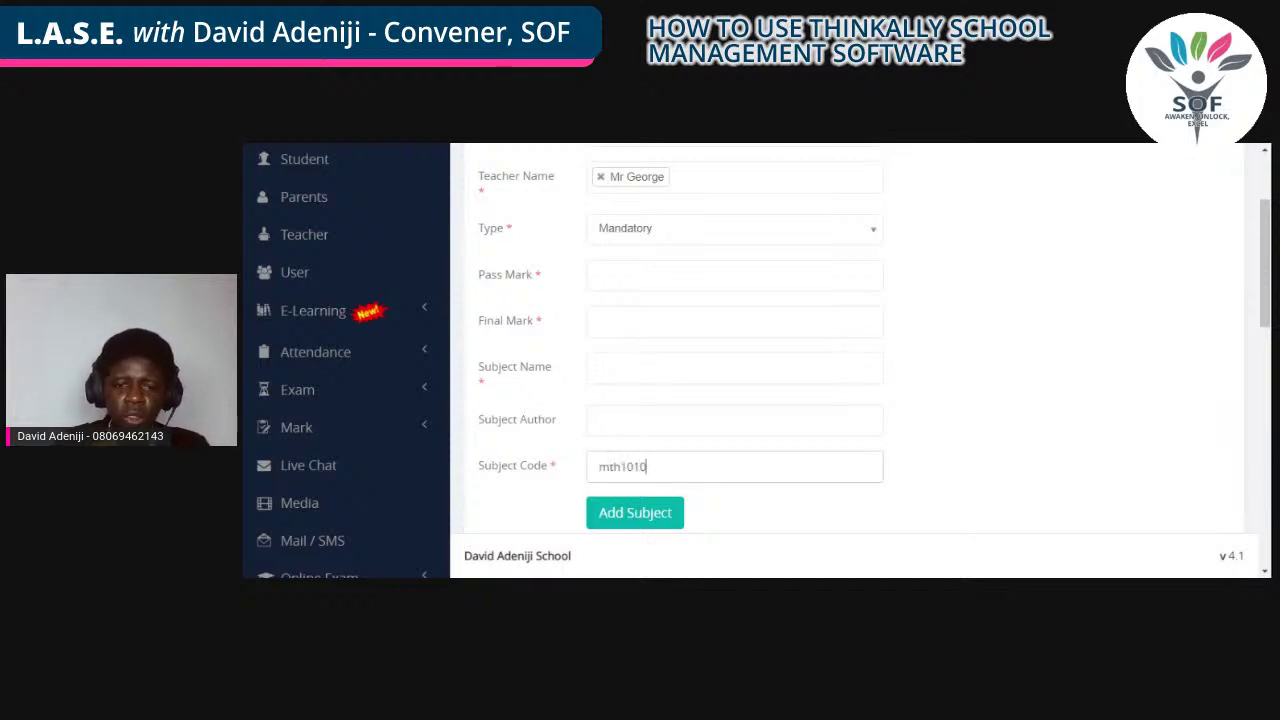
pyautogui.hotkey('ctrl', 'a')
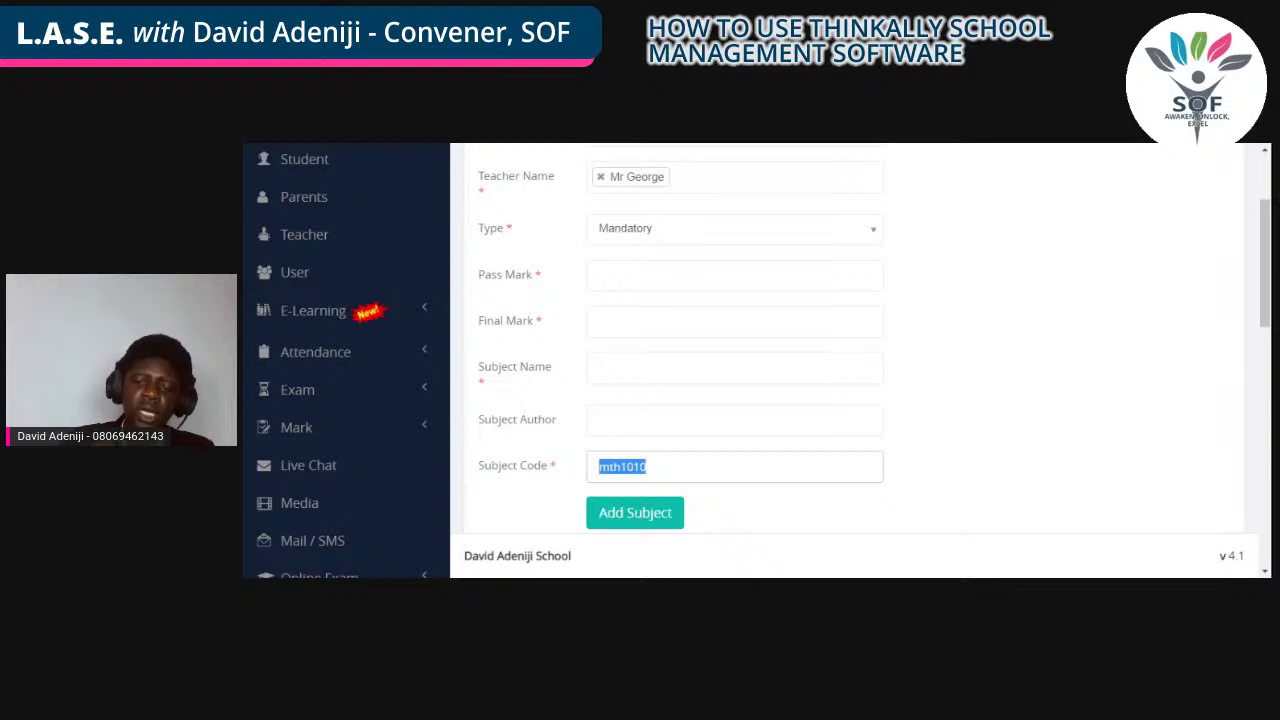
pyautogui.press('BackSpace')
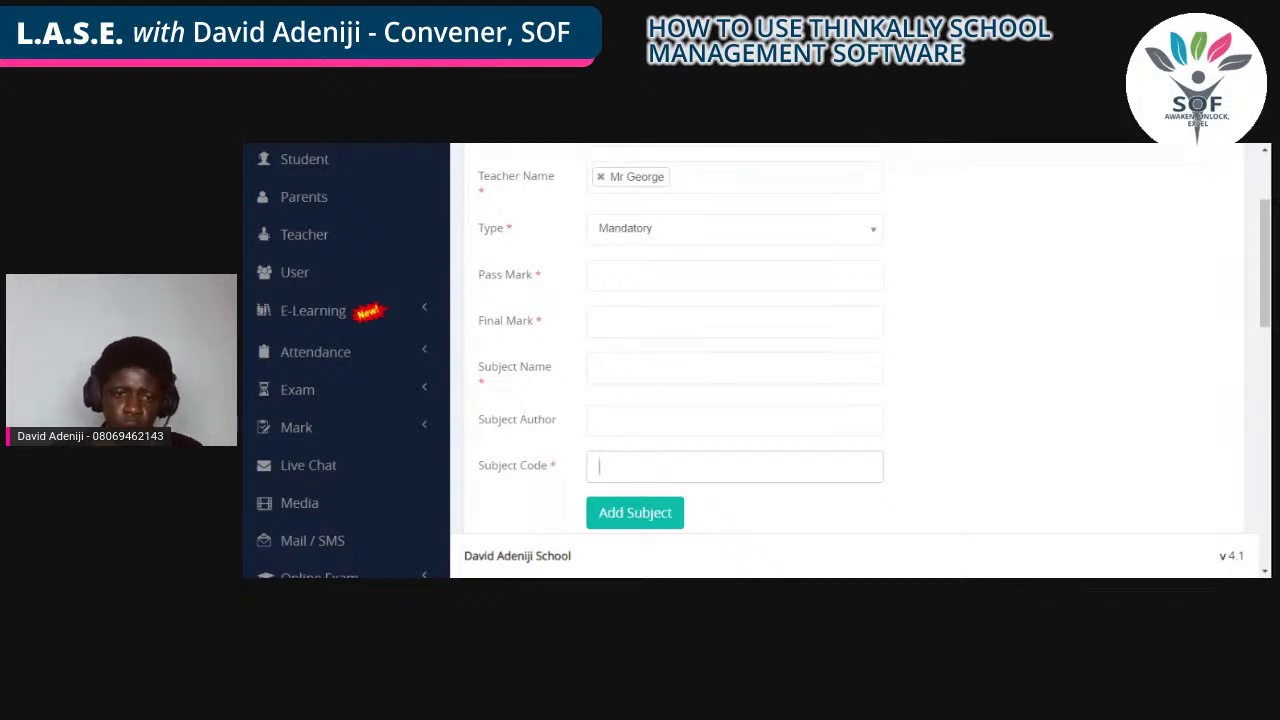
pyautogui.scroll(3, 936, 148)
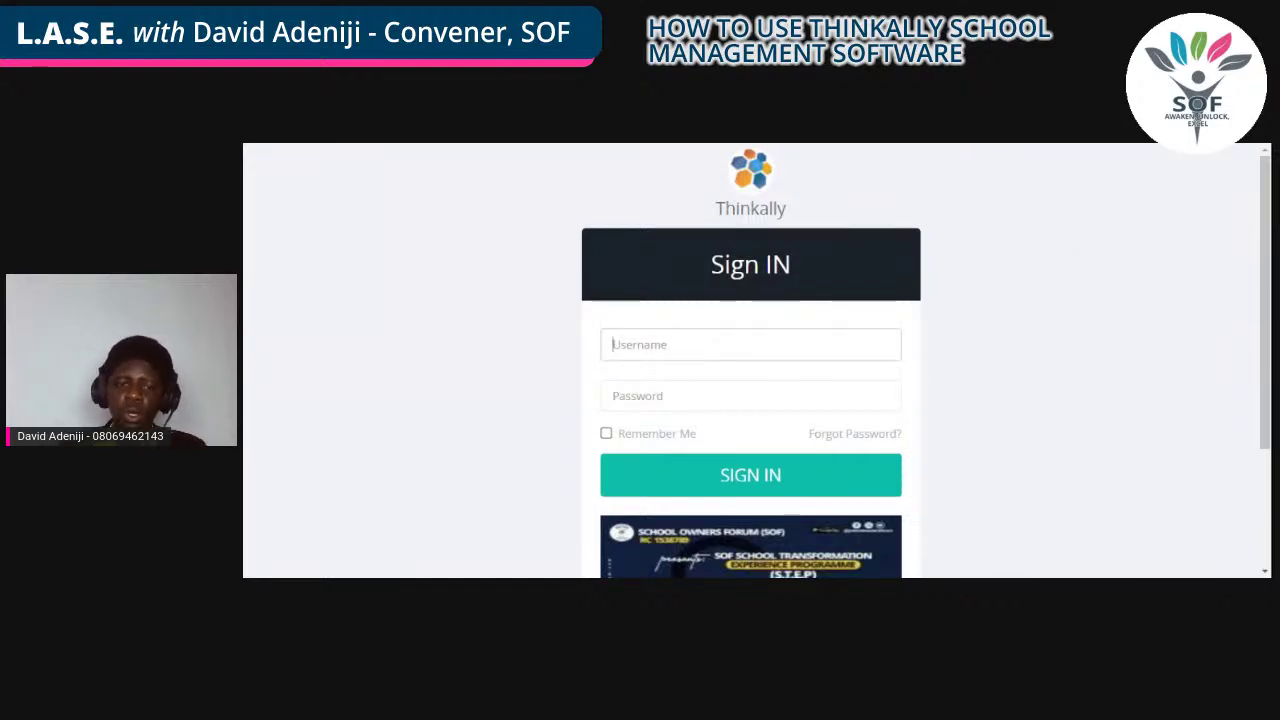
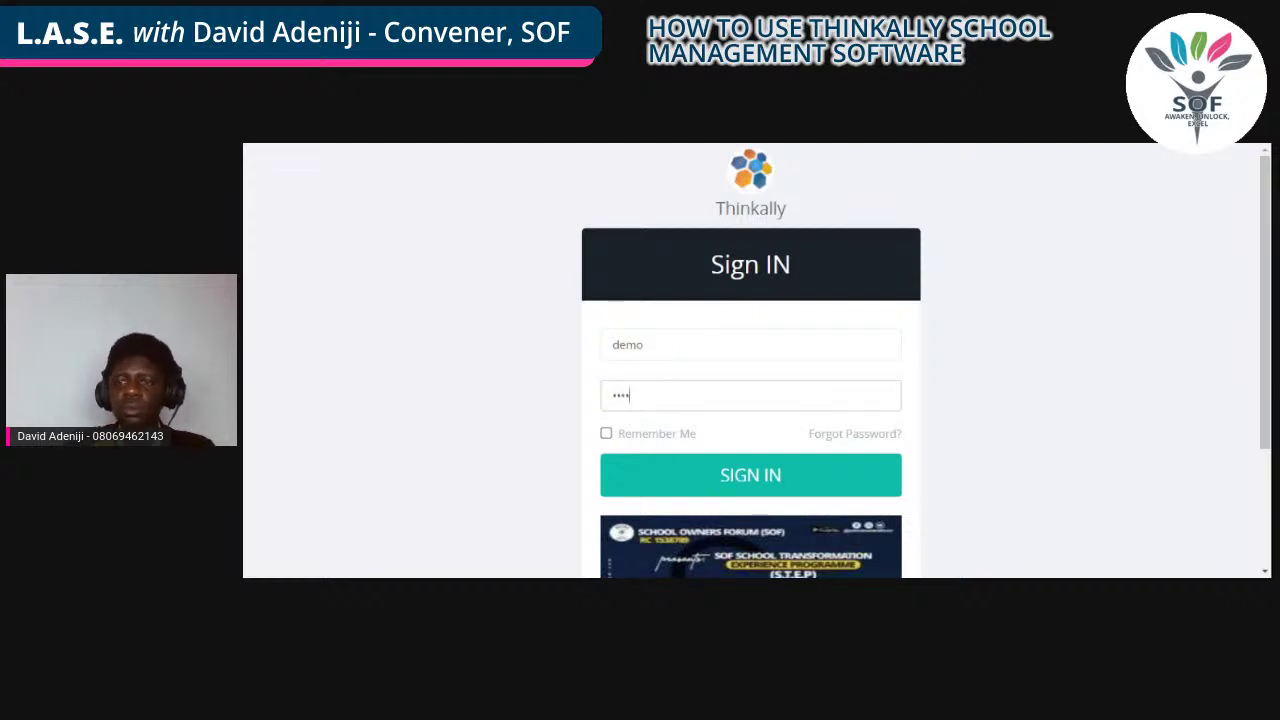
# Sign in with the demo credentials and zoom the browser out to view the dashboard.
pyautogui.press('Return')
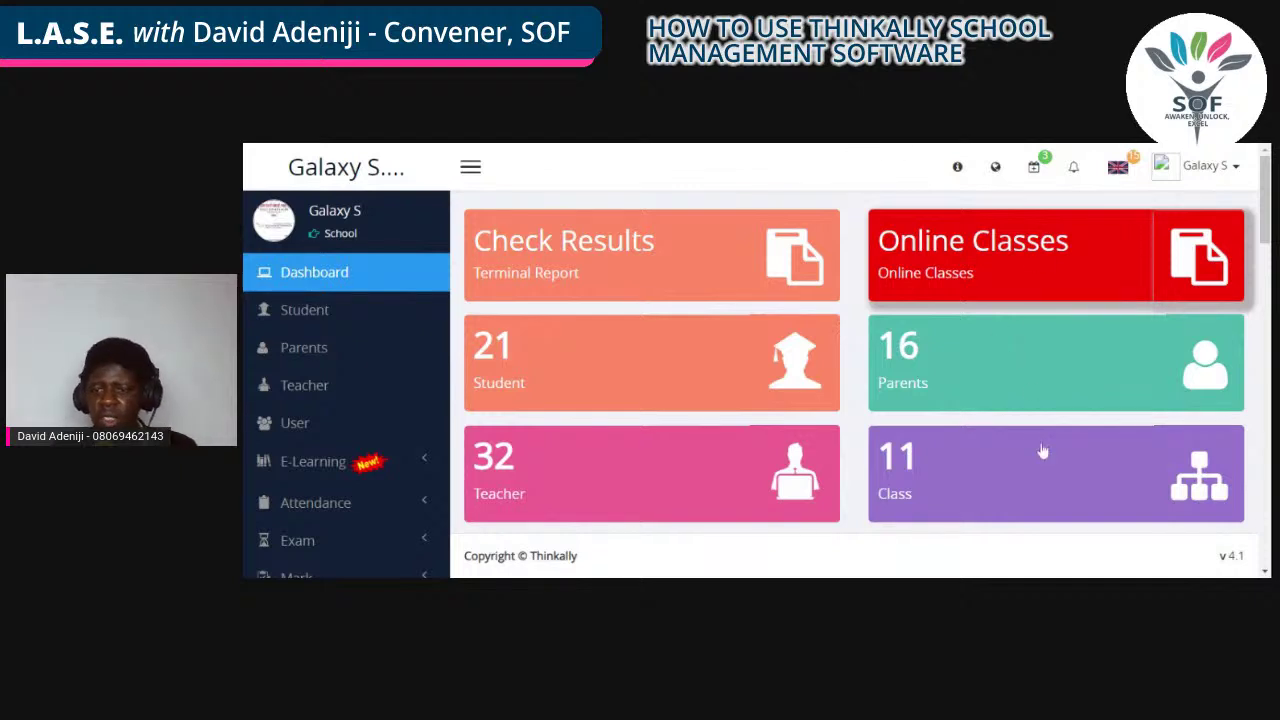
pyautogui.hotkey('ctrl', '-')
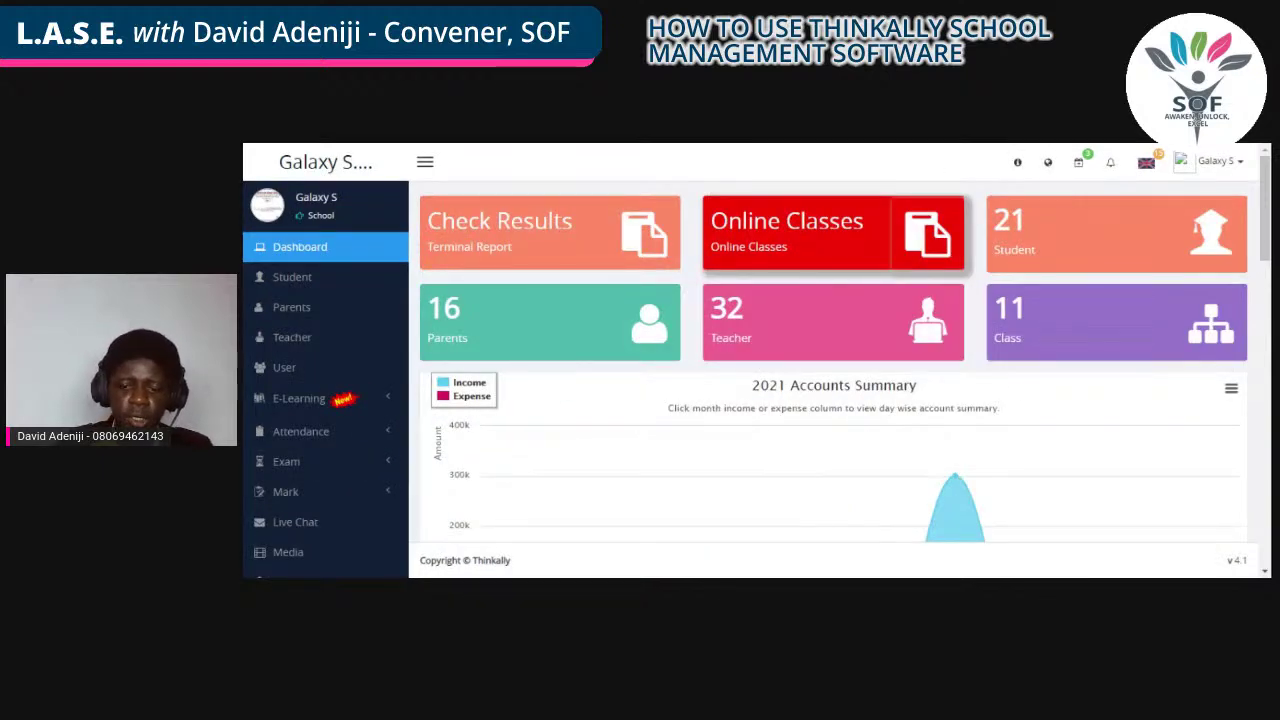
pyautogui.hotkey('ctrl', '+')
pyautogui.hotkey('ctrl', '+')
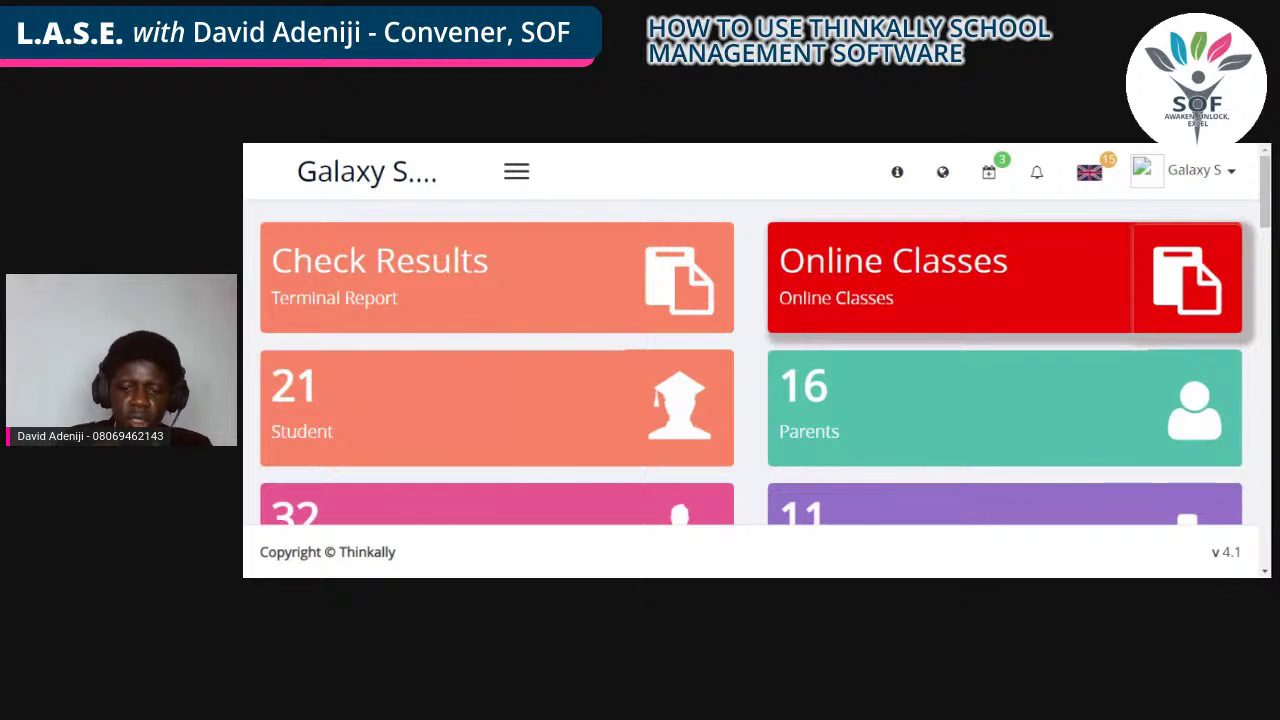
pyautogui.hotkey('ctrl', '-')
pyautogui.hotkey('ctrl', '-')
pyautogui.scroll(-2, 340, 337)
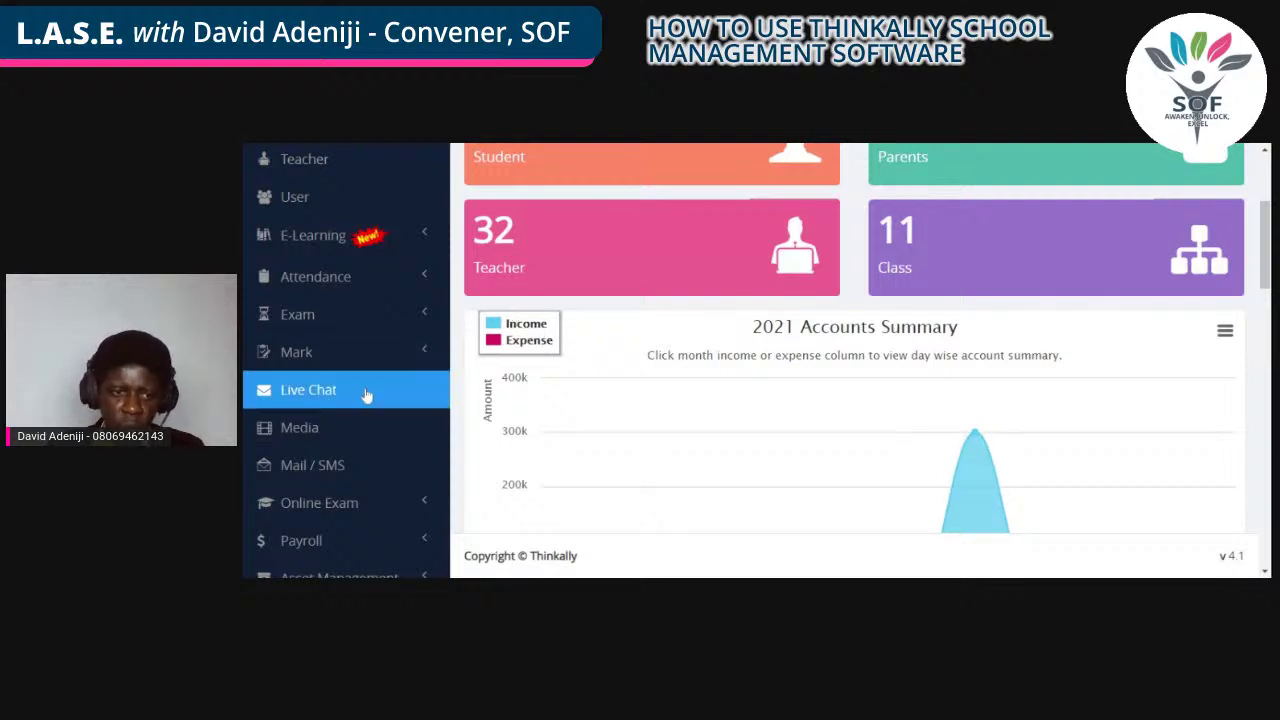
# Delete the New Examination and Demo Exam entries from the Exam list.
pyautogui.click(403, 330)
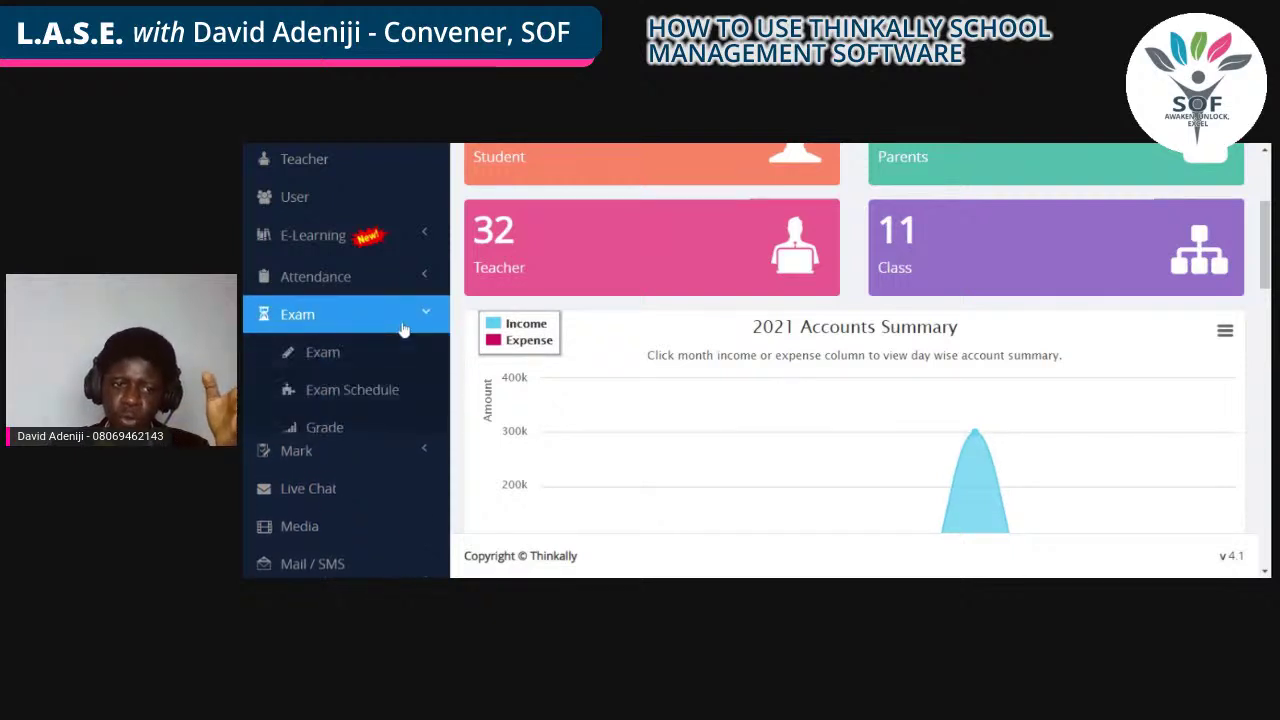
pyautogui.click(328, 356)
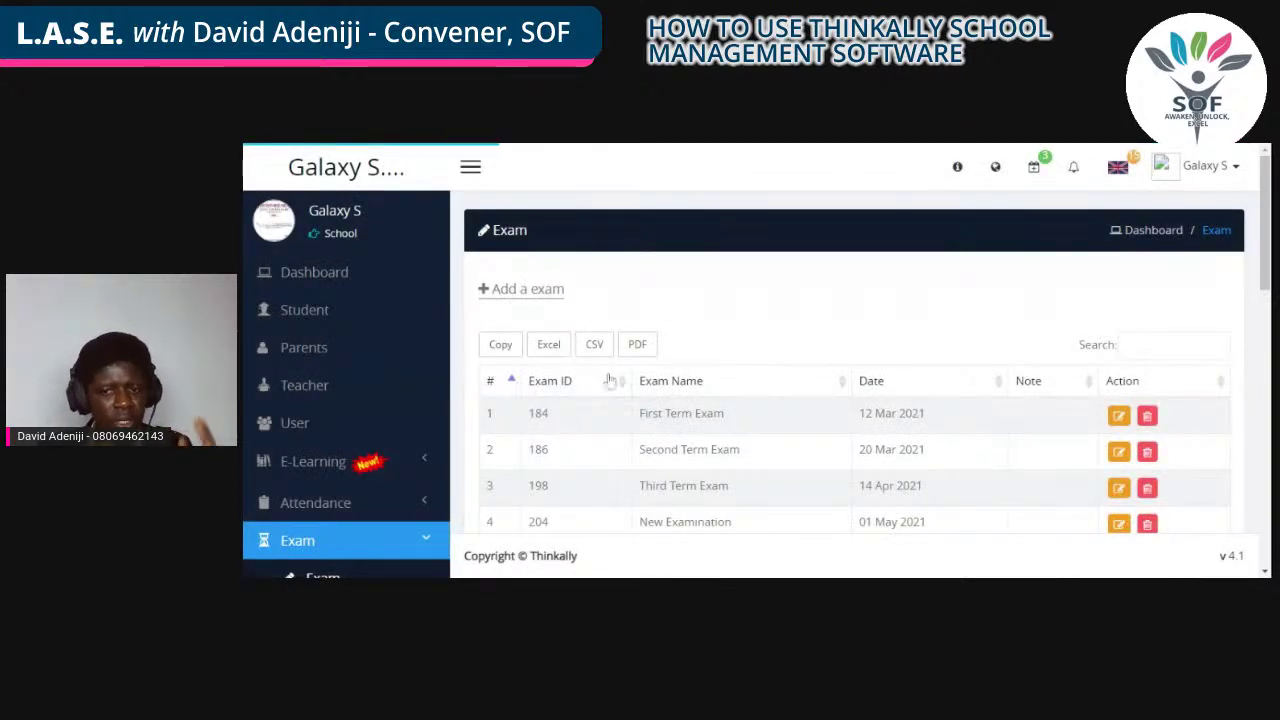
pyautogui.scroll(-1, 606, 377)
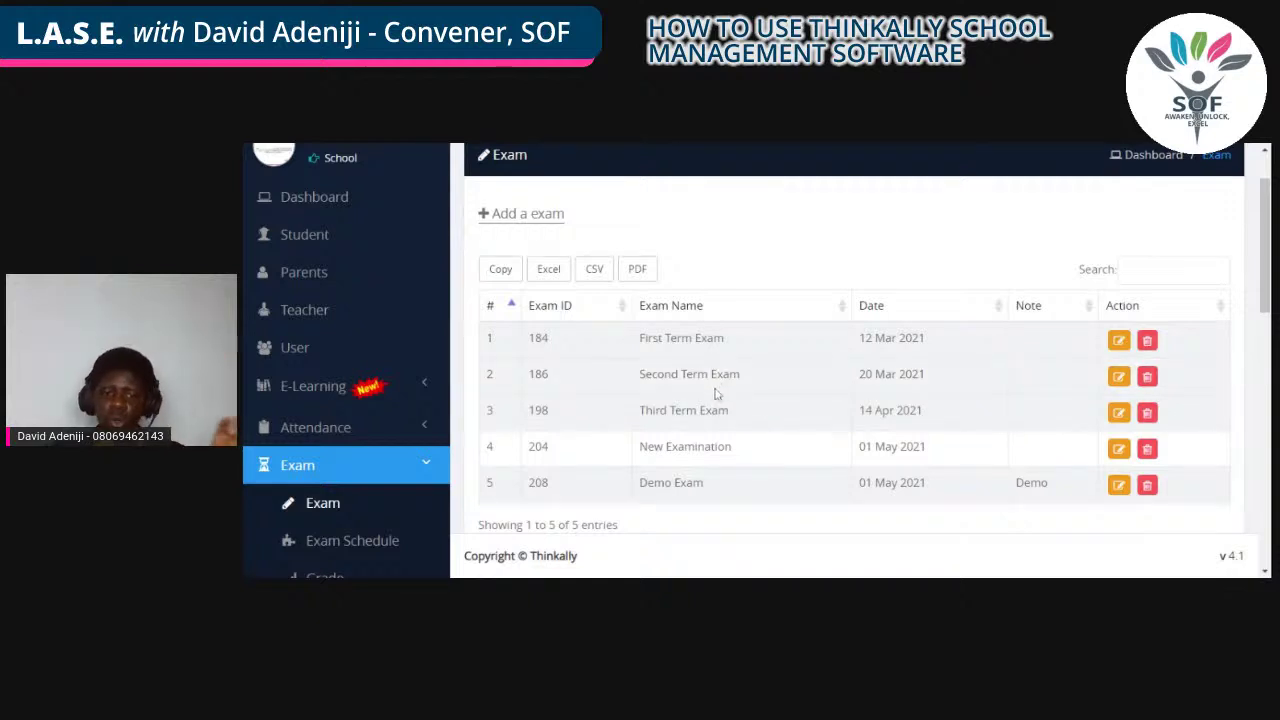
pyautogui.scroll(-1, 766, 411)
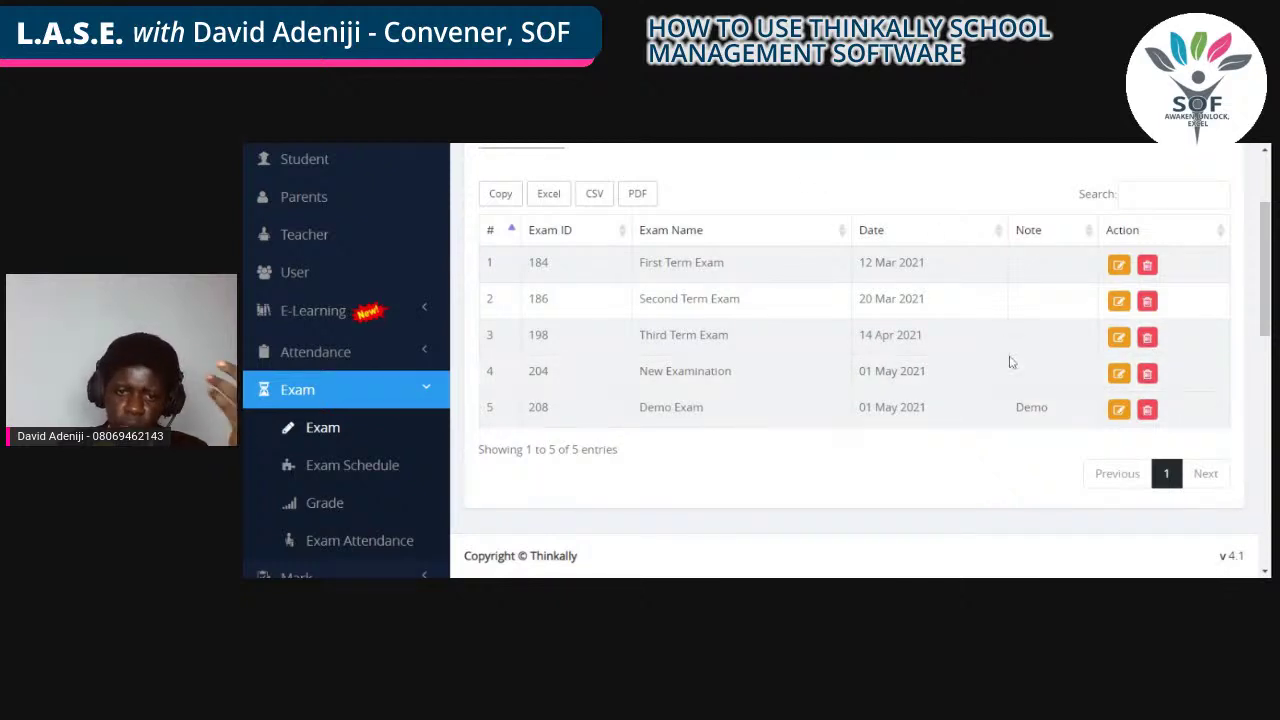
pyautogui.click(1147, 373)
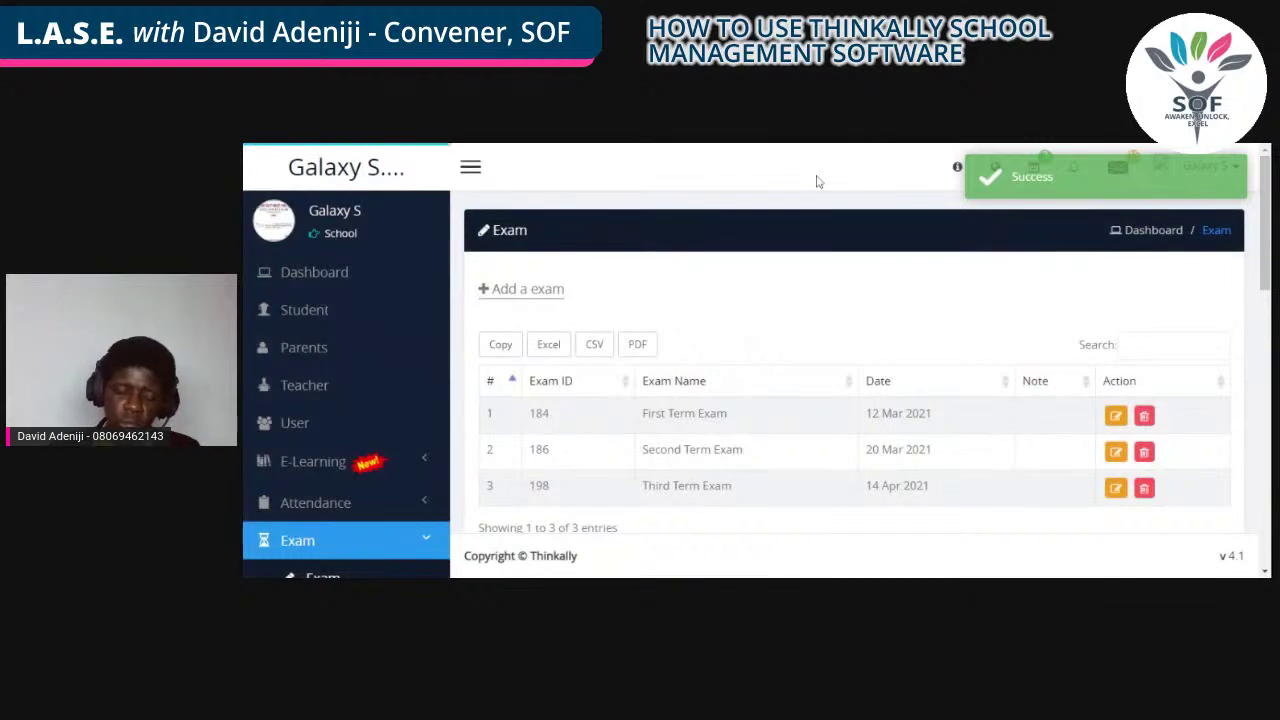
pyautogui.scroll(-3, 818, 340)
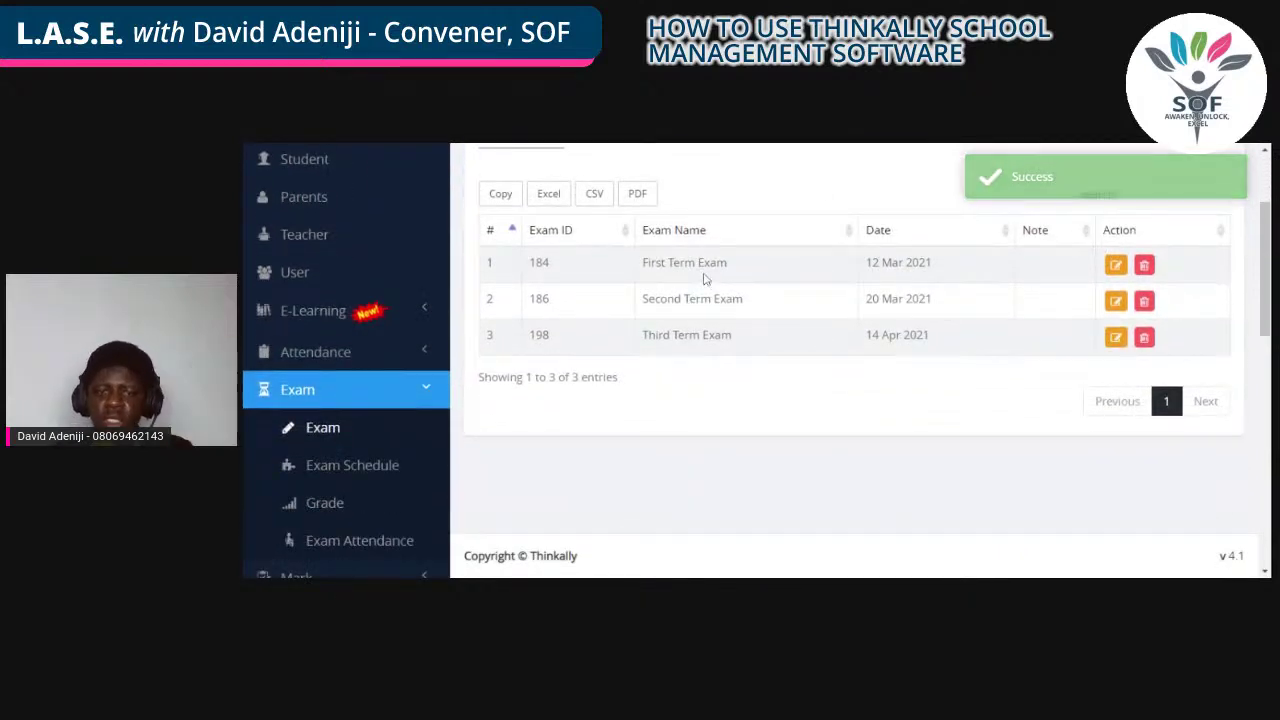
pyautogui.scroll(3, 560, 295)
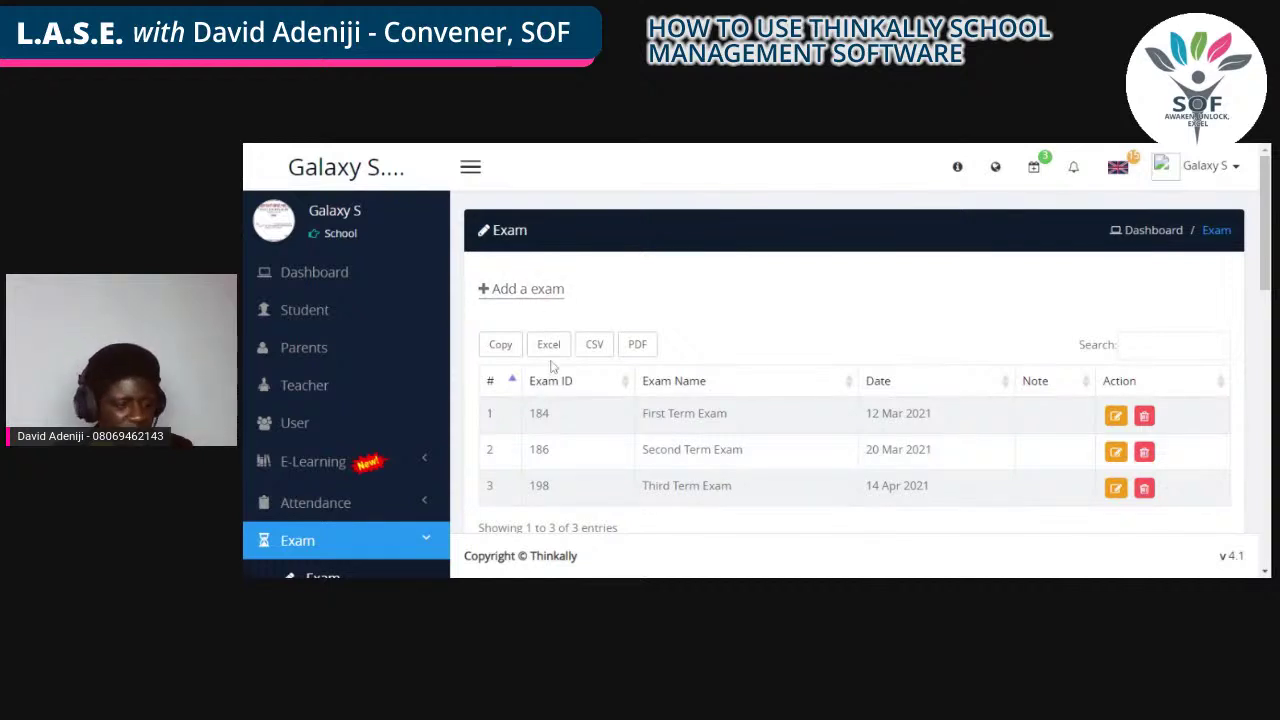
# Bring up the Add Exam form.
pyautogui.click(527, 288)
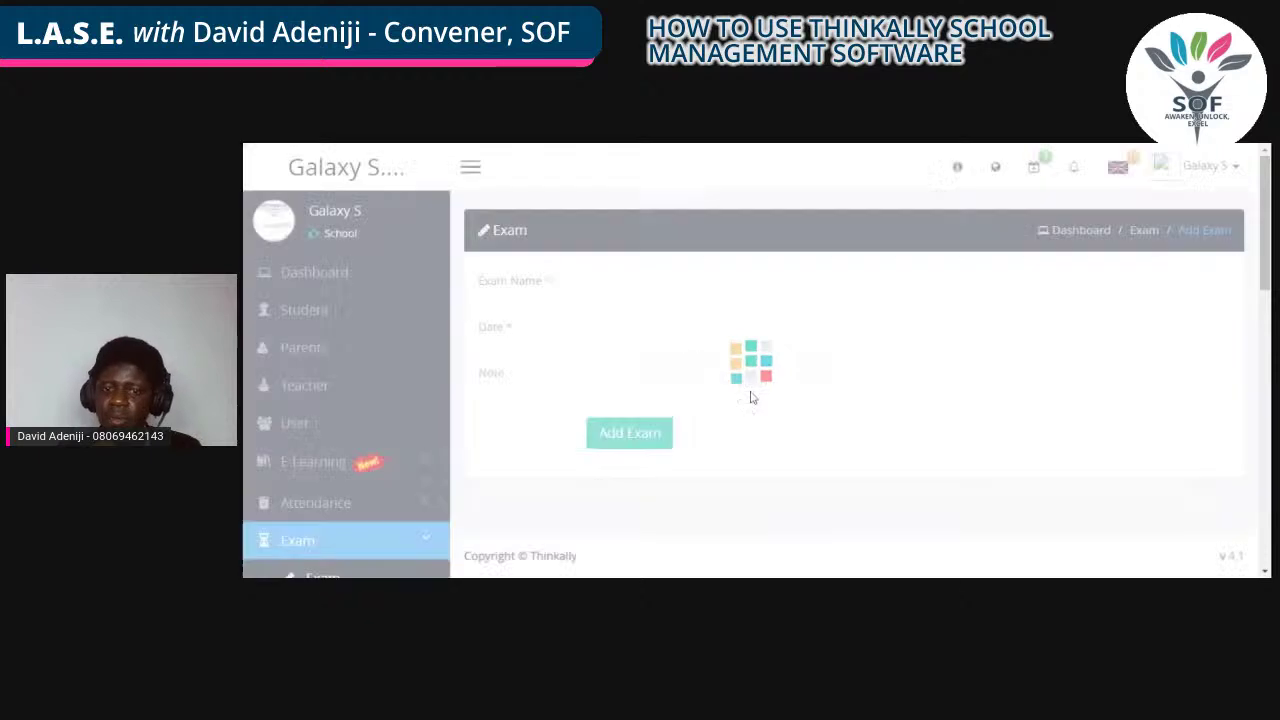
pyautogui.scroll(-2, 500, 380)
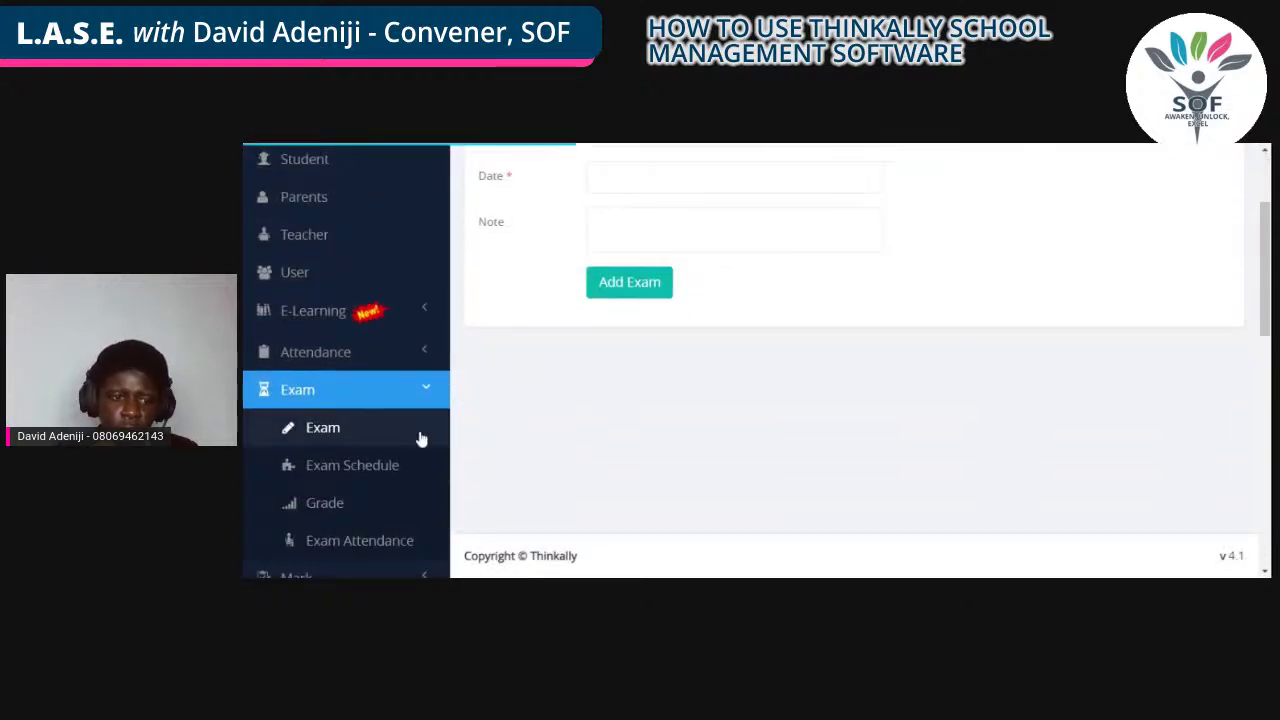
pyautogui.scroll(-1, 417, 437)
pyautogui.click(423, 503)
# Start a new mark distribution with type C.A. and value 40.
pyautogui.scroll(-2, 421, 497)
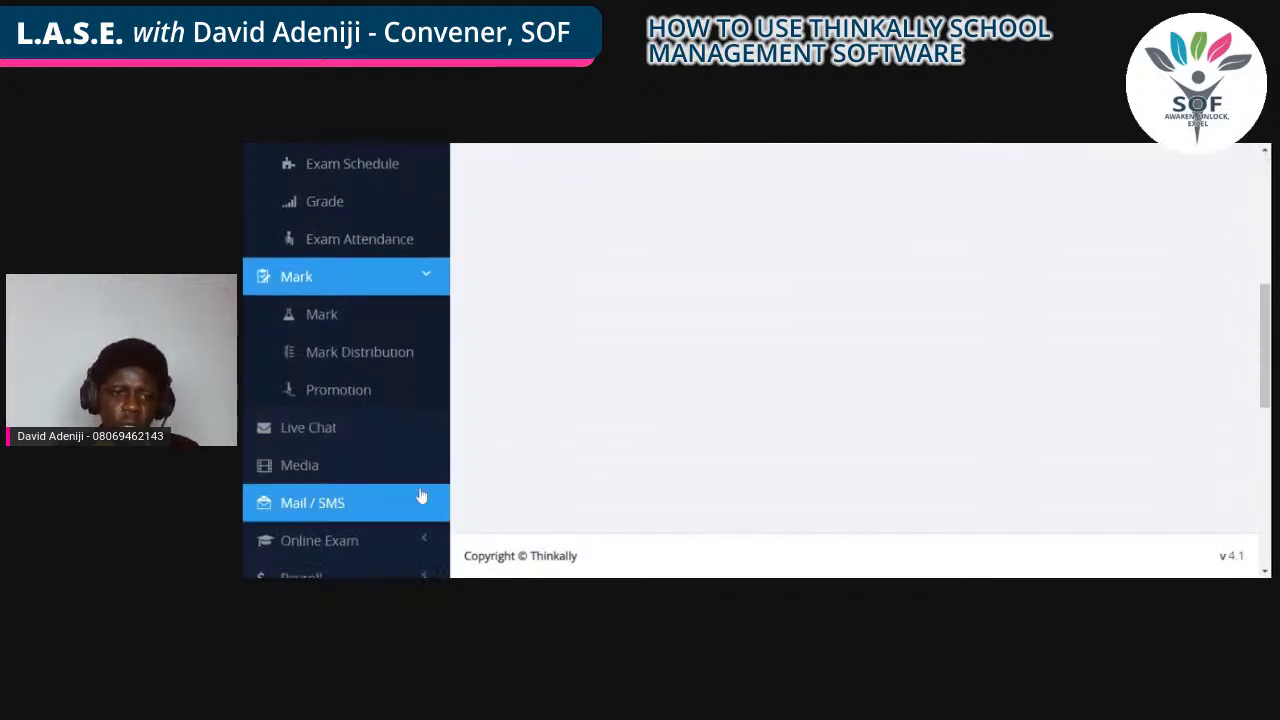
pyautogui.click(398, 364)
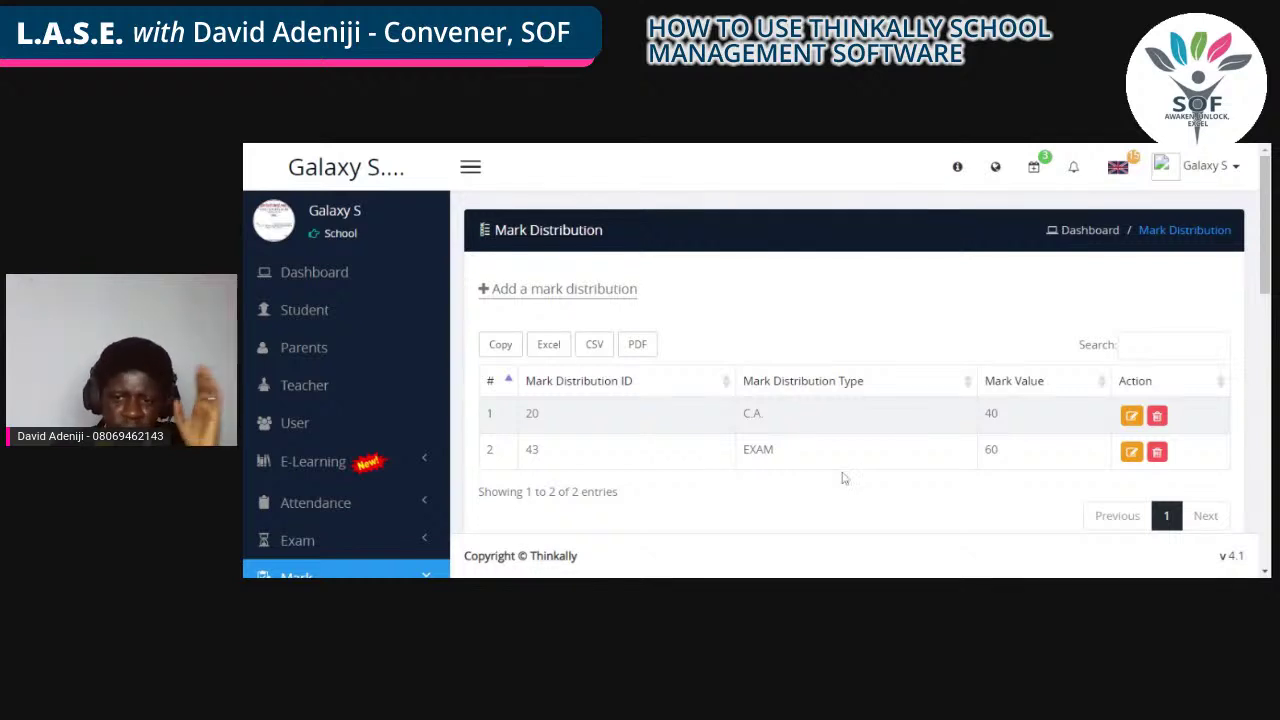
pyautogui.click(531, 290)
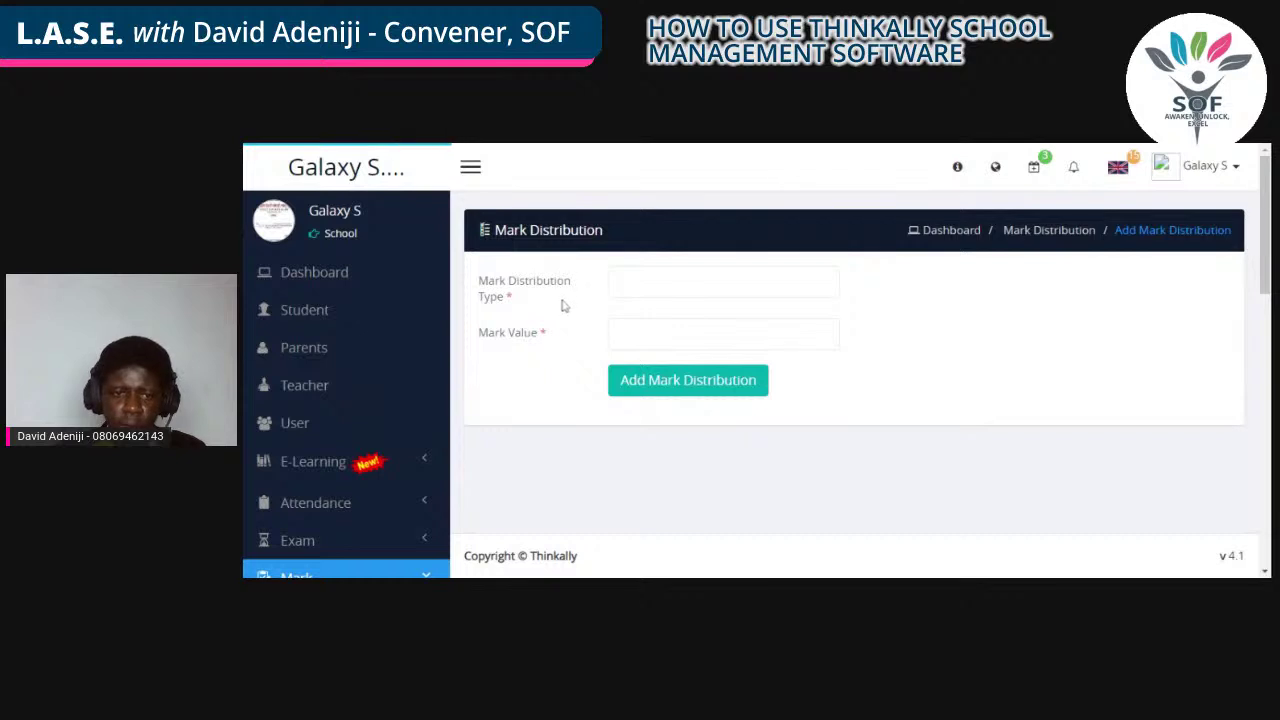
pyautogui.click(723, 280)
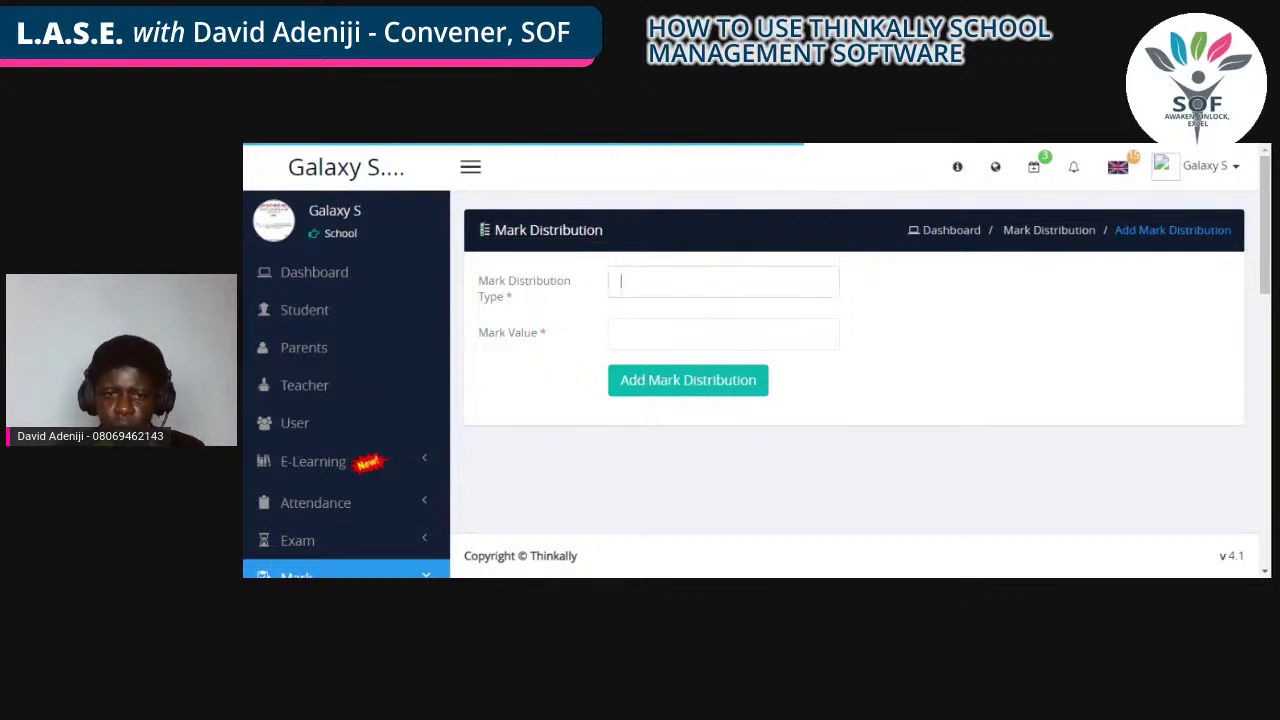
pyautogui.write('C.A.')
pyautogui.click(723, 334)
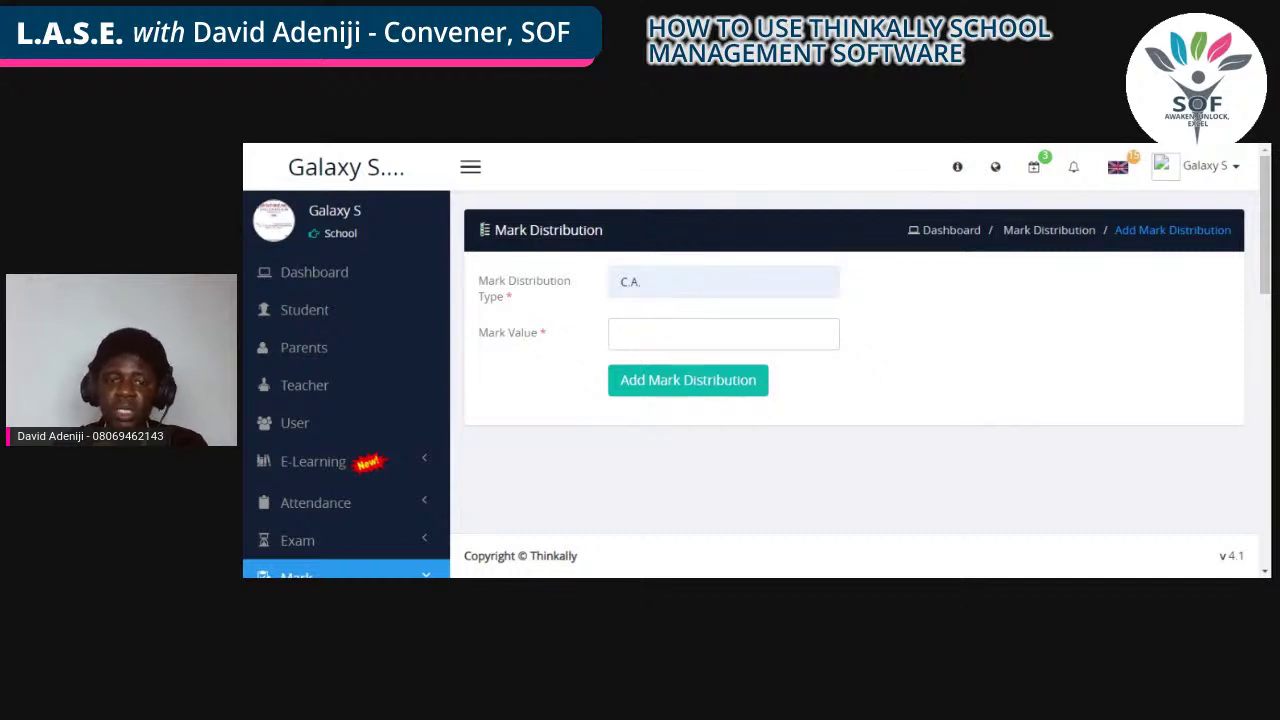
pyautogui.write('40')
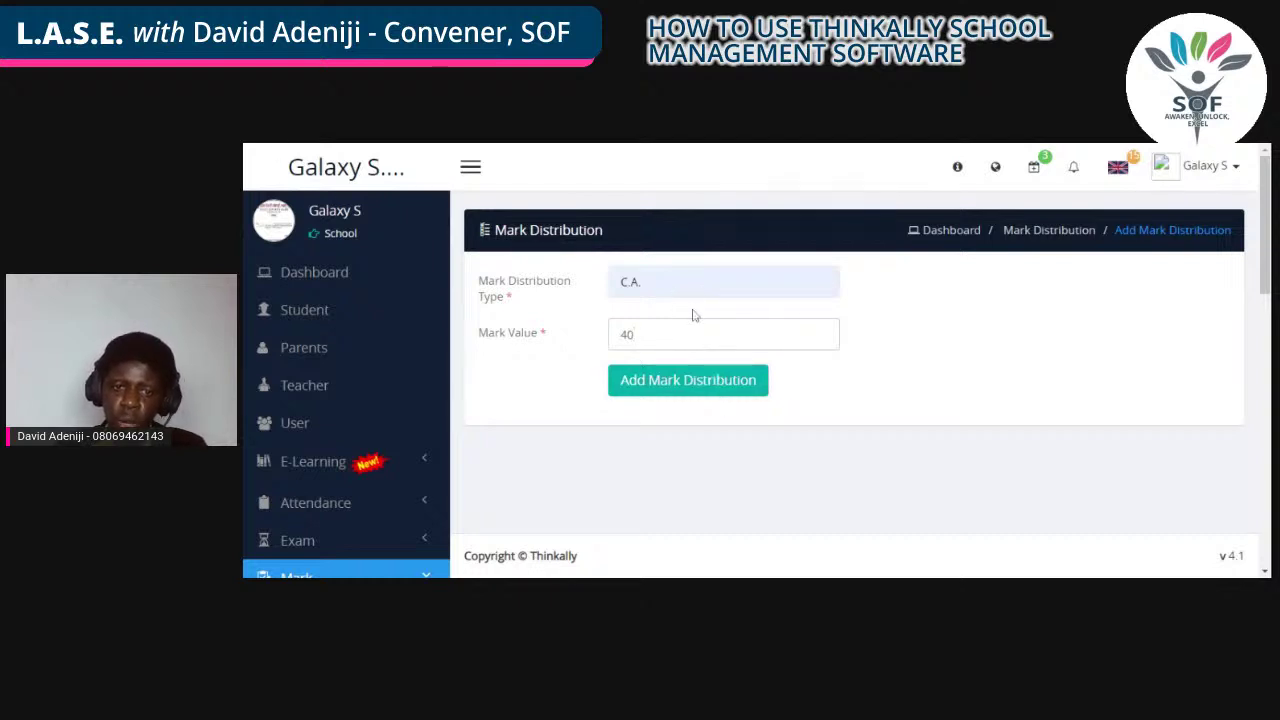
# Replace the entry with an EXAM distribution worth 60 and save it.
pyautogui.hotkey('ctrl', 'a')
pyautogui.write('e')
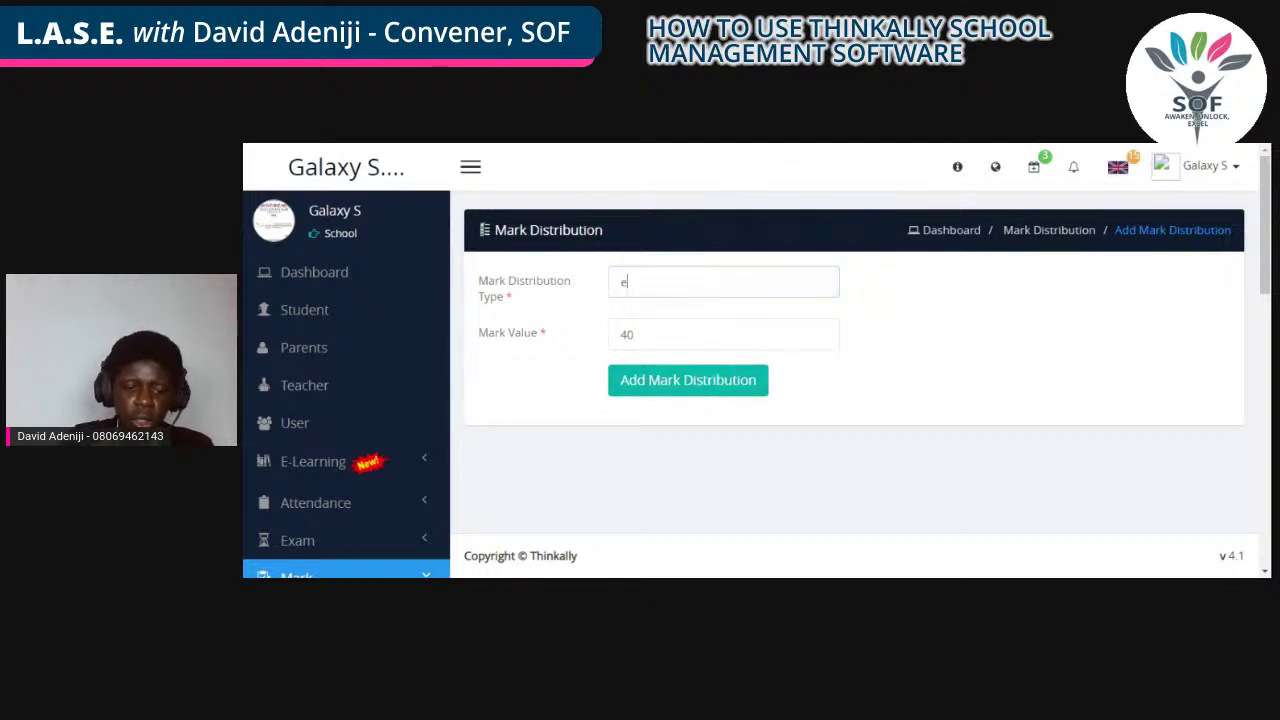
pyautogui.press('Tab')
pyautogui.write('6')
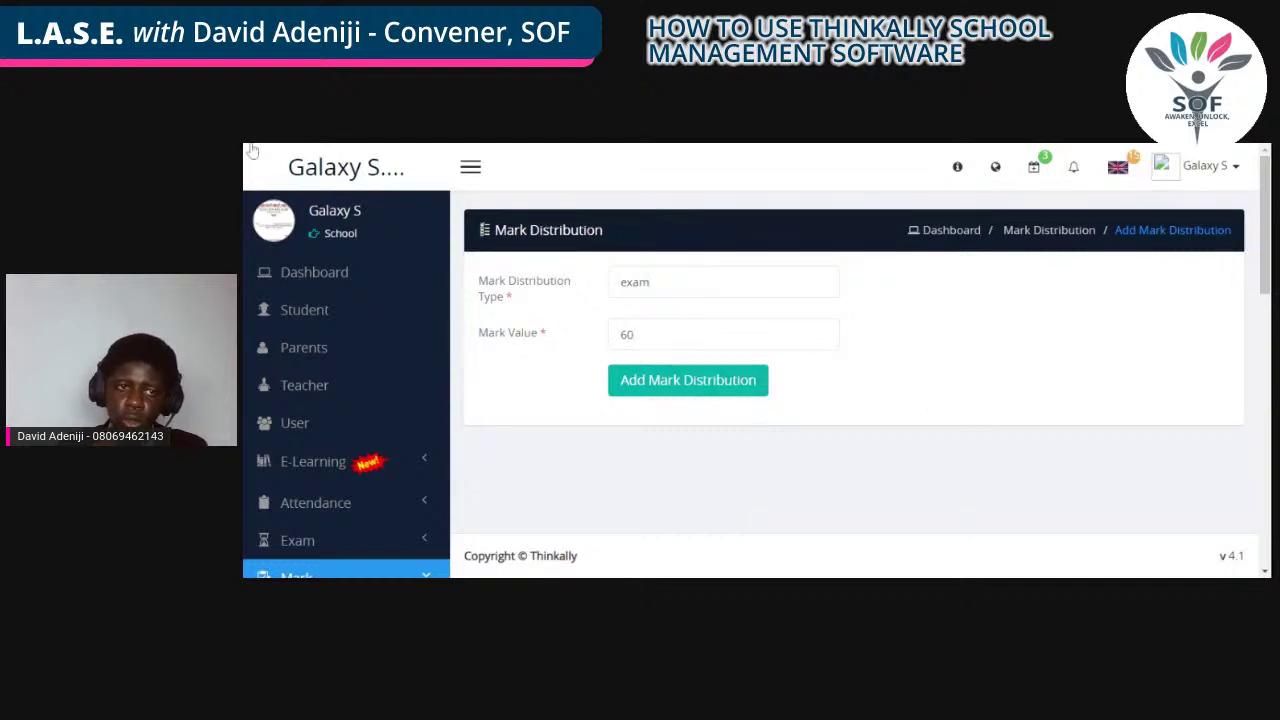
pyautogui.press('Return')
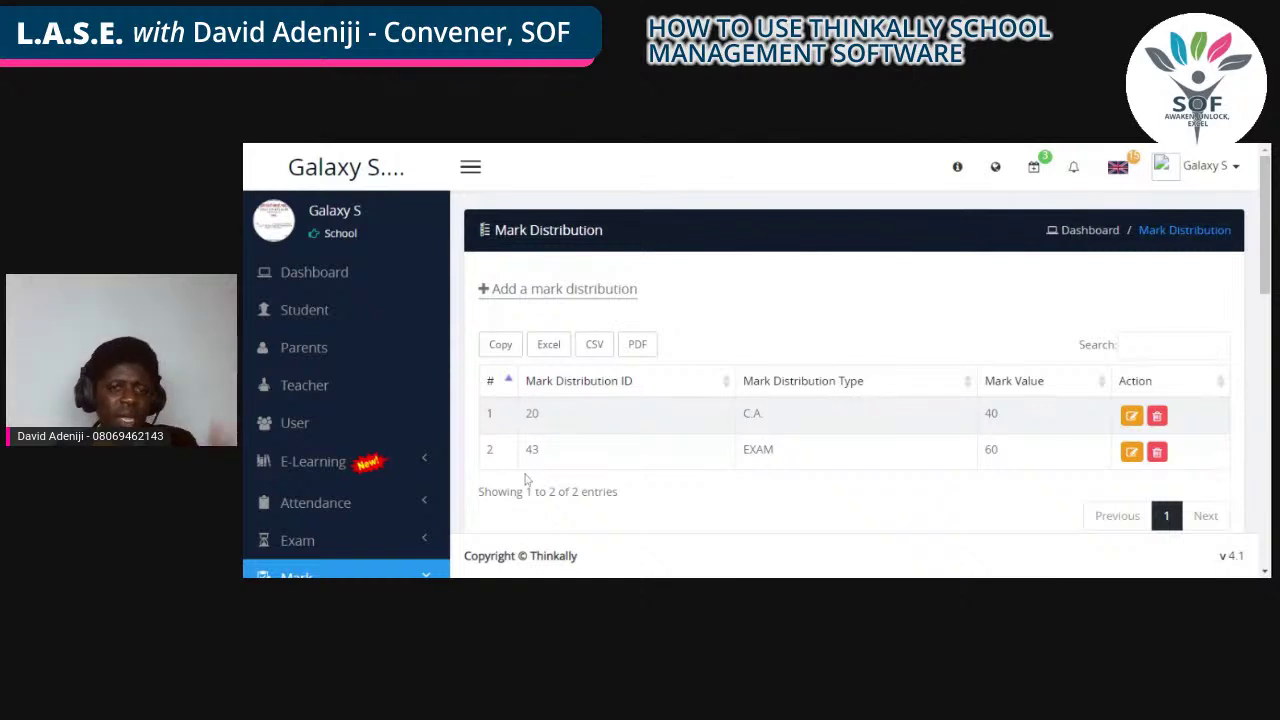
# Go to the Mark page to reach the Add Mark option.
pyautogui.scroll(-3, 334, 449)
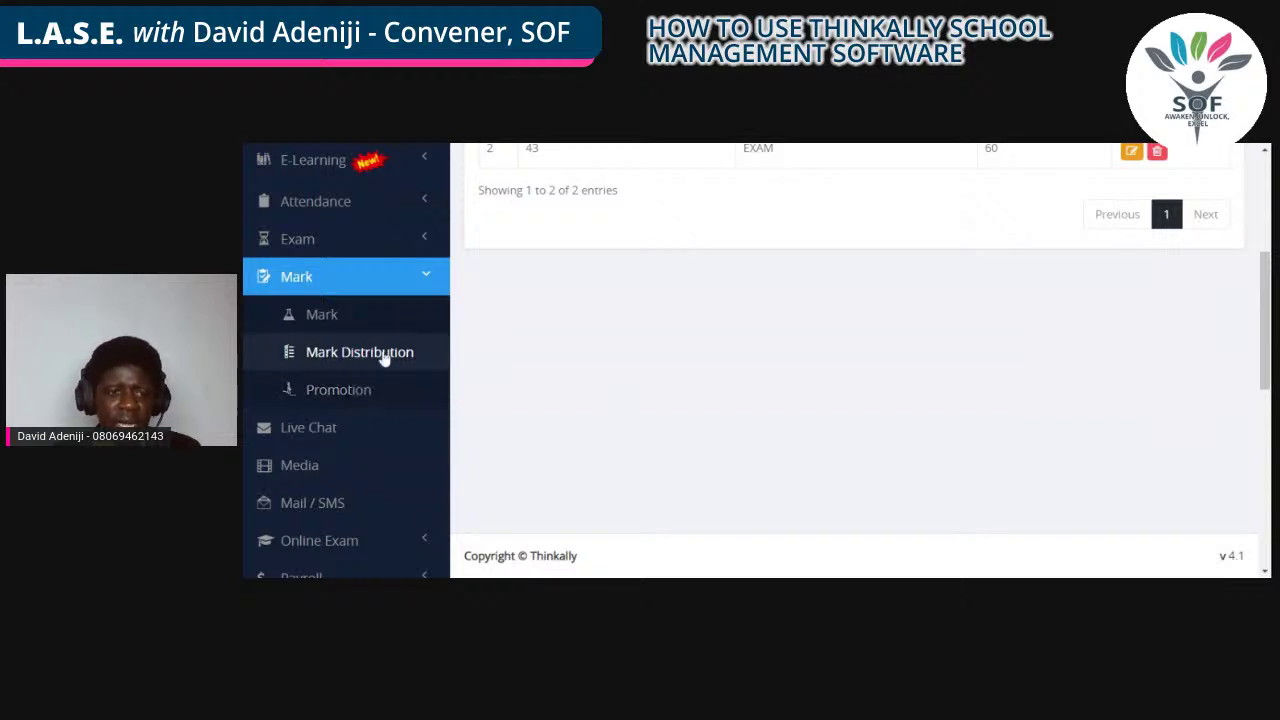
pyautogui.scroll(1, 371, 412)
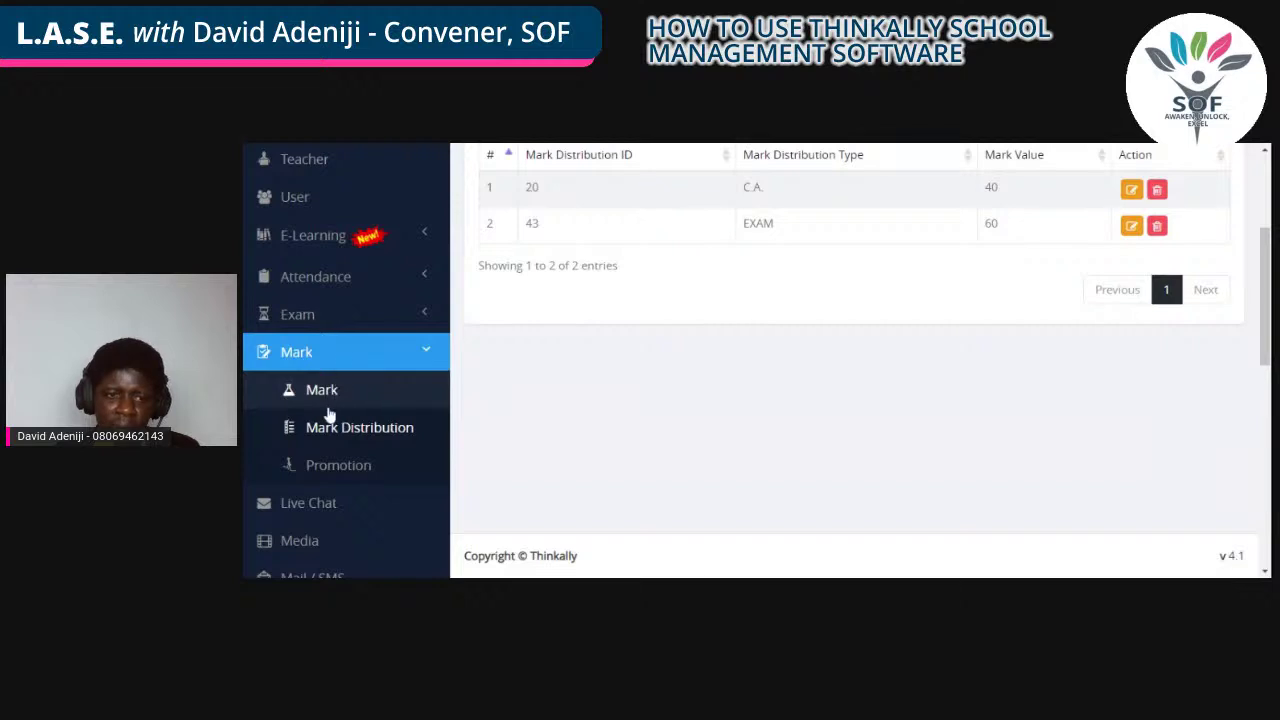
pyautogui.click(324, 395)
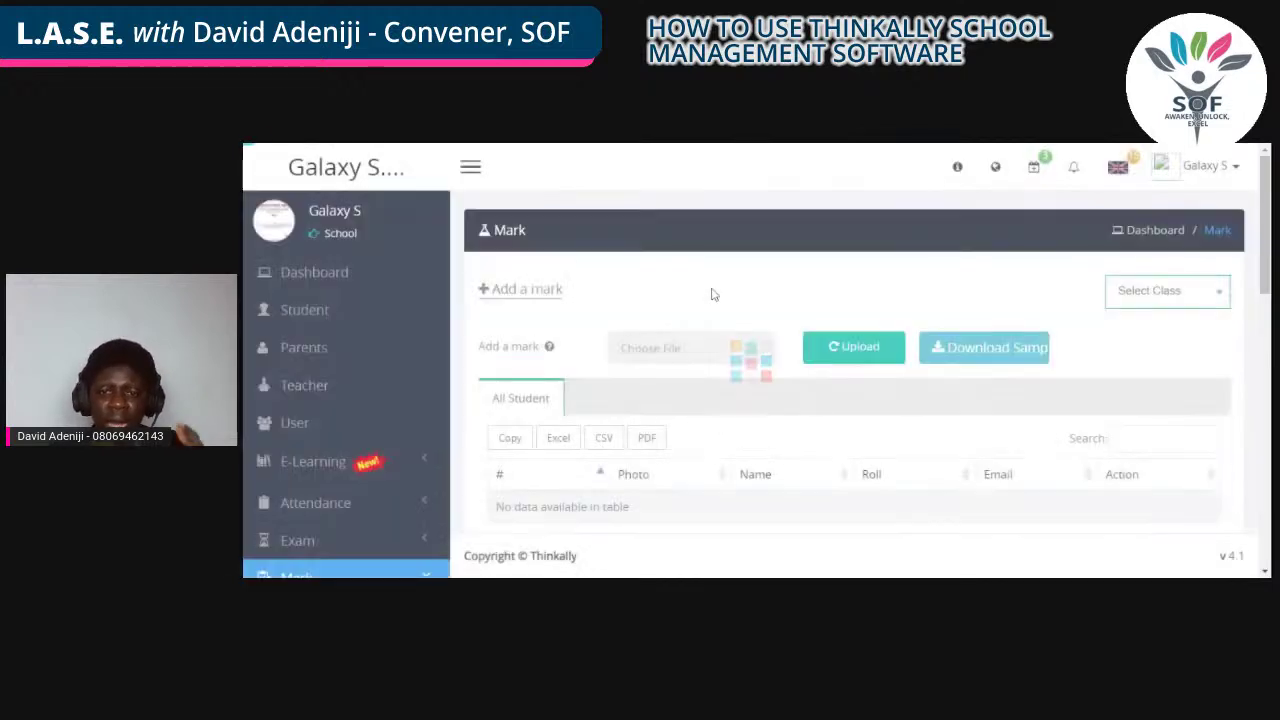
pyautogui.scroll(-3, 857, 294)
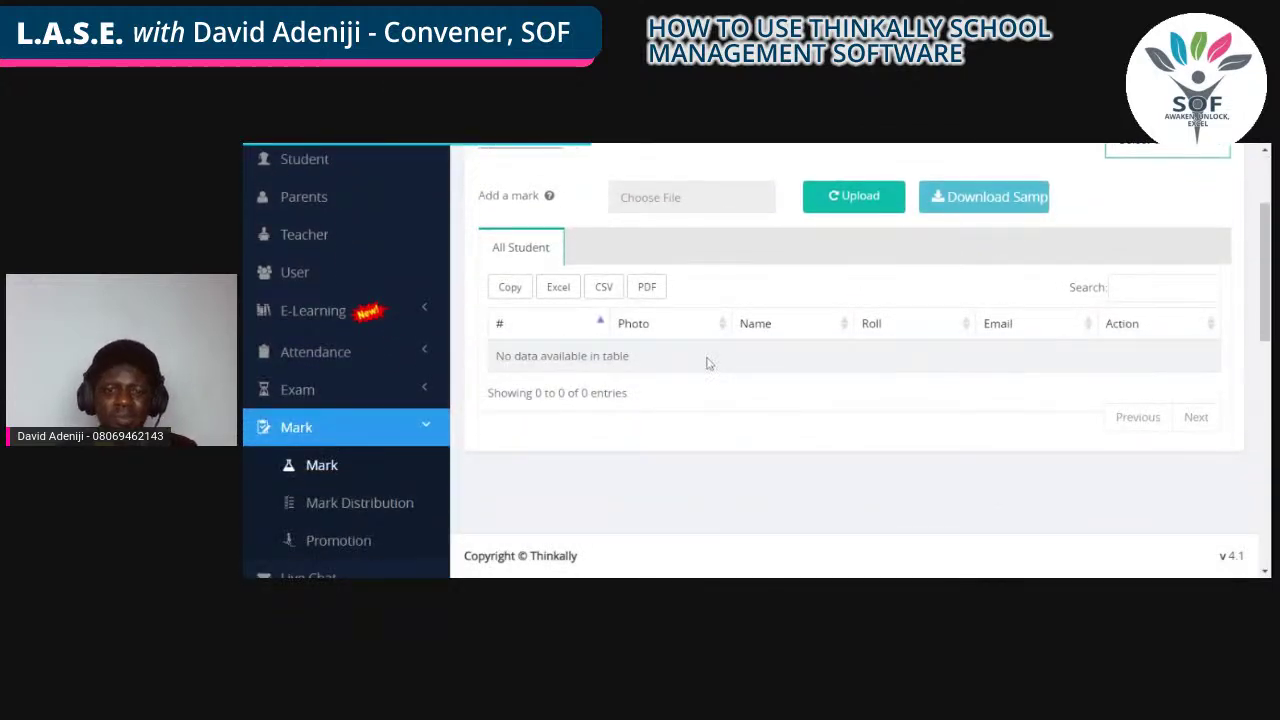
pyautogui.scroll(3, 709, 363)
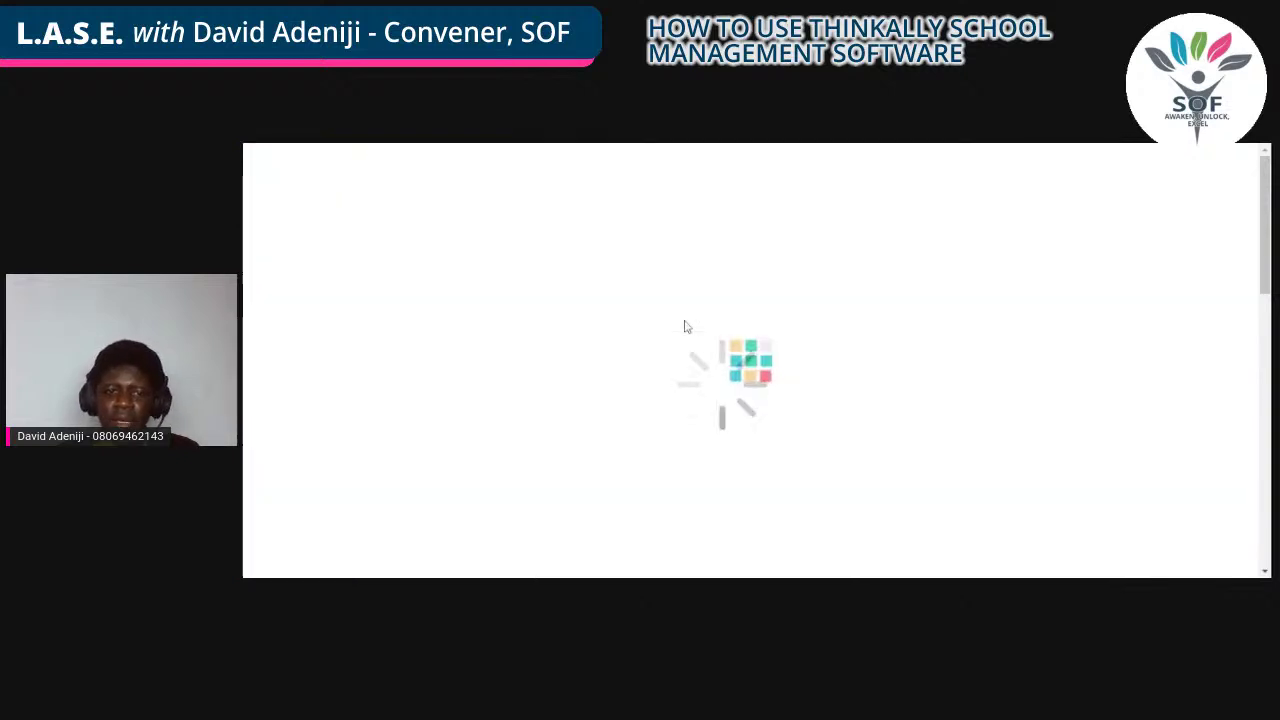
# Load the mark sheet for Third Term Exam, class JSS 2, section JSS 2, subject MUSIC.
pyautogui.click(560, 310)
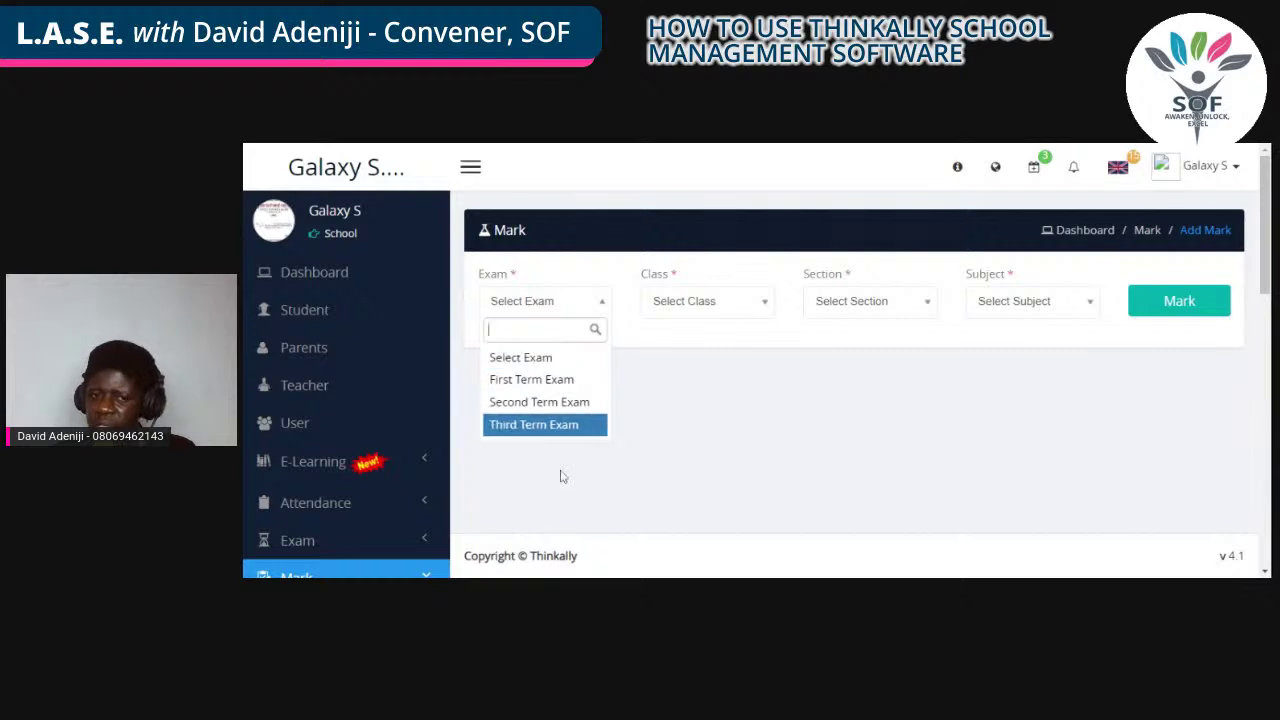
pyautogui.click(553, 425)
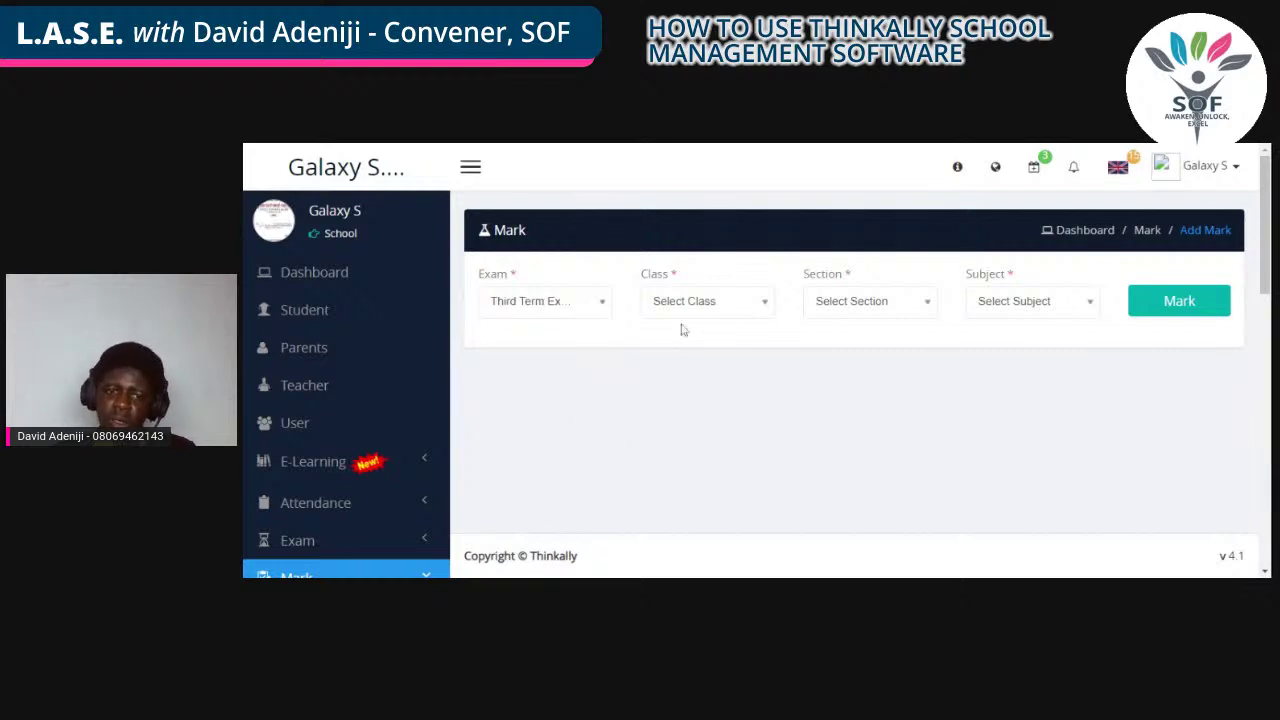
pyautogui.click(702, 301)
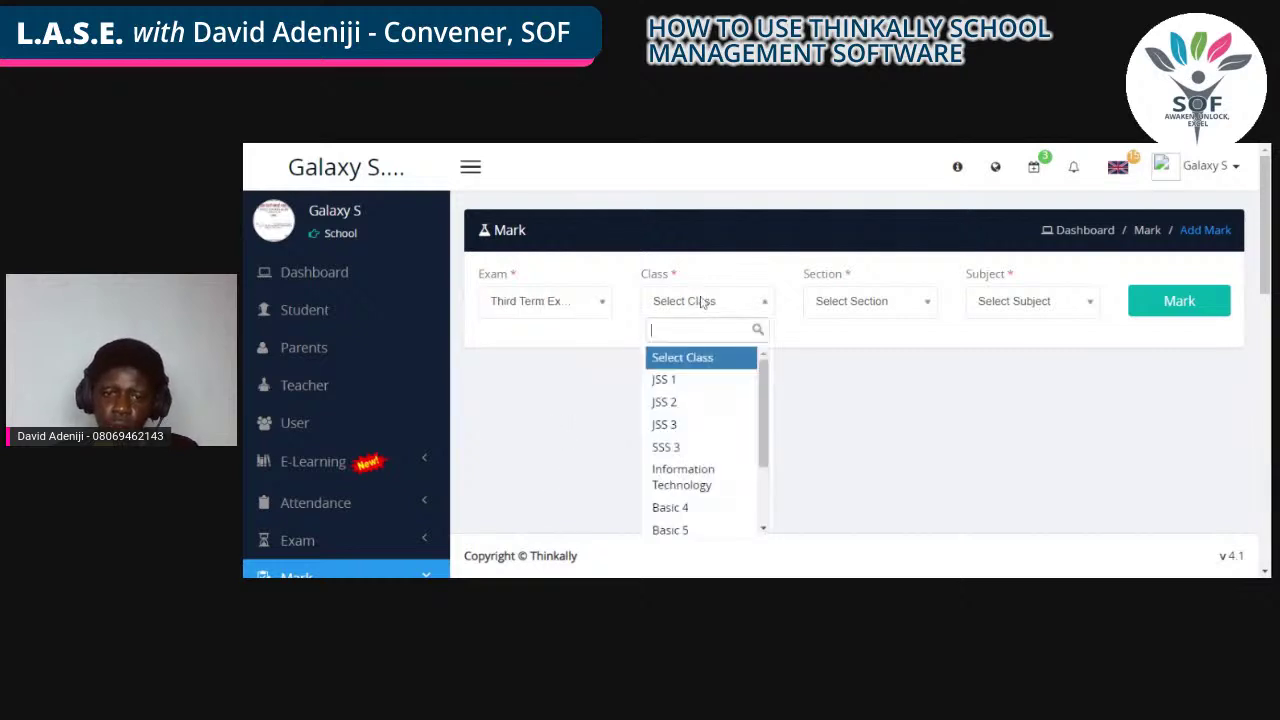
pyautogui.click(695, 403)
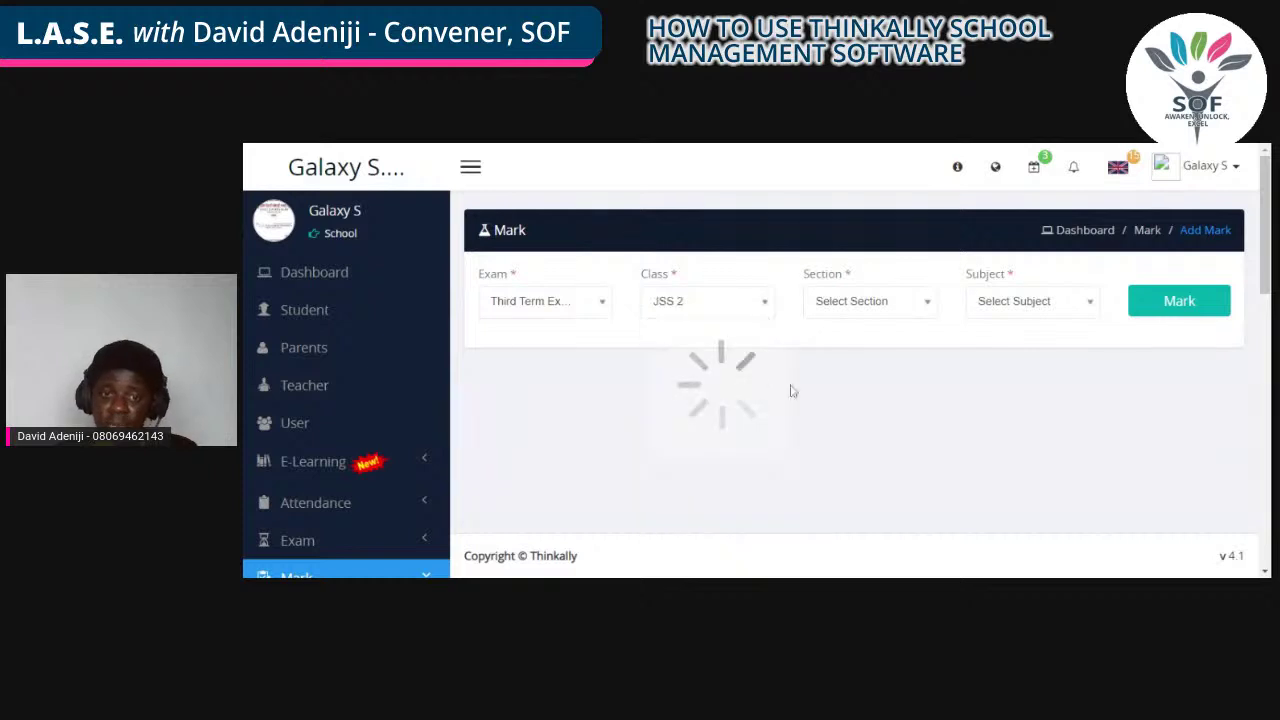
pyautogui.click(868, 313)
pyautogui.click(860, 380)
pyautogui.click(1043, 311)
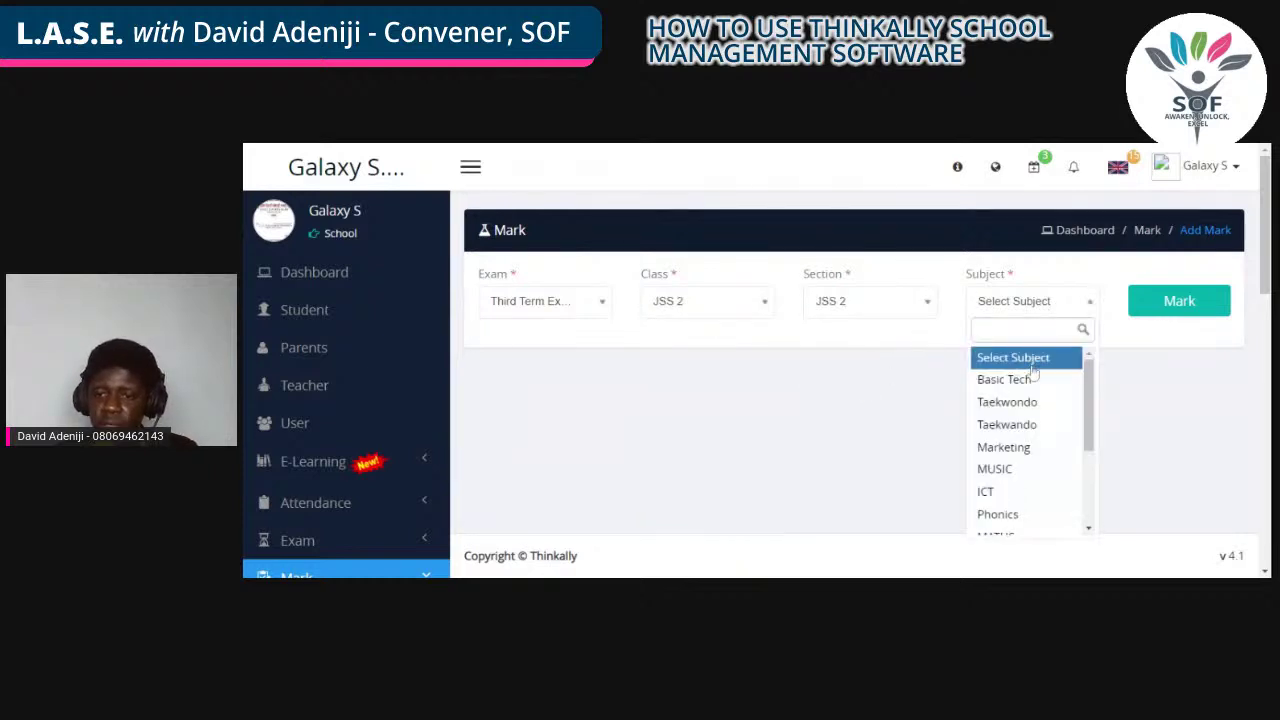
pyautogui.scroll(-1, 1033, 393)
pyautogui.click(1028, 395)
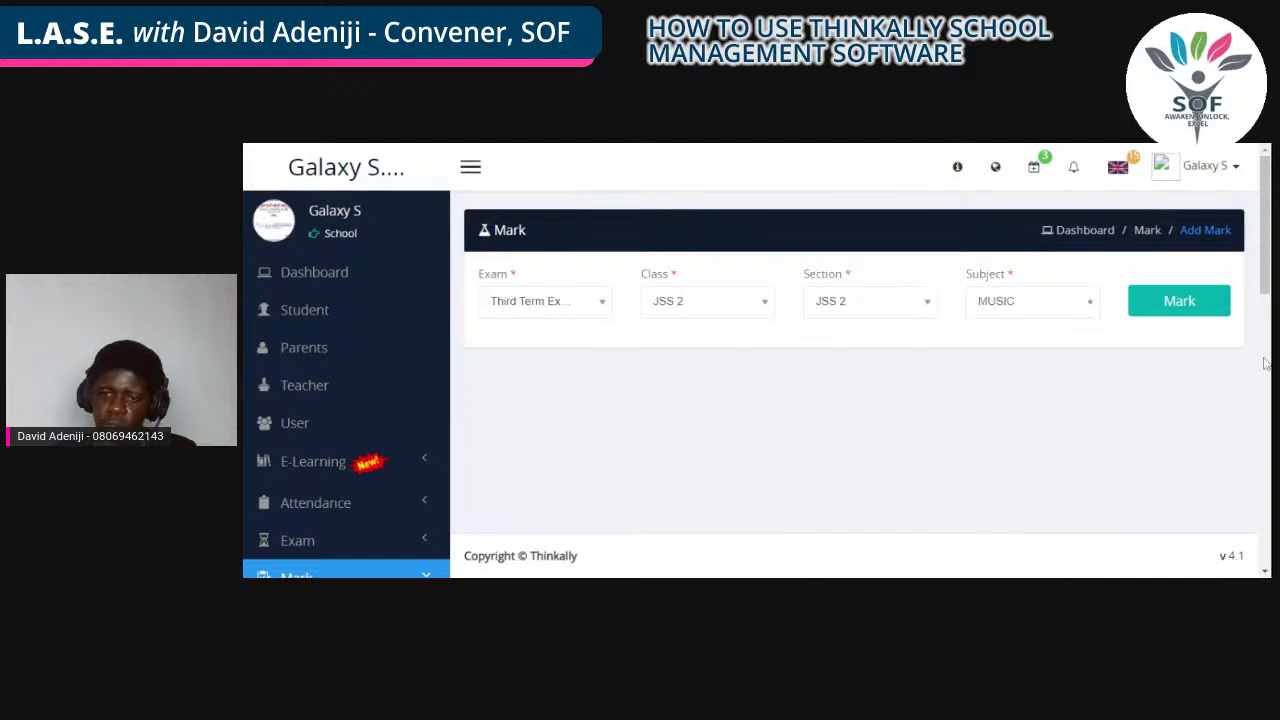
pyautogui.click(1169, 305)
pyautogui.scroll(-5, 694, 326)
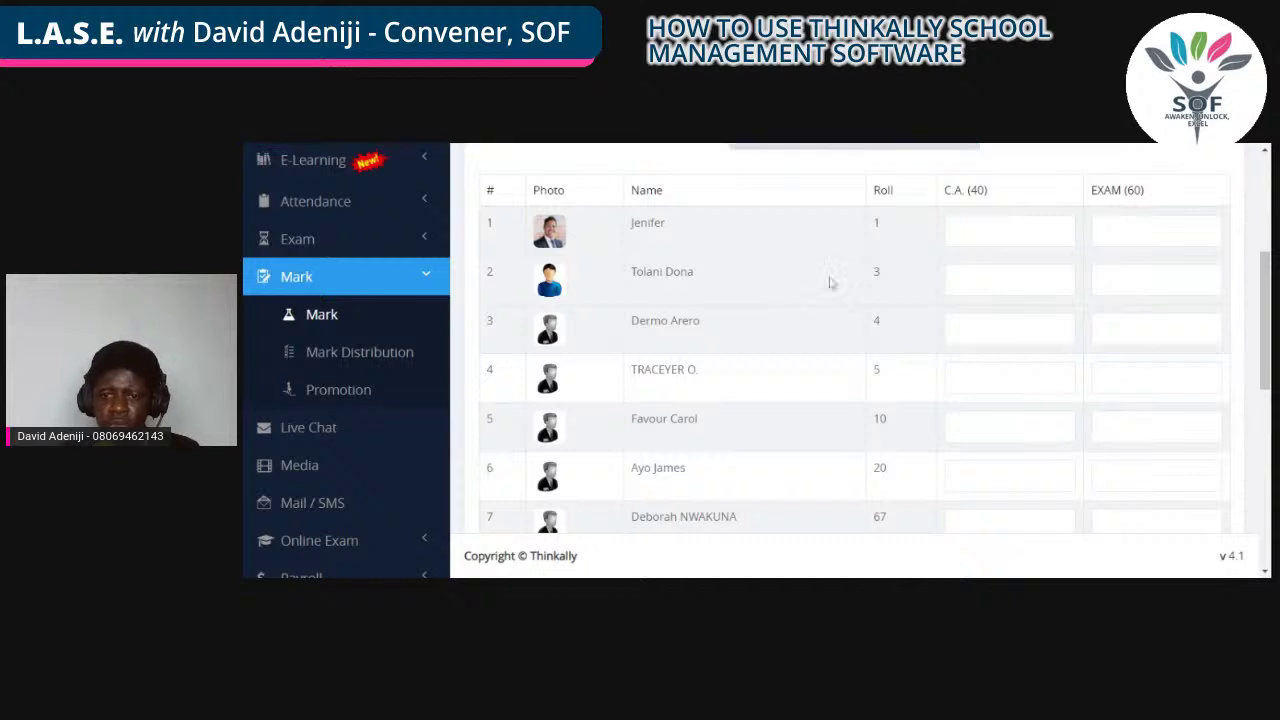
# Enter C.A./EXAM marks 30/34, 34/60 and 23/40 for the first three students.
pyautogui.click(957, 231)
pyautogui.write('30')
pyautogui.press('Tab')
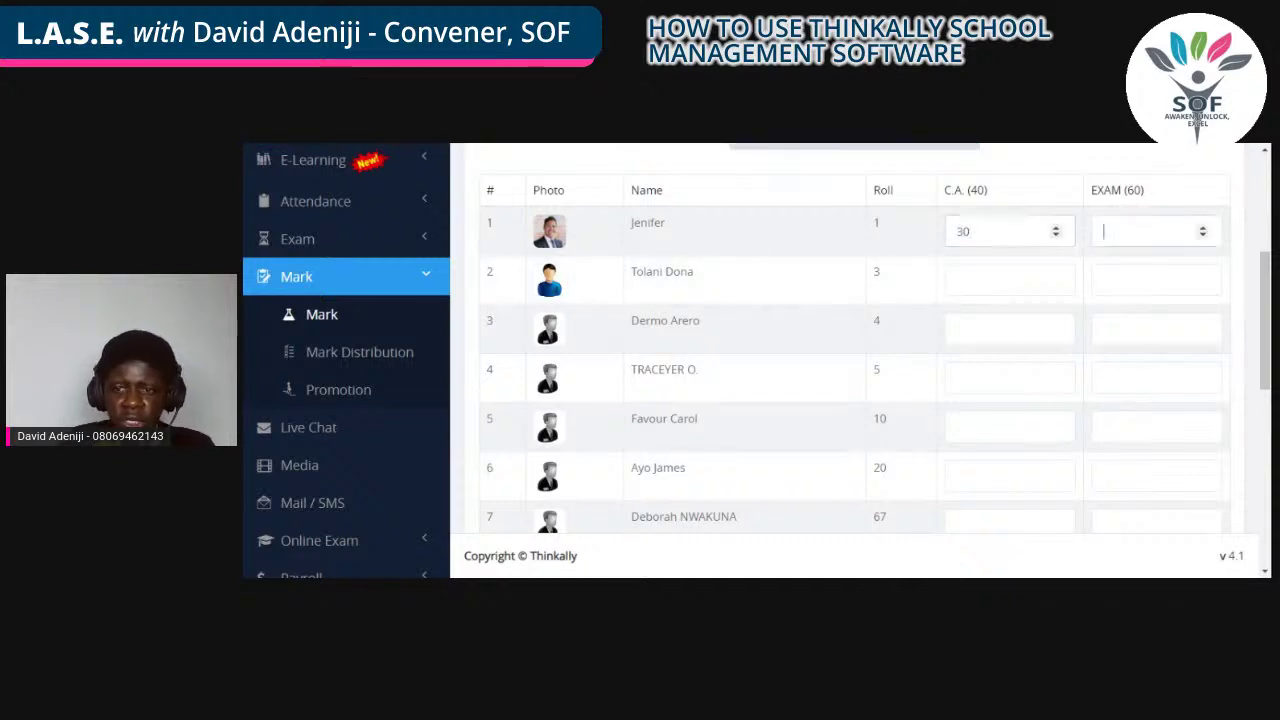
pyautogui.write('34')
pyautogui.press('Tab')
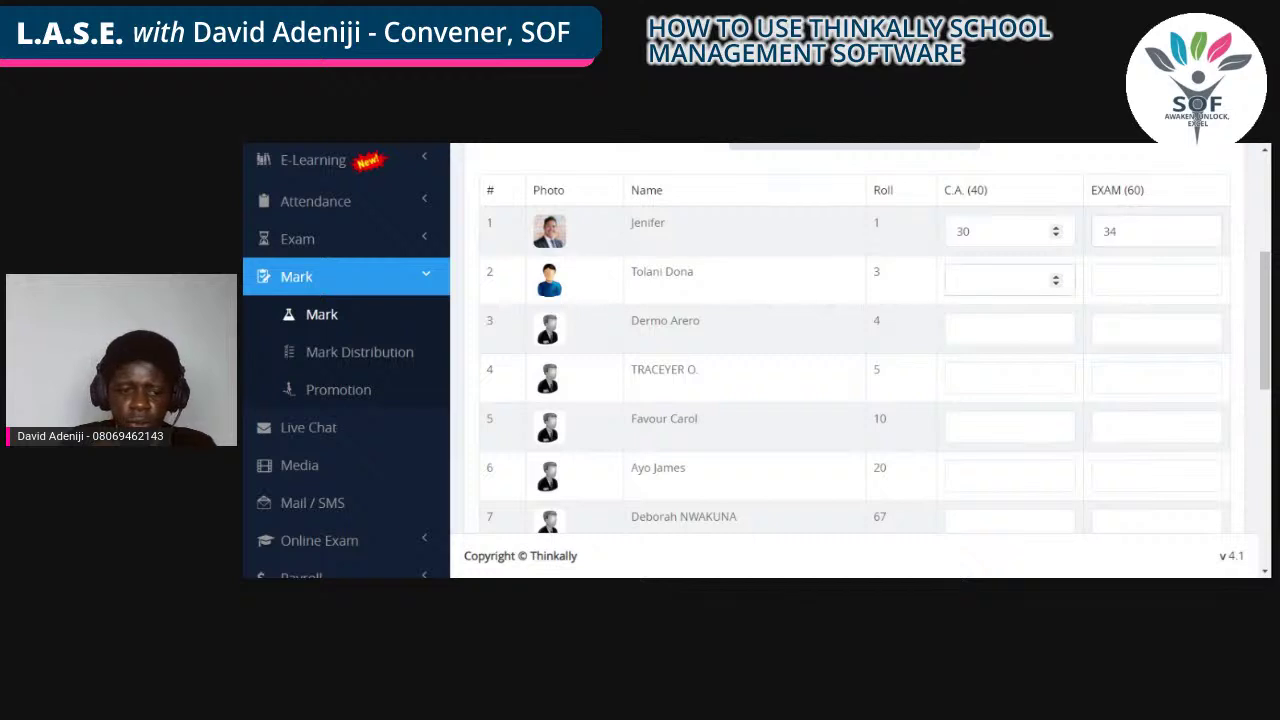
pyautogui.write('34')
pyautogui.press('Tab')
pyautogui.write('60')
pyautogui.press('Tab')
pyautogui.write('23')
pyautogui.press('Tab')
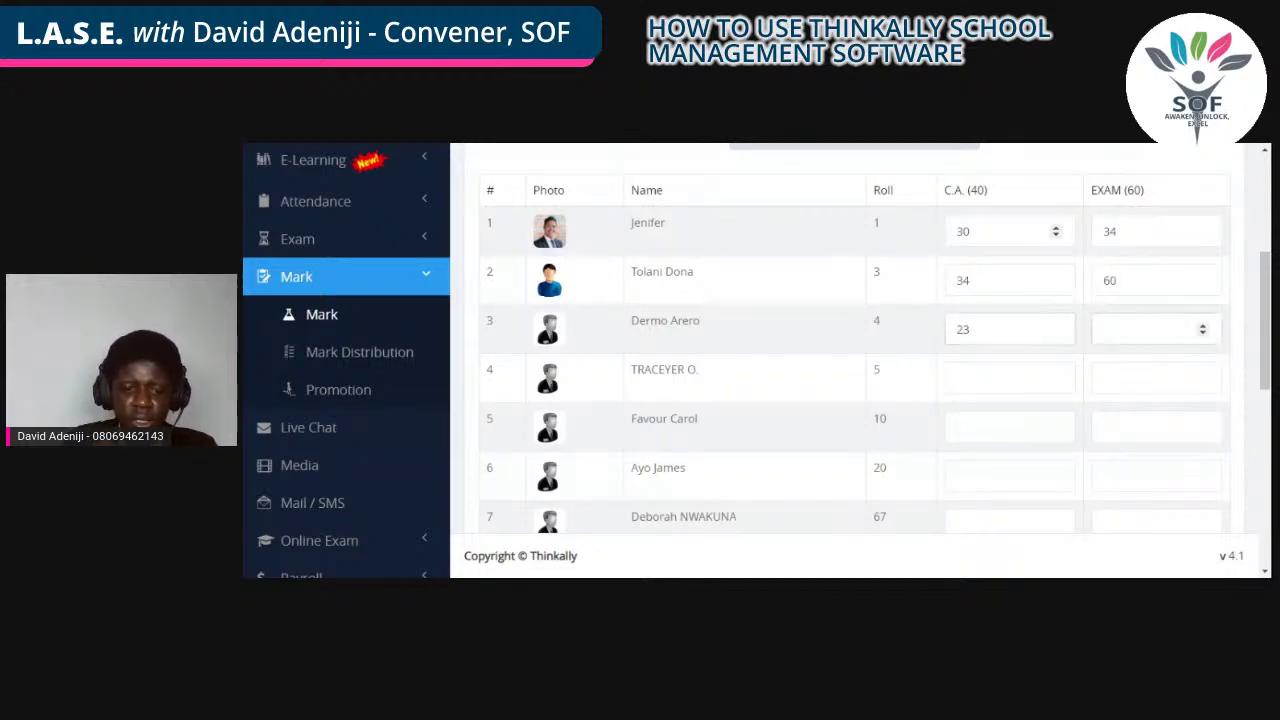
pyautogui.write('40')
pyautogui.press('Tab')
# Save the entered MUSIC marks with Add Mark.
pyautogui.scroll(-5, 503, 357)
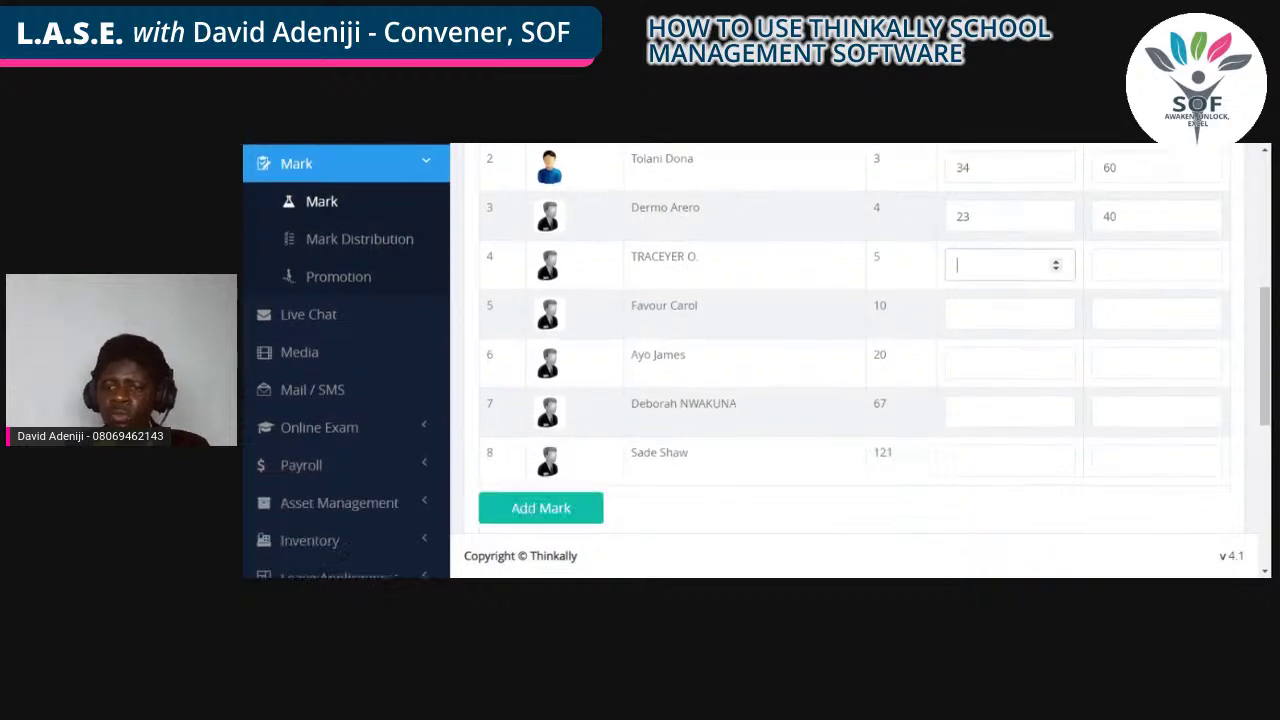
pyautogui.click(523, 325)
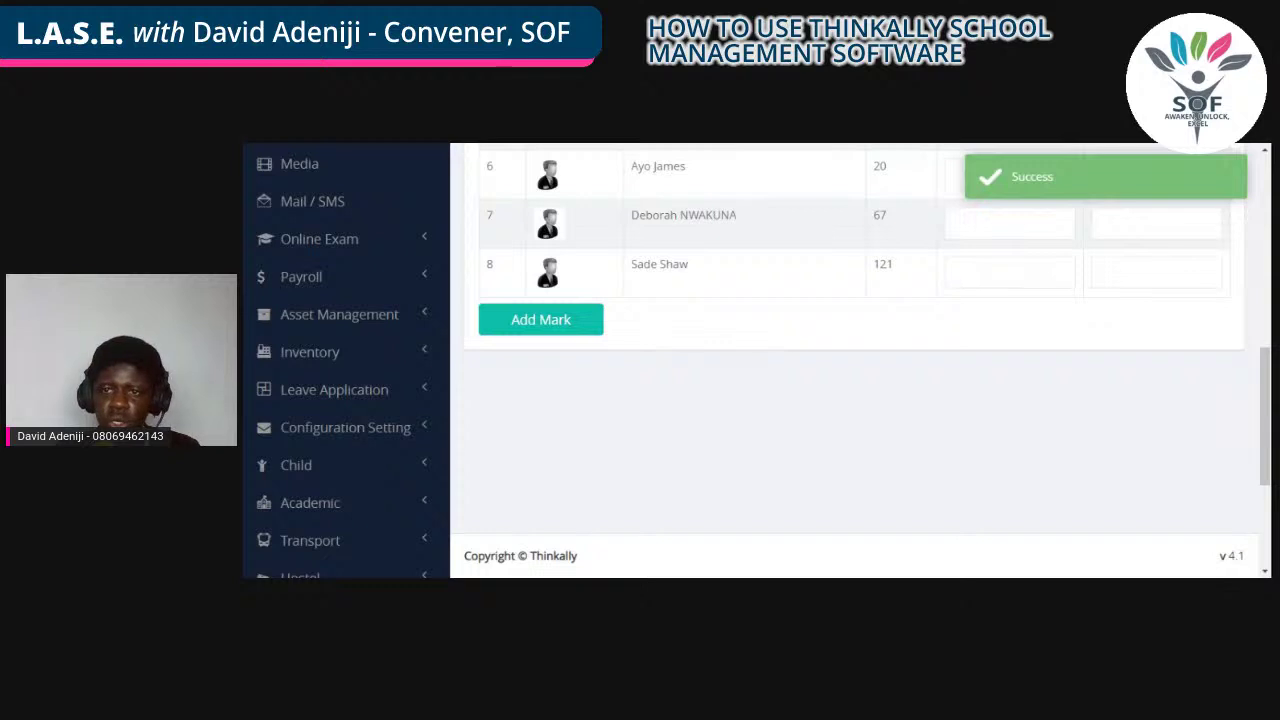
pyautogui.scroll(3, 843, 369)
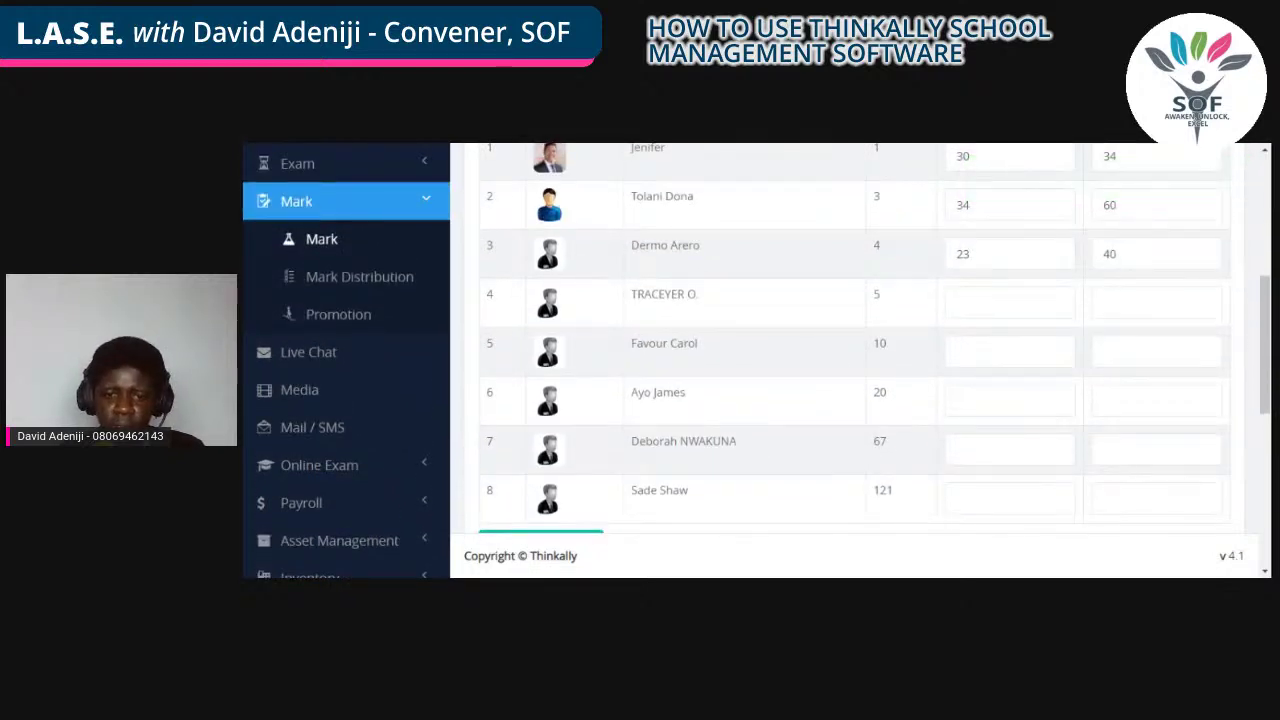
pyautogui.scroll(2, 863, 291)
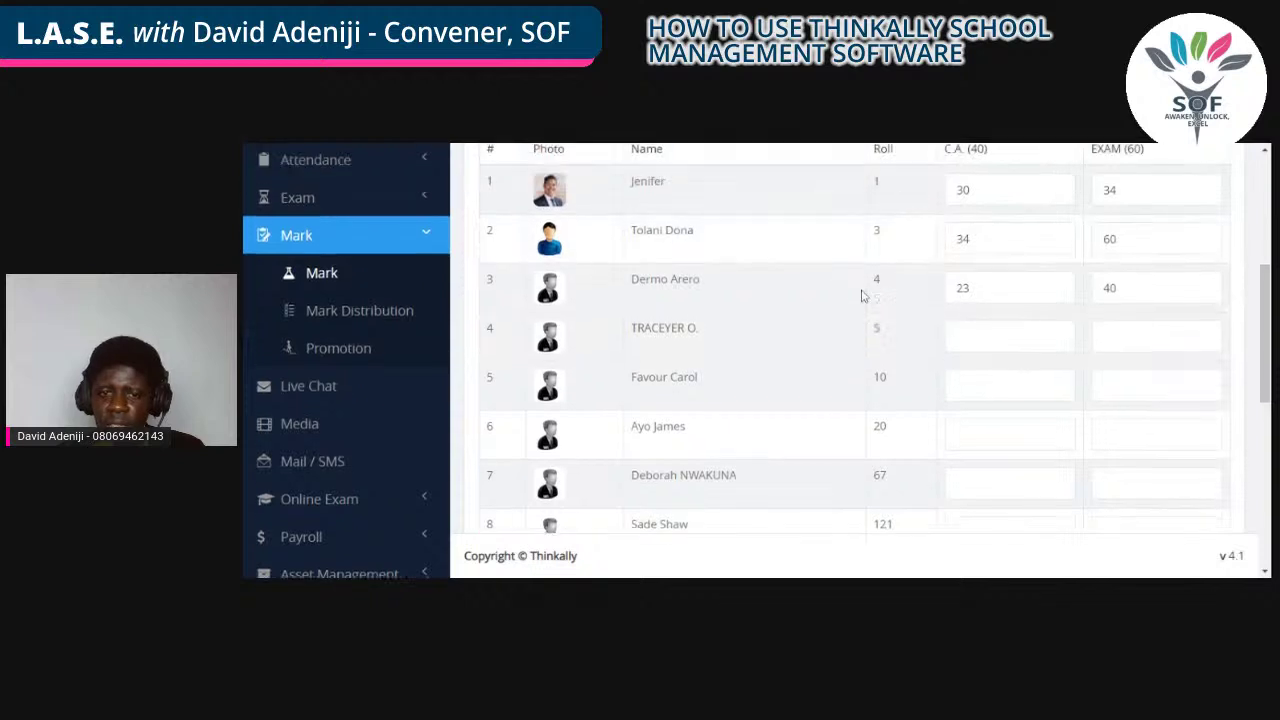
pyautogui.scroll(-4, 567, 314)
pyautogui.scroll(6, 660, 270)
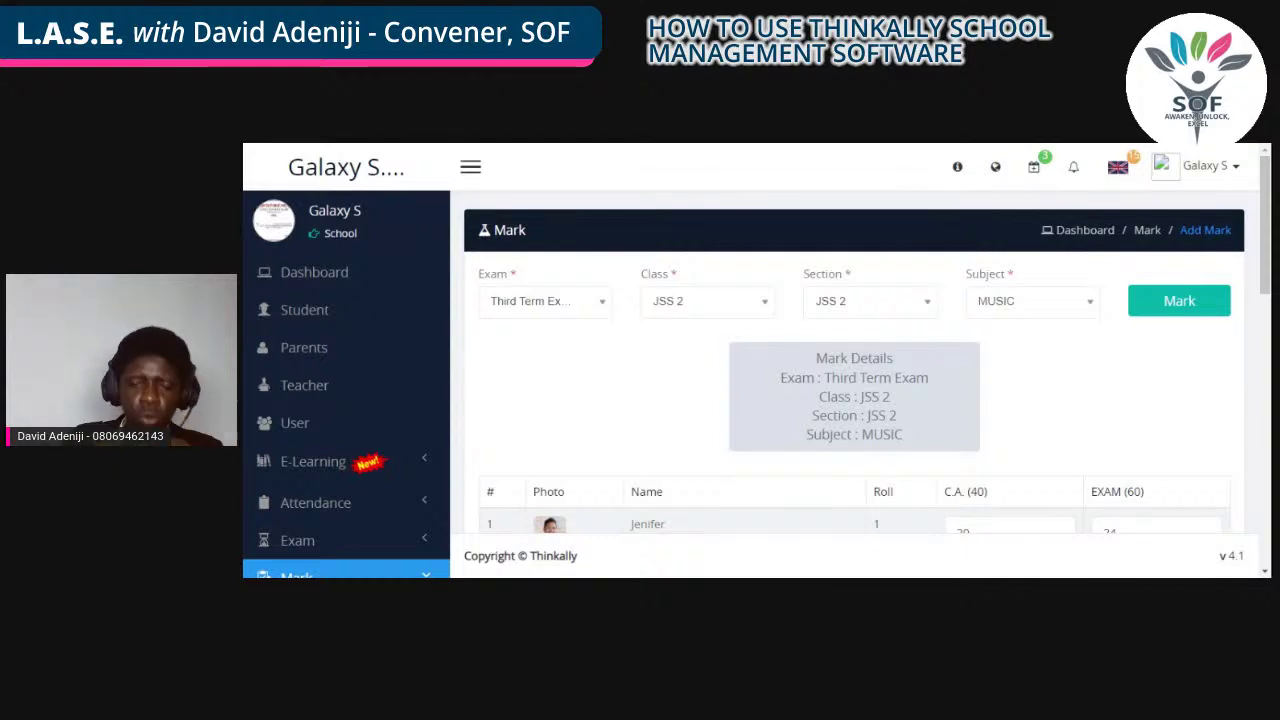
pyautogui.scroll(-3, 1040, 355)
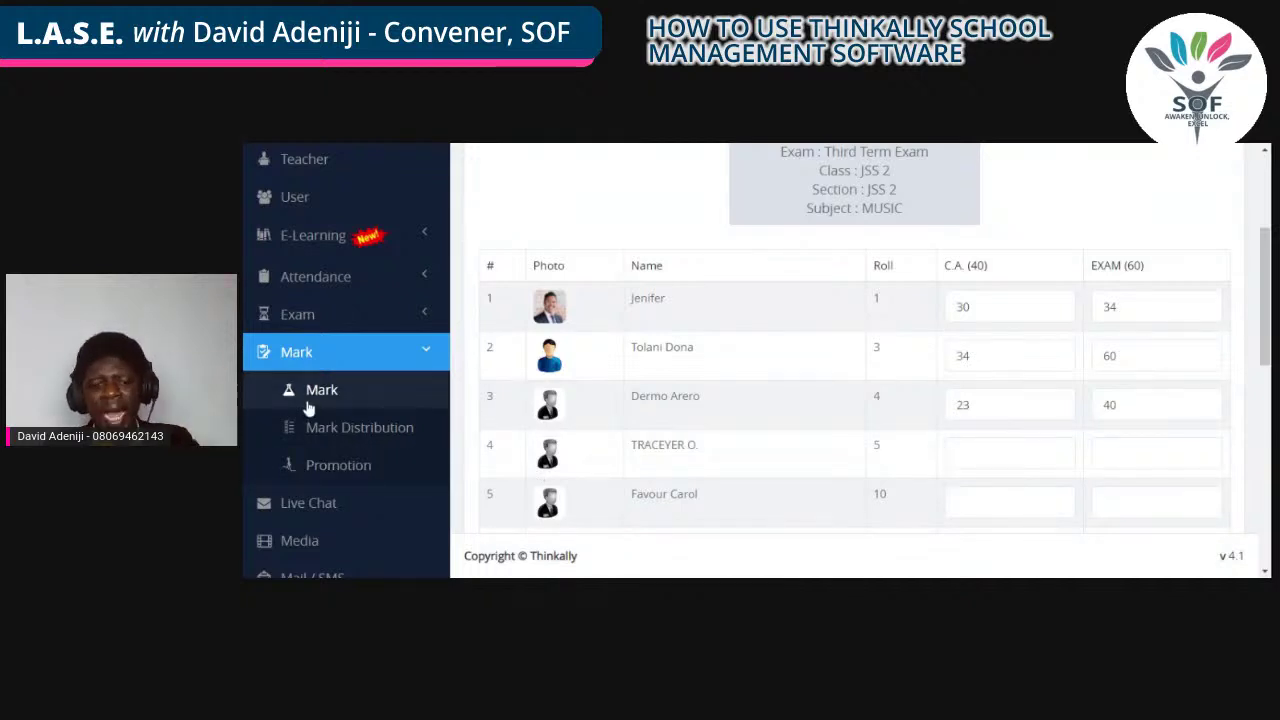
pyautogui.scroll(-6, 314, 409)
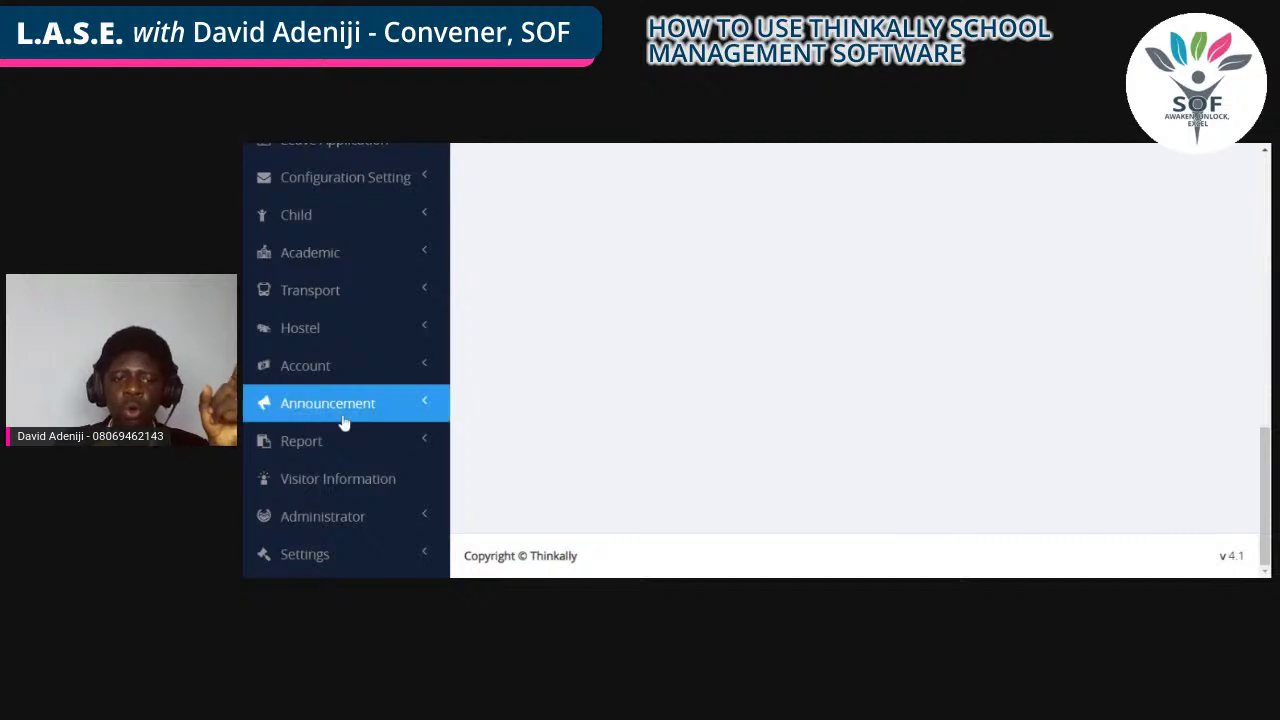
# In the general settings, untick C.A. and EXAM under the Mark section.
pyautogui.click(416, 558)
pyautogui.scroll(-2, 400, 540)
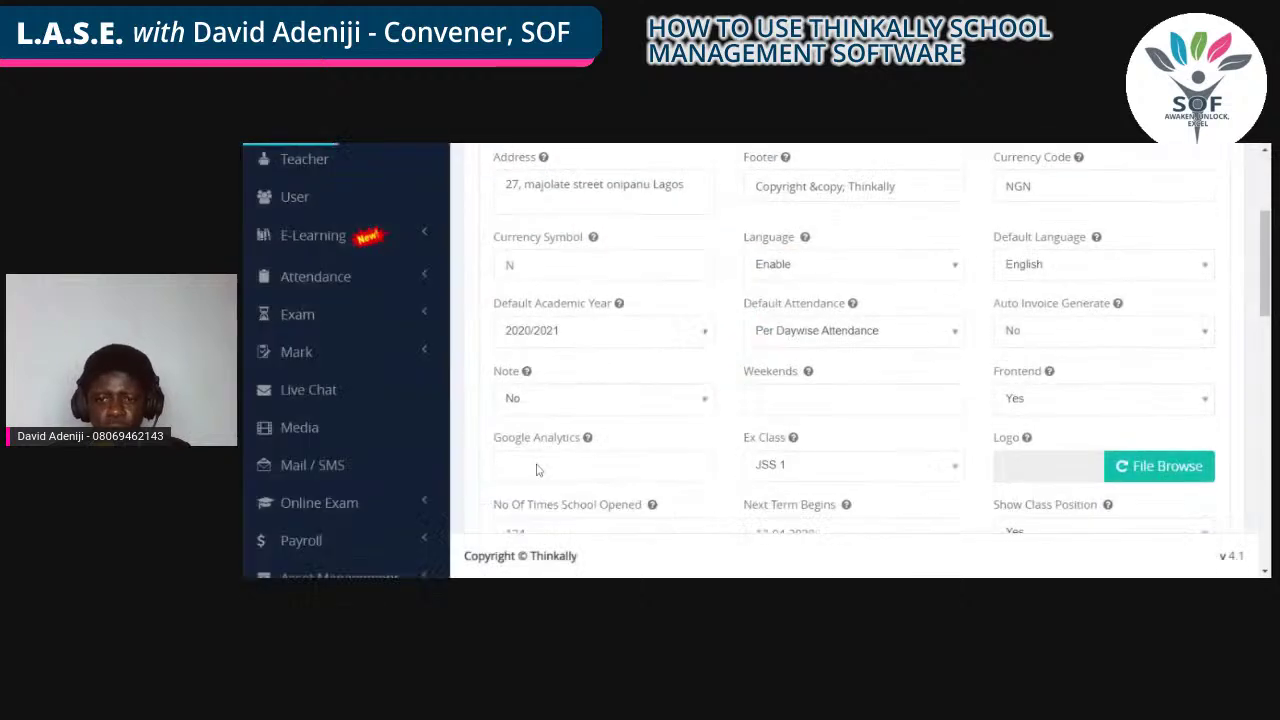
pyautogui.scroll(-3, 537, 470)
pyautogui.scroll(-1, 535, 469)
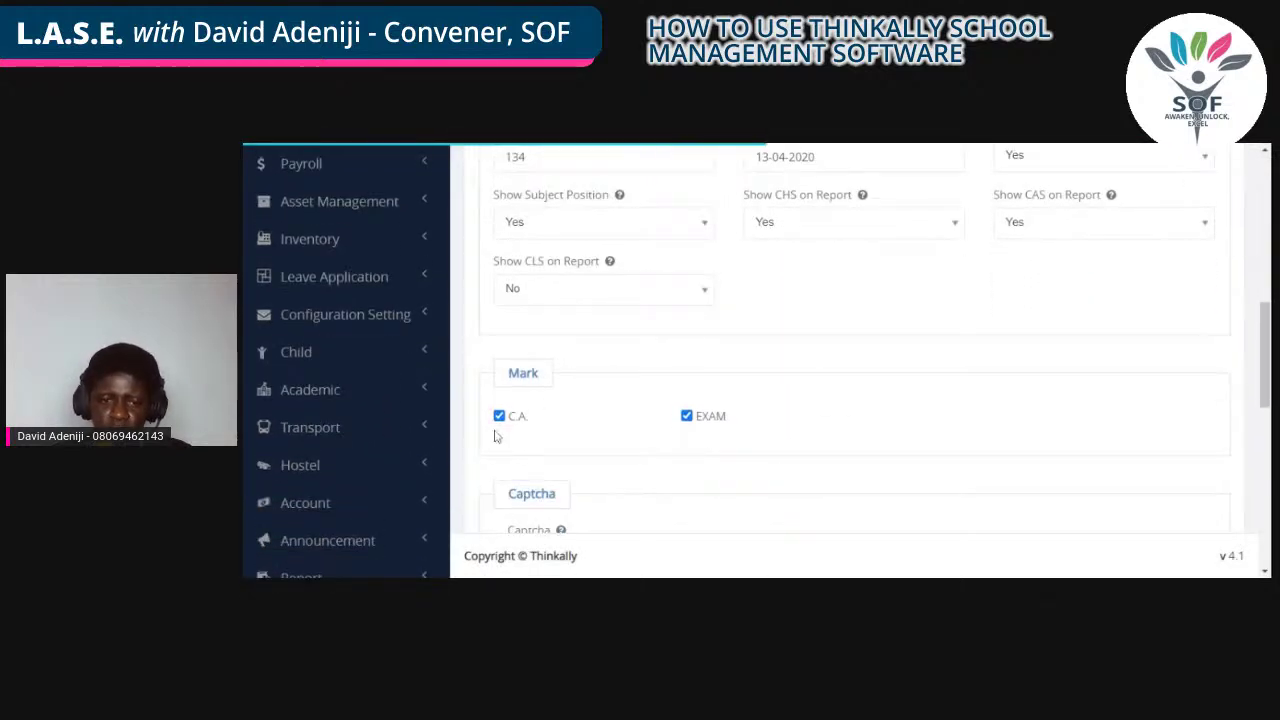
pyautogui.click(499, 416)
pyautogui.click(686, 416)
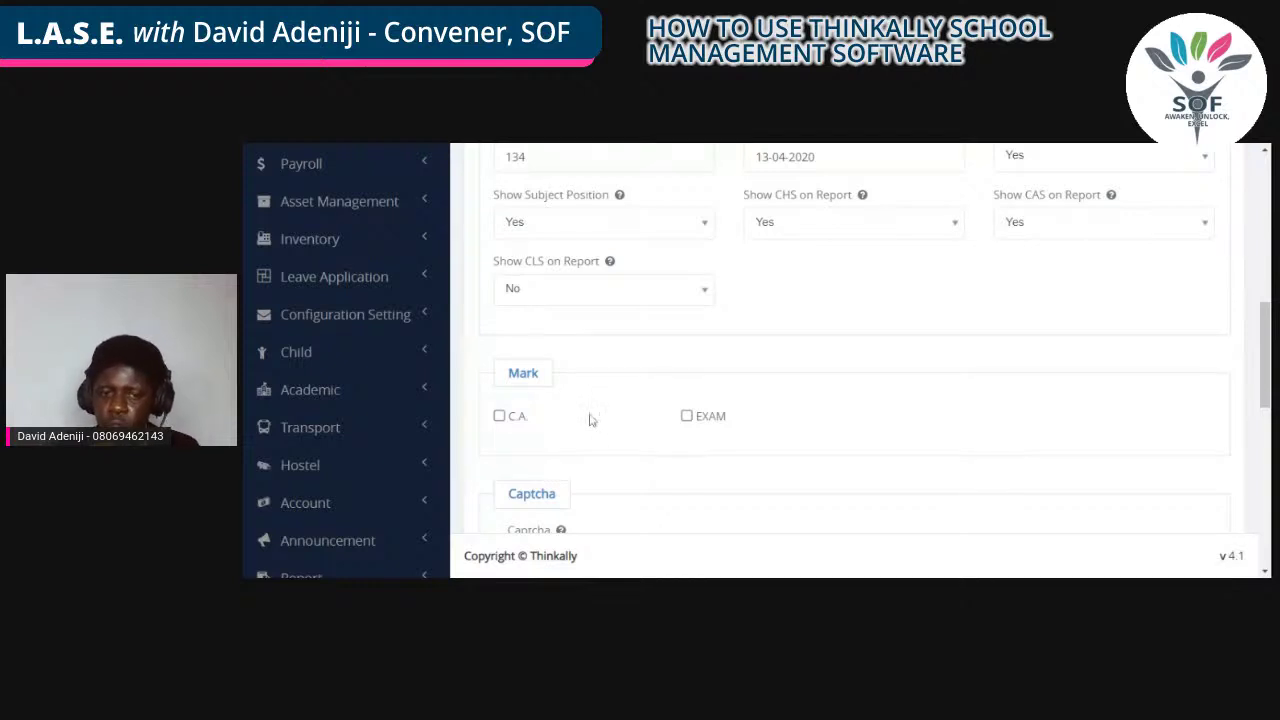
# Re-tick C.A. and EXAM under Mark so both are enabled again.
pyautogui.click(500, 416)
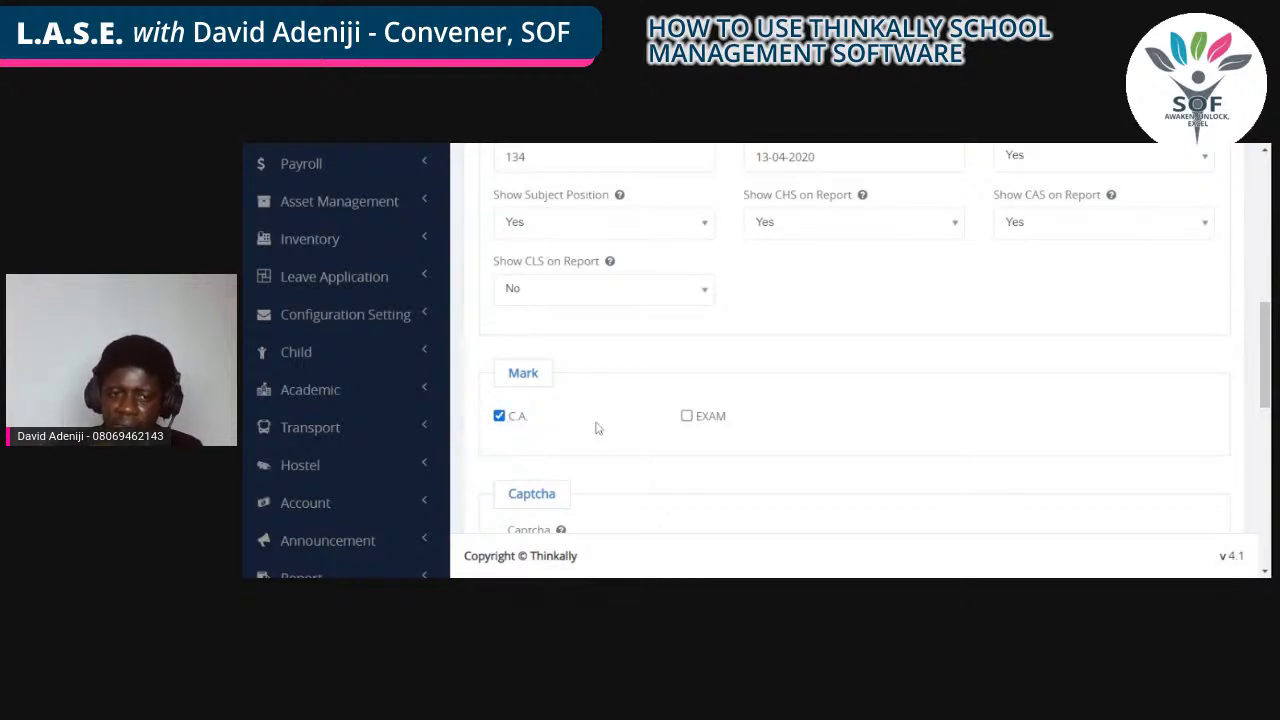
pyautogui.click(687, 416)
pyautogui.scroll(-4, 633, 446)
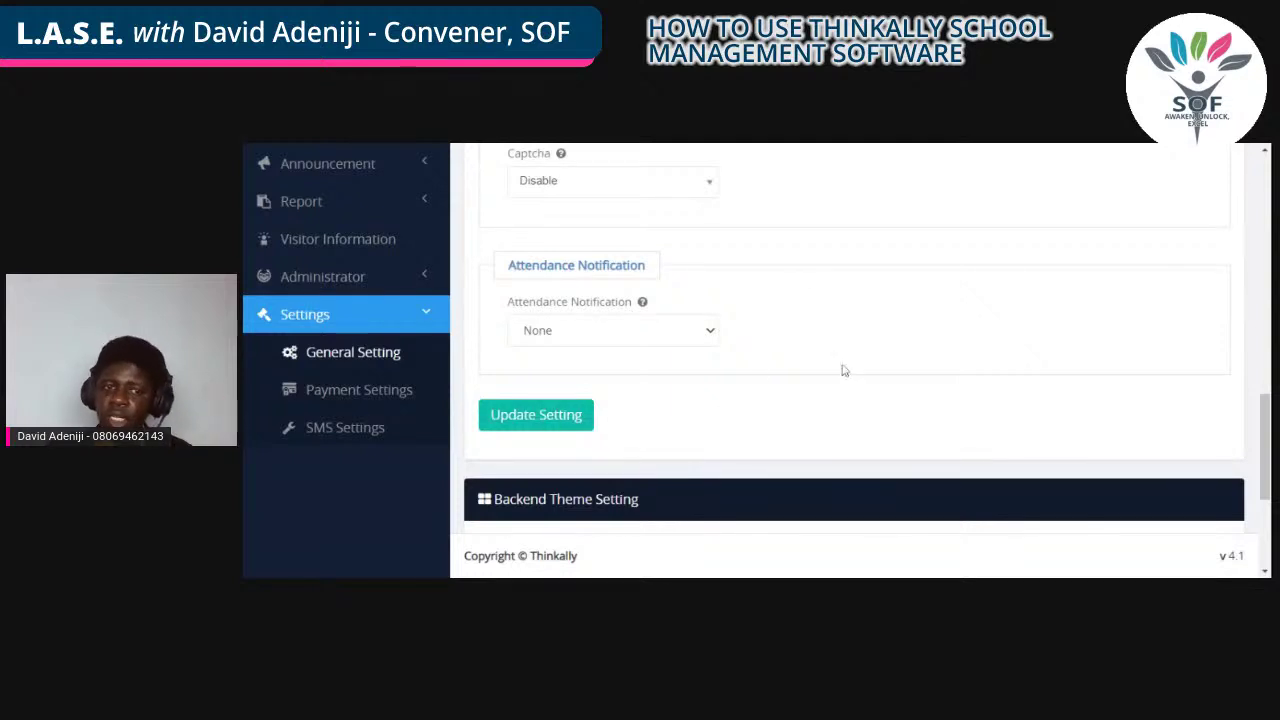
pyautogui.scroll(3, 650, 355)
pyautogui.scroll(2, 300, 330)
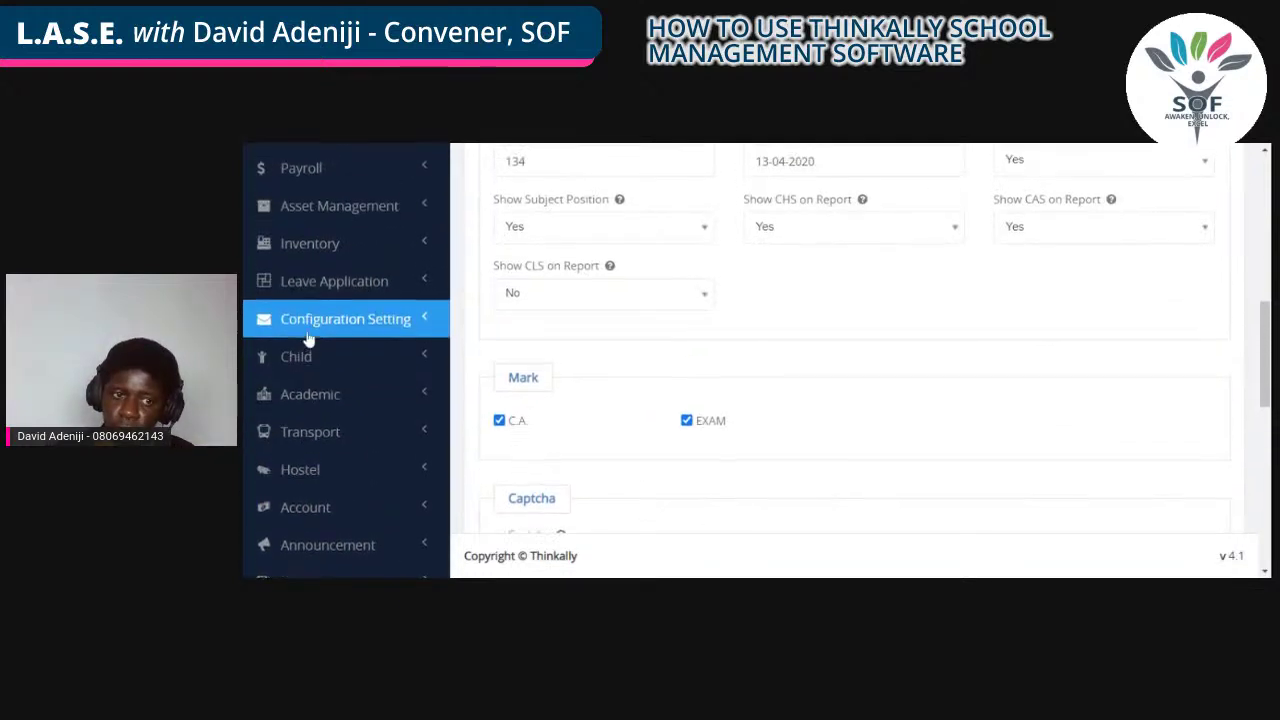
pyautogui.scroll(2, 314, 337)
pyautogui.scroll(-4, 345, 366)
pyautogui.scroll(-2, 344, 366)
pyautogui.scroll(2, 348, 360)
pyautogui.scroll(2, 346, 342)
pyautogui.scroll(3, 344, 338)
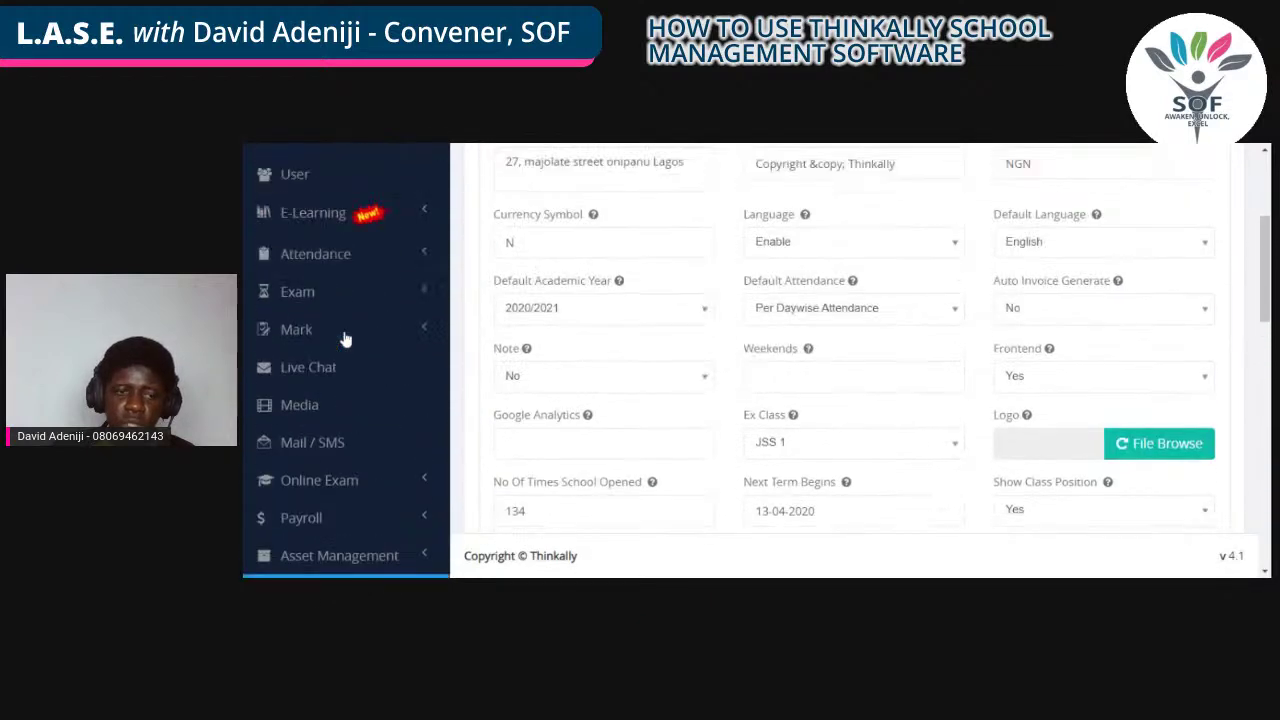
# Return to the Mark page from the sidebar's Exam and Mark sections.
pyautogui.click(343, 318)
pyautogui.click(310, 465)
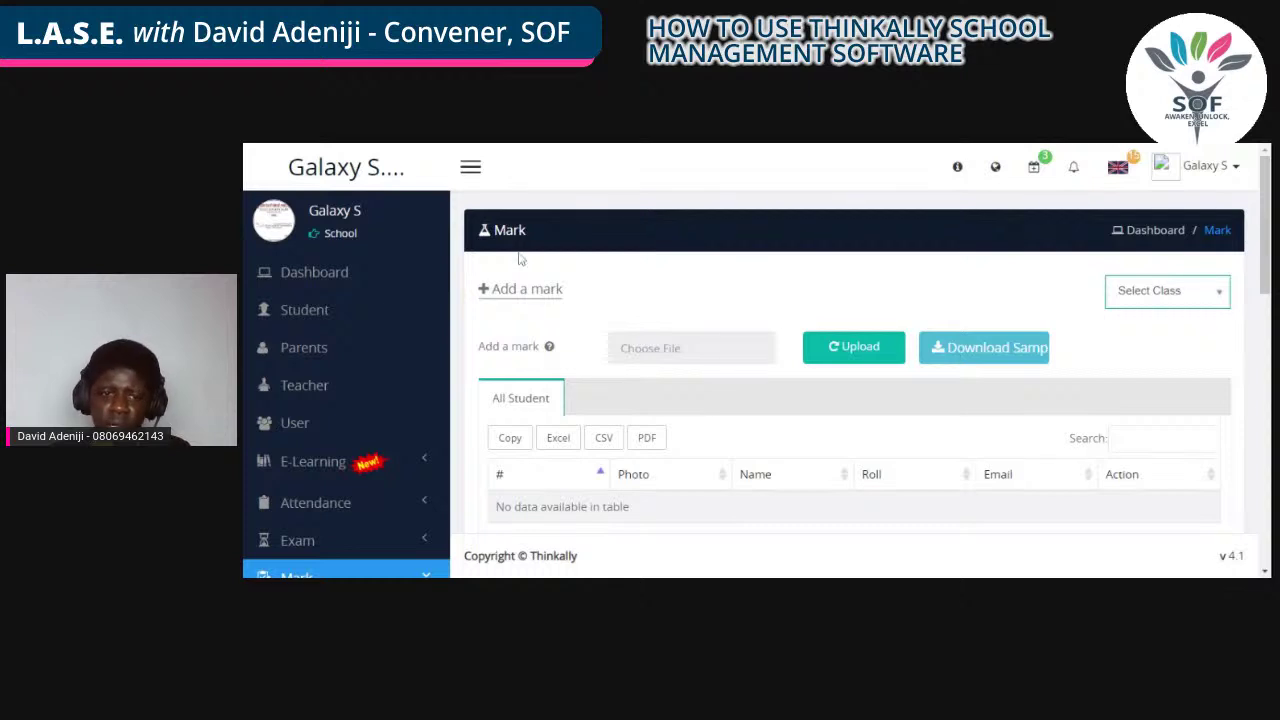
pyautogui.scroll(-10, 374, 410)
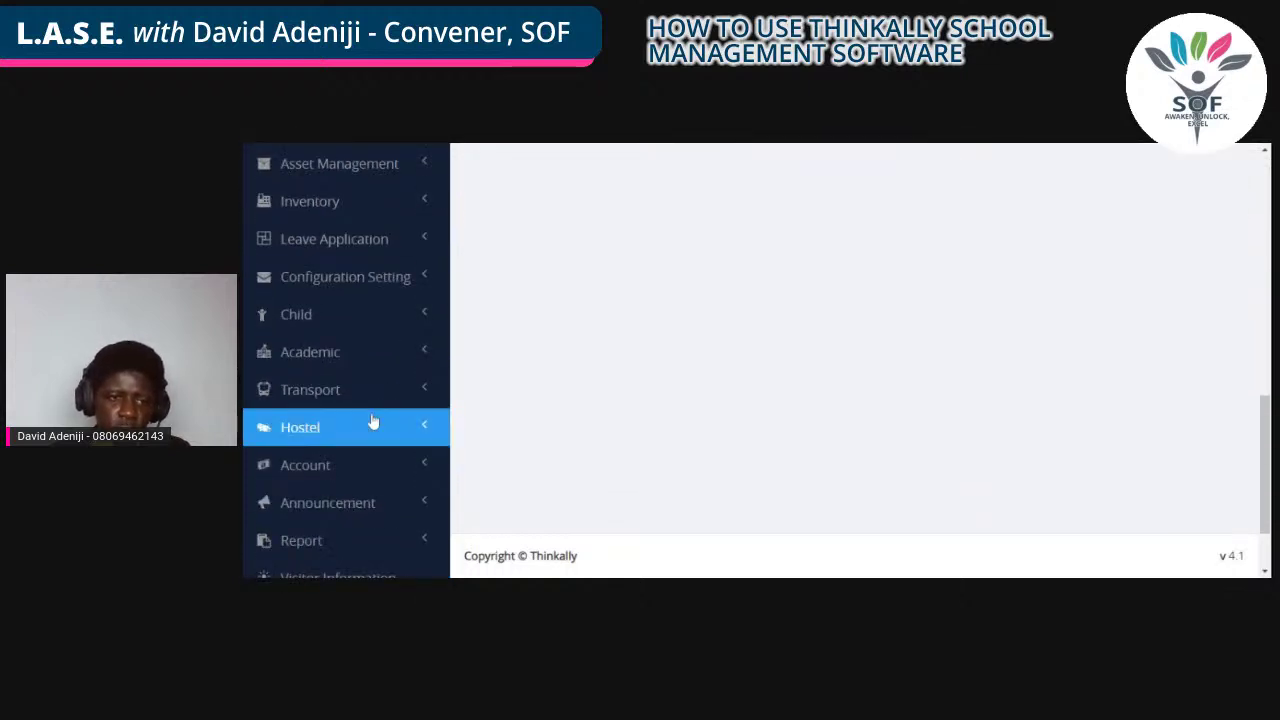
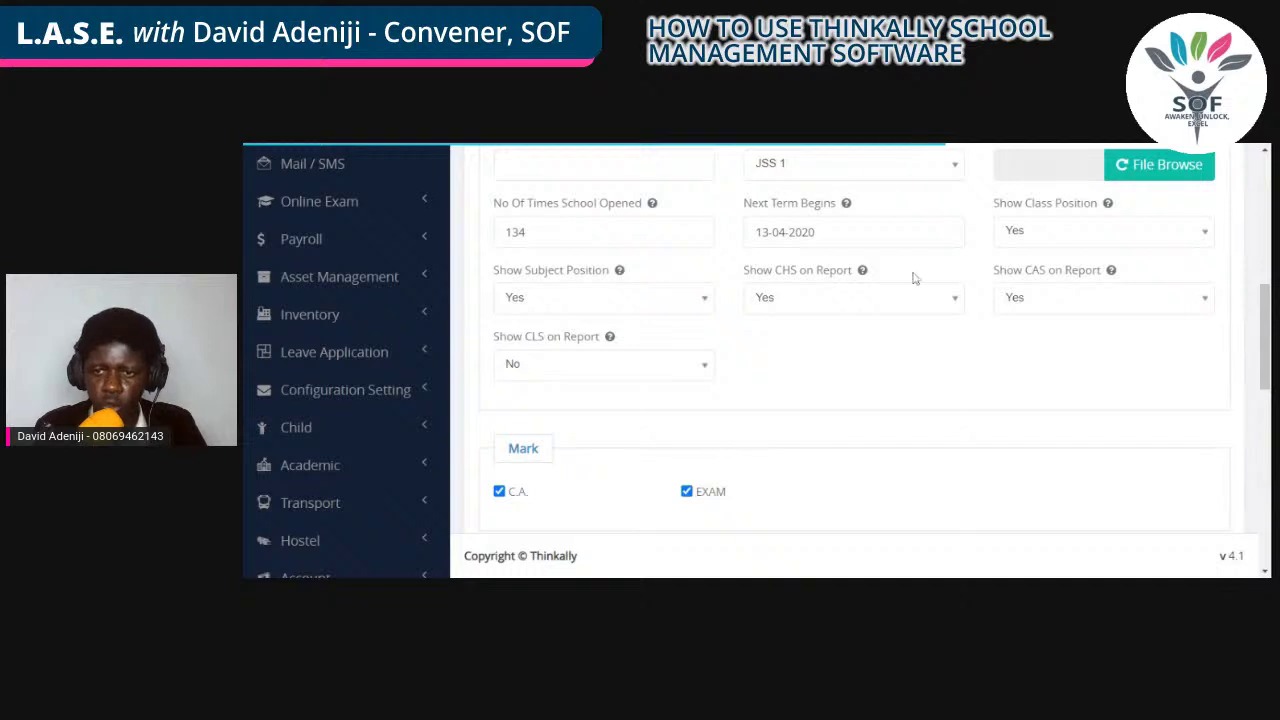
# Keep Show Class Position, Subject Position, CHS and CAS at Yes, and leave Show CLS at No.
pyautogui.click(1025, 231)
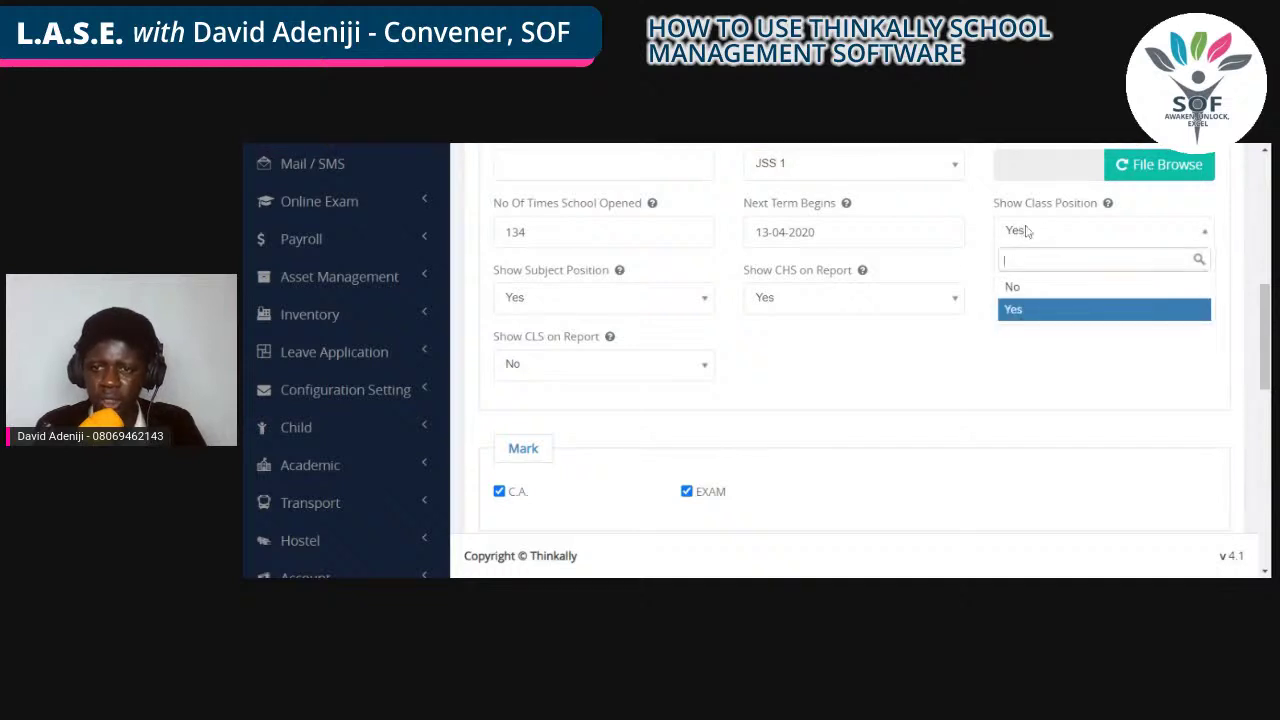
pyautogui.click(1023, 231)
pyautogui.click(616, 297)
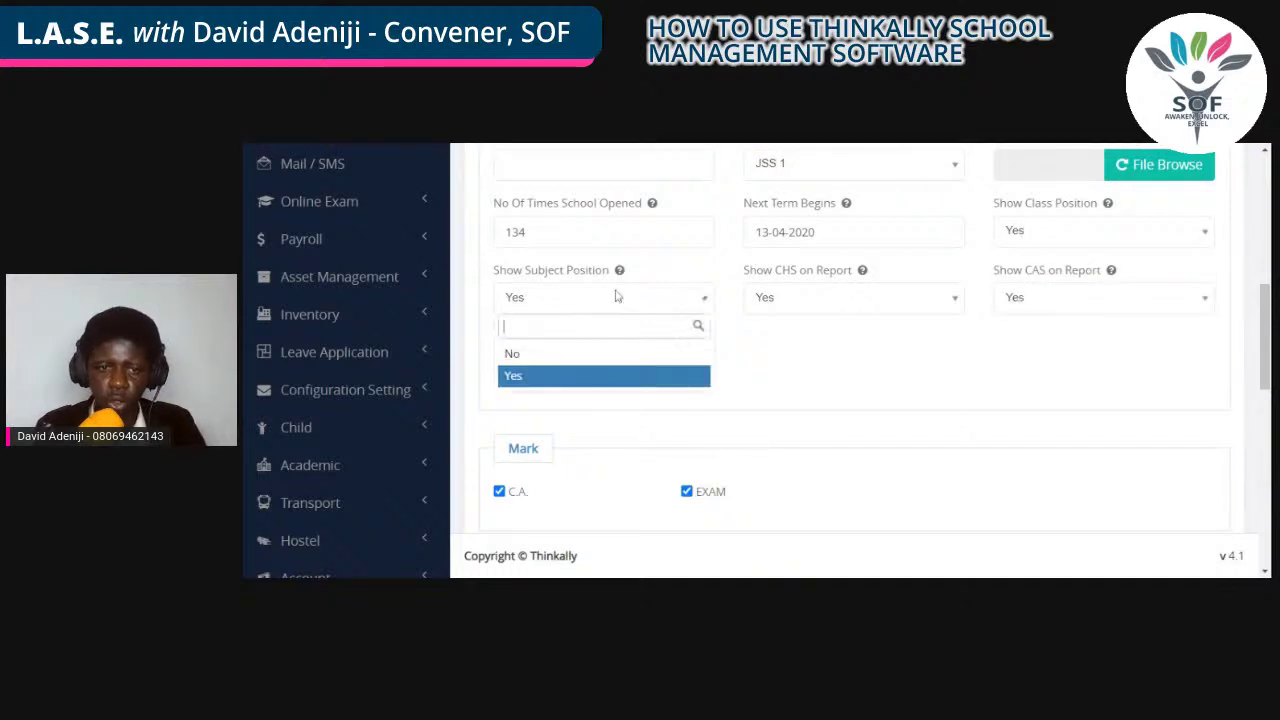
pyautogui.click(616, 297)
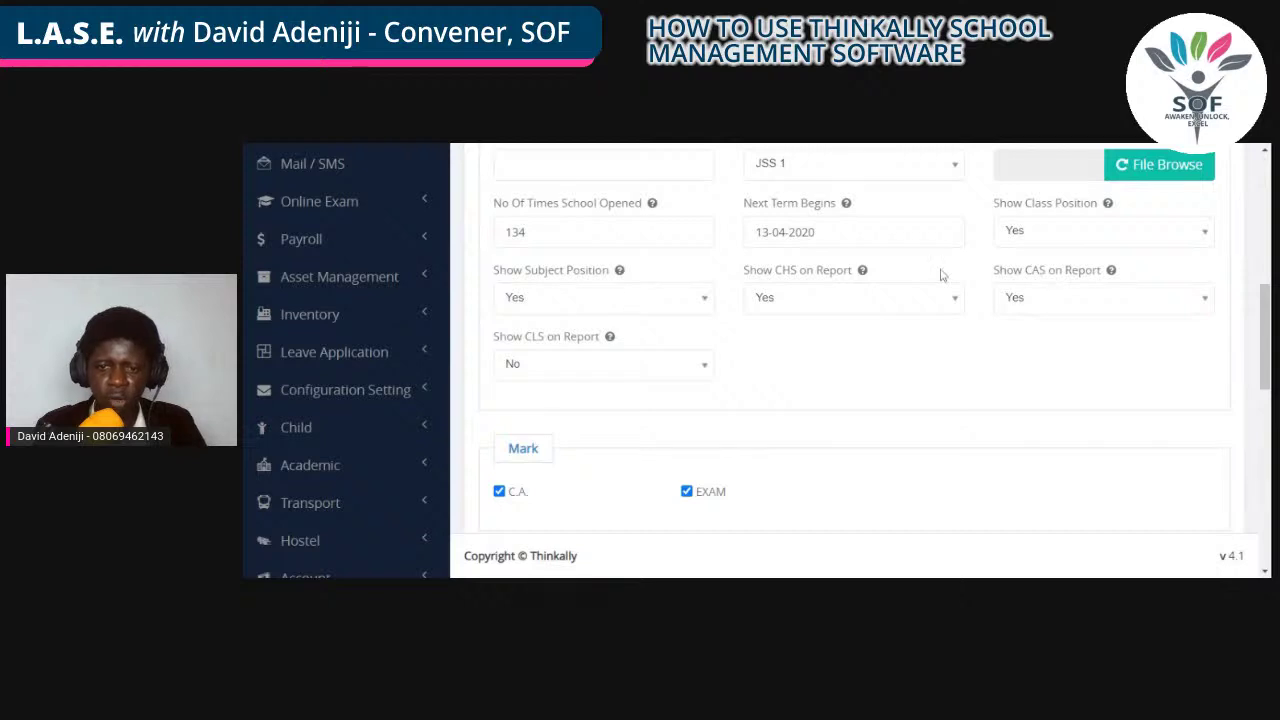
pyautogui.click(915, 298)
pyautogui.click(917, 305)
pyautogui.click(1152, 309)
pyautogui.click(1150, 305)
pyautogui.click(668, 368)
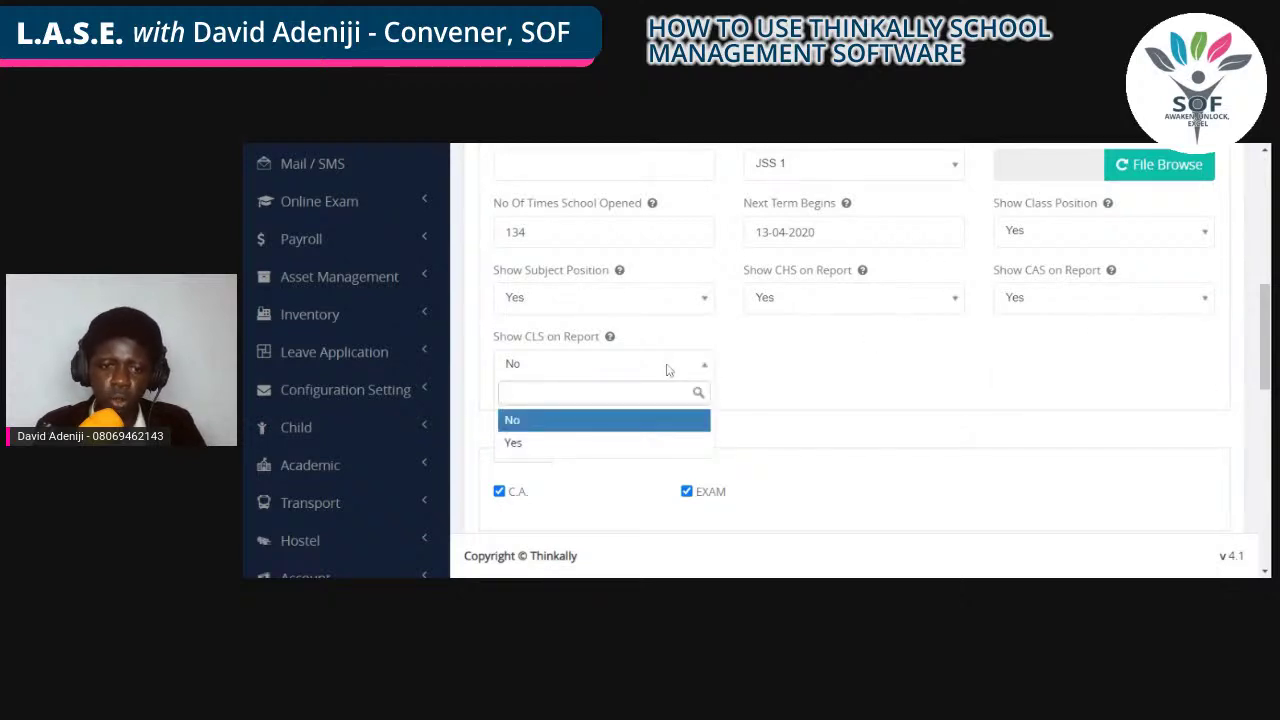
pyautogui.click(668, 368)
pyautogui.click(668, 368)
pyautogui.click(668, 369)
# Expand Report in the sidebar and go to the Terminal Report page.
pyautogui.scroll(2, 408, 360)
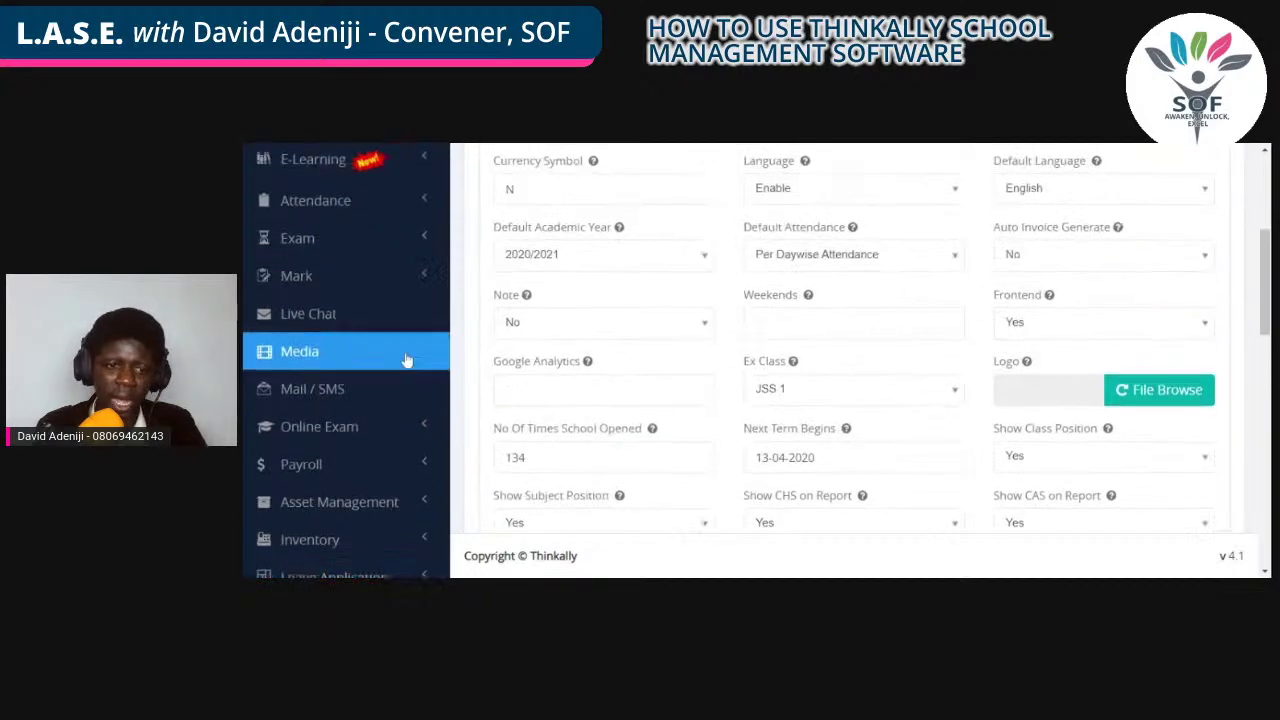
pyautogui.scroll(-7, 408, 360)
pyautogui.scroll(5, 407, 358)
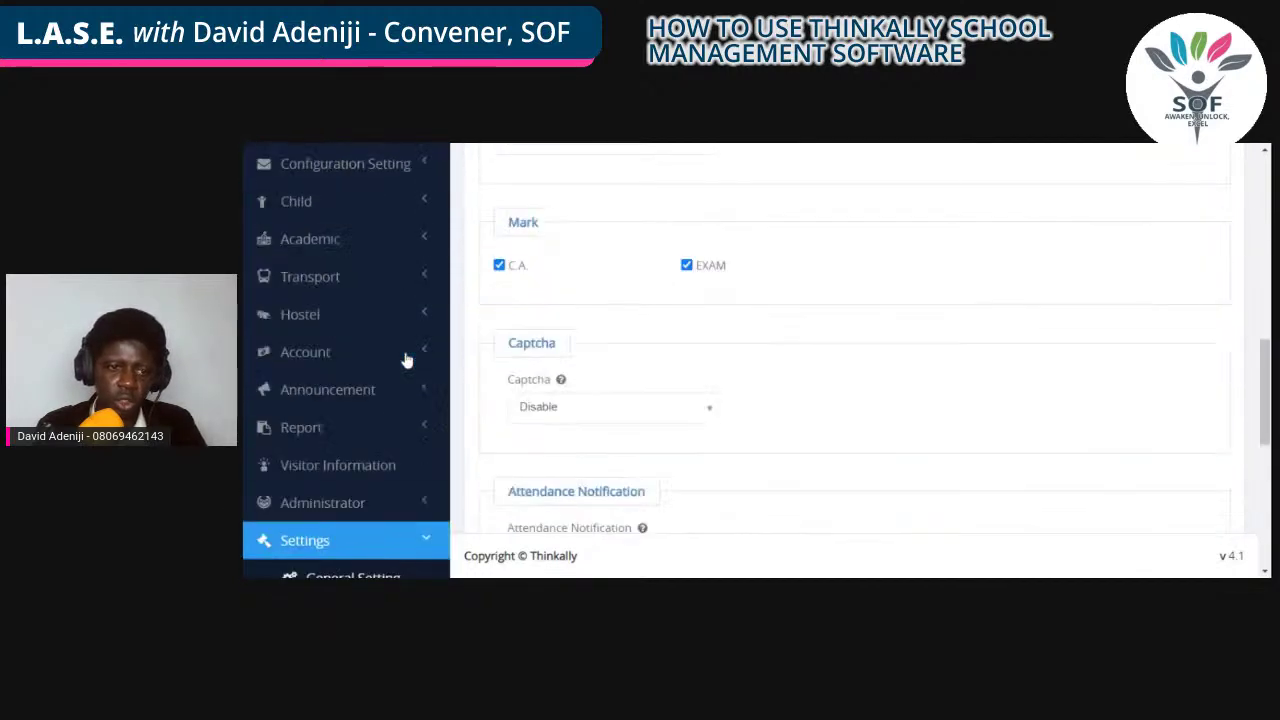
pyautogui.click(412, 430)
pyautogui.scroll(-6, 389, 466)
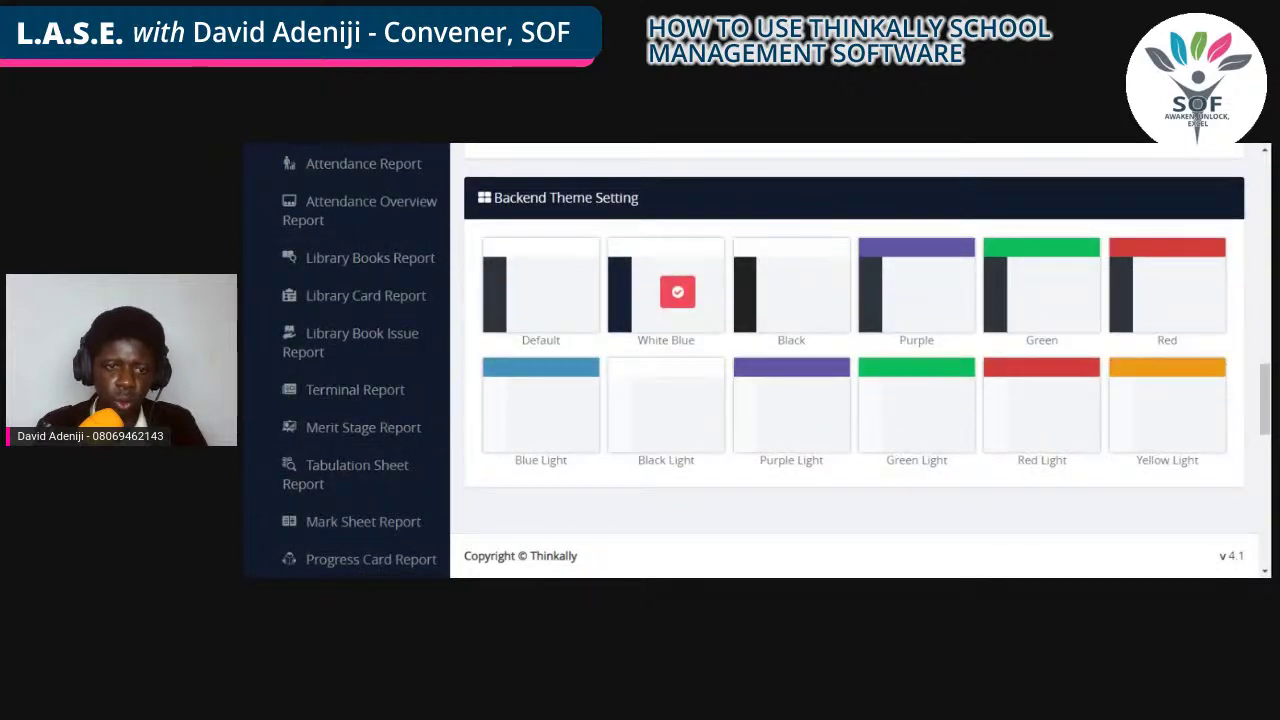
pyautogui.click(355, 389)
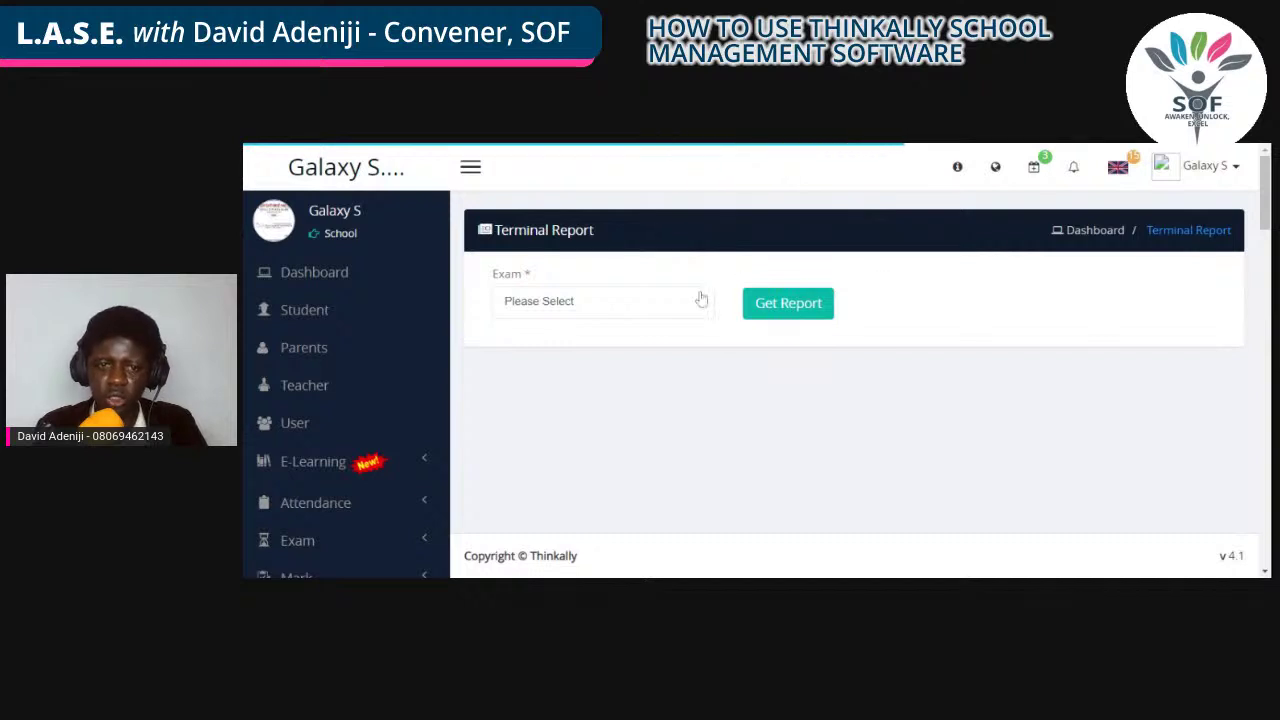
# Get the Second Term Exam report for class and section JSS 2 and review its 71.80% overall and skills table.
pyautogui.click(665, 303)
pyautogui.click(621, 404)
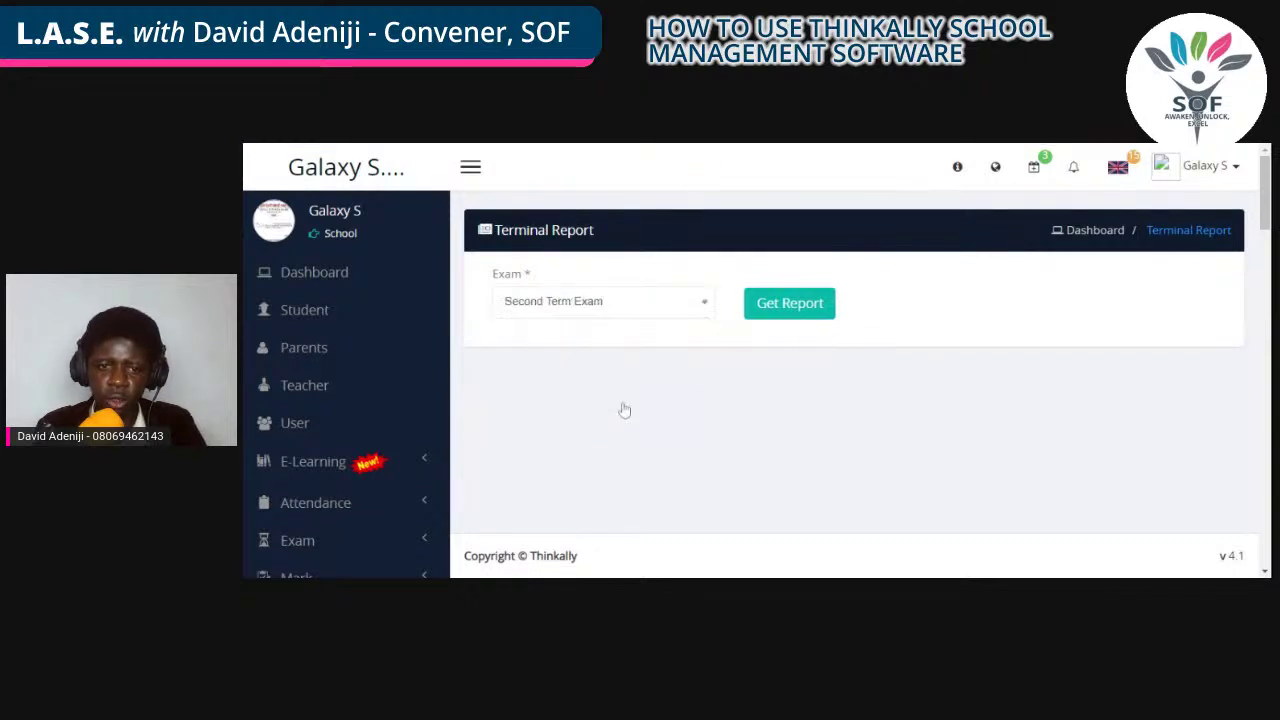
pyautogui.click(801, 305)
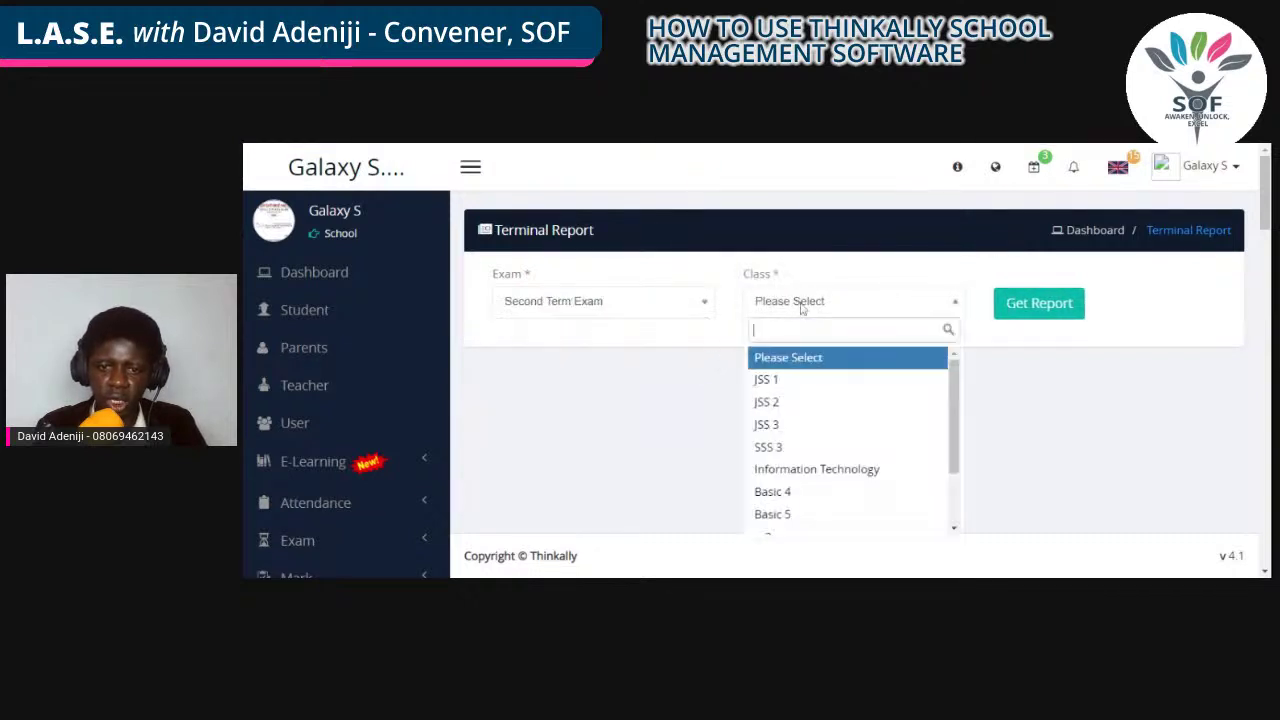
pyautogui.click(790, 403)
pyautogui.click(1045, 305)
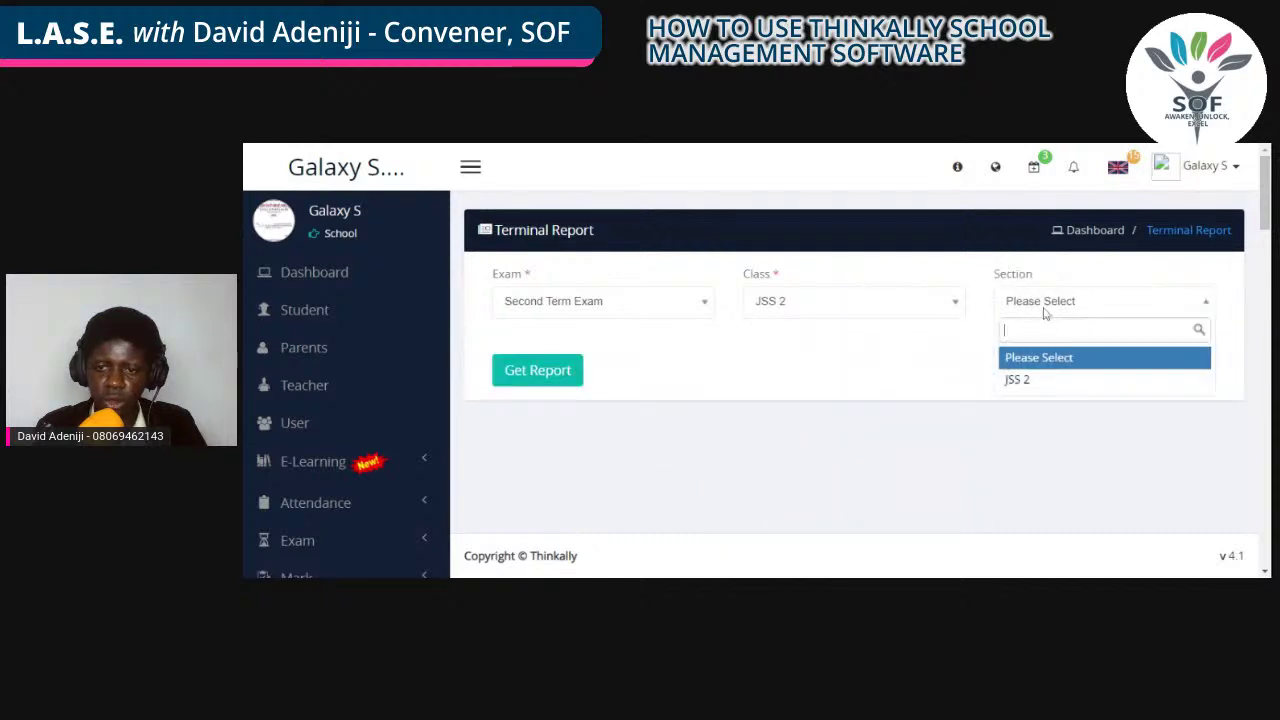
pyautogui.click(1015, 380)
pyautogui.click(776, 380)
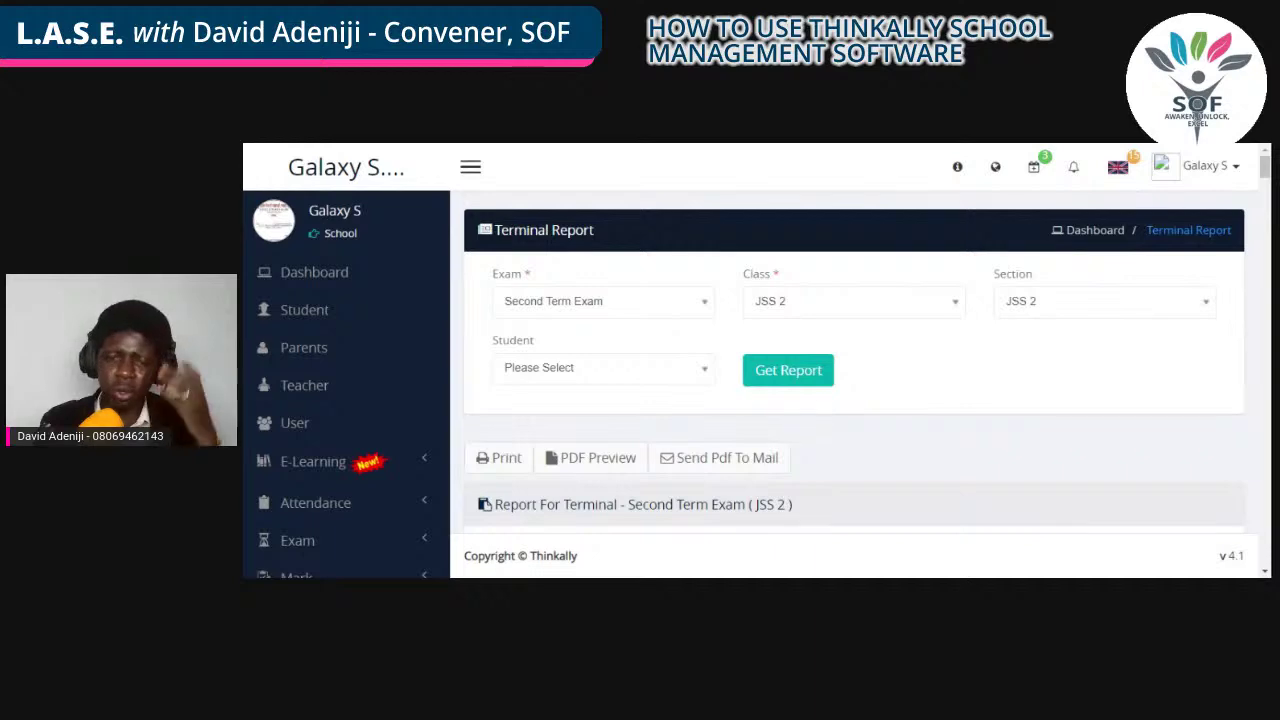
pyautogui.scroll(-10, 980, 369)
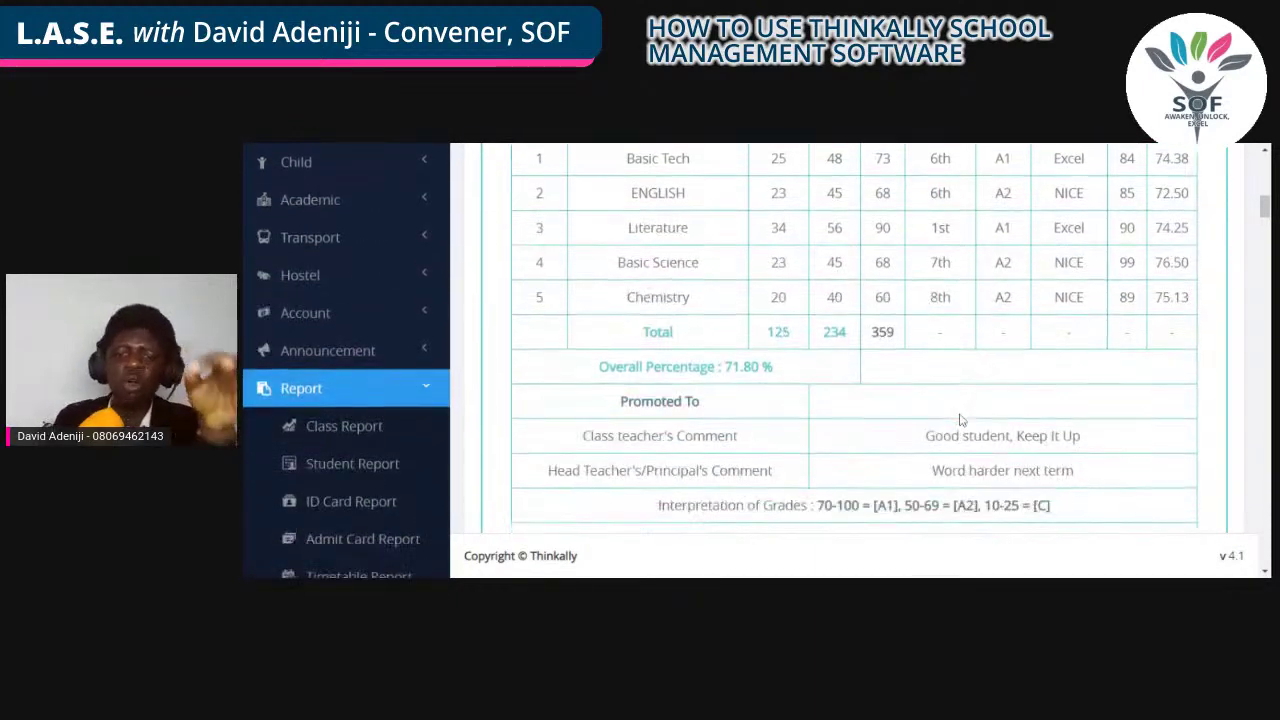
pyautogui.scroll(-5, 960, 420)
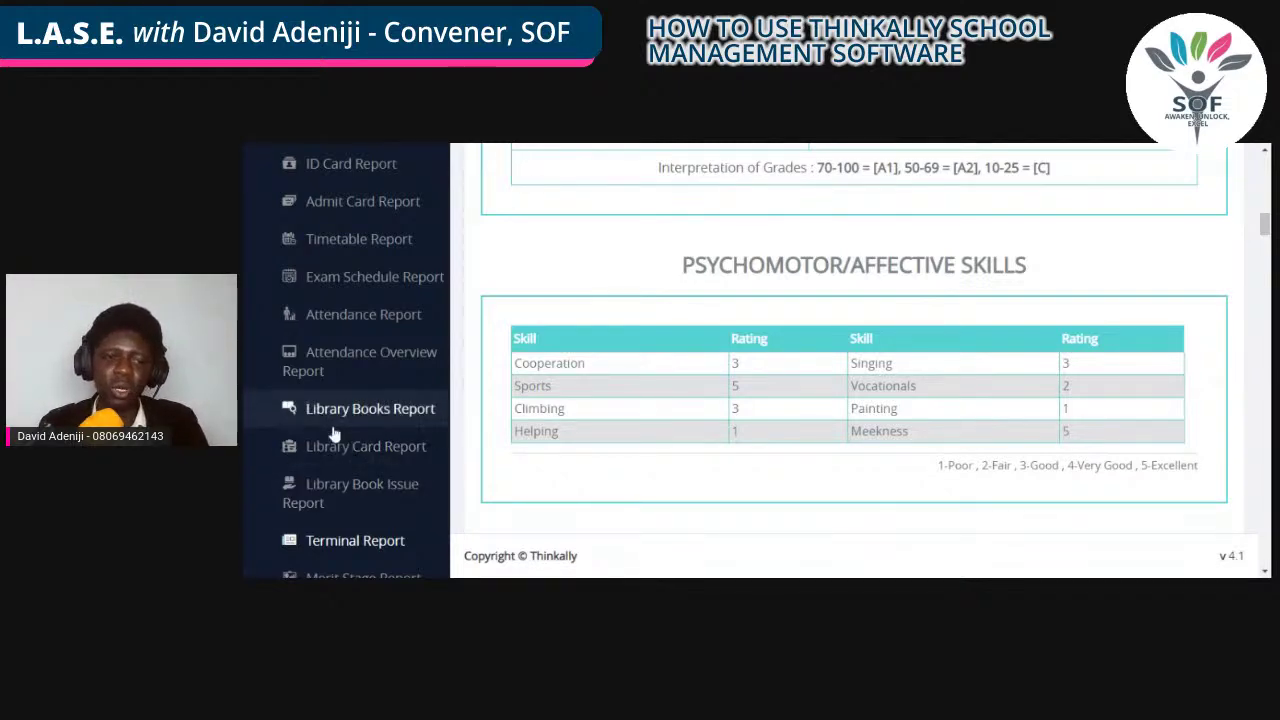
pyautogui.scroll(5, 337, 430)
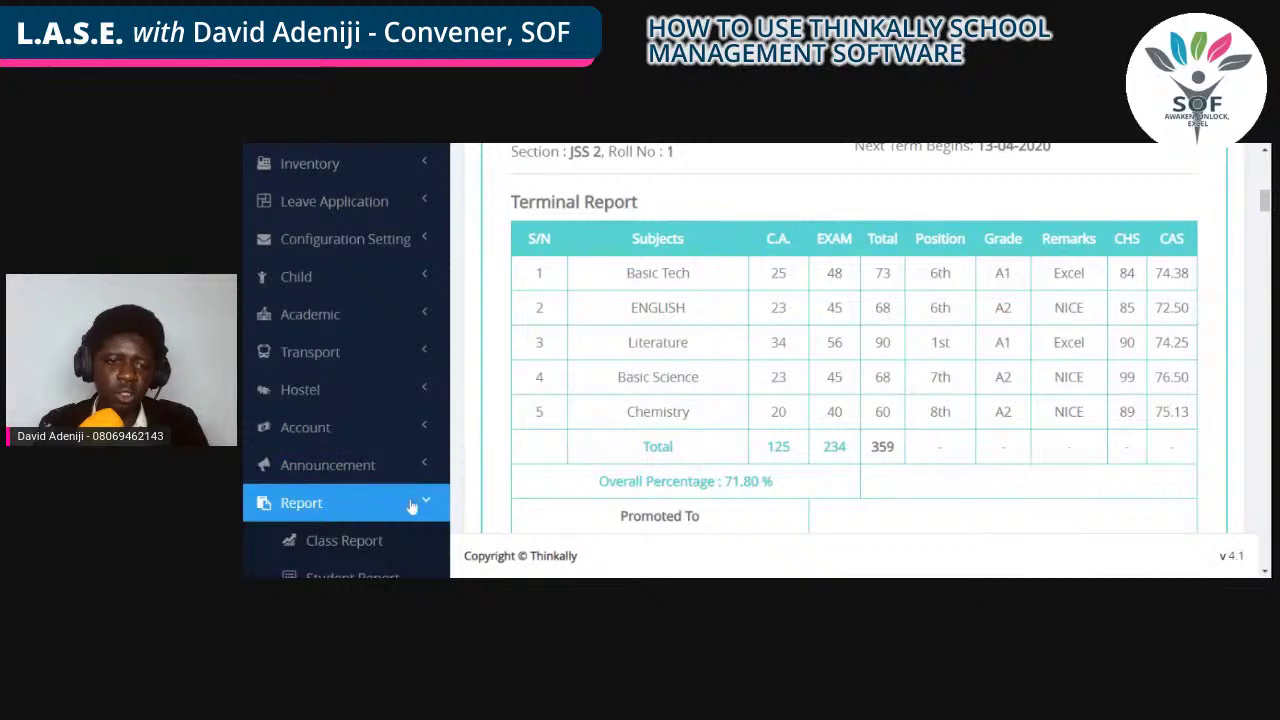
# Collapse Report, expand Child and open Activities to view the Behaviour, Psychomotors and Ctreative categories.
pyautogui.click(421, 513)
pyautogui.click(423, 277)
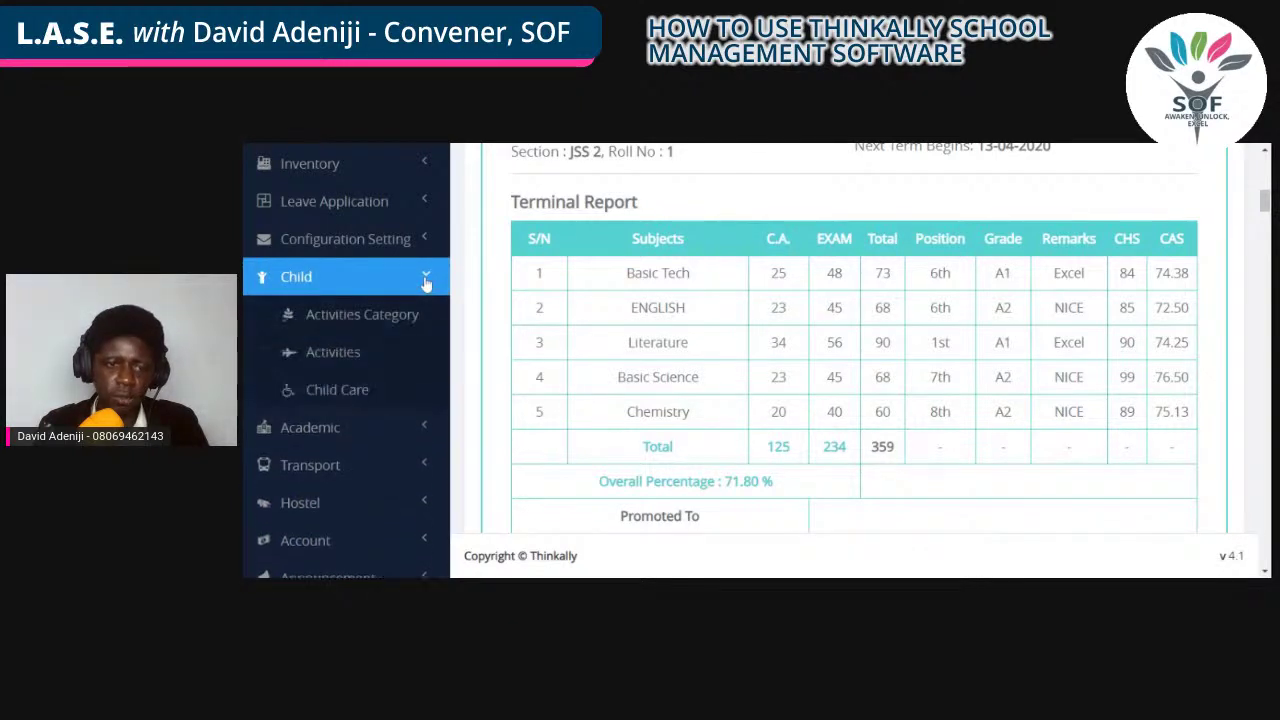
pyautogui.click(368, 360)
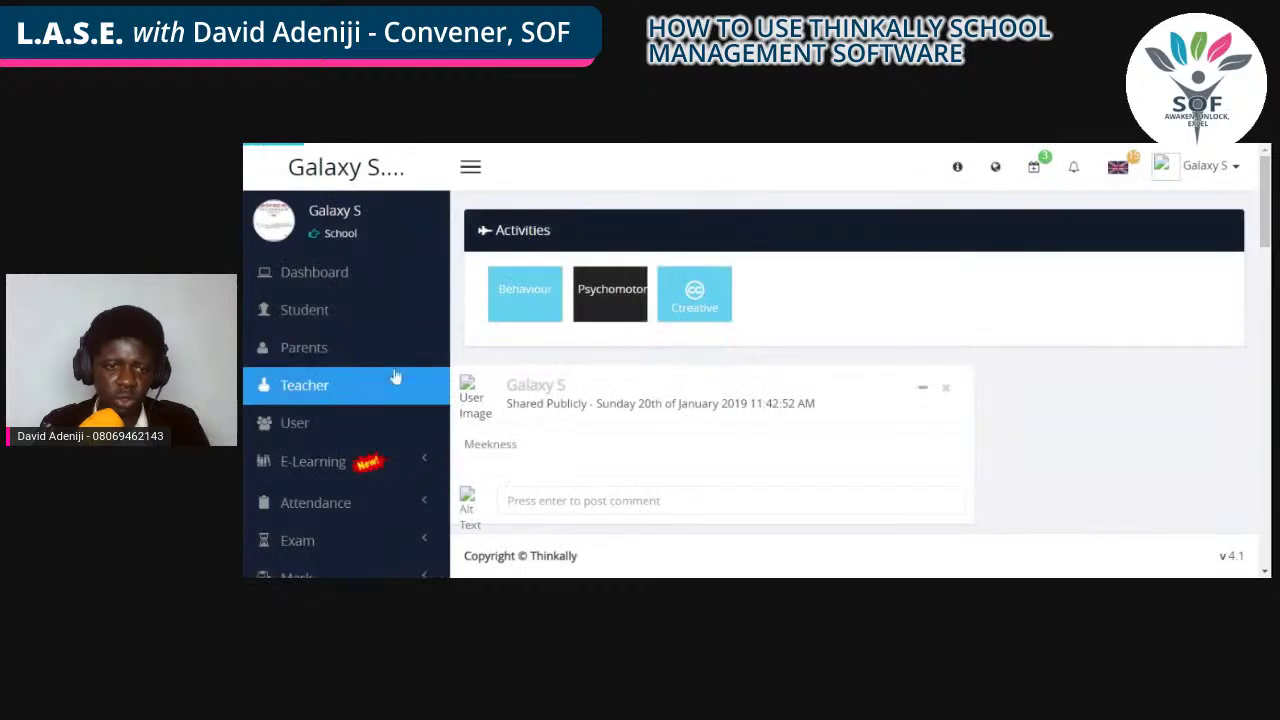
pyautogui.scroll(-5, 327, 407)
pyautogui.scroll(-3, 327, 407)
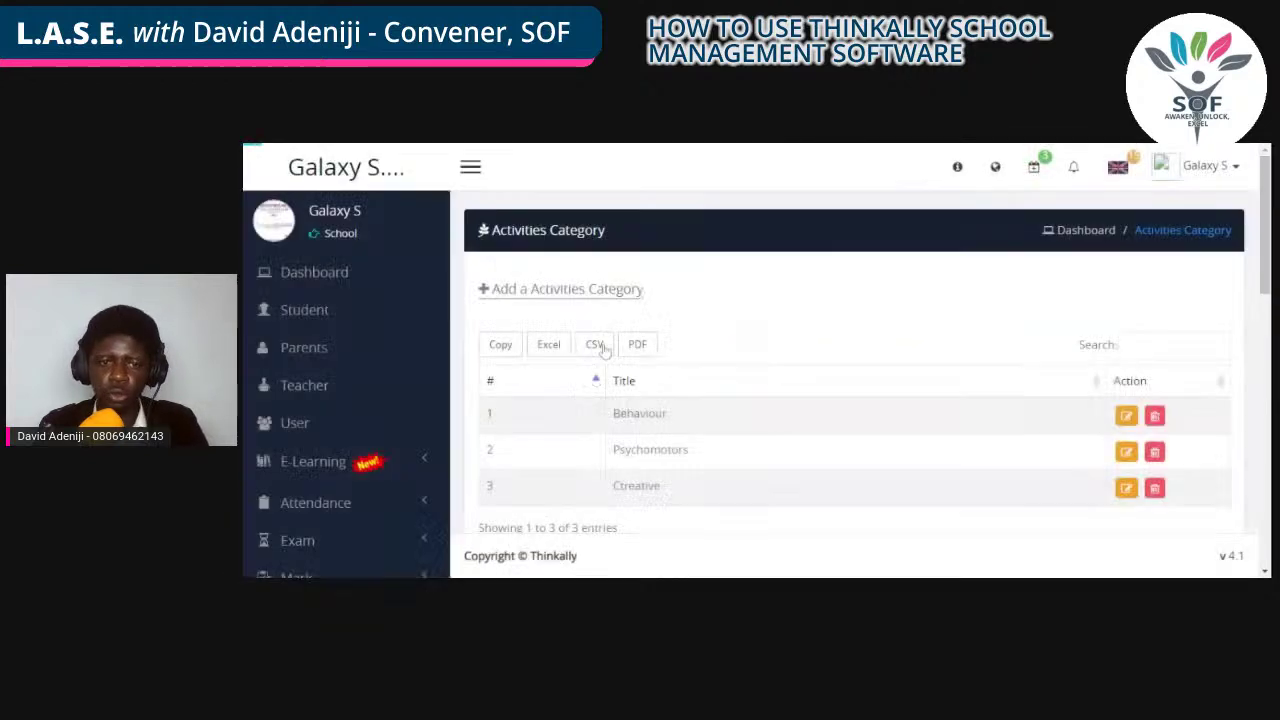
pyautogui.scroll(-1, 589, 289)
pyautogui.scroll(-1, 627, 315)
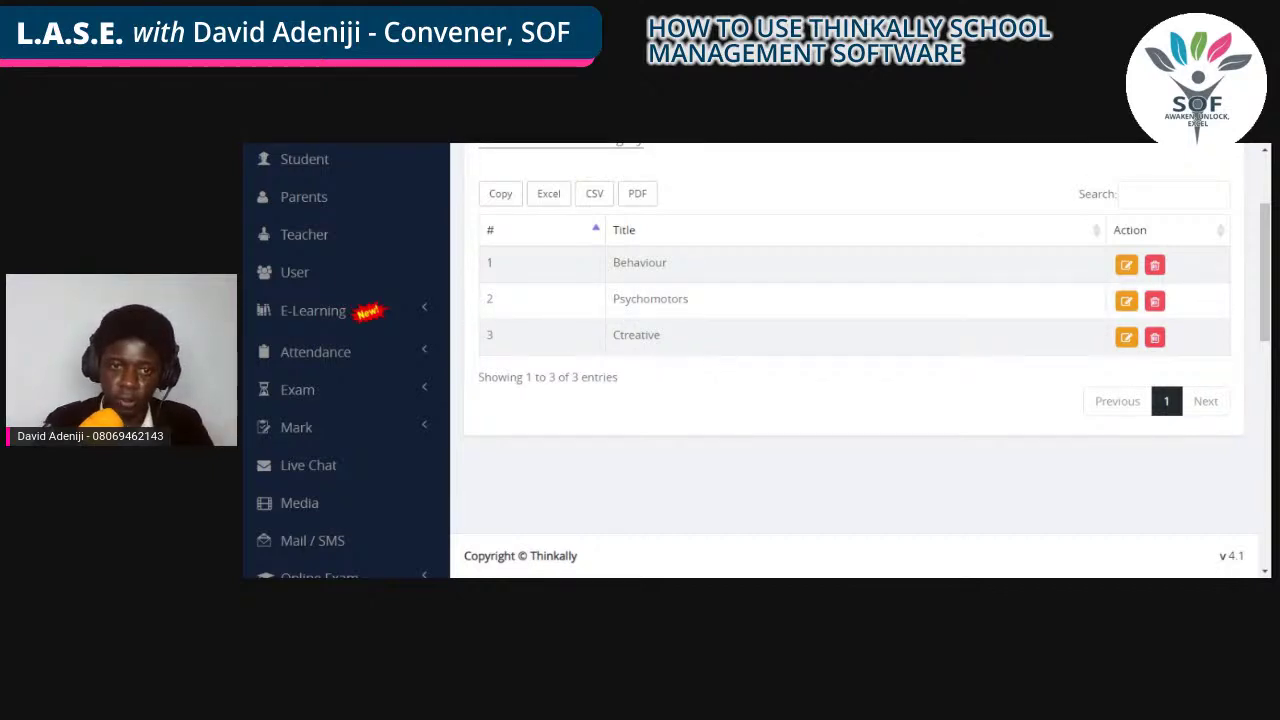
pyautogui.scroll(3, 613, 305)
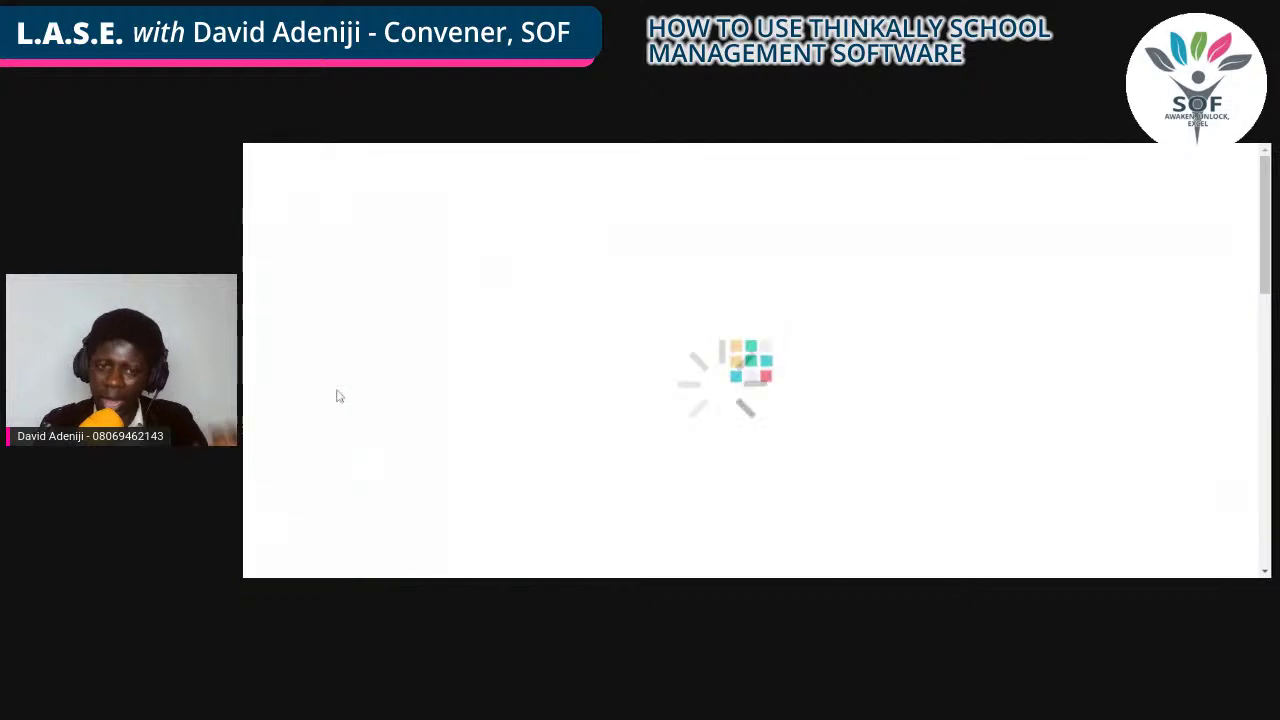
# Reopen Child > Activities and browse posts like Meekness, Painting, Vocationals, Singing and Helping.
pyautogui.scroll(-5, 334, 400)
pyautogui.scroll(-2, 336, 407)
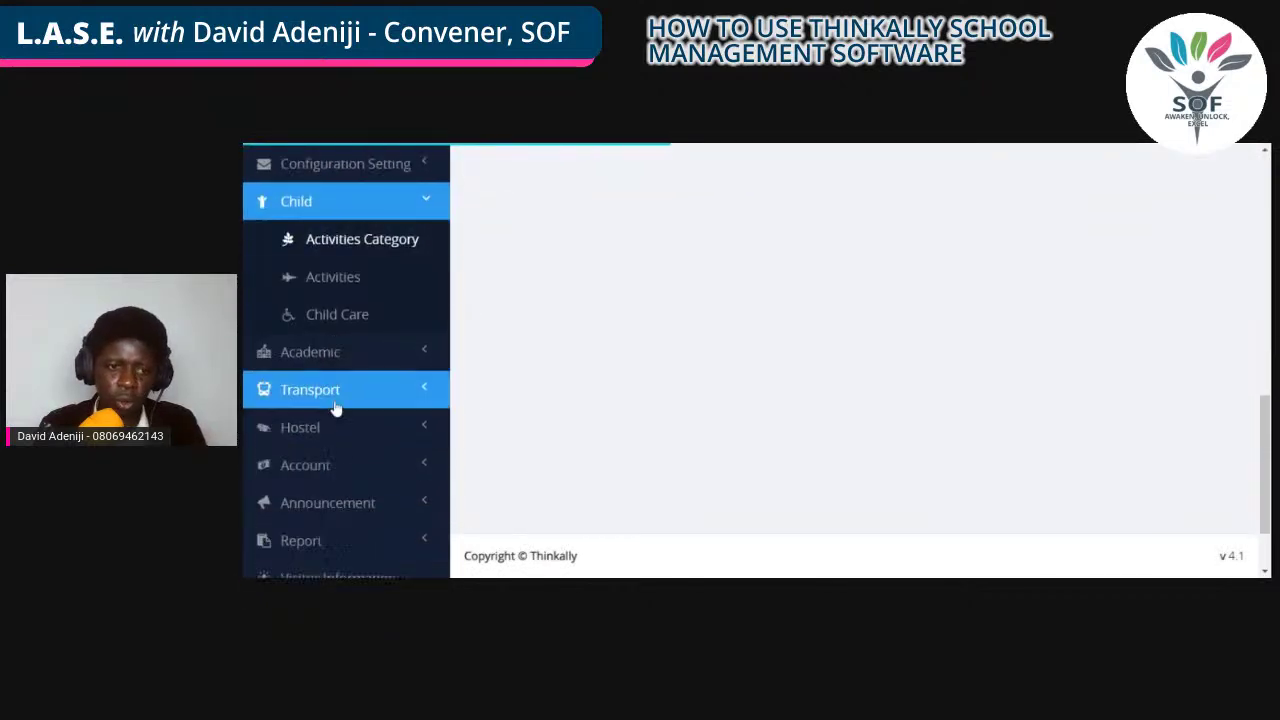
pyautogui.click(371, 148)
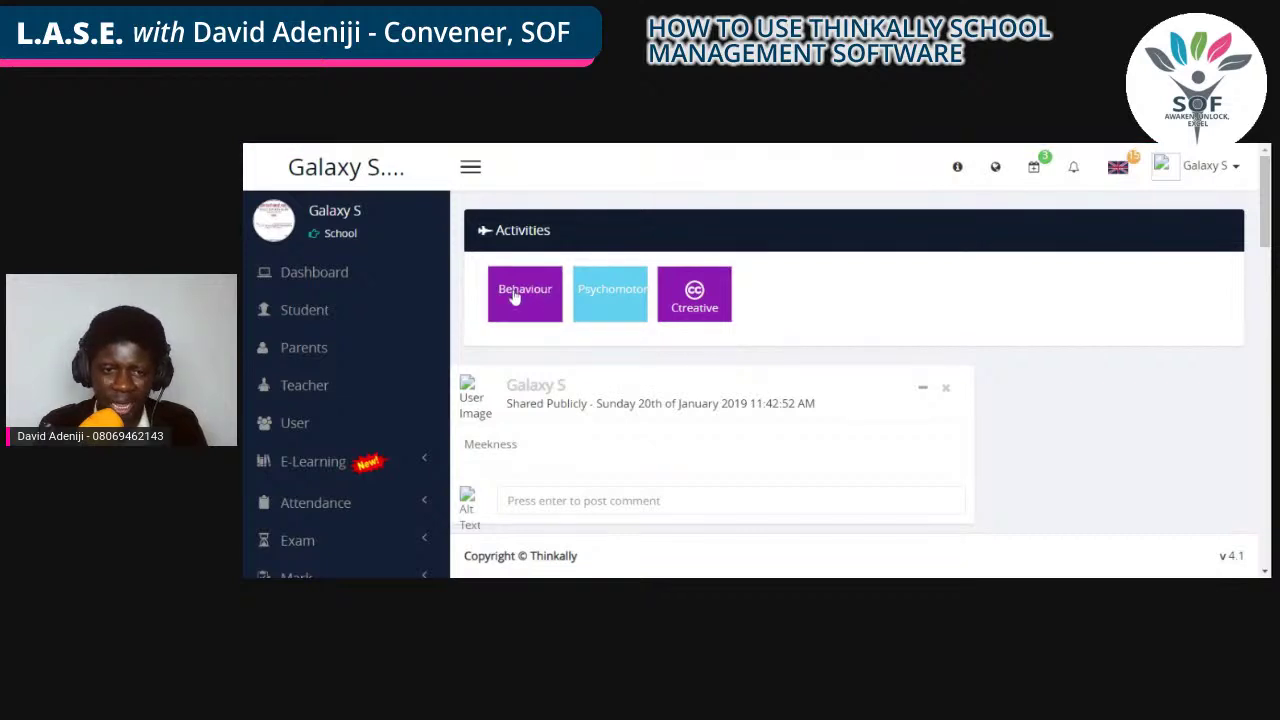
pyautogui.scroll(-1, 676, 315)
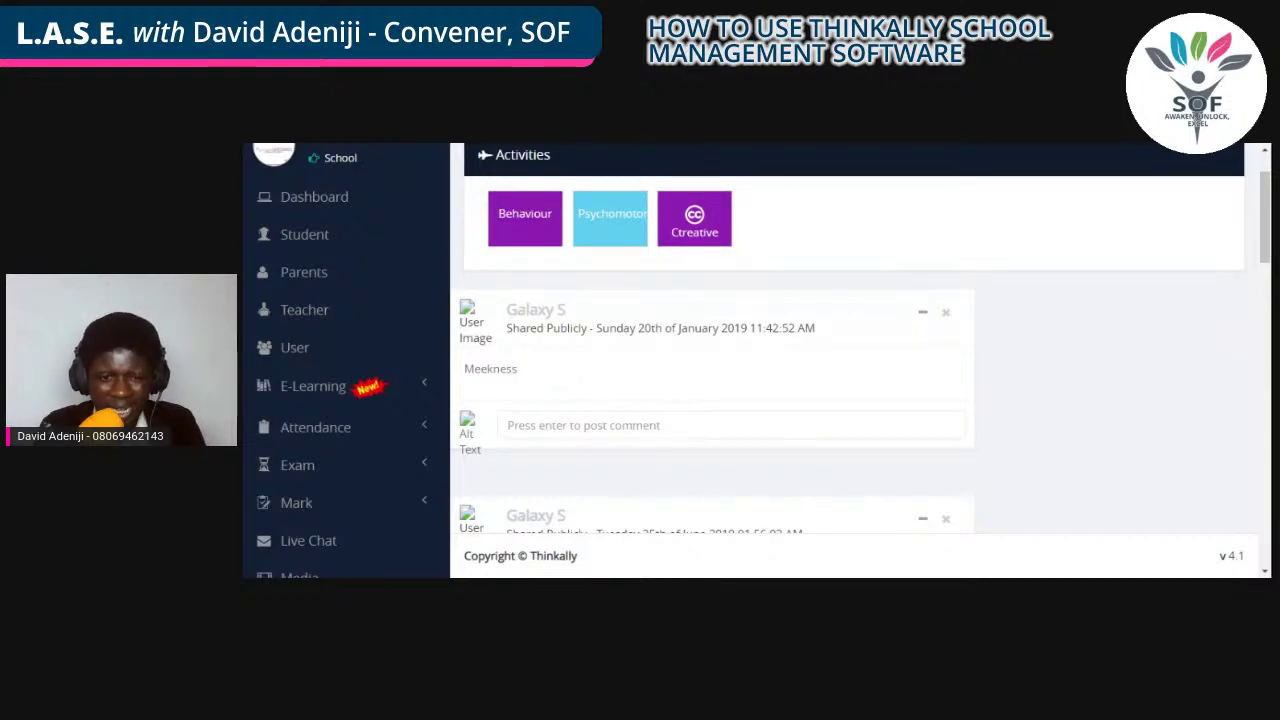
pyautogui.scroll(-5, 756, 360)
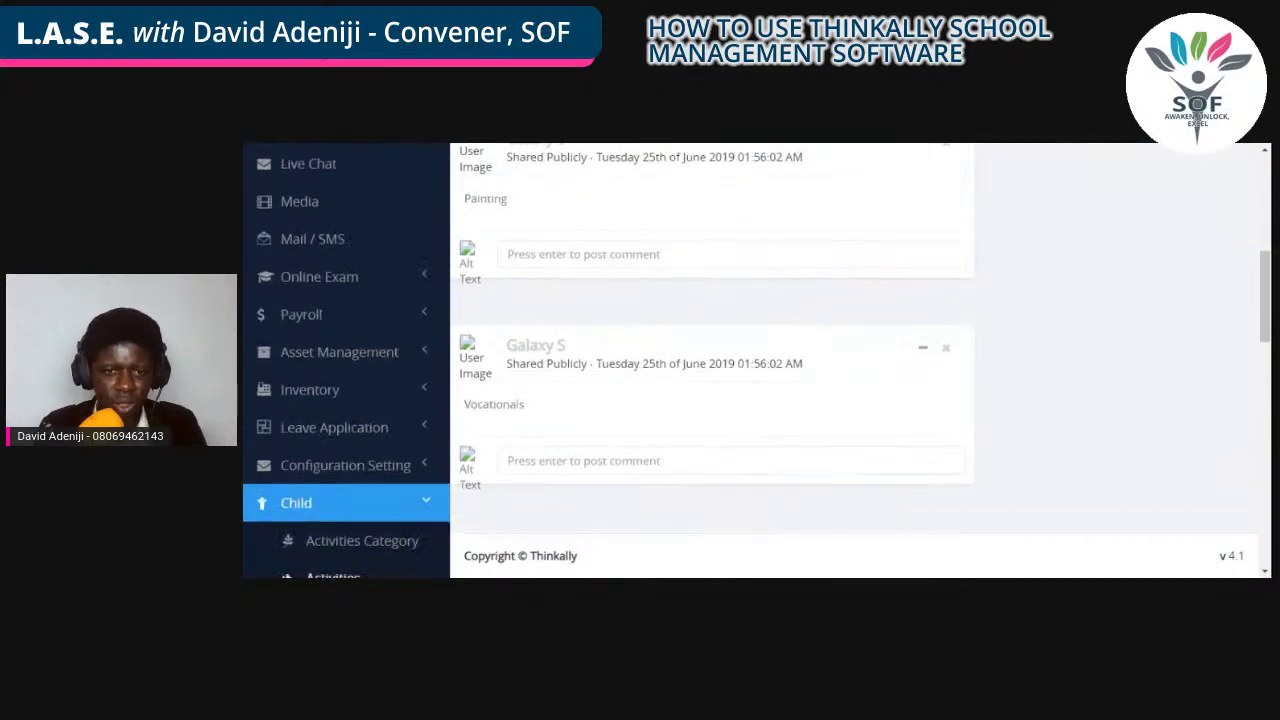
pyautogui.scroll(-5, 620, 429)
pyautogui.scroll(10, 620, 429)
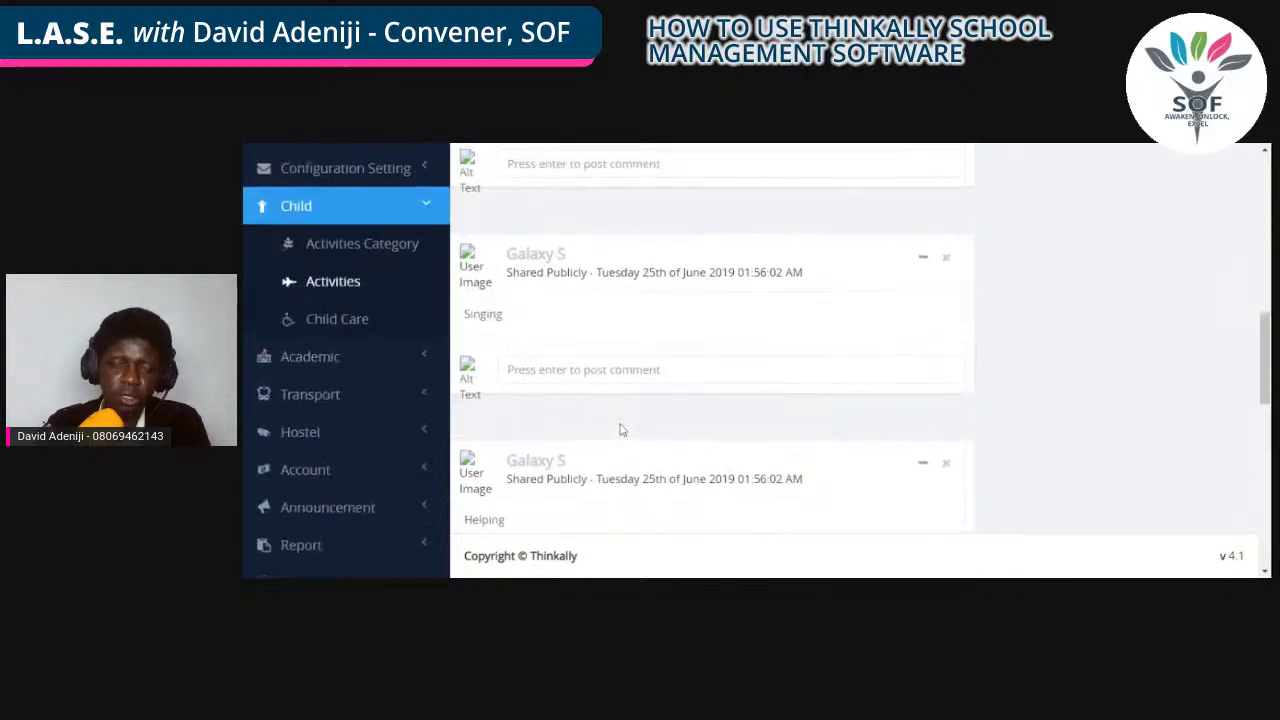
pyautogui.scroll(1, 620, 429)
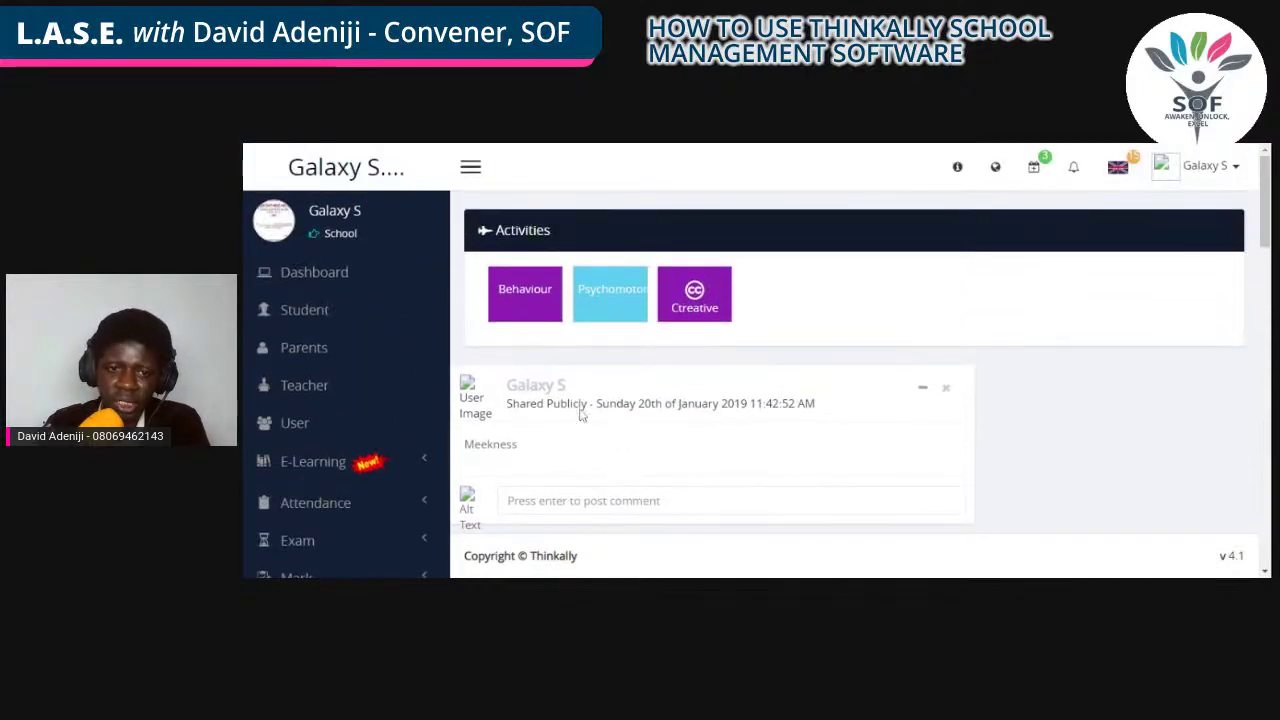
# Open the Add Activities form from the Behaviour tile and try submitting it empty.
pyautogui.click(530, 305)
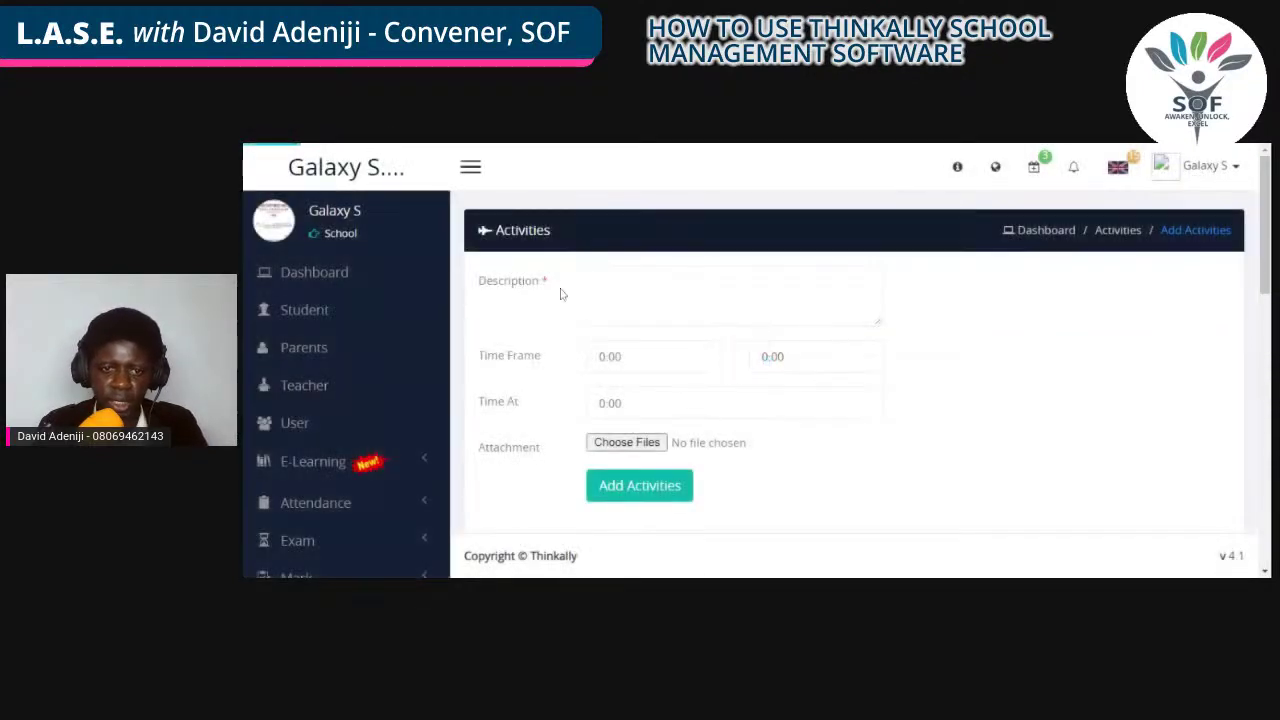
pyautogui.scroll(-2, 642, 319)
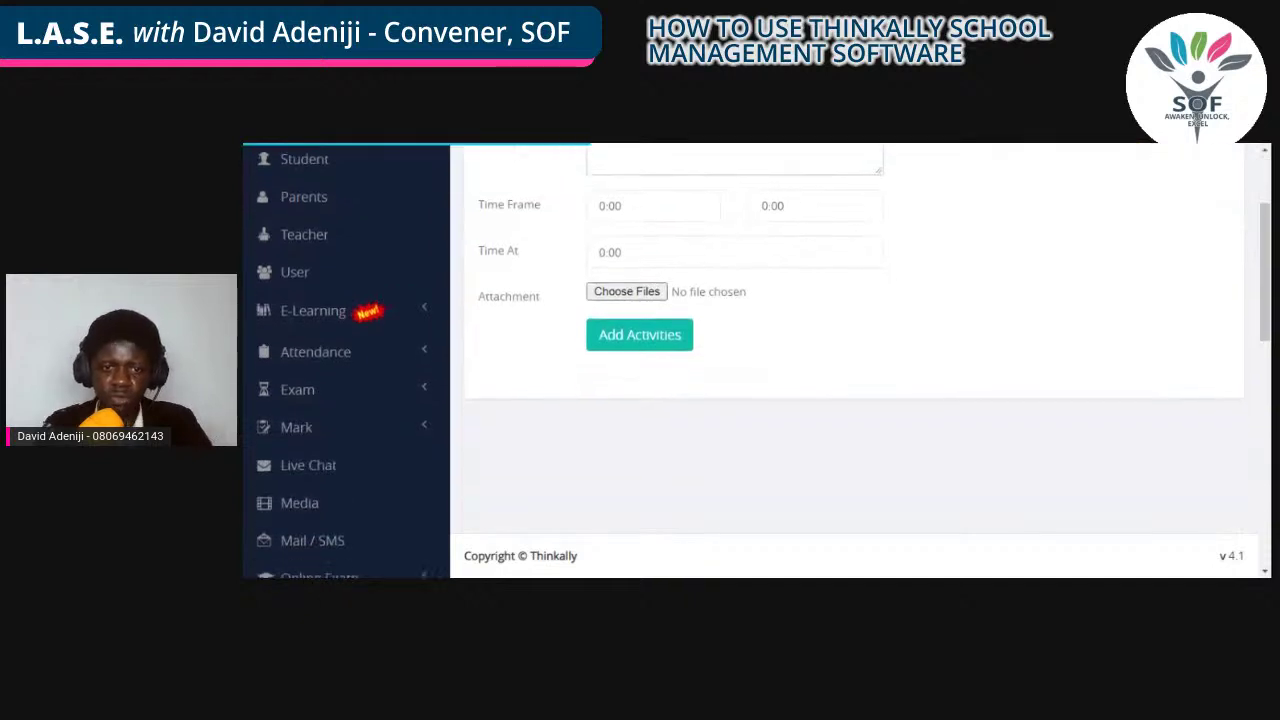
pyautogui.click(642, 334)
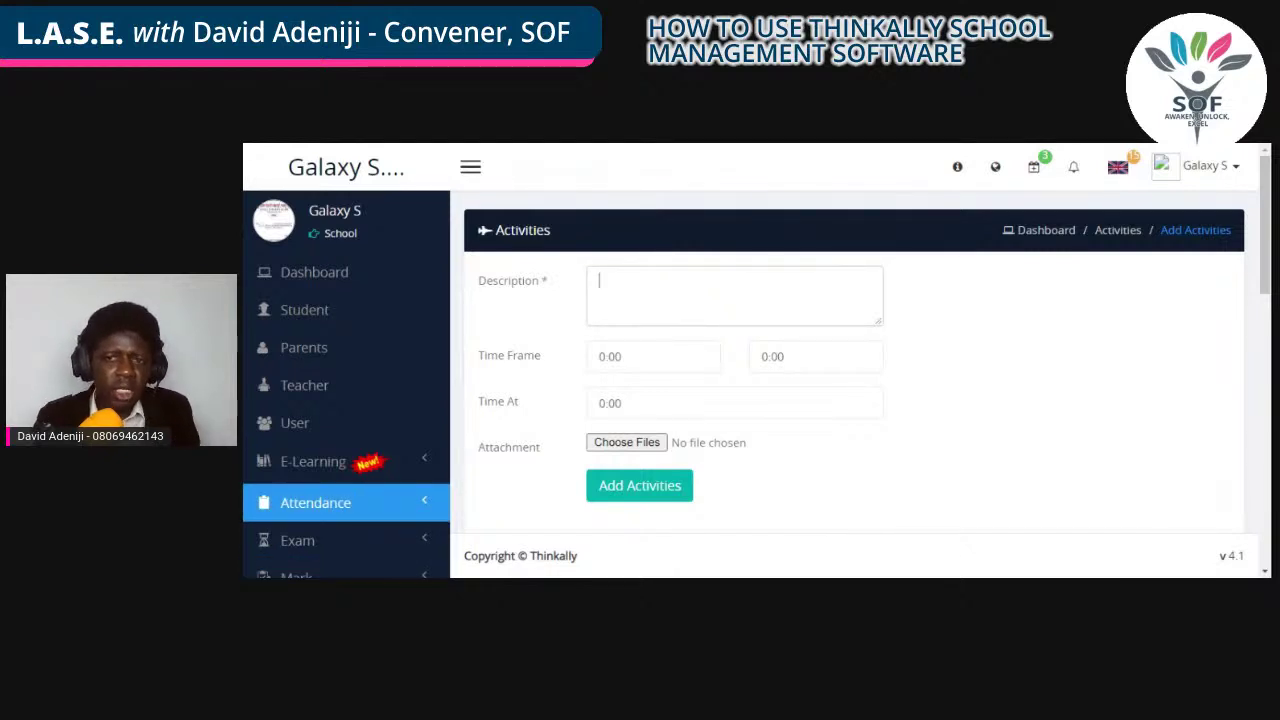
pyautogui.scroll(-6, 357, 449)
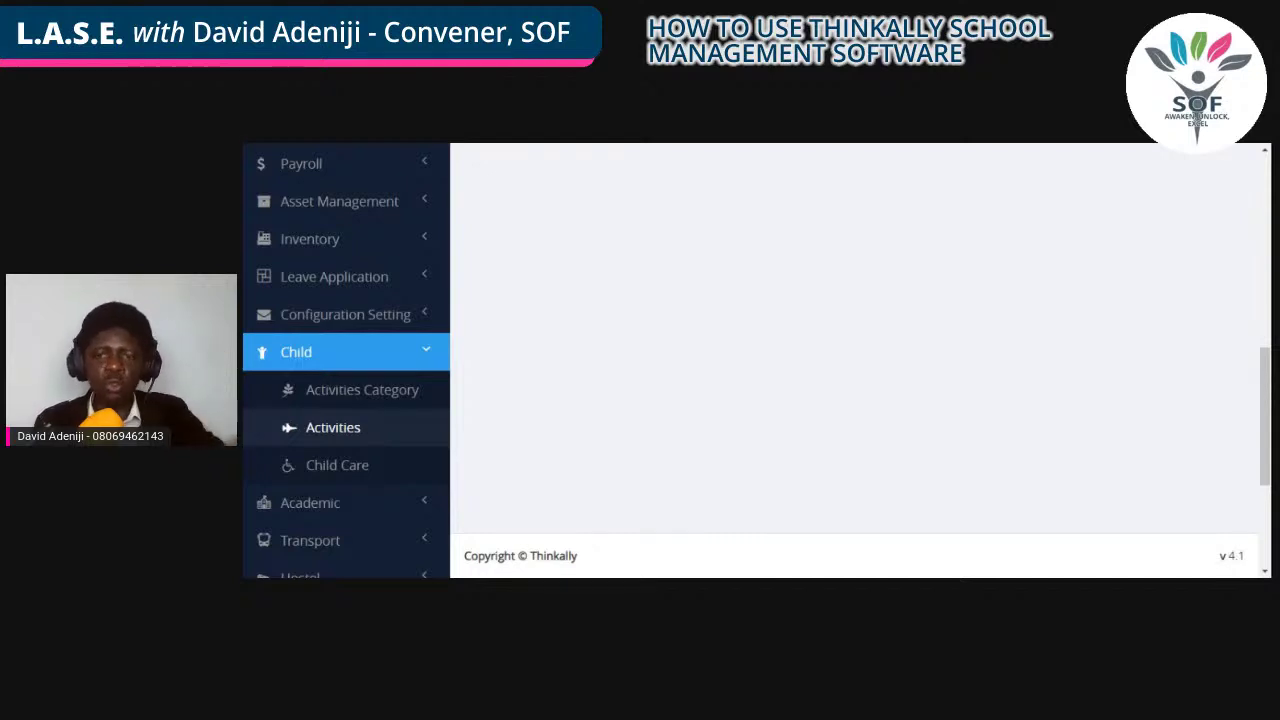
# Filter the student list to class JSS 2 and view the first student's profile.
pyautogui.scroll(6, 363, 449)
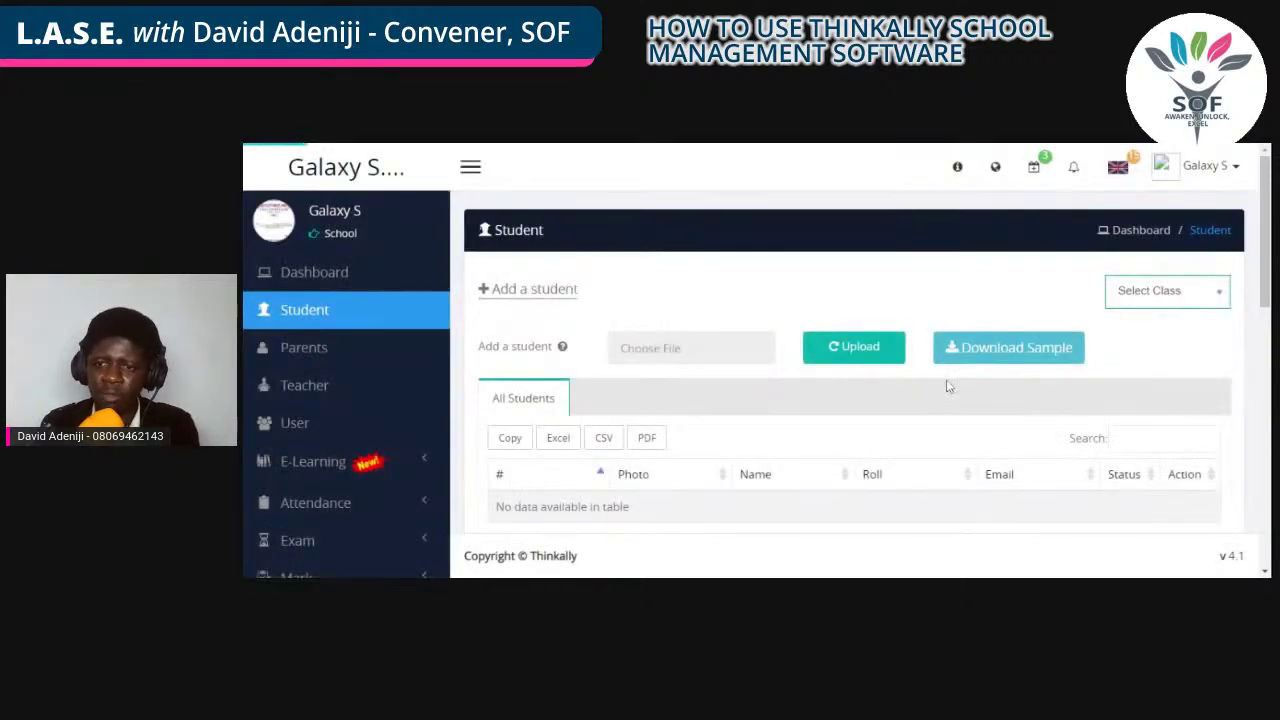
pyautogui.click(1120, 297)
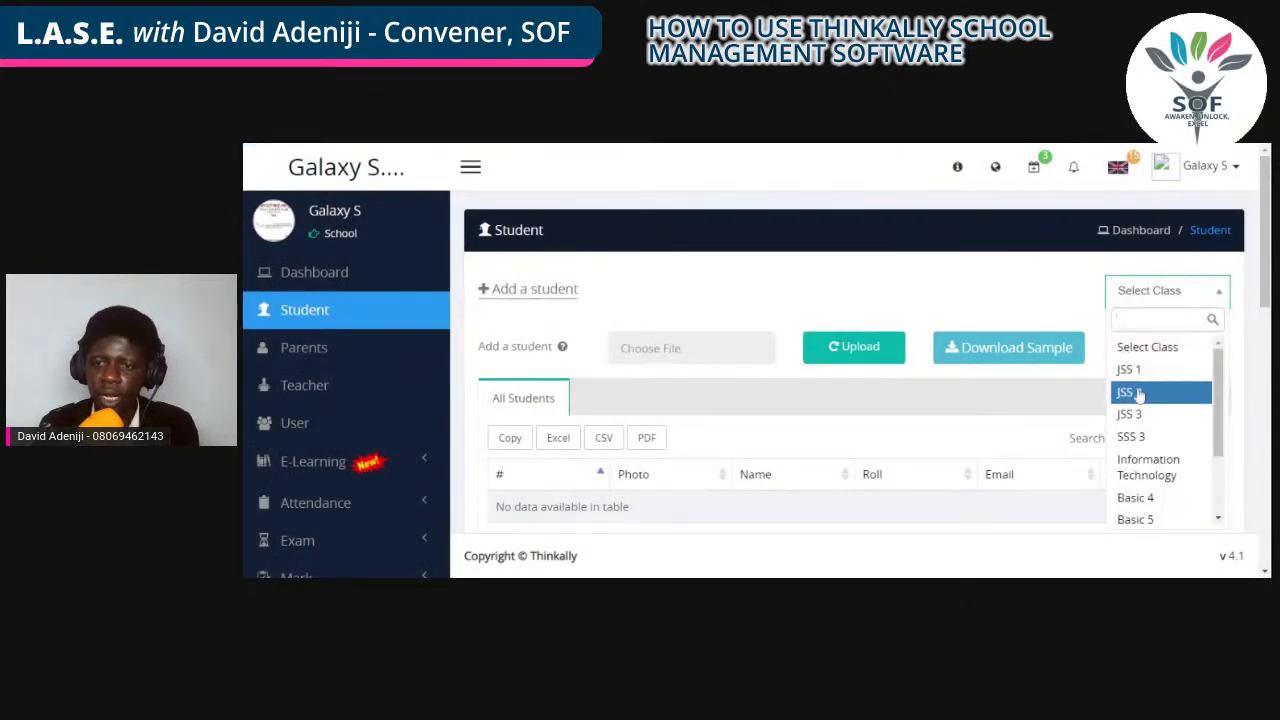
pyautogui.click(1121, 395)
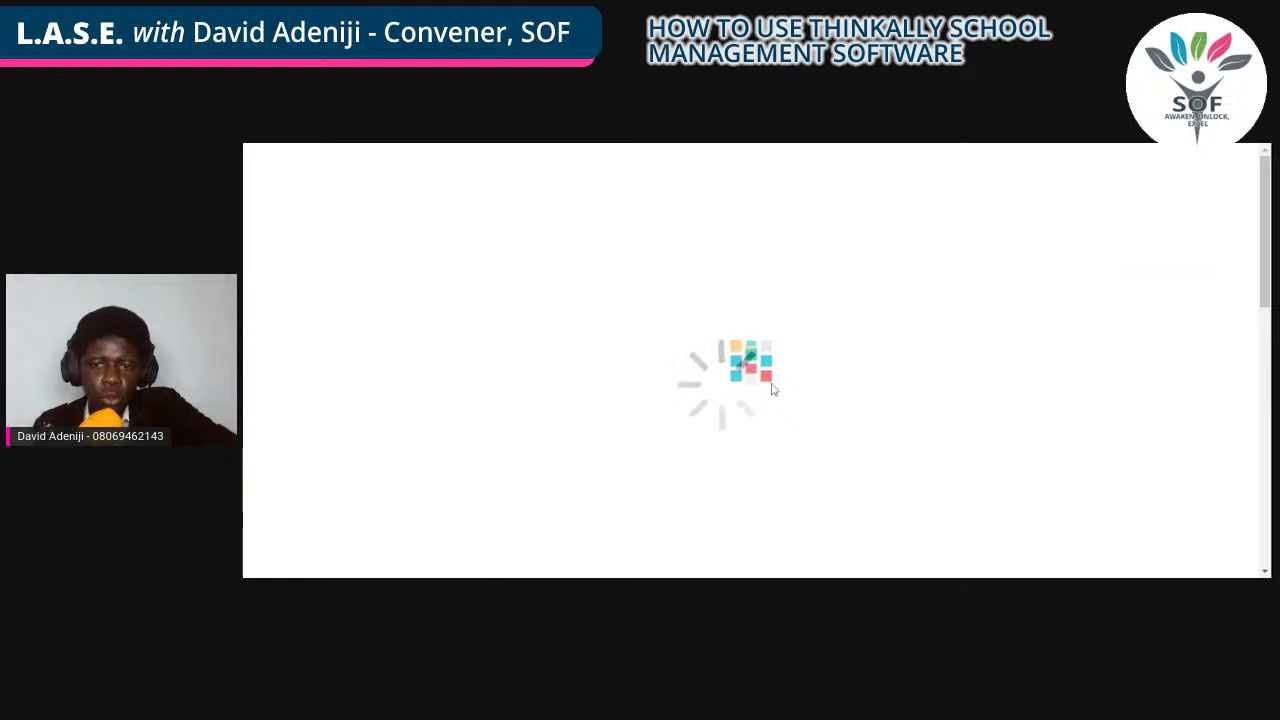
pyautogui.scroll(-3, 771, 389)
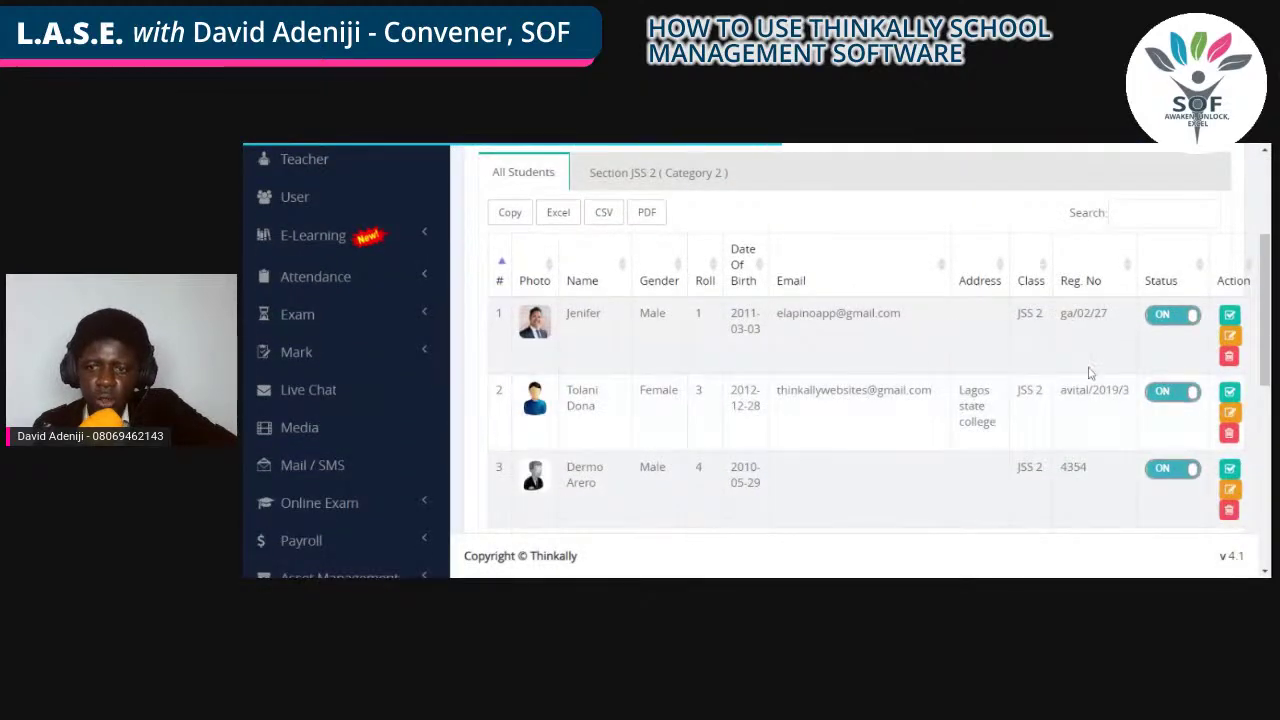
pyautogui.click(1230, 316)
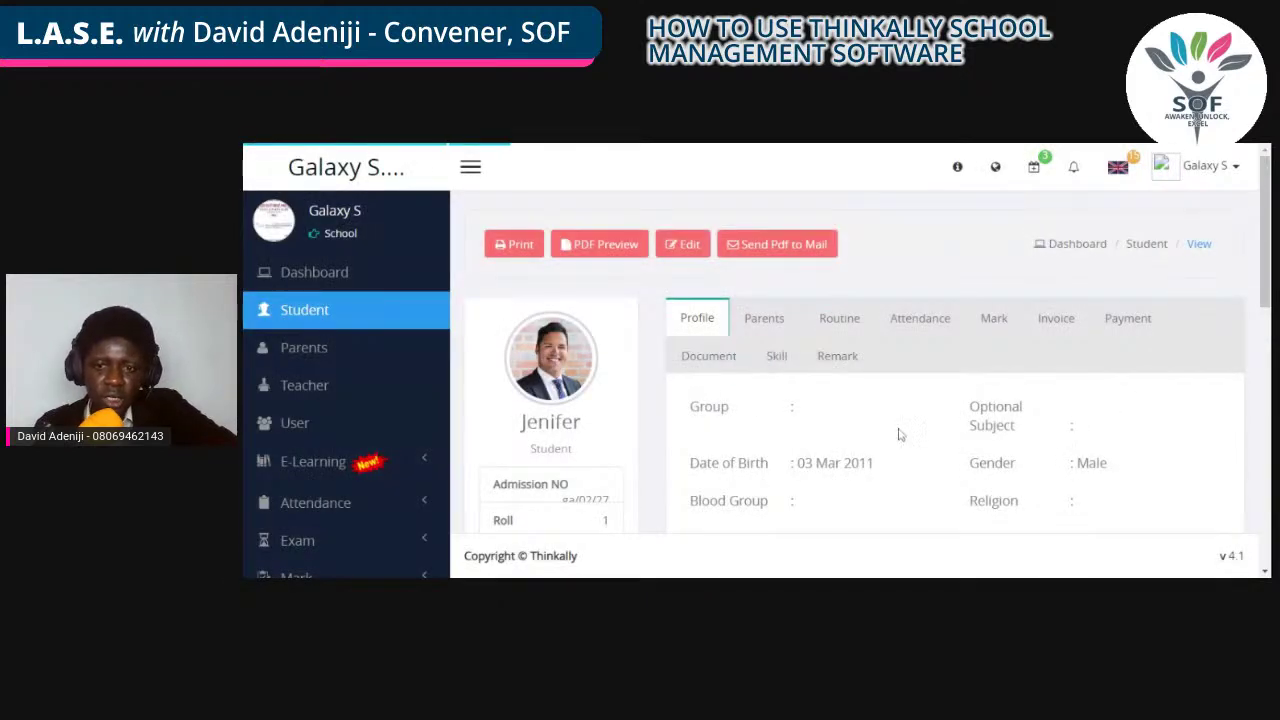
pyautogui.scroll(-1, 771, 334)
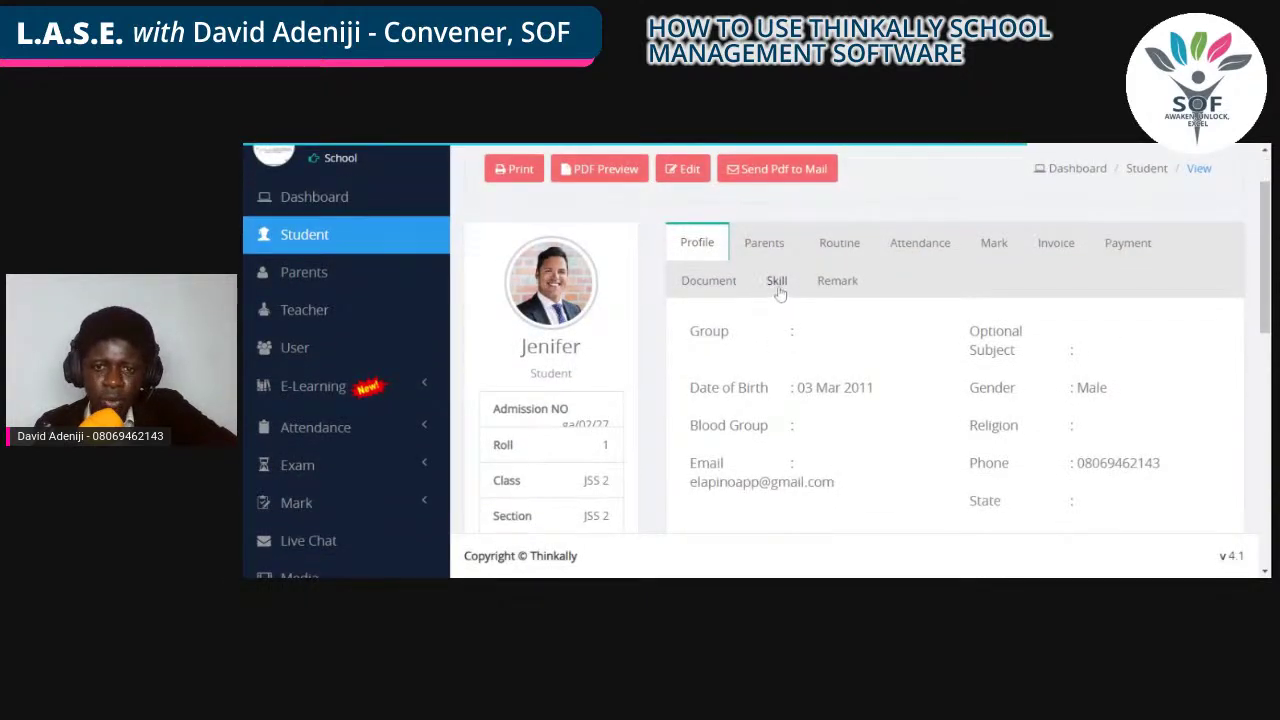
# On the Skill tab, change Cooperation from 3 to 1 and submit the ratings.
pyautogui.click(777, 283)
pyautogui.scroll(-2, 905, 366)
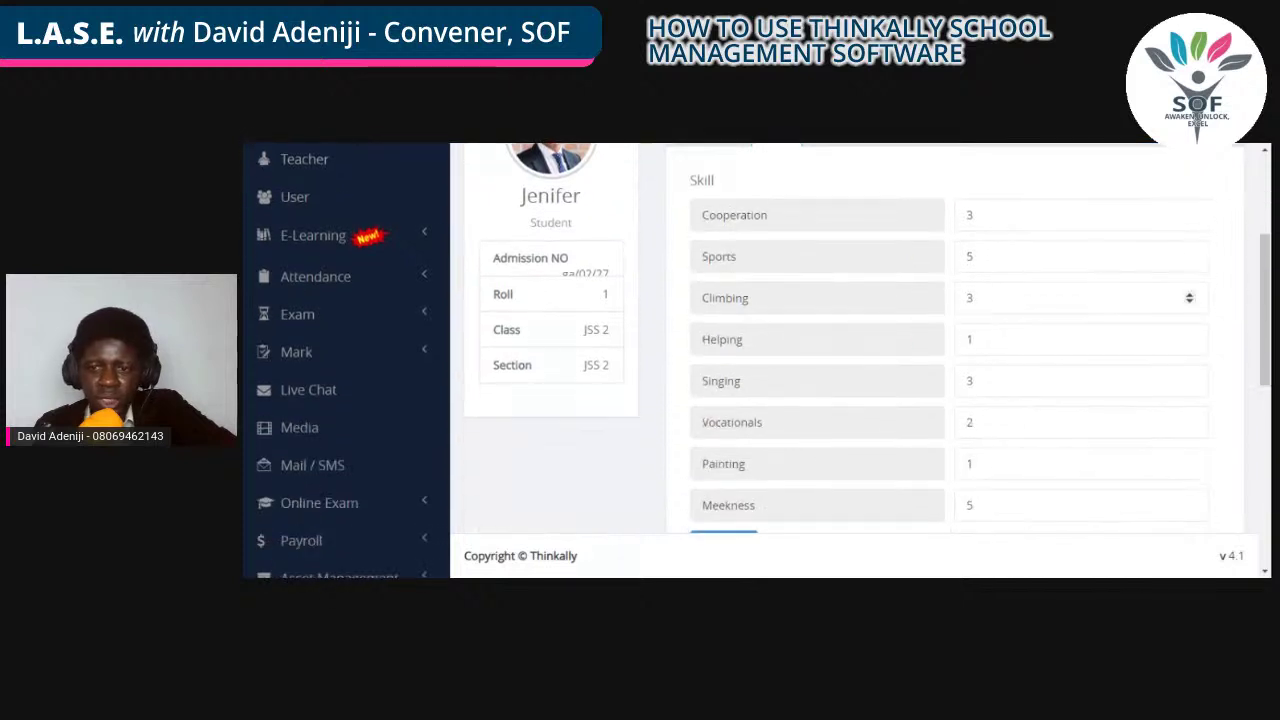
pyautogui.click(971, 215)
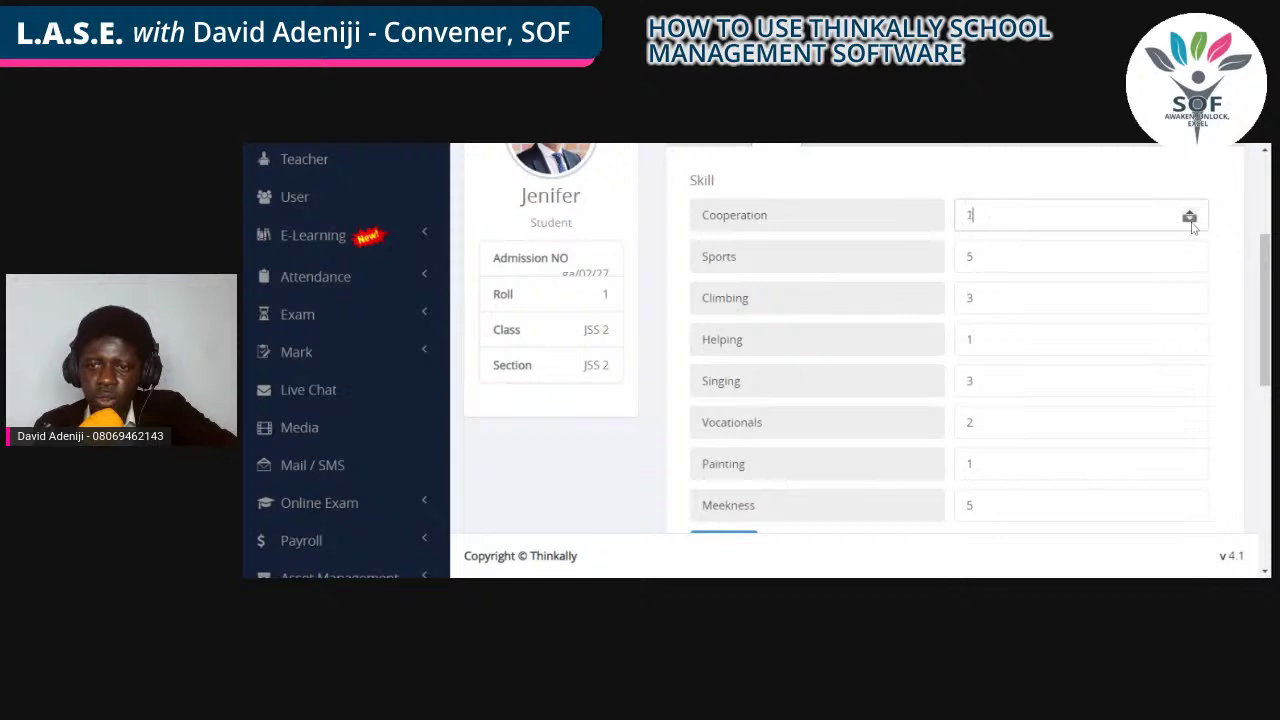
pyautogui.click(969, 256)
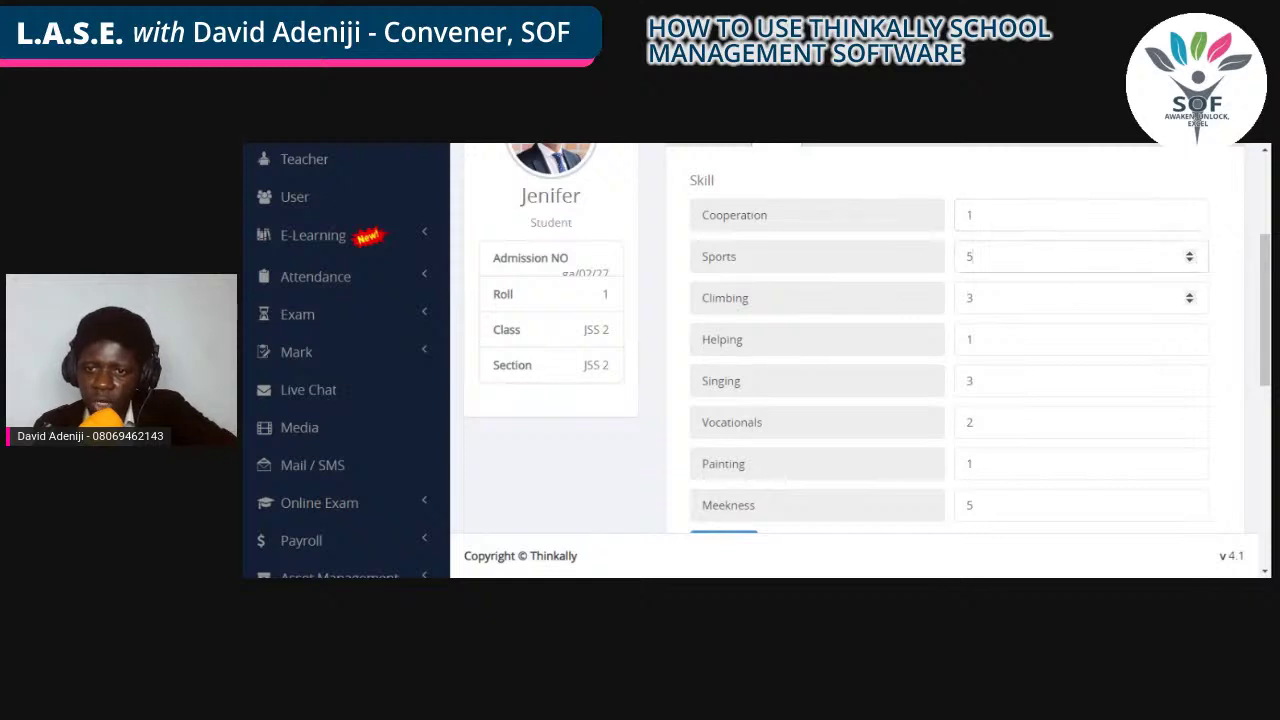
pyautogui.click(970, 339)
pyautogui.click(970, 381)
pyautogui.click(970, 422)
pyautogui.click(970, 463)
pyautogui.scroll(-2, 810, 408)
pyautogui.scroll(4, 763, 334)
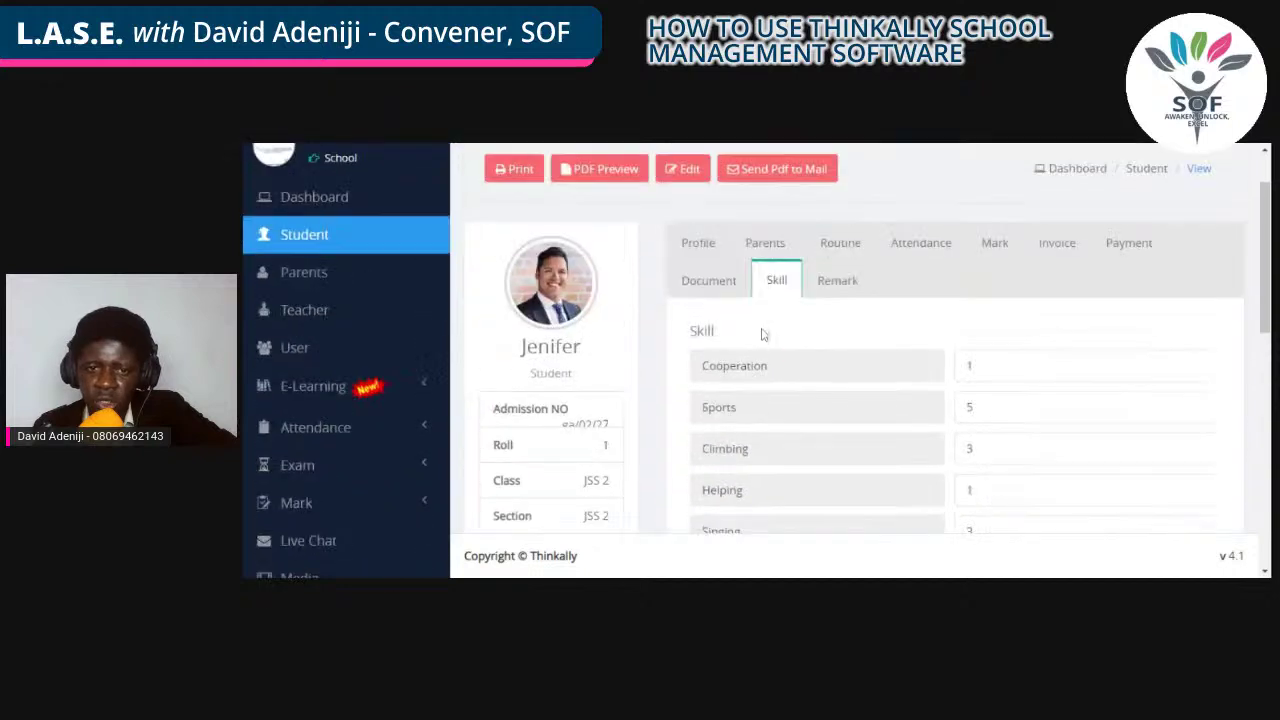
pyautogui.scroll(-3, 766, 357)
pyautogui.scroll(-2, 766, 359)
pyautogui.click(720, 320)
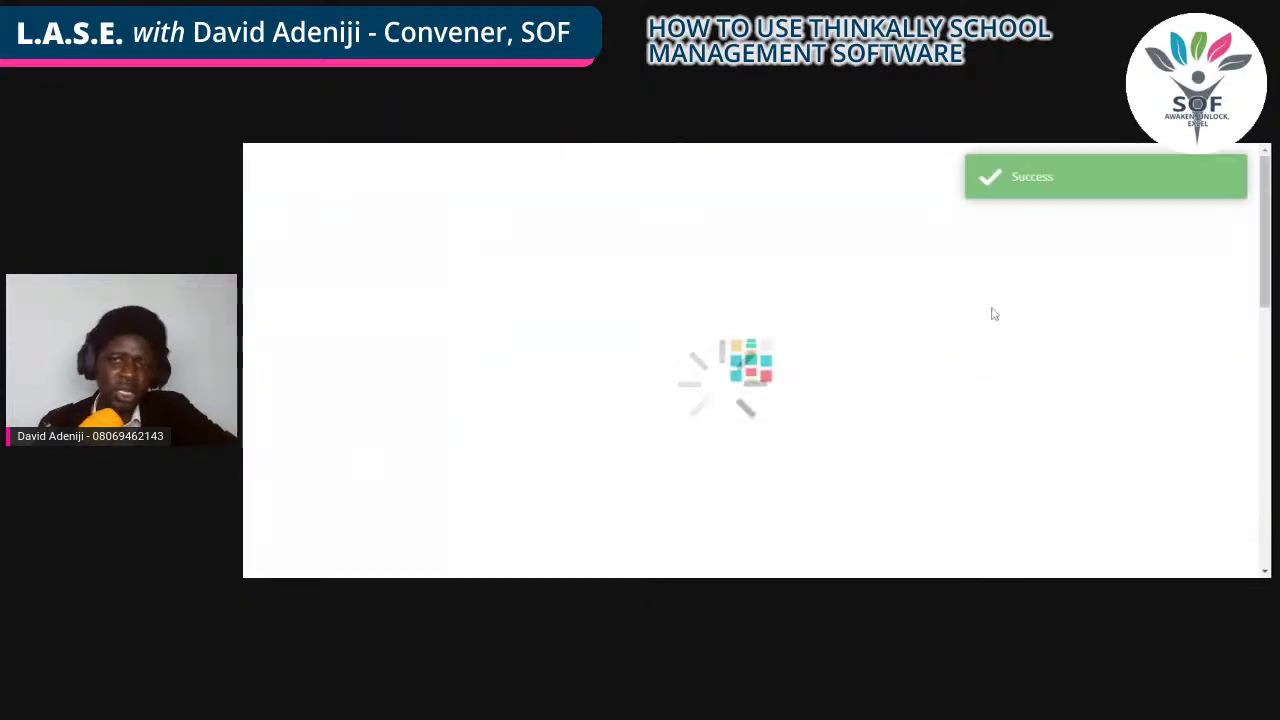
# Expand Report in the sidebar and go to the Terminal Report page.
pyautogui.scroll(-3, 422, 390)
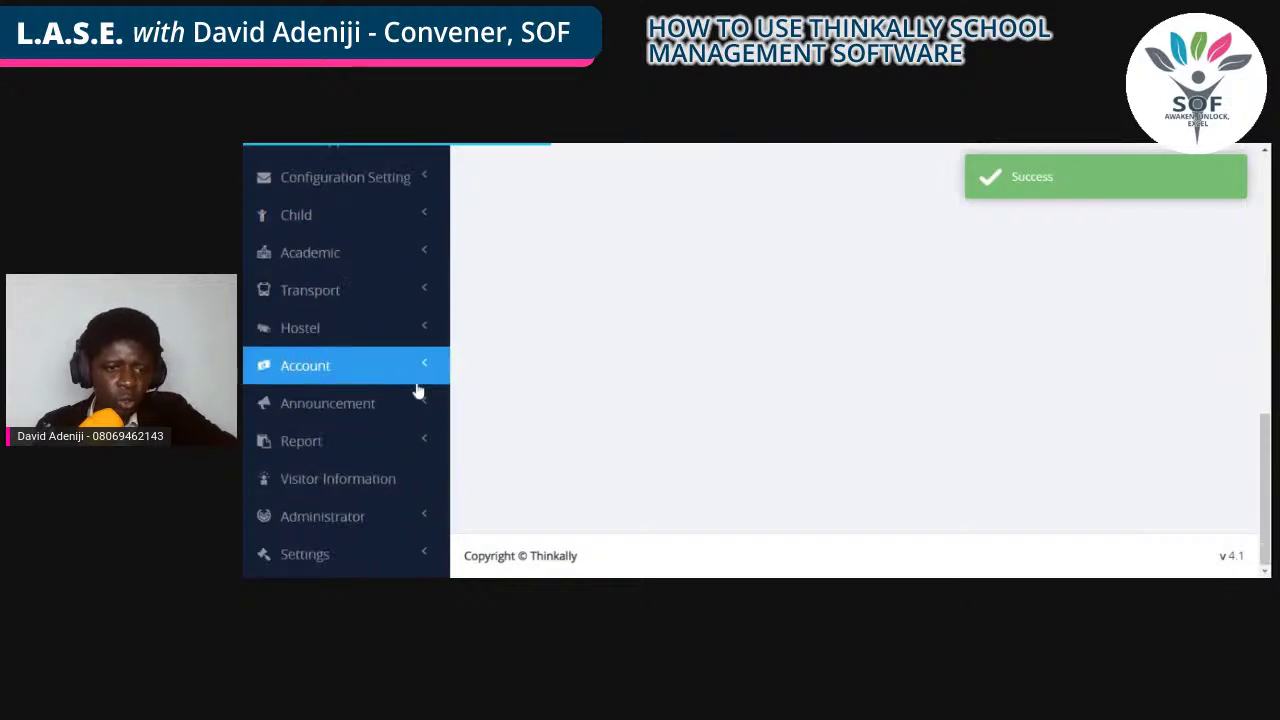
pyautogui.click(401, 455)
pyautogui.scroll(-3, 401, 457)
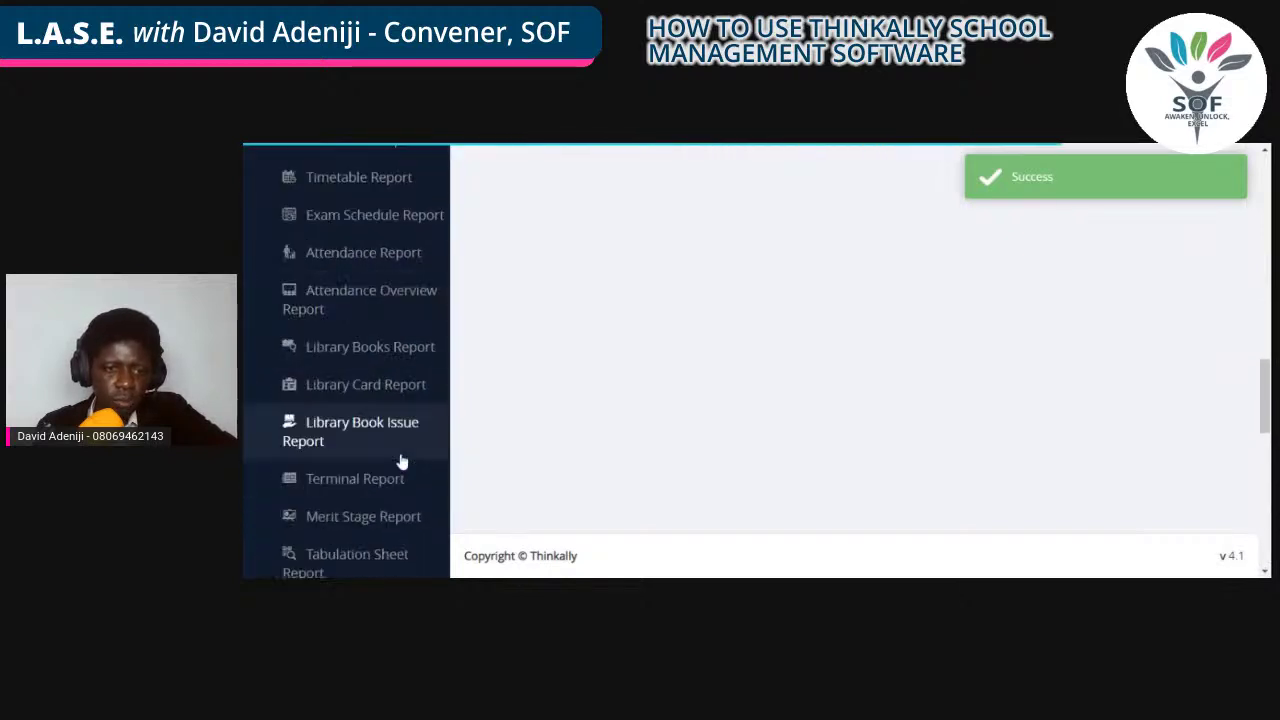
pyautogui.scroll(-3, 403, 457)
pyautogui.scroll(2, 390, 420)
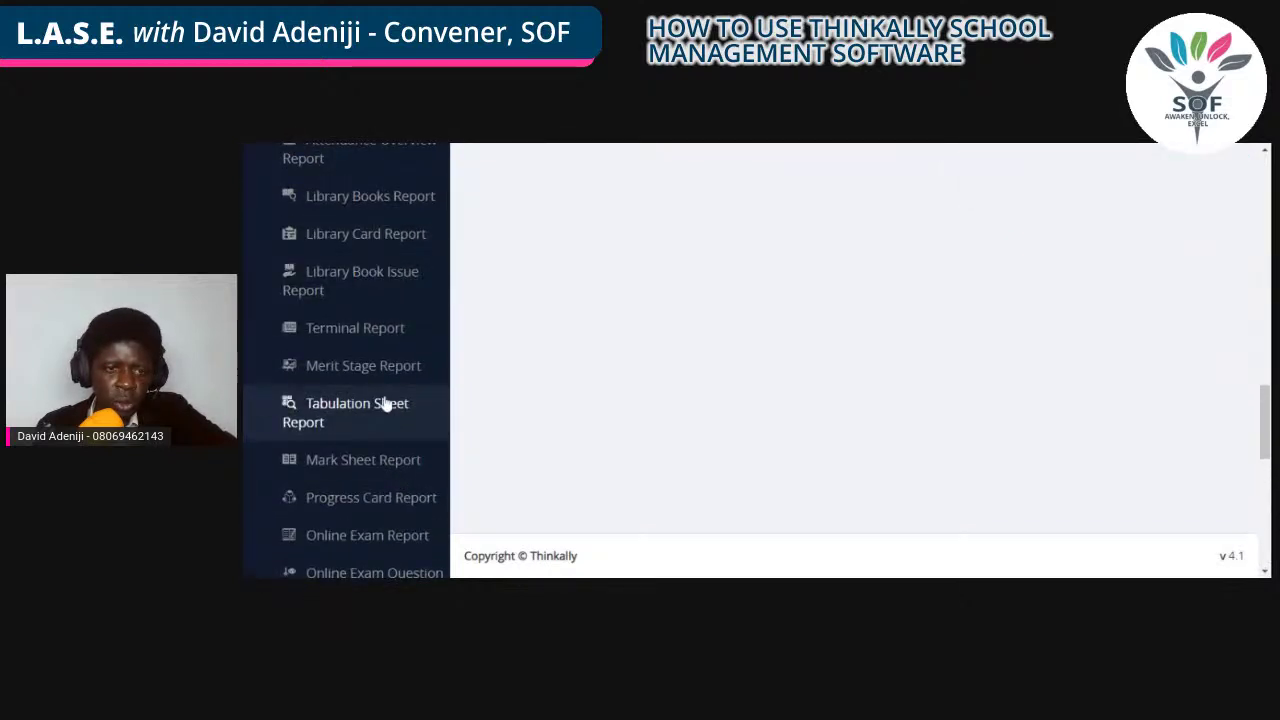
pyautogui.click(377, 343)
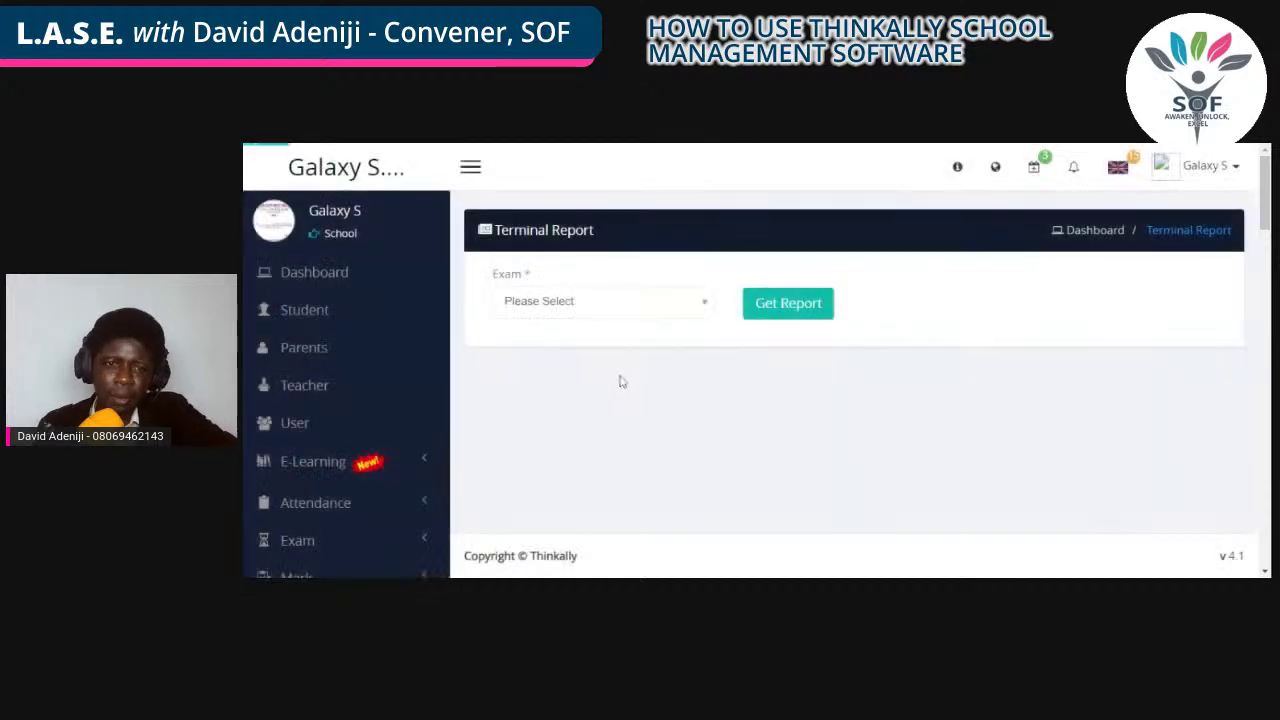
# Generate the Second Term Exam report for JSS 2 and check Cooperation now shows 1.
pyautogui.click(579, 310)
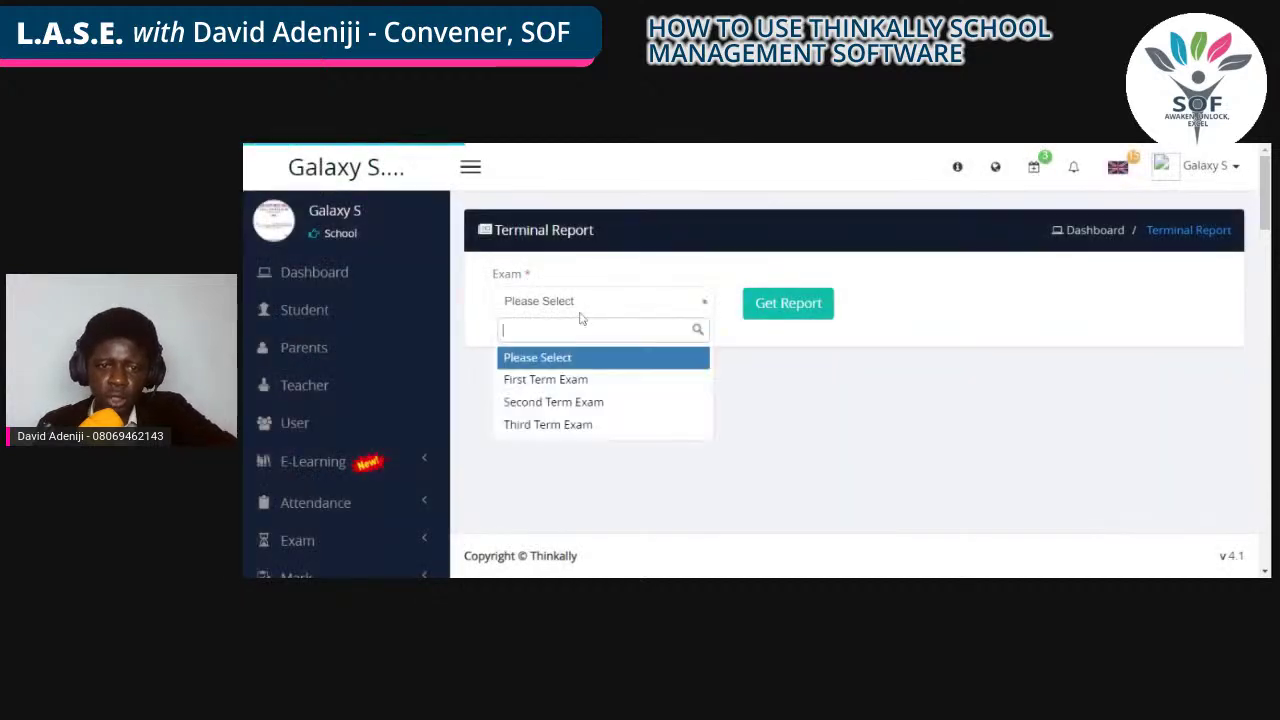
pyautogui.click(578, 402)
pyautogui.click(819, 306)
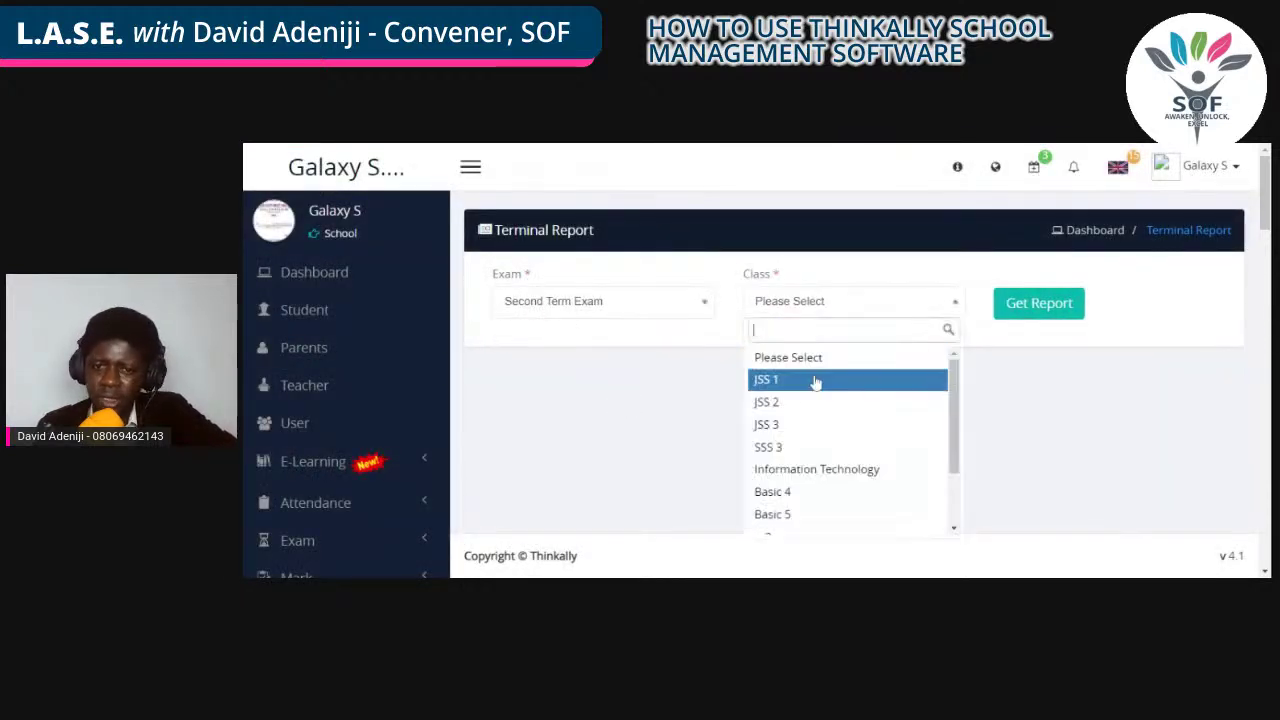
pyautogui.click(812, 402)
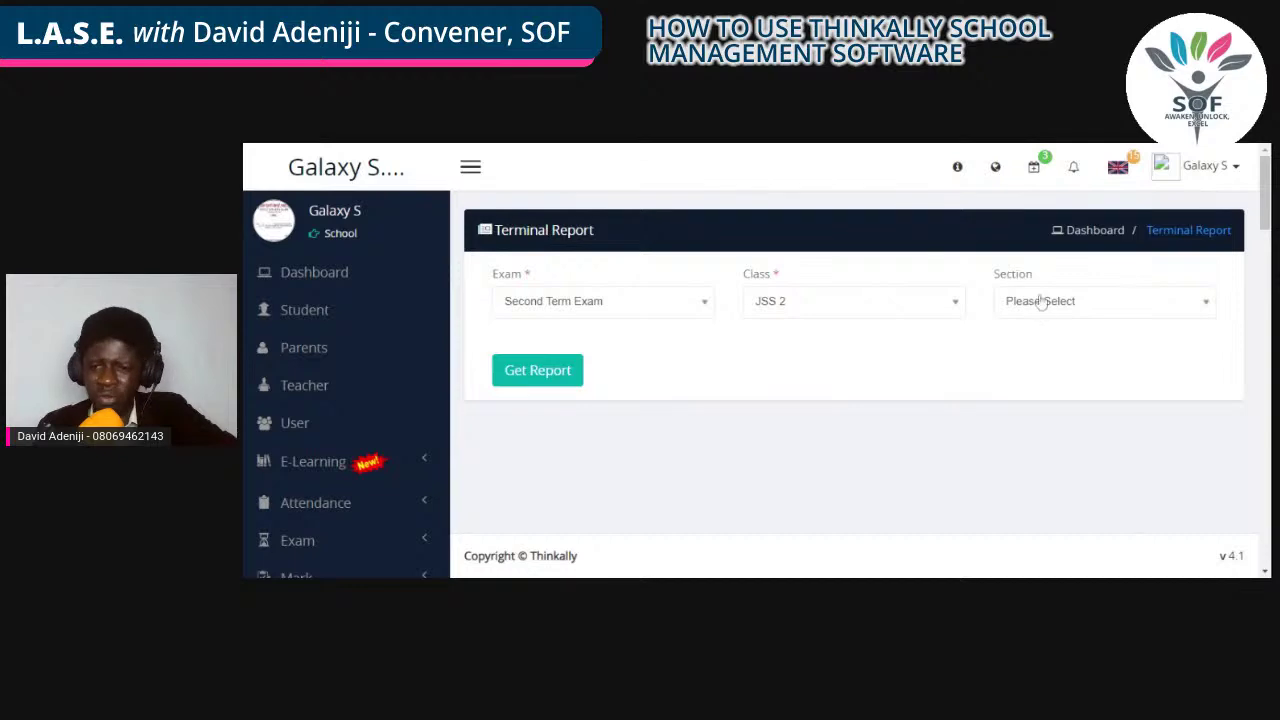
pyautogui.click(546, 385)
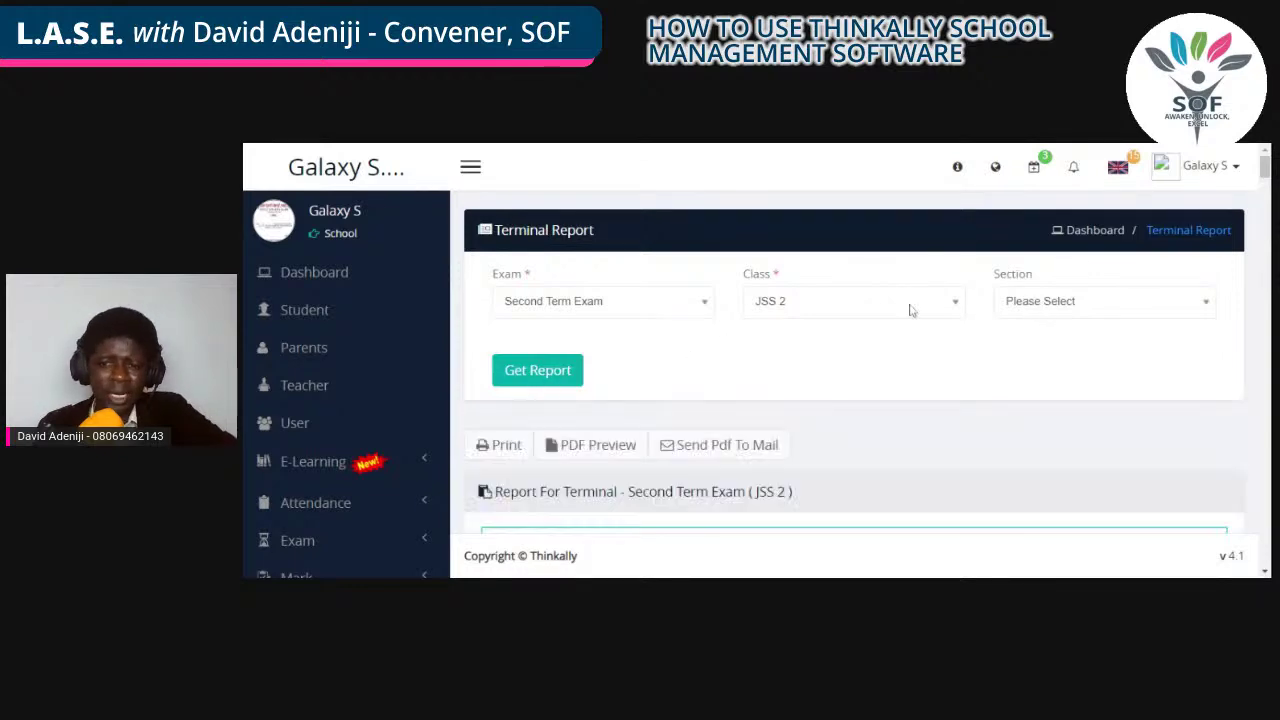
pyautogui.scroll(-20, 912, 312)
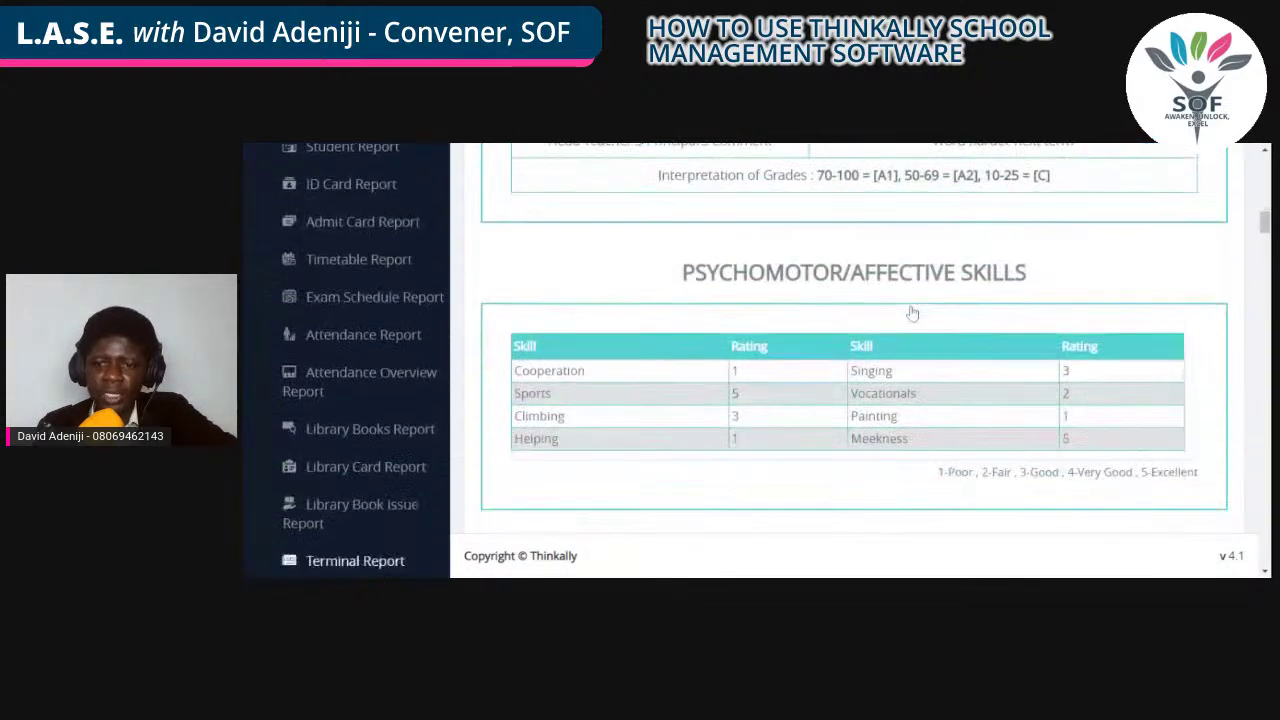